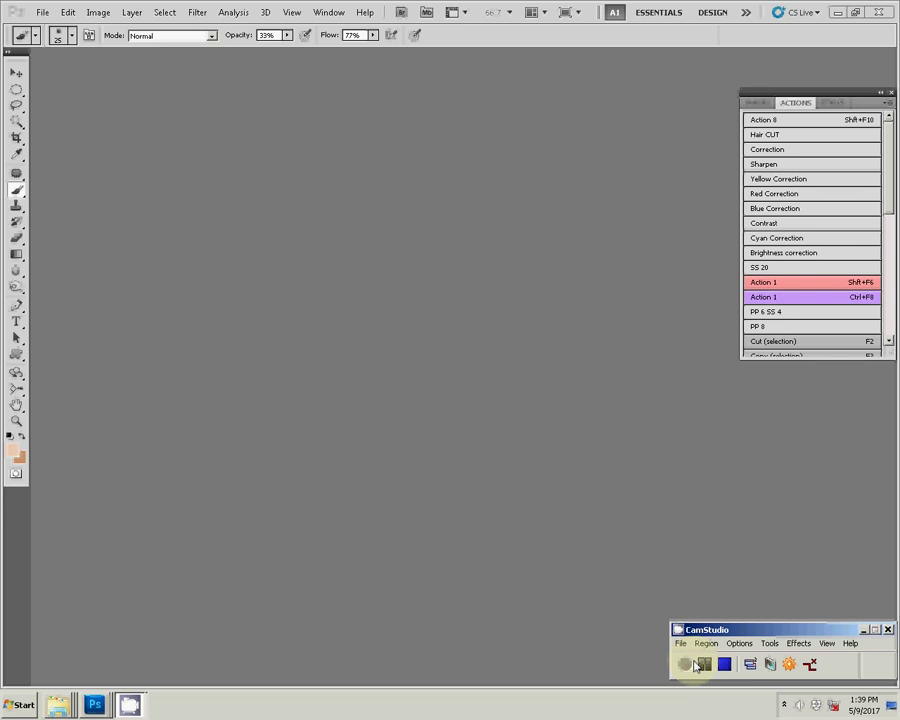
Step: Bring the bride photo up in Photoshop at 100% zoom with the Pen tool active
click(74, 676)
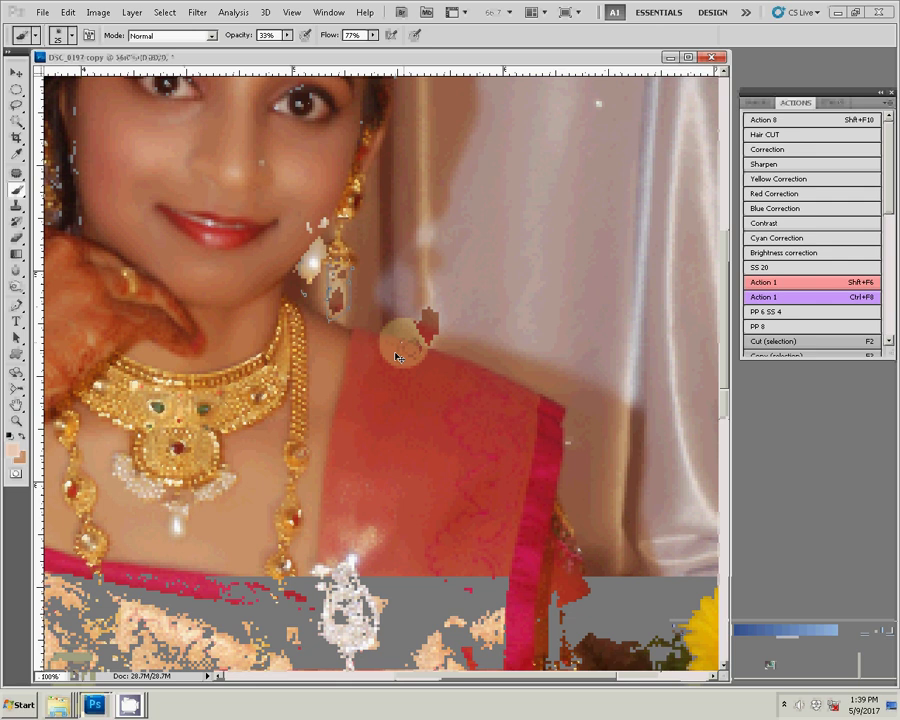
key(ctrl+1)
key(p)
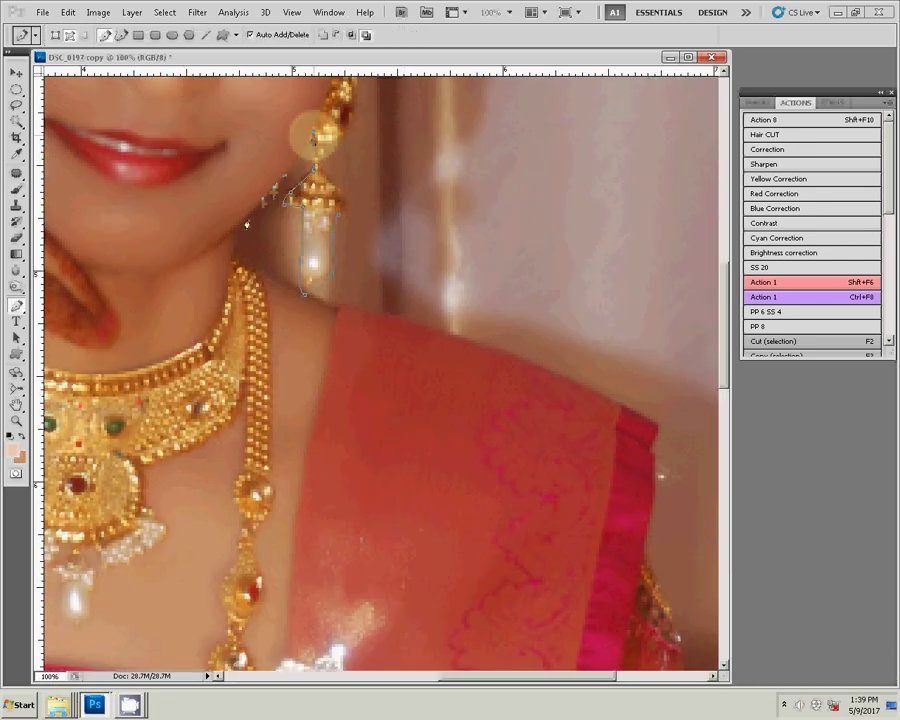
Step: Trace the path from the bride's earring along her shoulder to the sari edge
click(233, 262)
click(284, 289)
click(337, 308)
drag(490, 357, 556, 370)
click(656, 428)
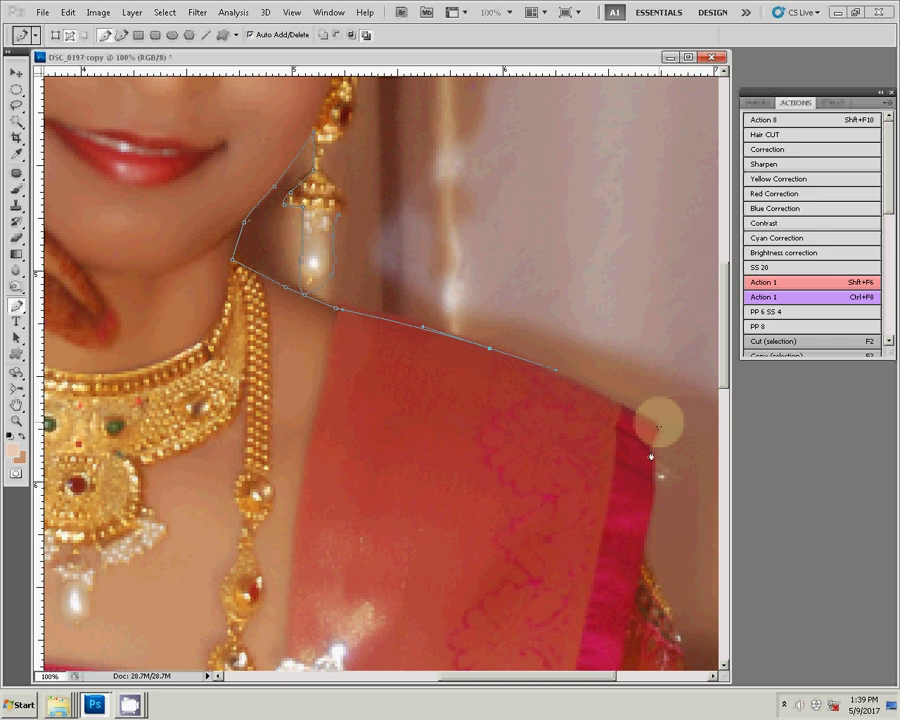
click(655, 495)
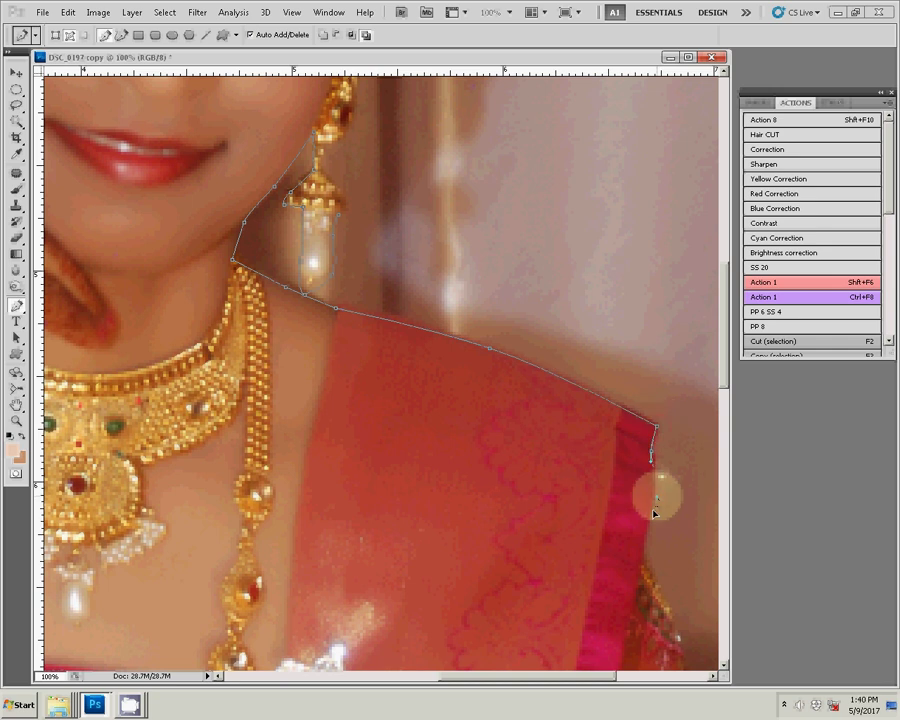
click(495, 264)
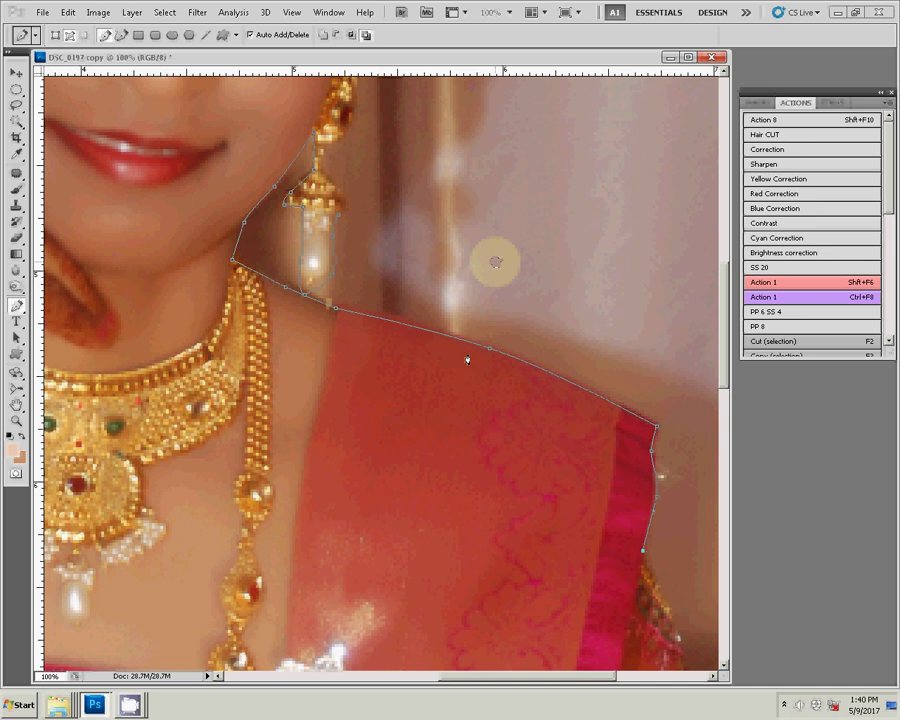
Step: Continue the path along the sari's lower edge and down beside the arm, showing the Layers panel
mouse_move(348, 318)
mouse_down()
mouse_move(316, 260)
mouse_move(200, 237)
mouse_up()
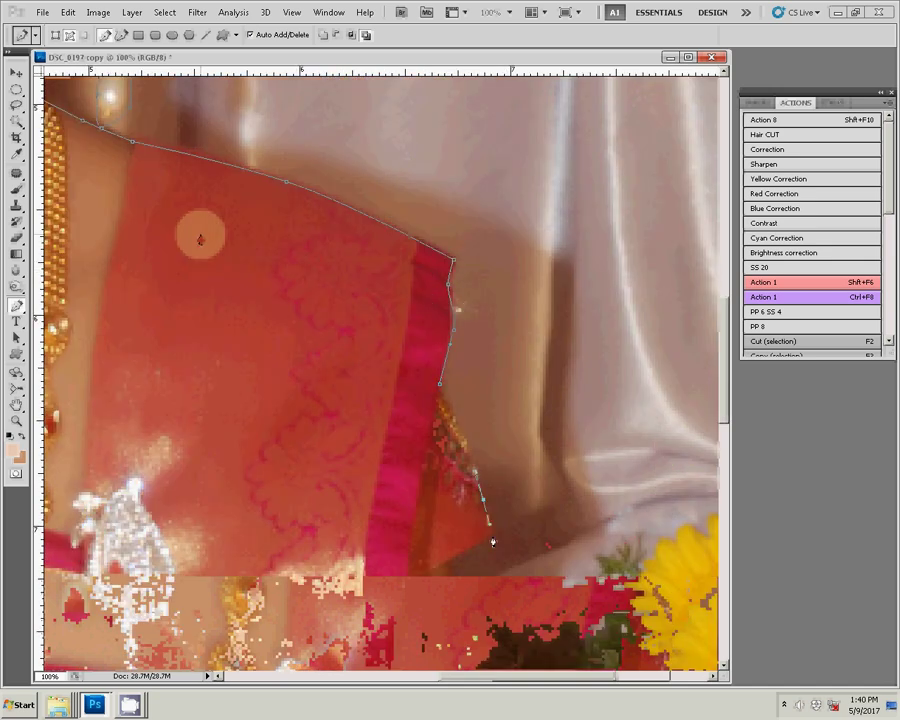
click(492, 541)
click(443, 566)
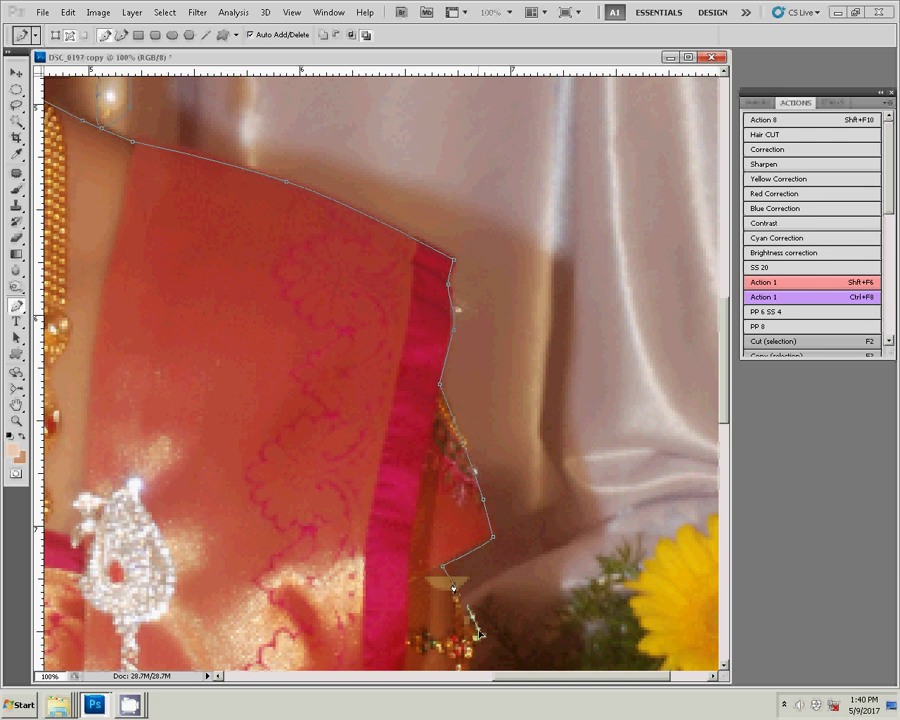
drag(453, 588, 496, 286)
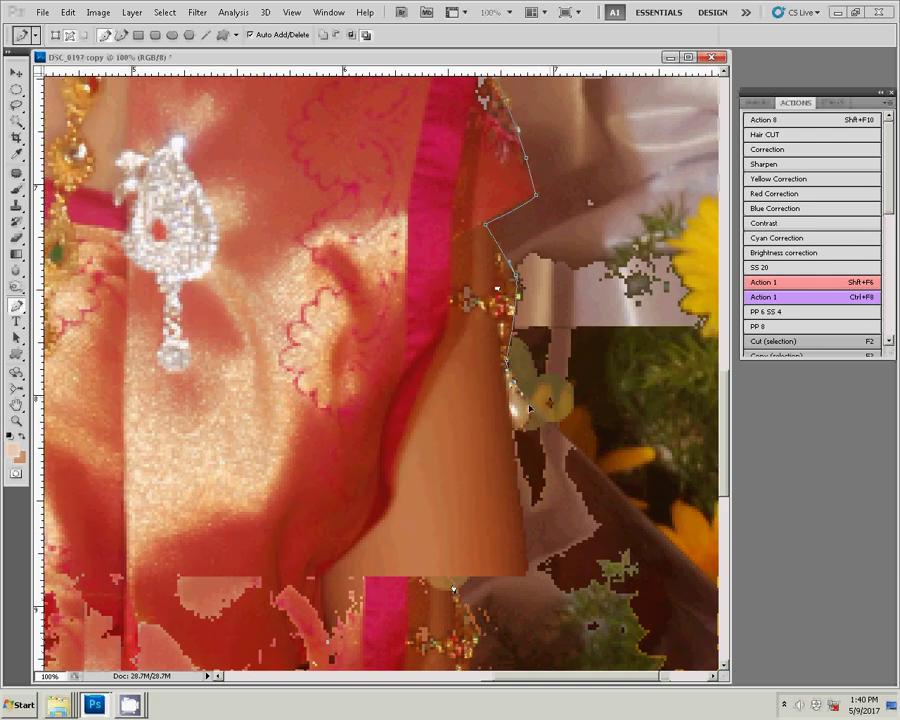
click(525, 437)
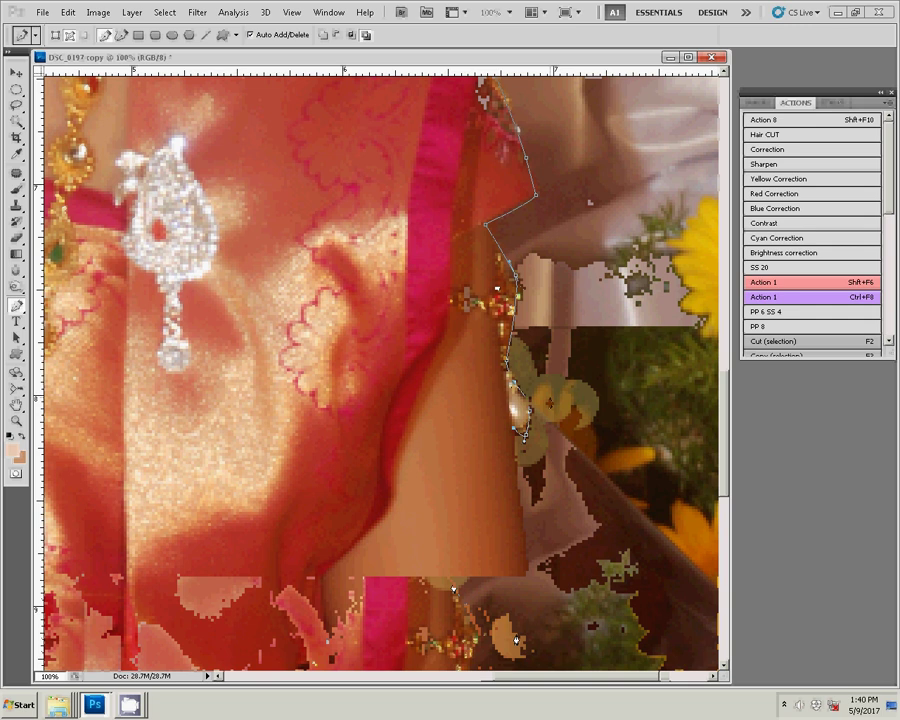
drag(497, 289, 470, 274)
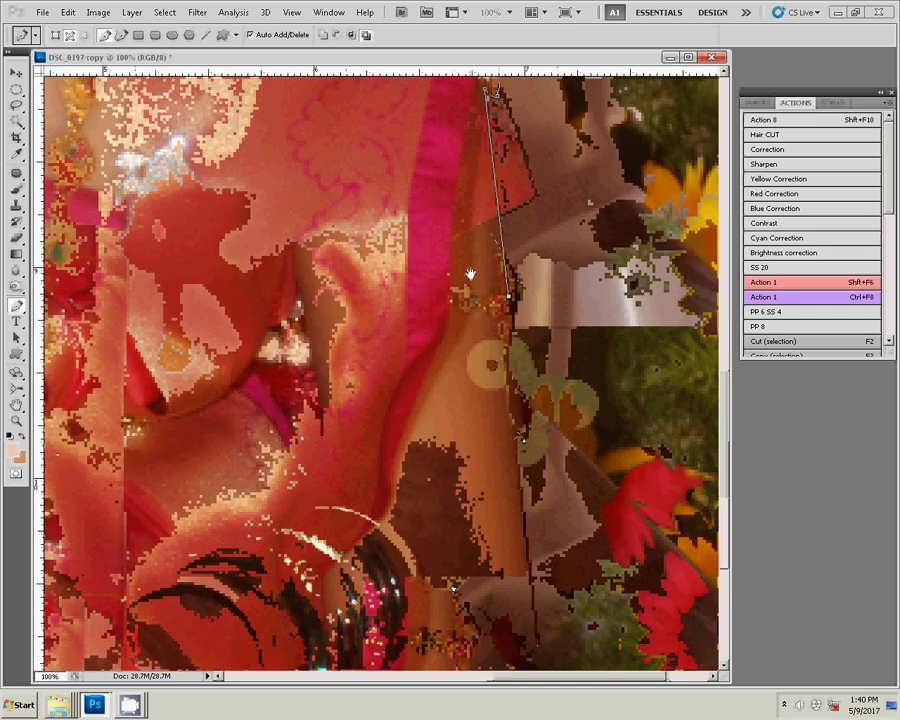
click(560, 532)
click(528, 478)
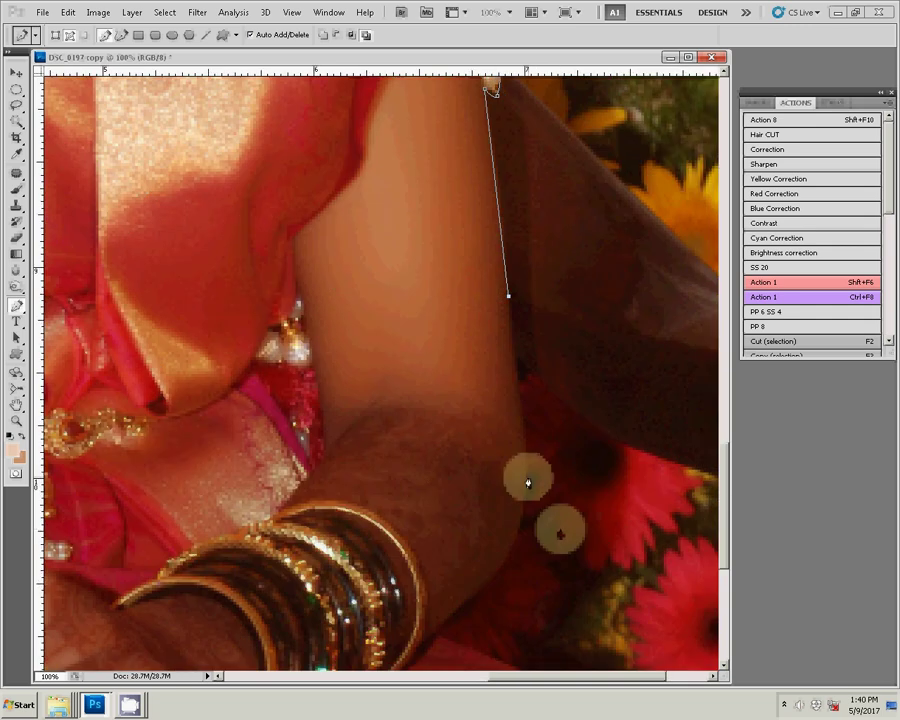
click(560, 299)
drag(560, 299, 466, 476)
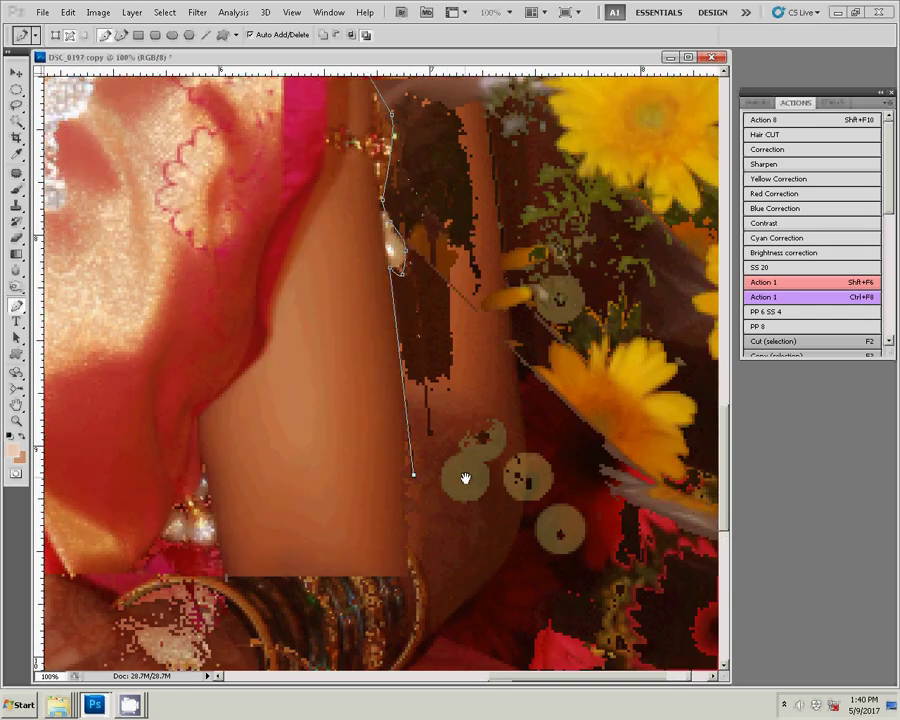
click(759, 102)
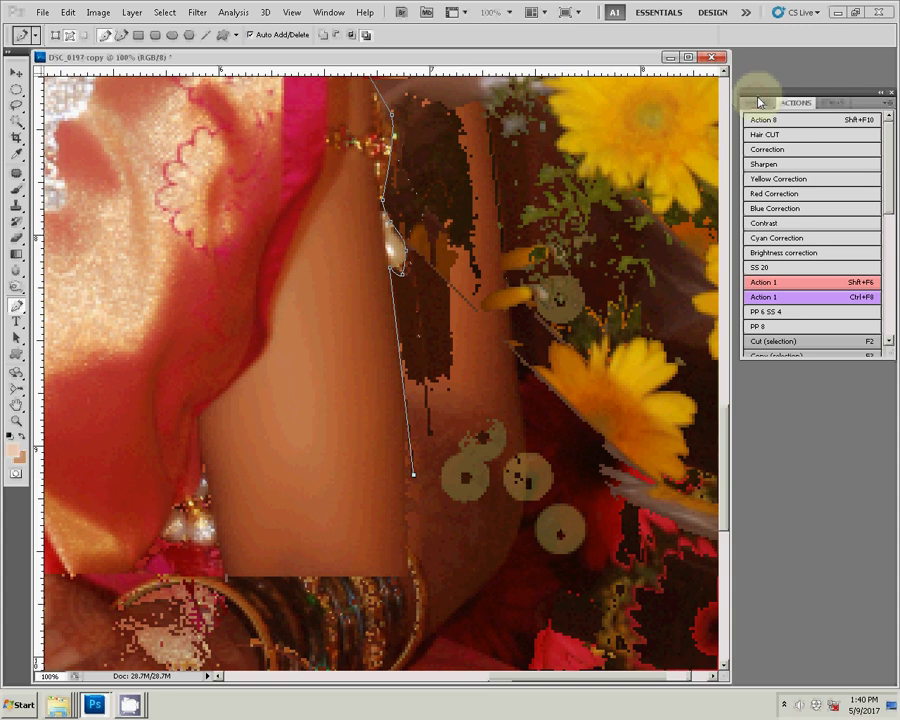
Step: Undo the misplaced anchor and curve the path along the dark stole's edge
key(ctrl+z)
click(582, 363)
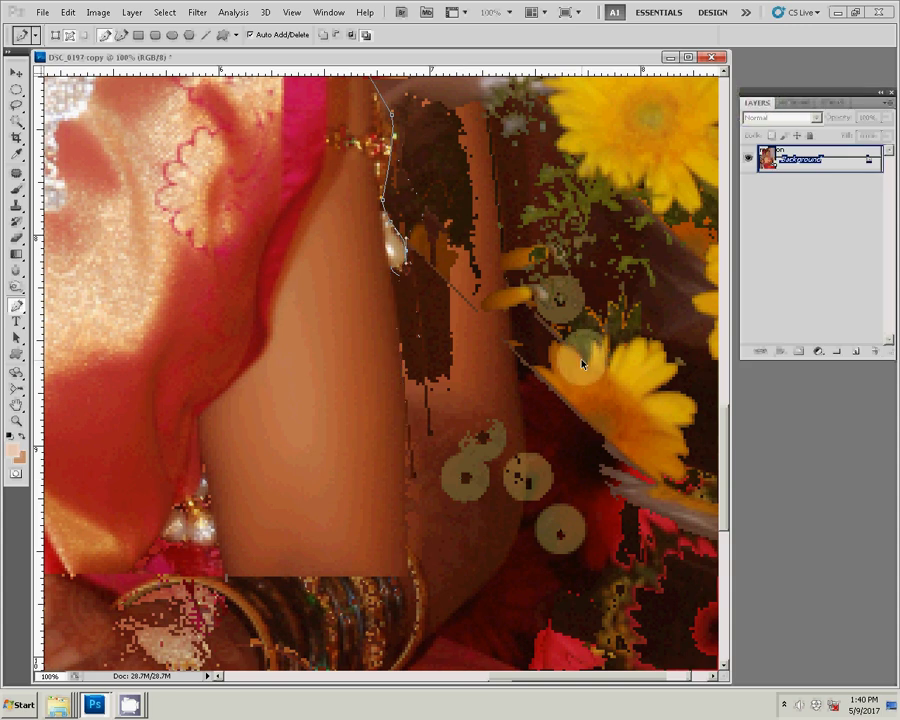
drag(485, 328, 502, 353)
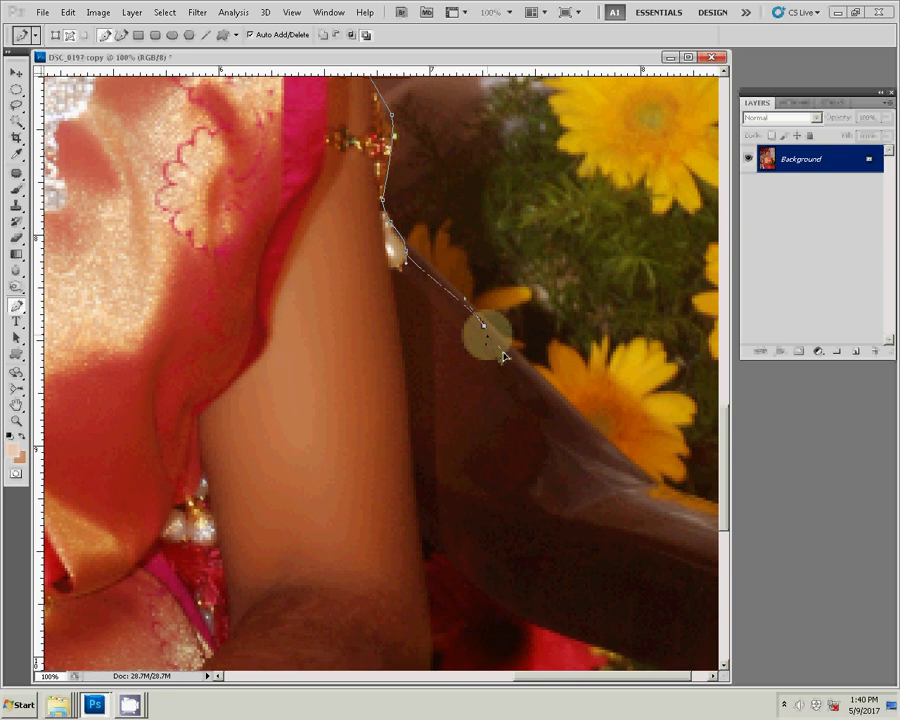
click(662, 488)
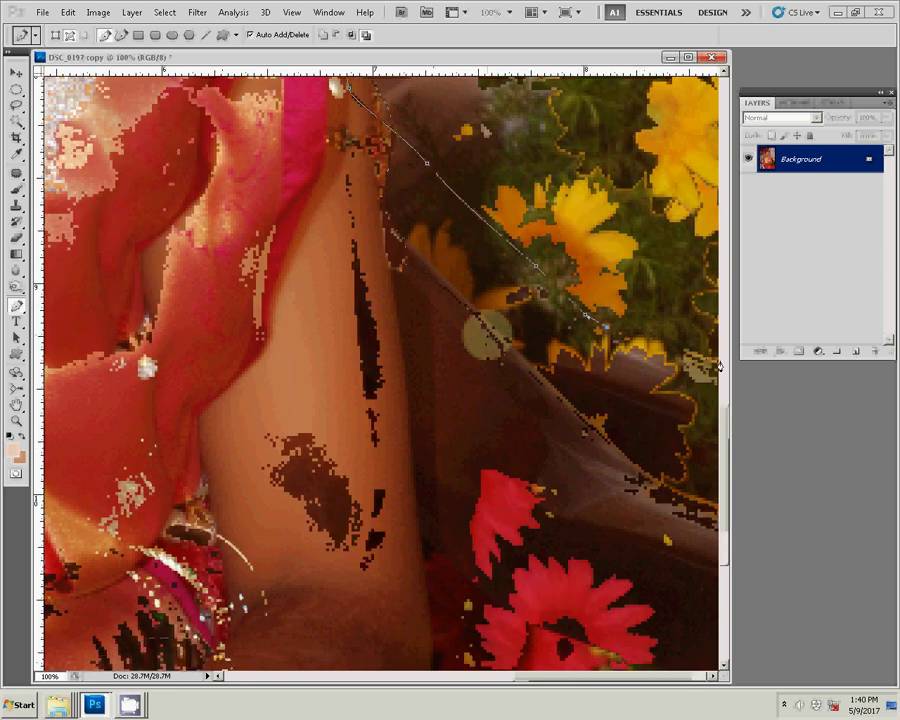
drag(718, 367, 465, 130)
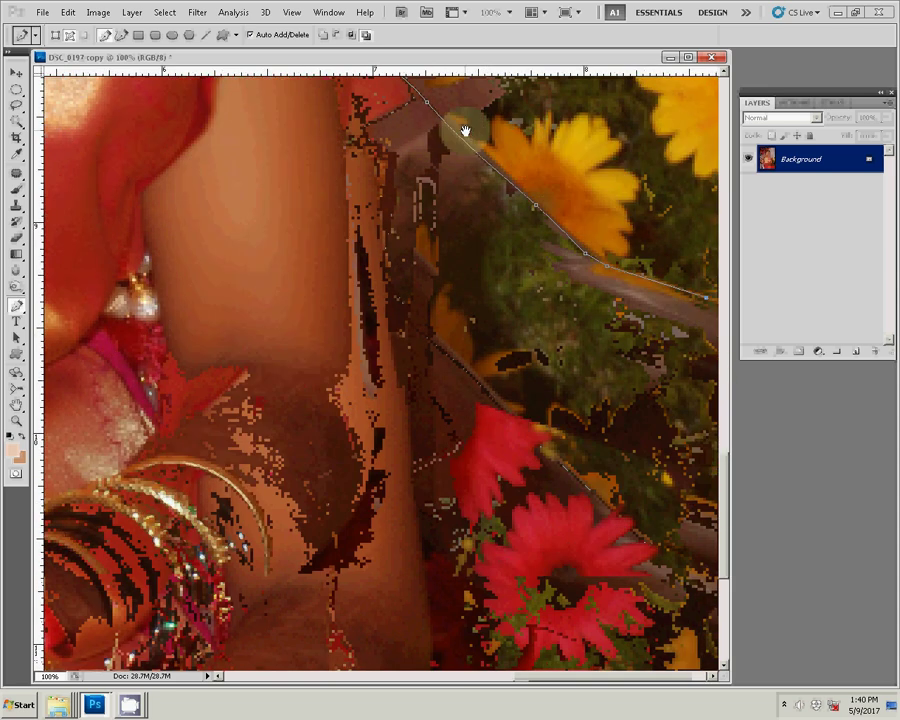
Step: Run the path down the photo's right edge and back left along the flowers toward the arm
click(708, 300)
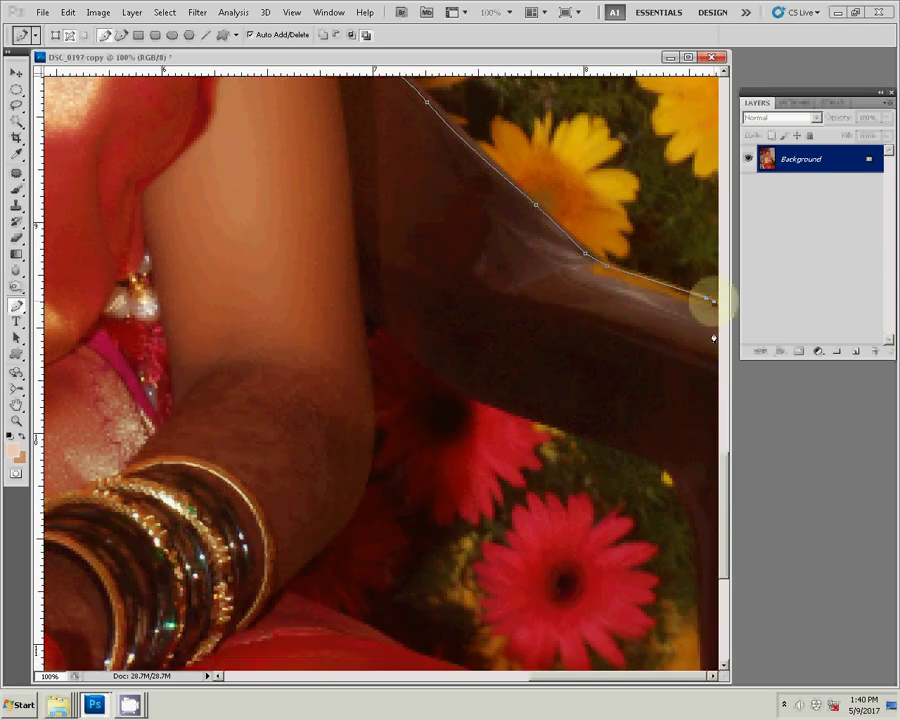
click(710, 666)
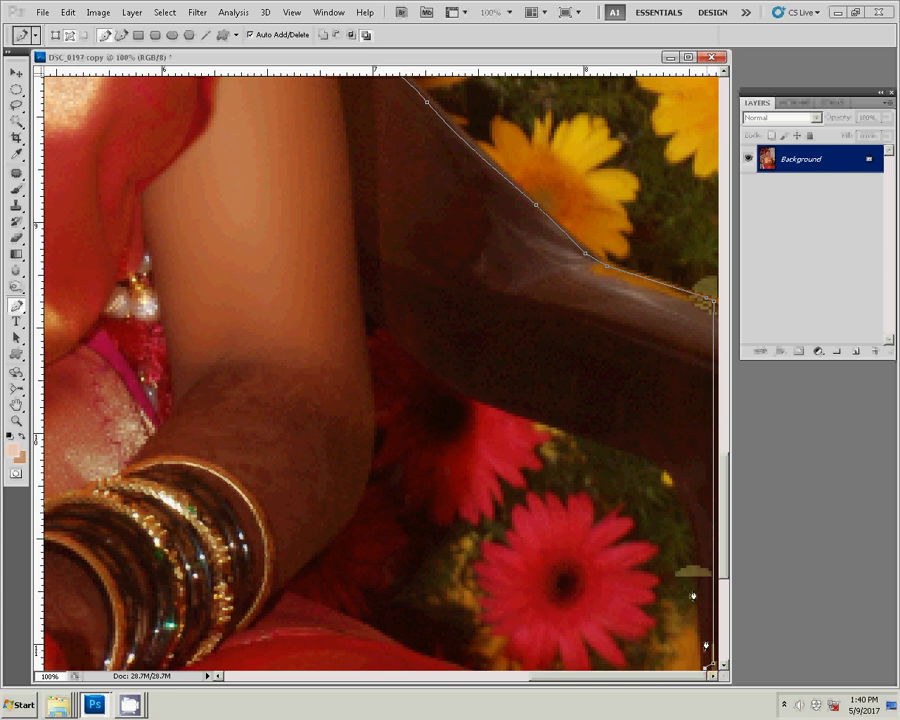
click(684, 511)
click(669, 483)
click(663, 465)
click(633, 458)
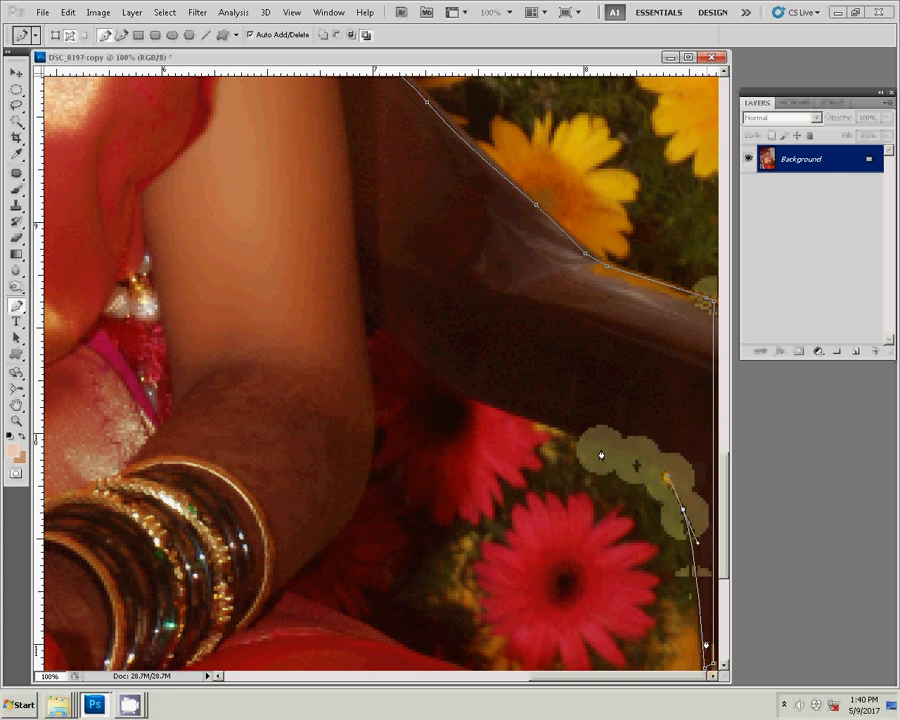
click(601, 453)
click(421, 360)
click(394, 346)
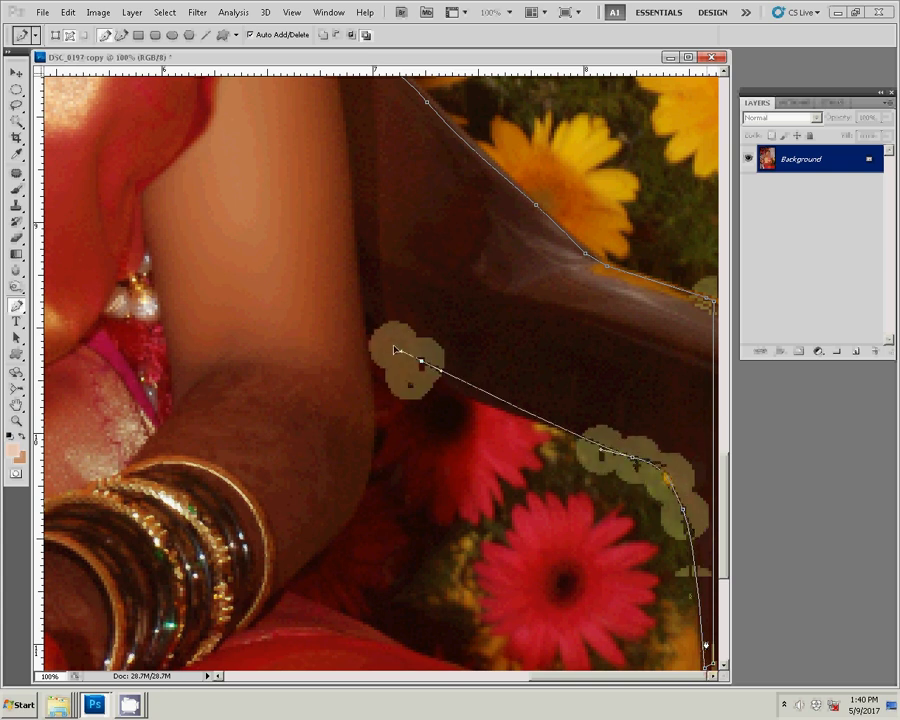
click(364, 317)
Step: Curve the path along the inner arm, past the bangles and along the red sari's edge
drag(371, 438, 366, 490)
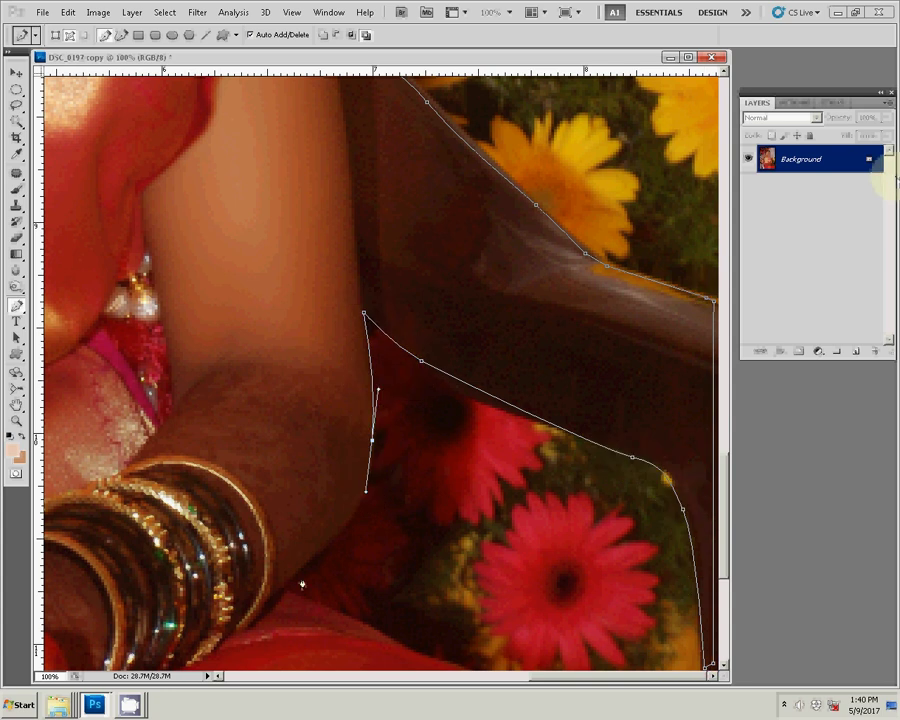
drag(282, 588, 296, 573)
mouse_move(437, 664)
mouse_down()
mouse_move(462, 672)
mouse_move(326, 267)
mouse_move(240, 230)
mouse_up()
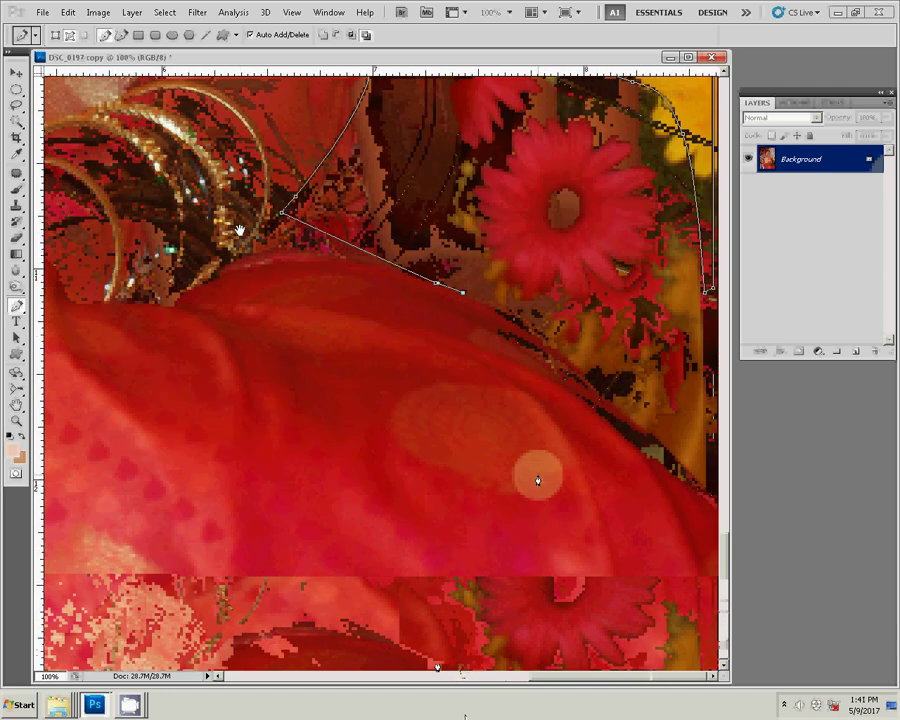
drag(676, 457, 713, 505)
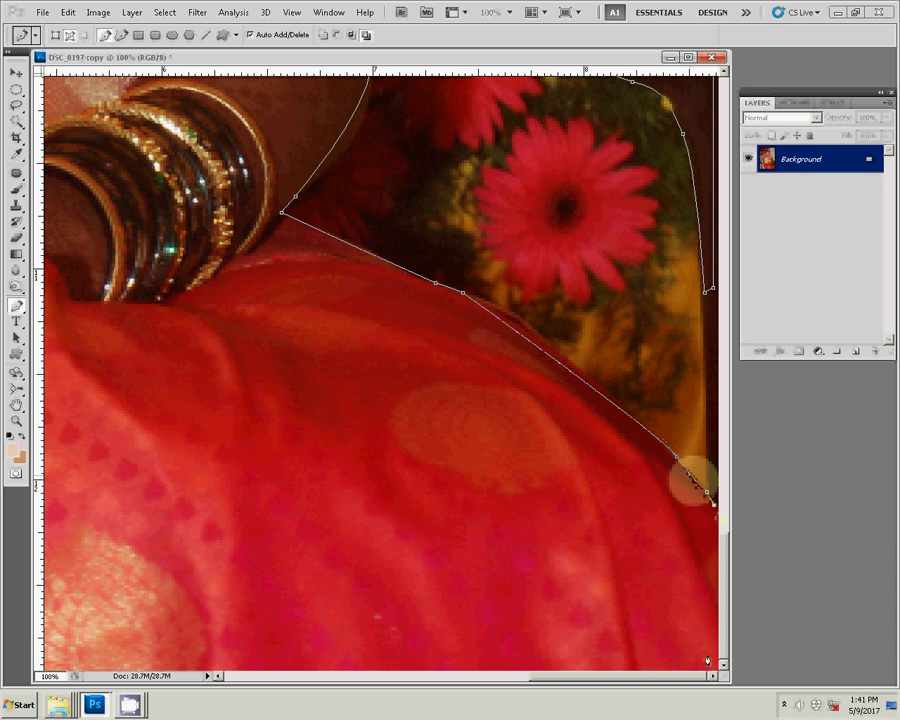
drag(412, 613, 588, 530)
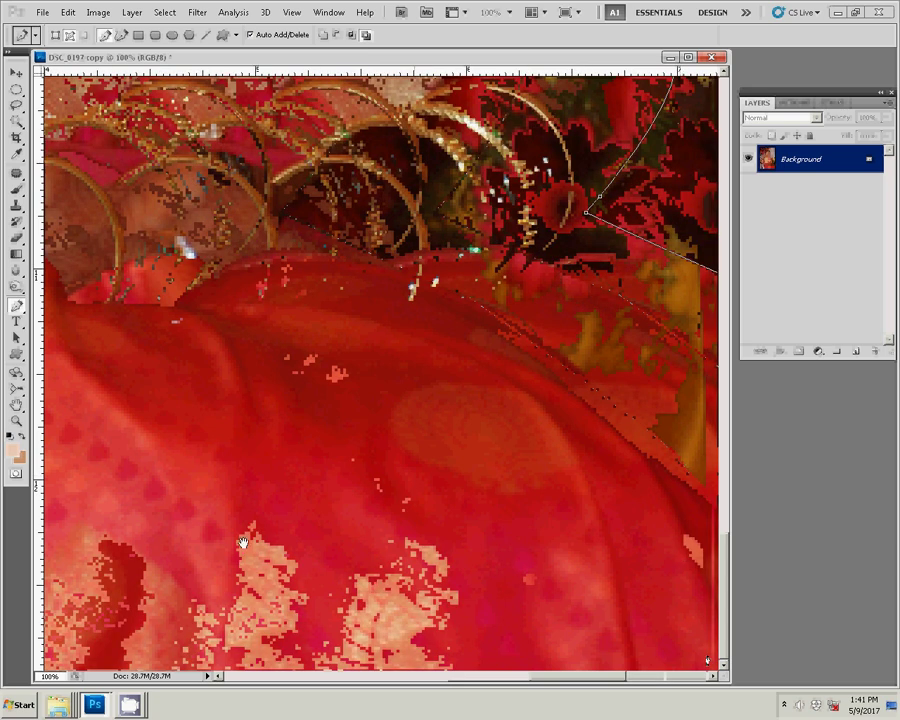
drag(141, 525, 555, 492)
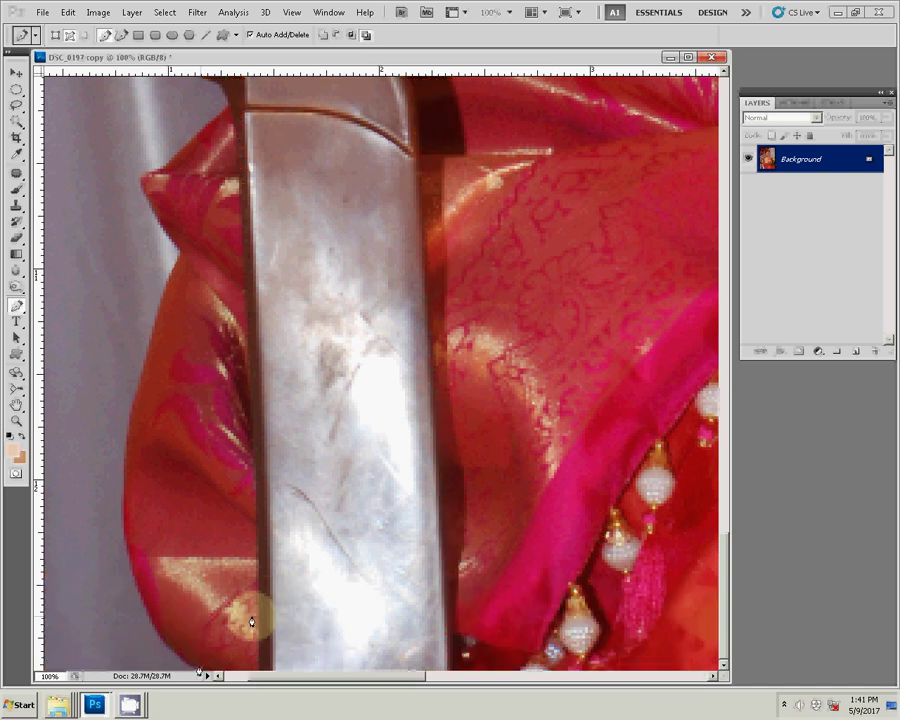
Step: Trace the path up the sari's left edge and along the dark stole
click(134, 535)
drag(134, 535, 123, 483)
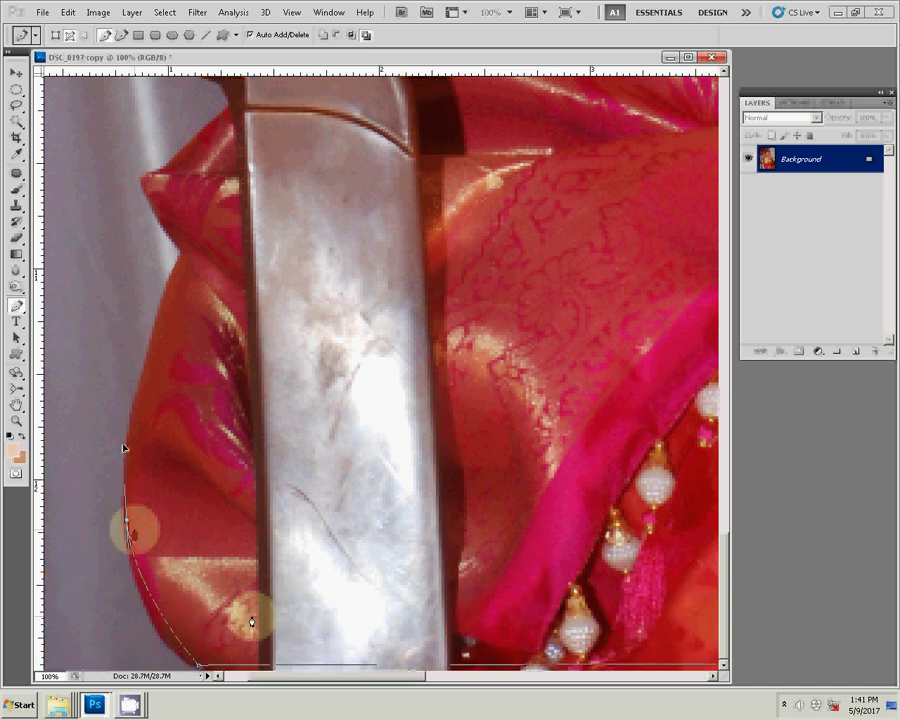
drag(184, 250, 183, 187)
mouse_move(206, 130)
mouse_down()
mouse_move(225, 119)
mouse_move(229, 392)
mouse_up()
click(228, 110)
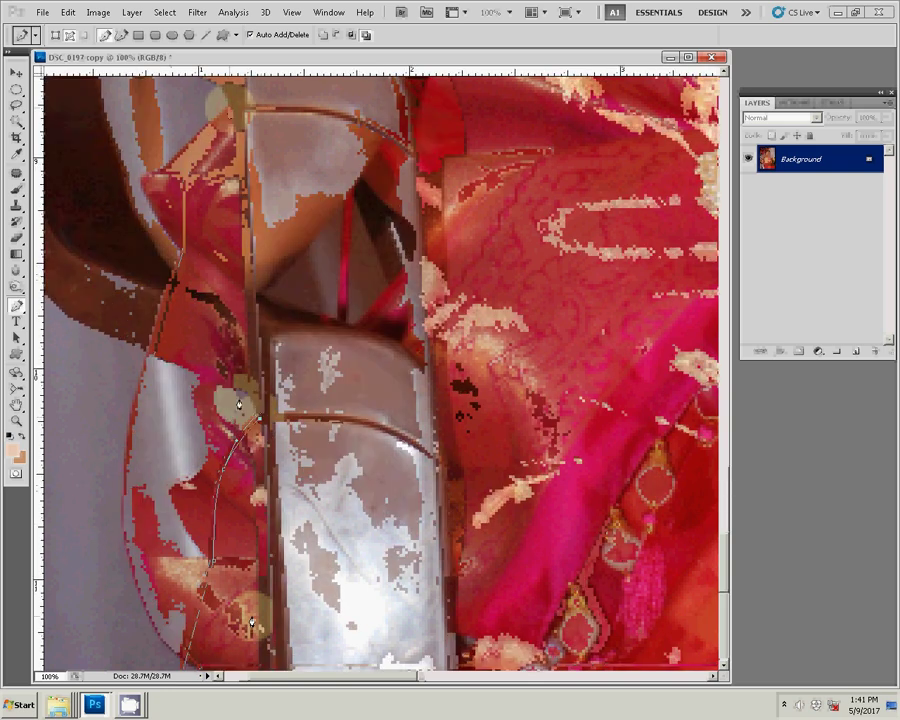
drag(149, 356, 105, 326)
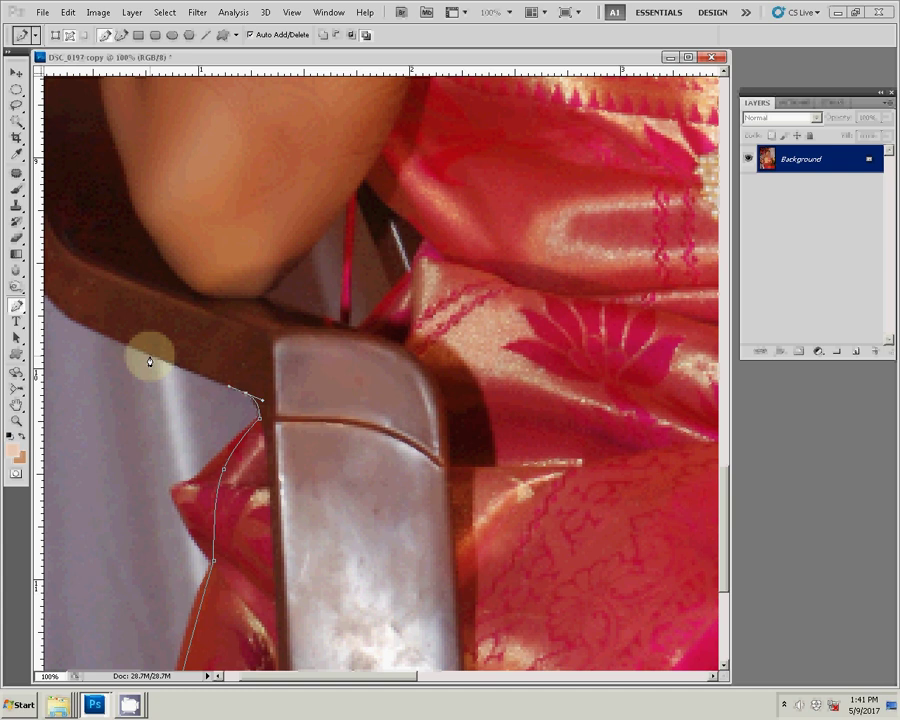
drag(209, 315, 265, 428)
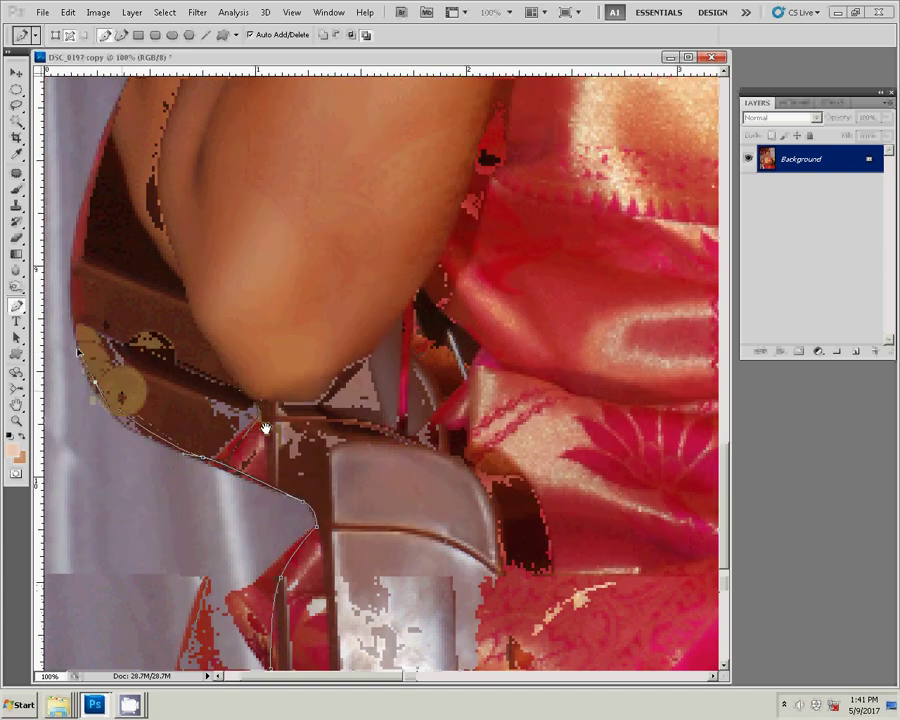
Step: Continue the outline past the hand, up the arm and sleeve edge to the shoulder top
drag(77, 241, 88, 188)
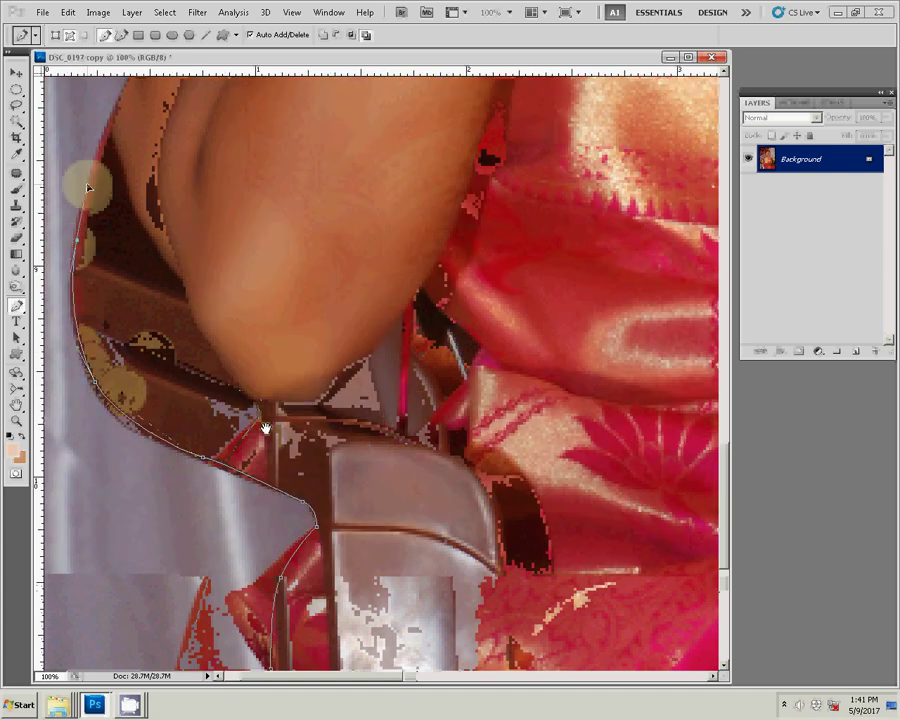
click(184, 432)
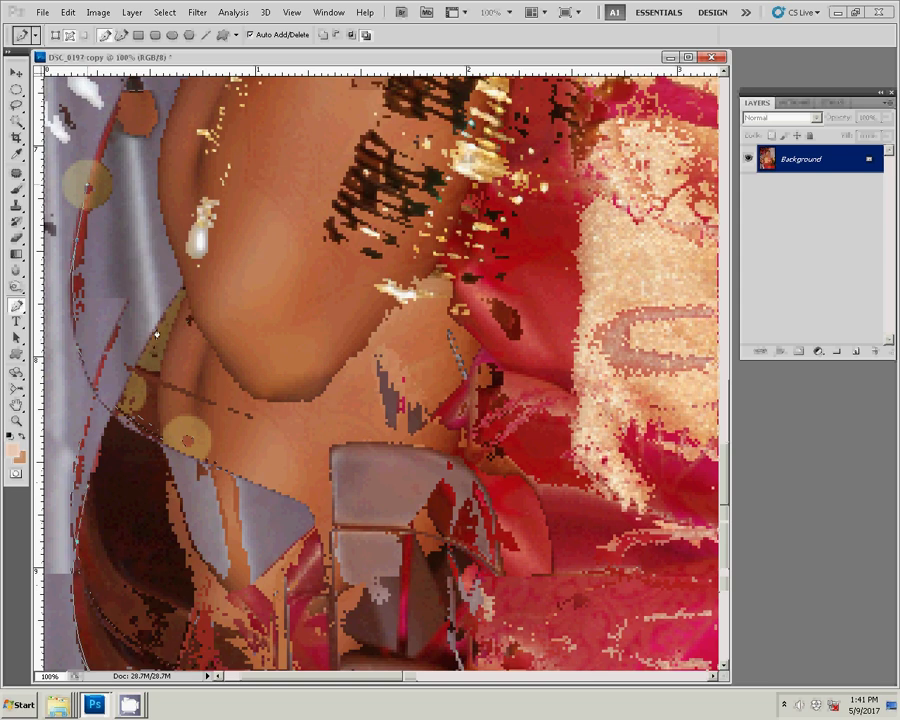
click(195, 167)
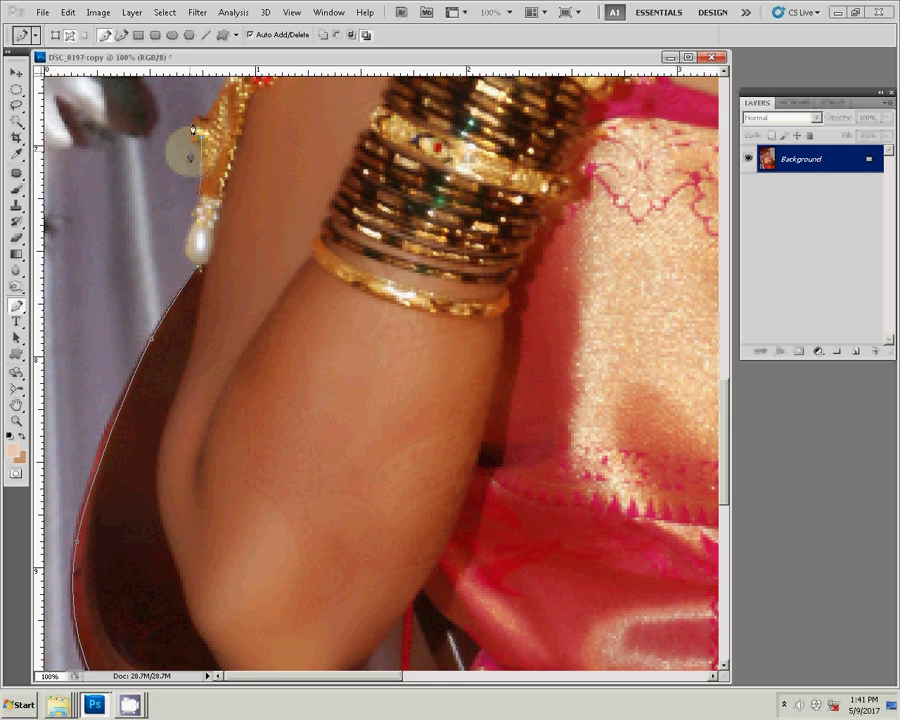
drag(192, 128, 176, 372)
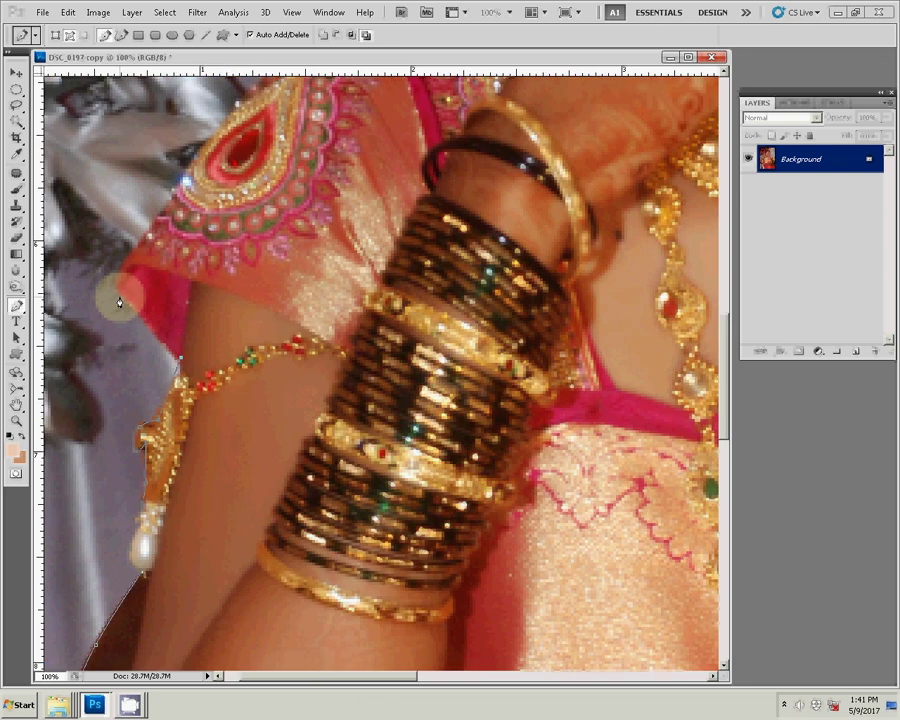
click(175, 199)
drag(286, 407, 295, 340)
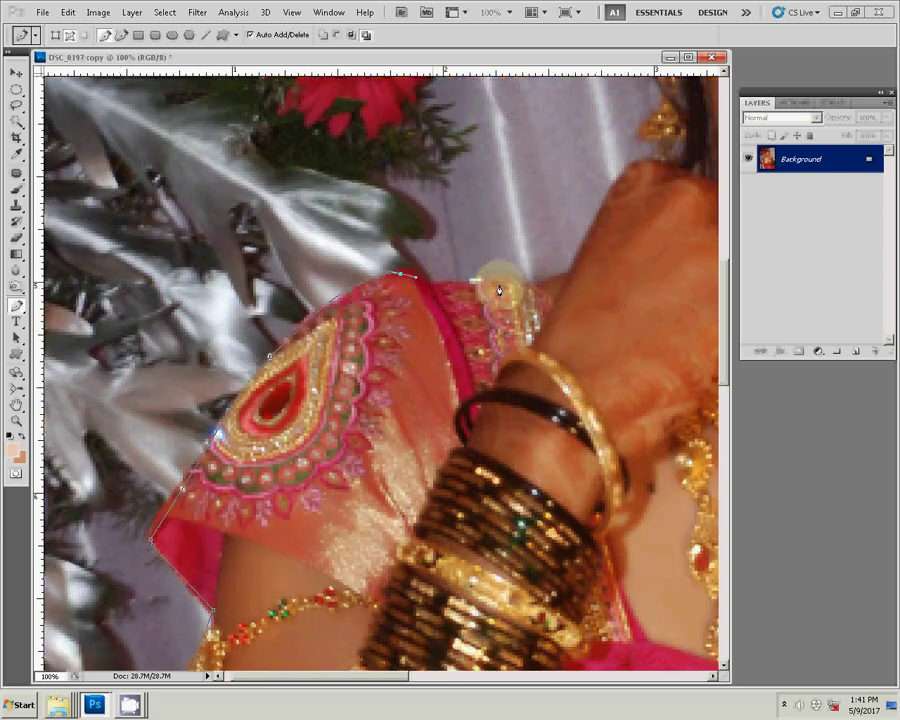
click(568, 275)
drag(502, 283, 365, 342)
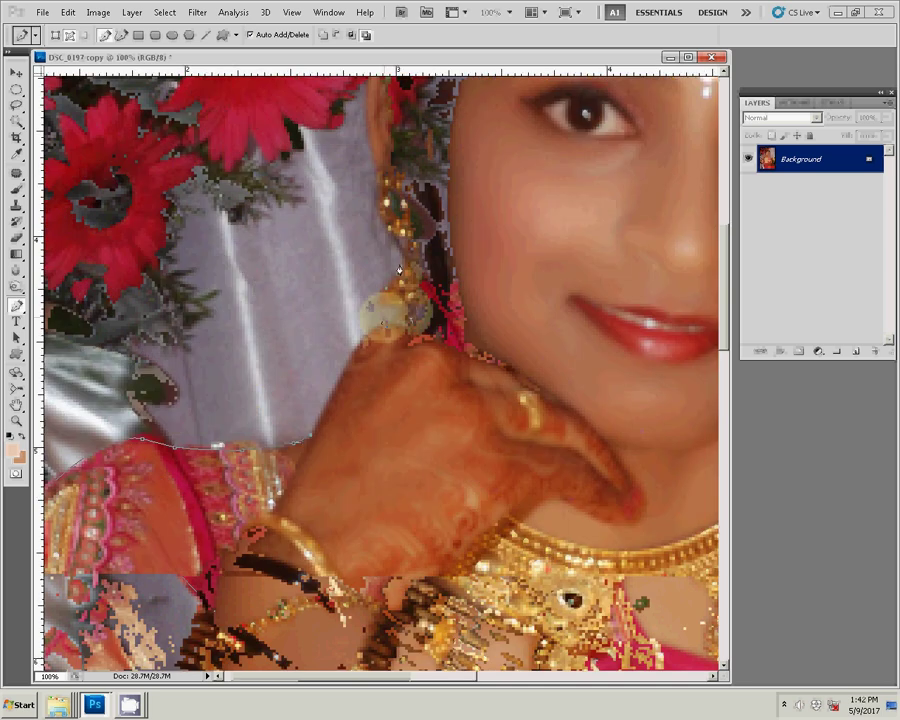
Step: Extend the outline from the earring up along the hair edge toward the top of the head
click(370, 141)
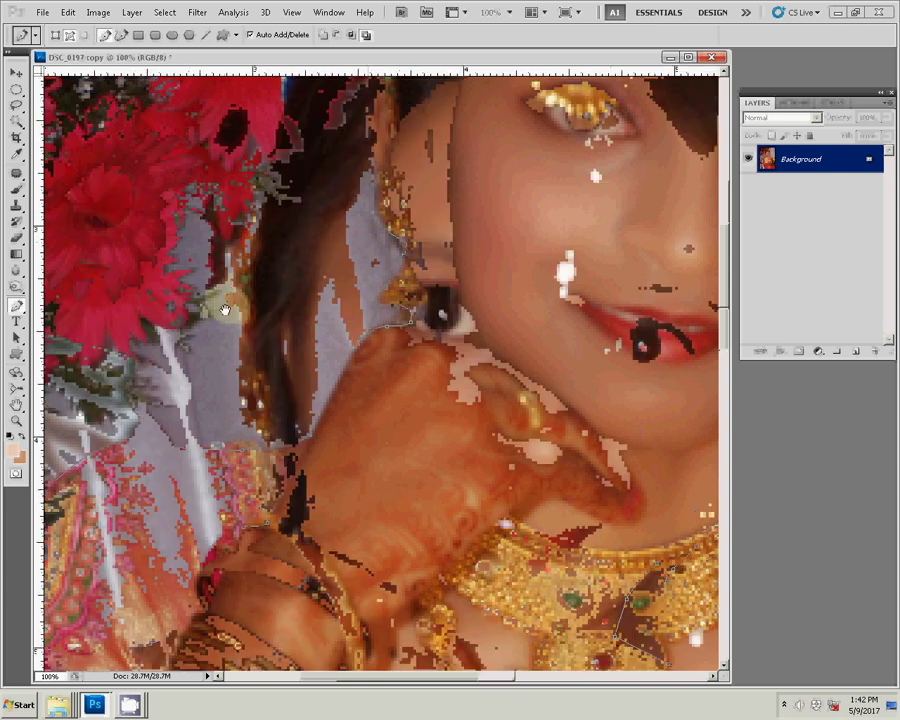
click(281, 165)
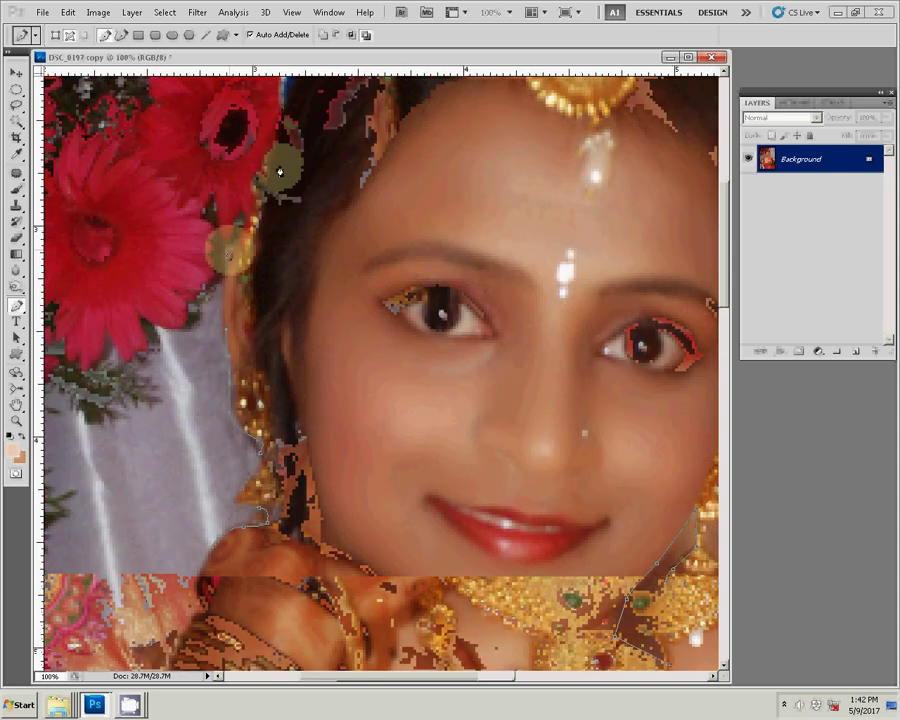
click(235, 245)
click(240, 230)
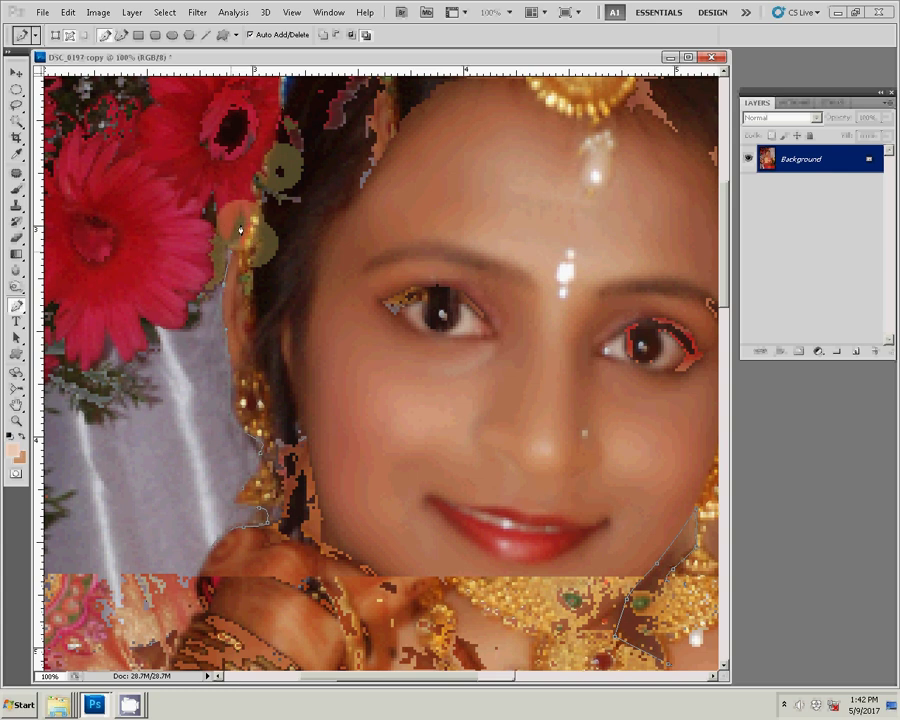
click(250, 183)
click(274, 148)
click(202, 370)
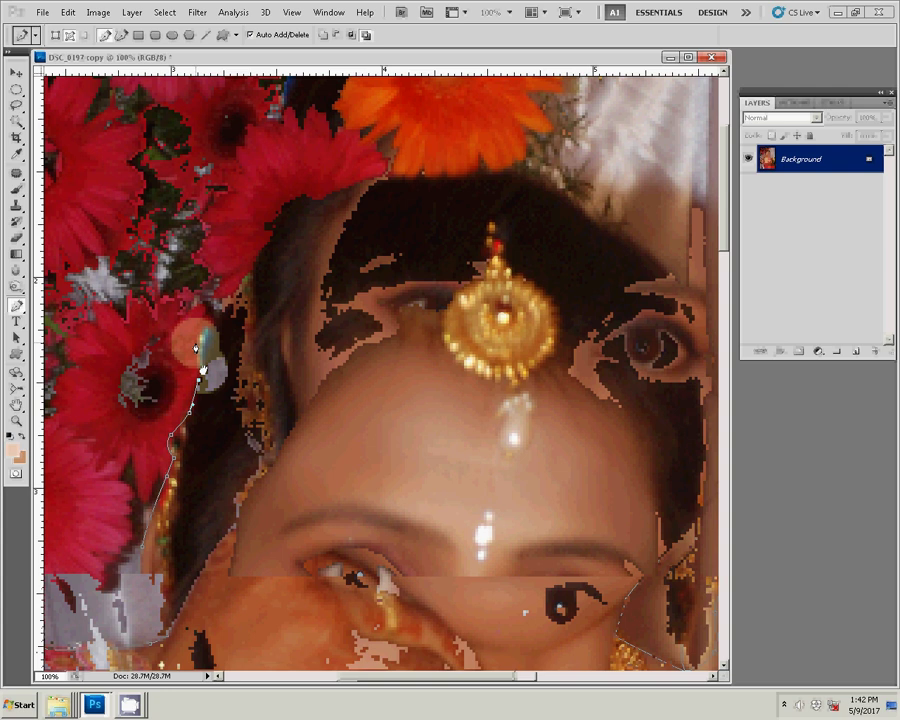
click(208, 330)
click(258, 268)
click(295, 222)
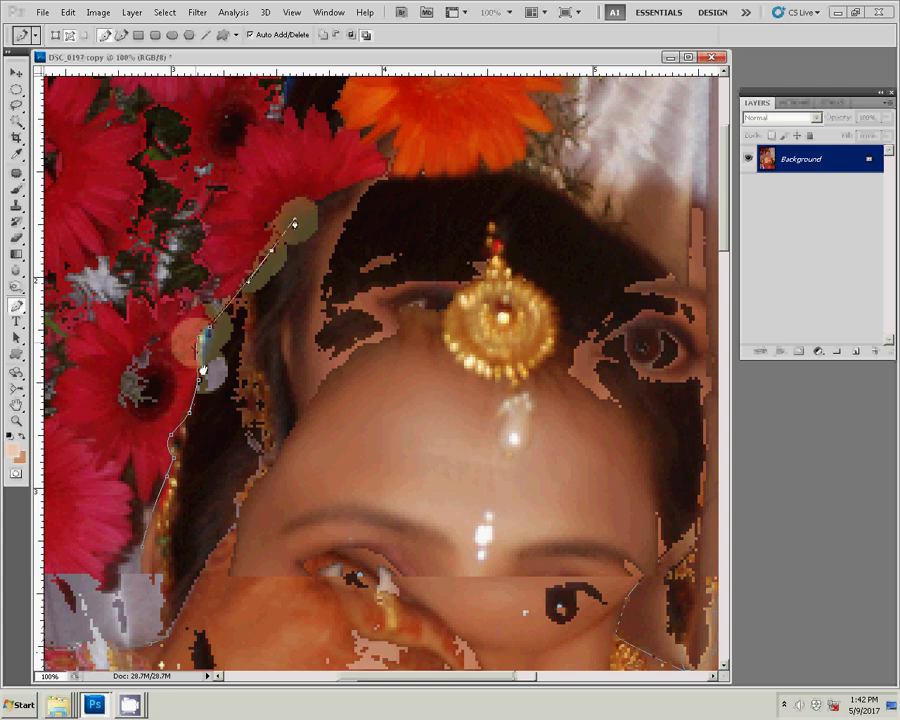
Step: Curve the outline over the crown and down the head's right side past the ear
drag(433, 177, 497, 175)
click(588, 214)
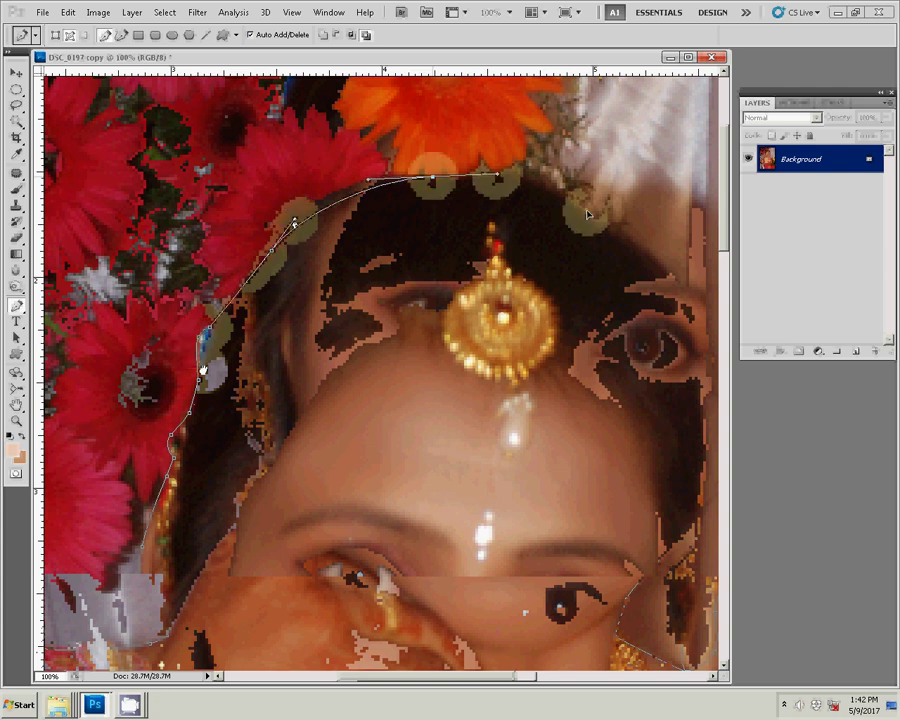
click(650, 264)
click(693, 385)
click(693, 470)
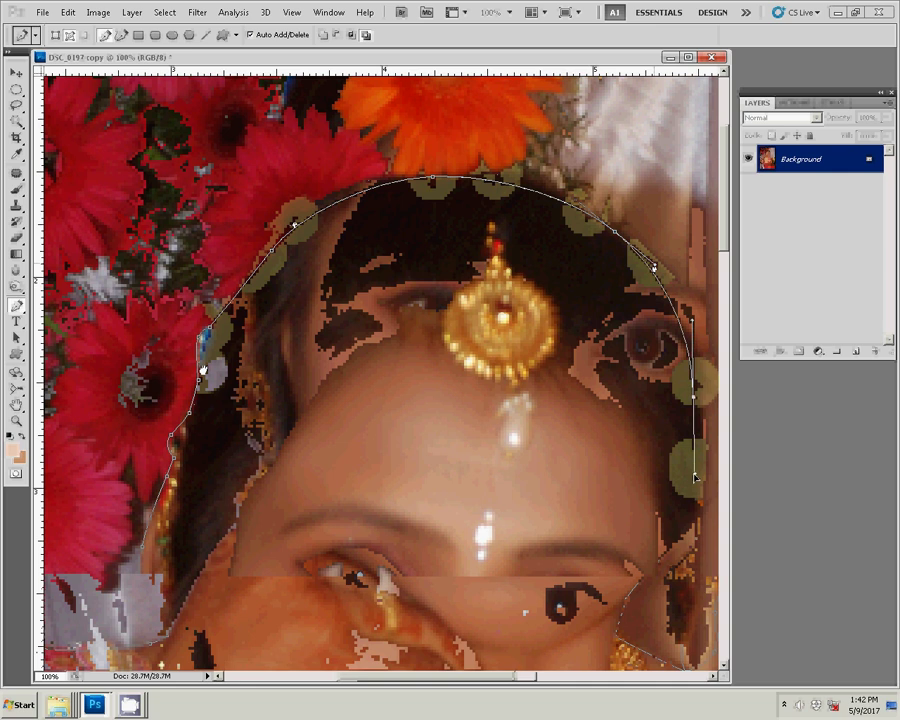
click(690, 538)
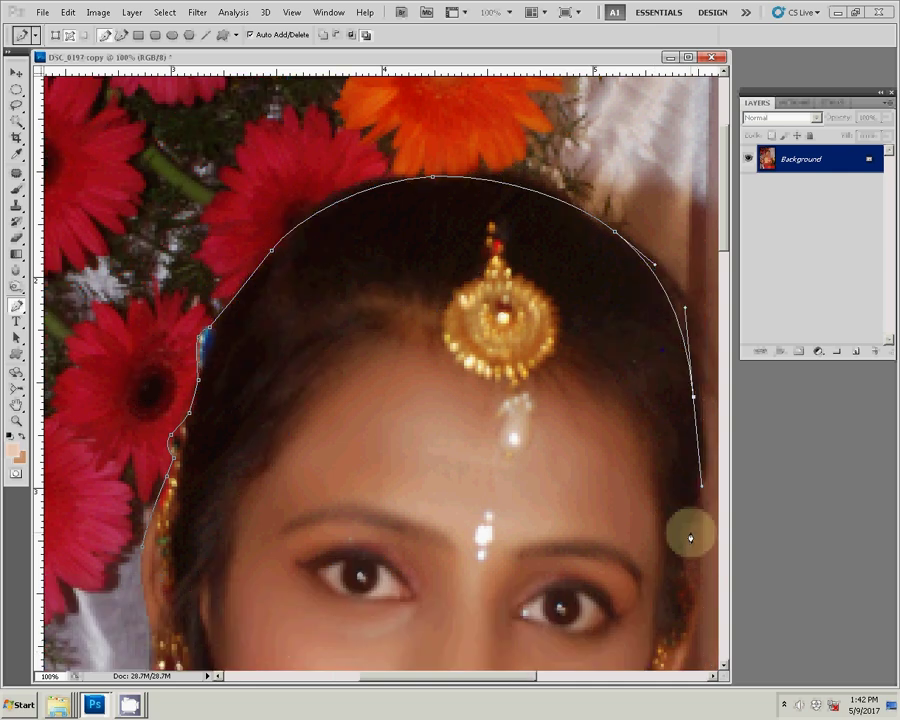
click(396, 230)
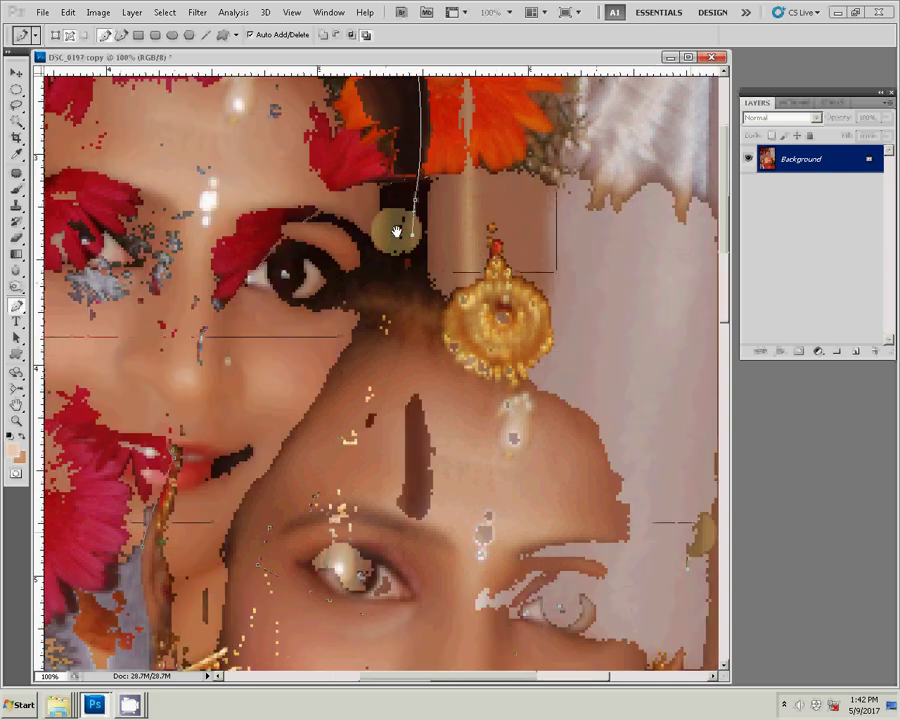
click(437, 293)
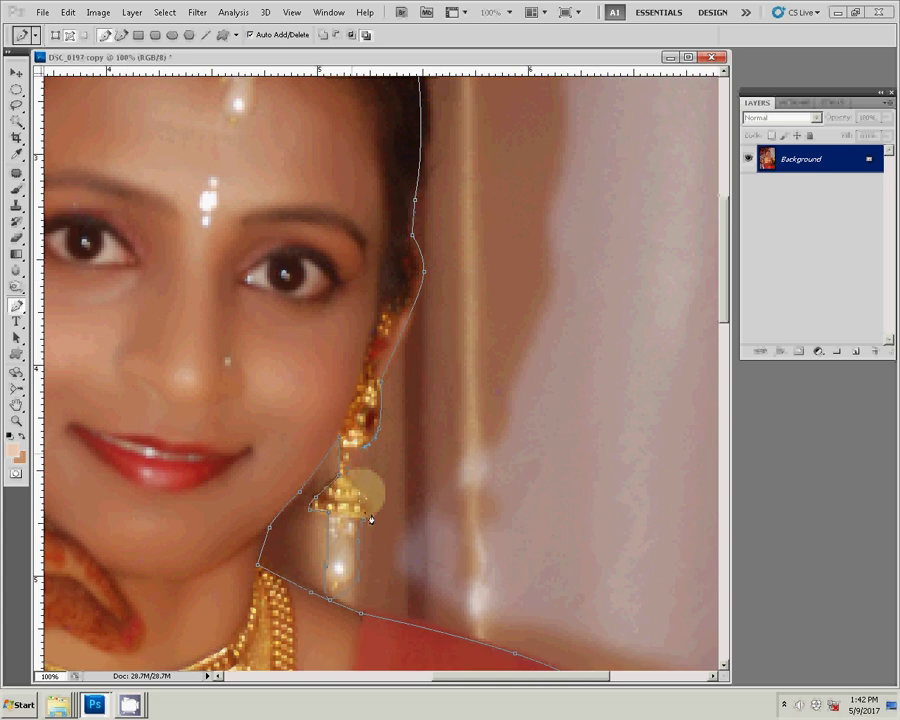
Step: Convert the traced path to a selection, copy it to Layer 1 and hide the Background
right_click(326, 405)
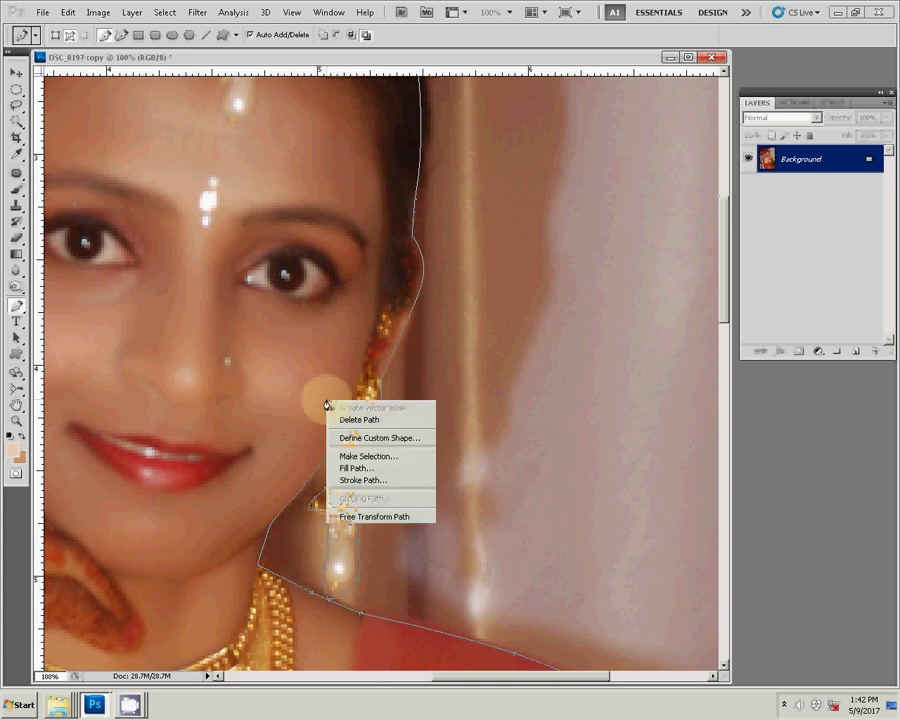
click(365, 456)
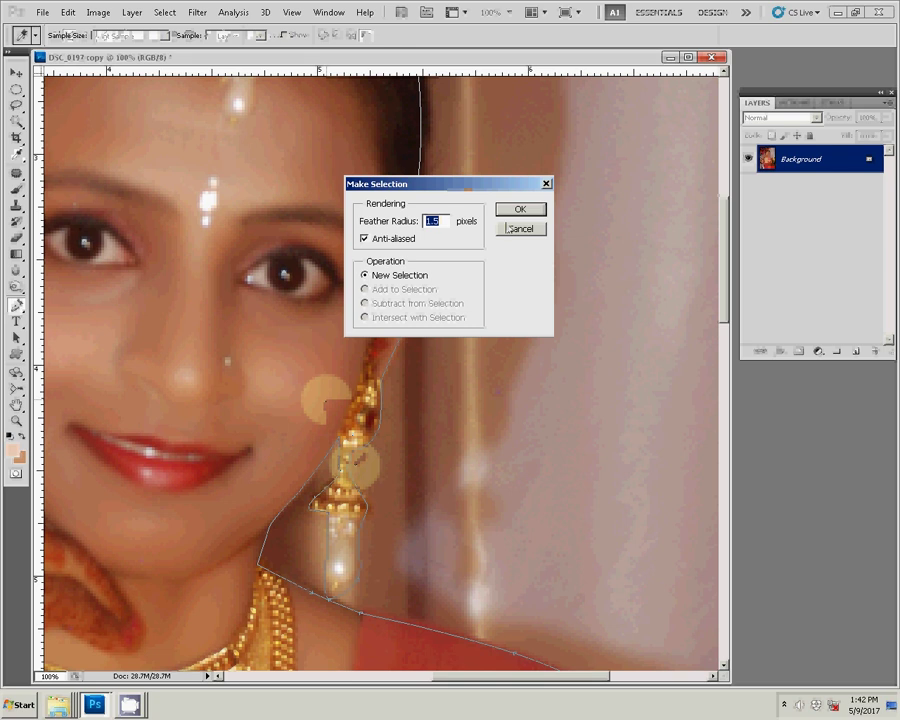
click(510, 209)
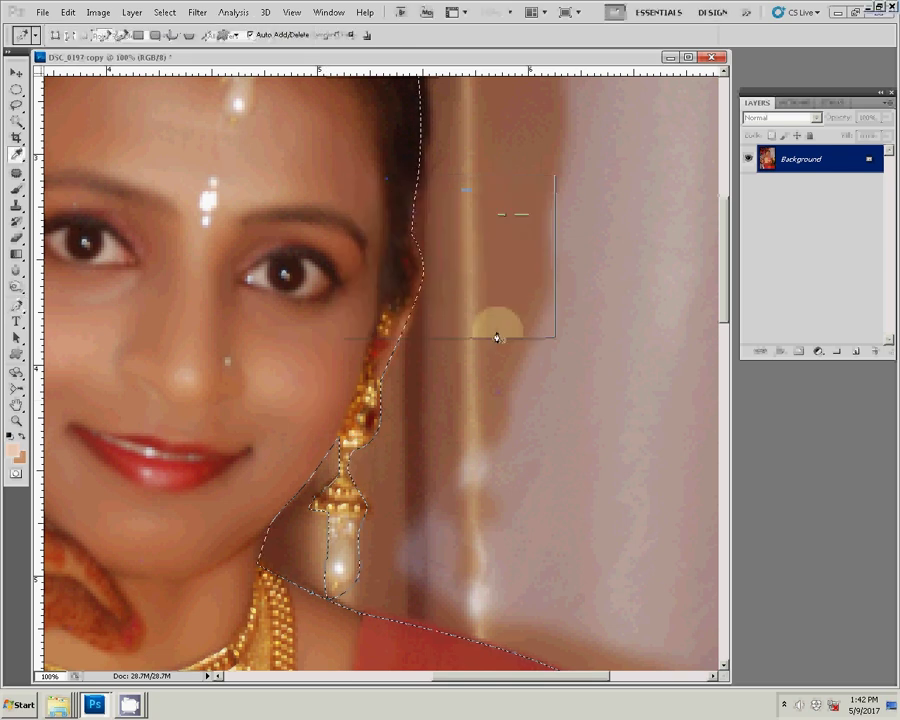
click(378, 348)
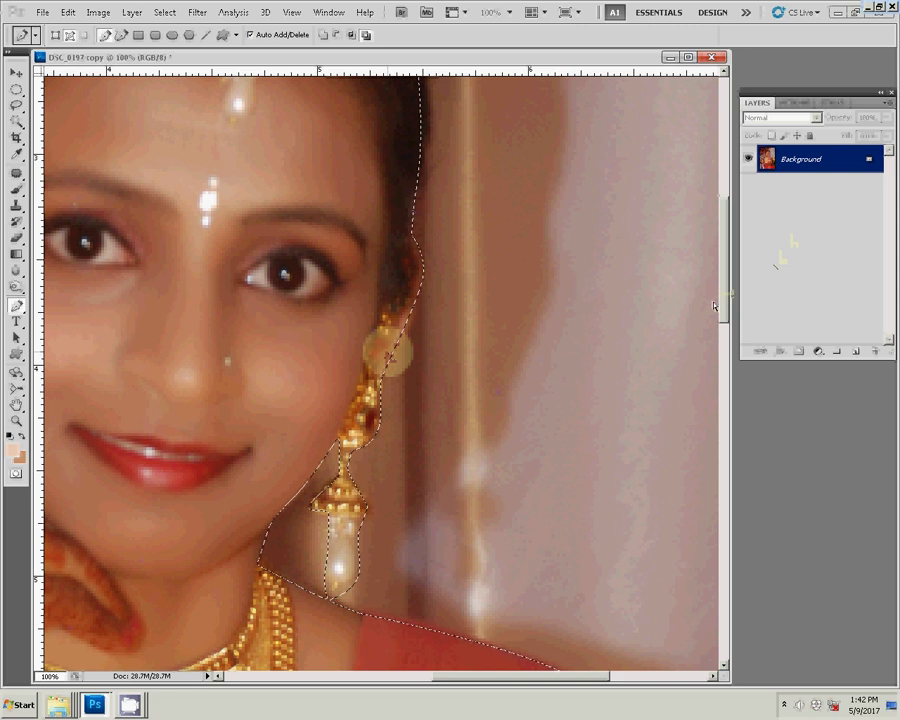
key(ctrl+j)
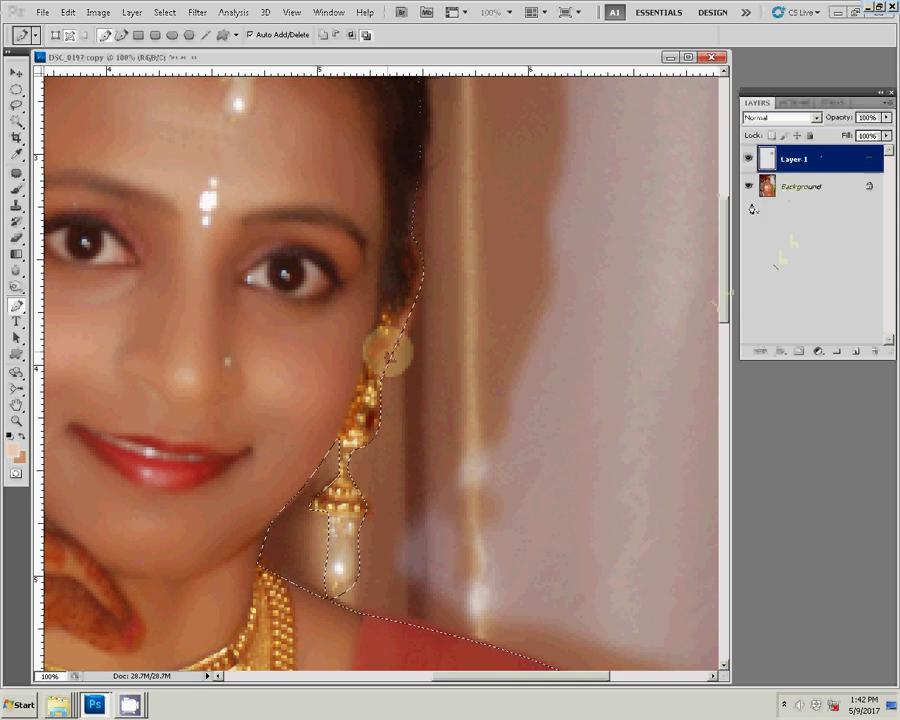
click(748, 187)
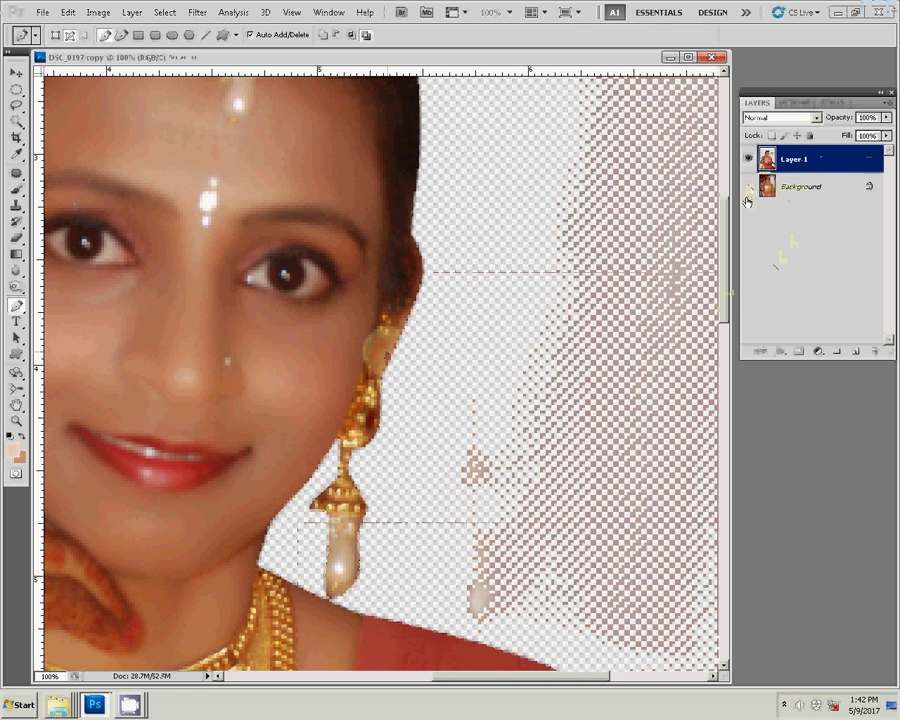
click(746, 202)
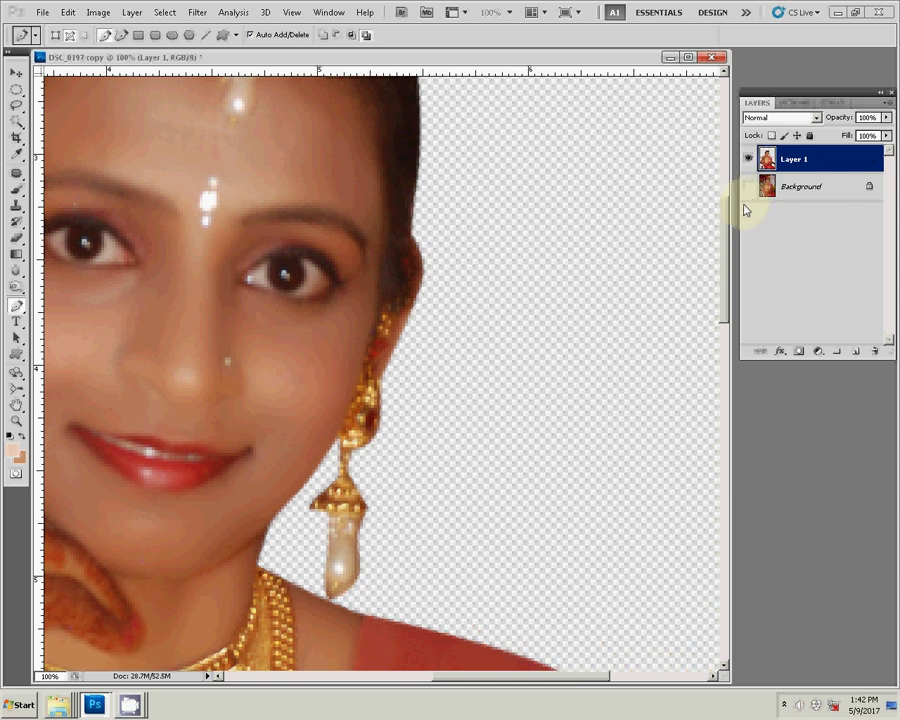
Step: Fit the whole bride cutout on screen
key(z)
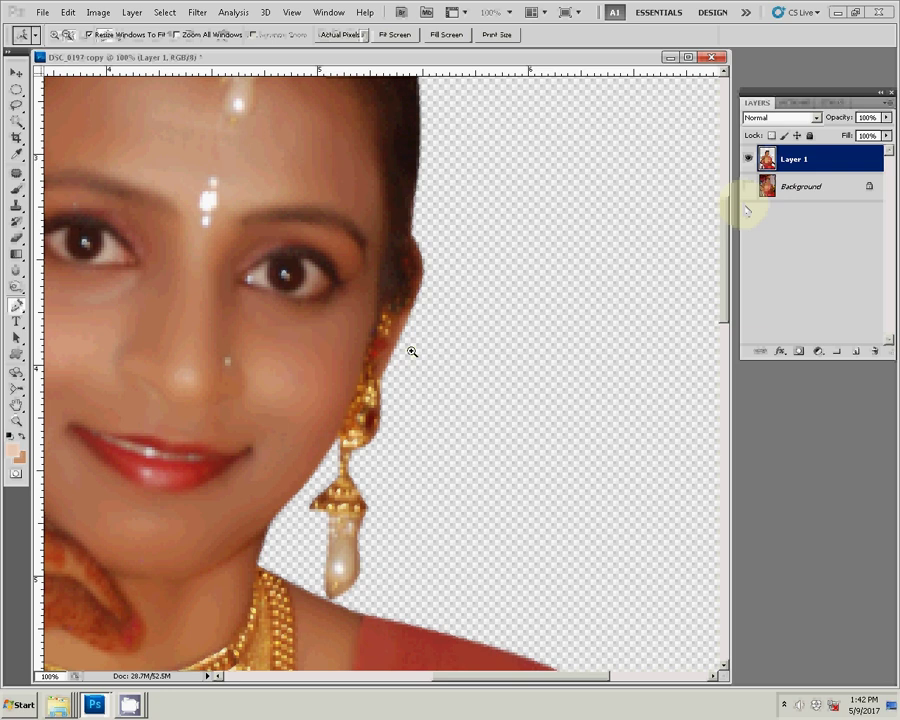
click(469, 342)
click(484, 352)
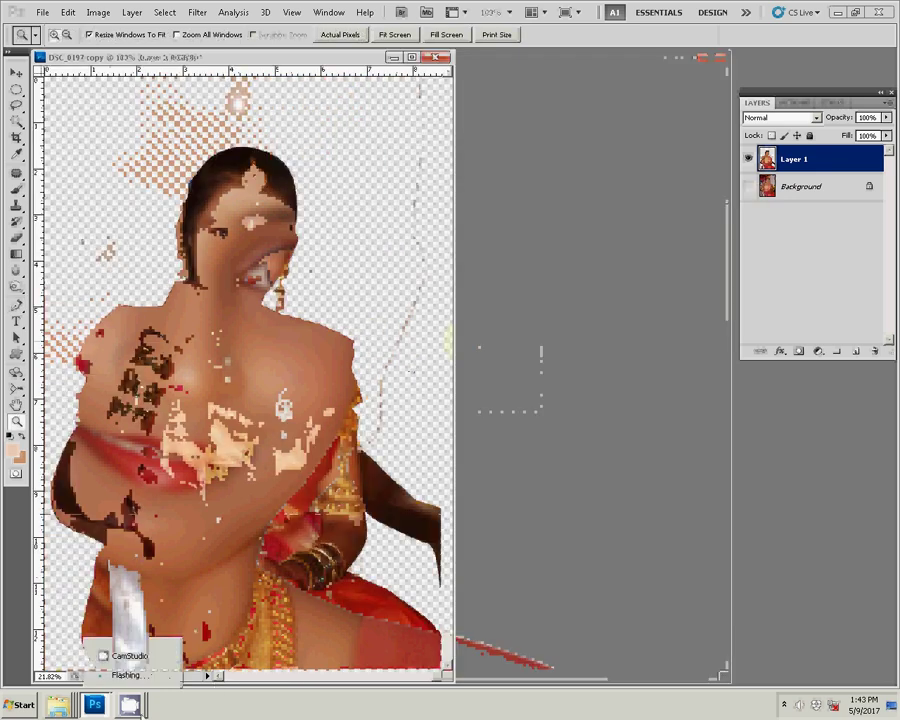
Step: Switch to 01.psd and lower Layer 27's opacity to 36%
click(130, 656)
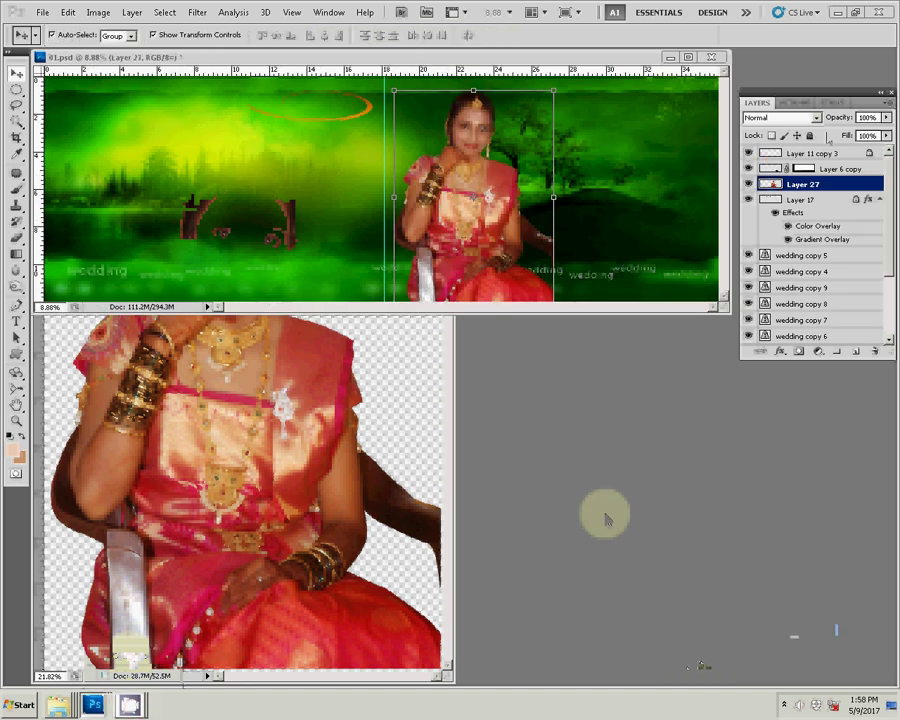
click(886, 117)
drag(880, 131, 842, 136)
Step: Zoom in on the bride area of the album spread and toggle Layer 6 copy's visibility
key(z)
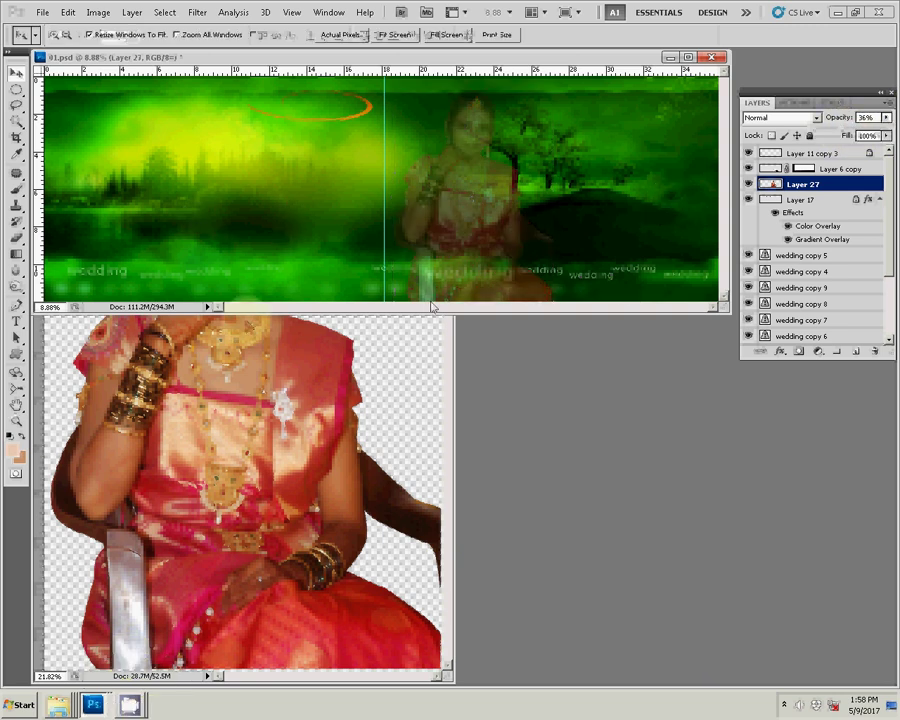
click(462, 281)
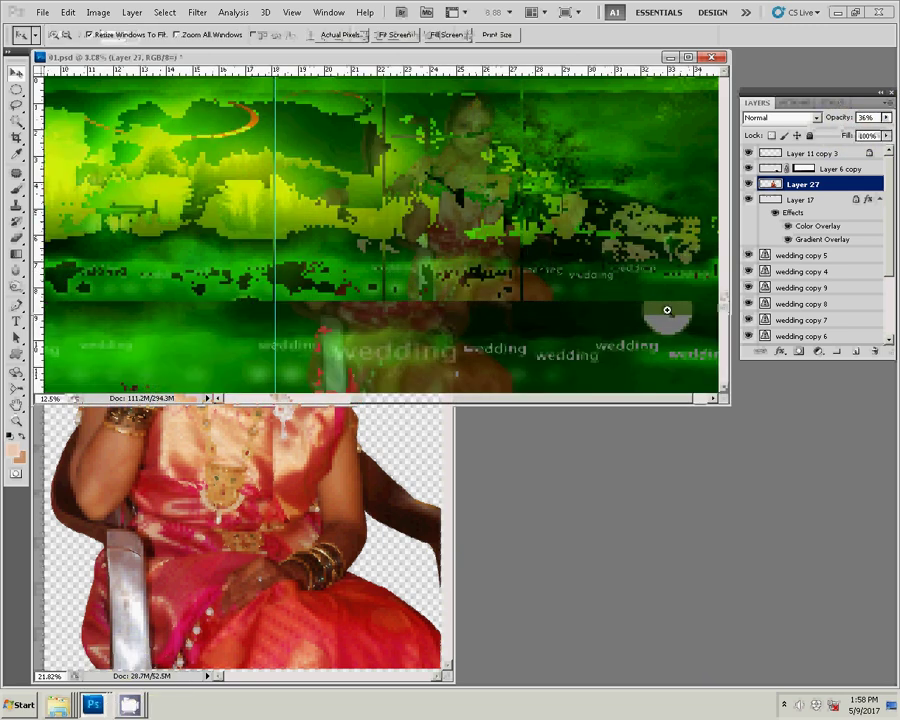
click(482, 340)
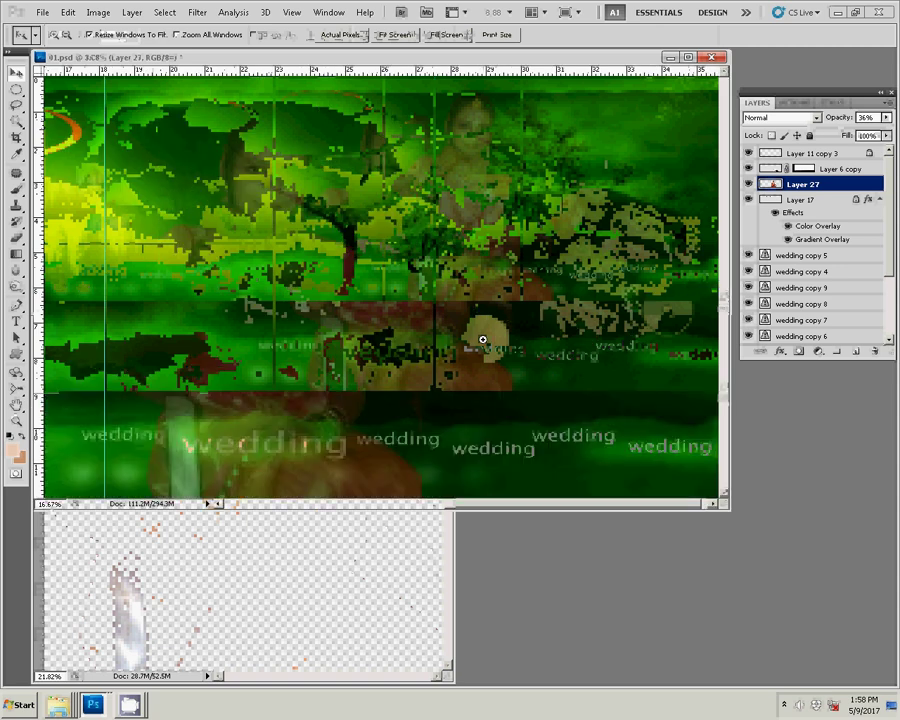
key(v)
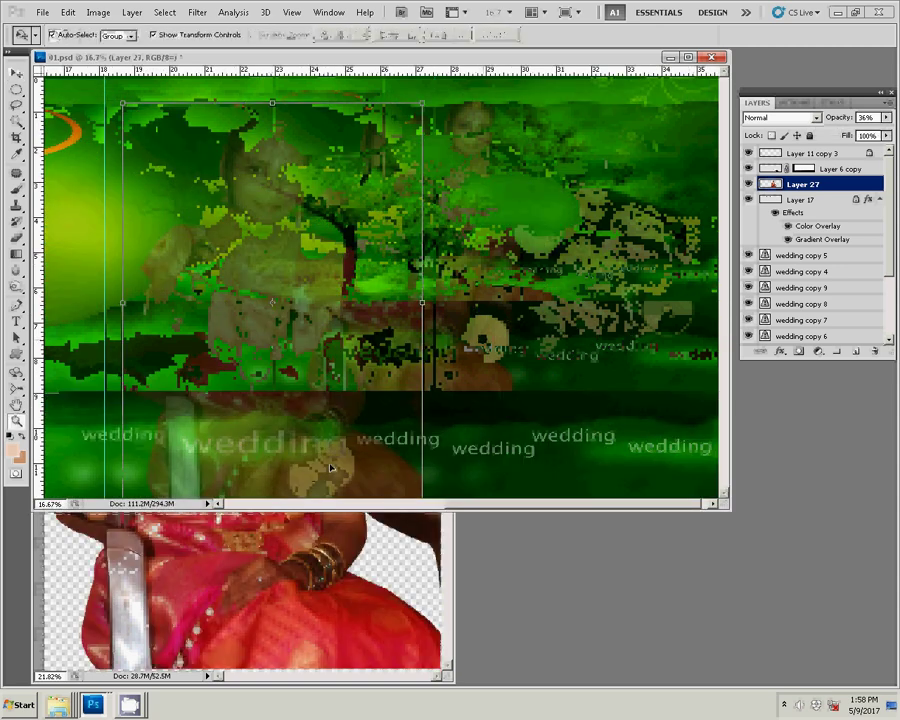
click(798, 352)
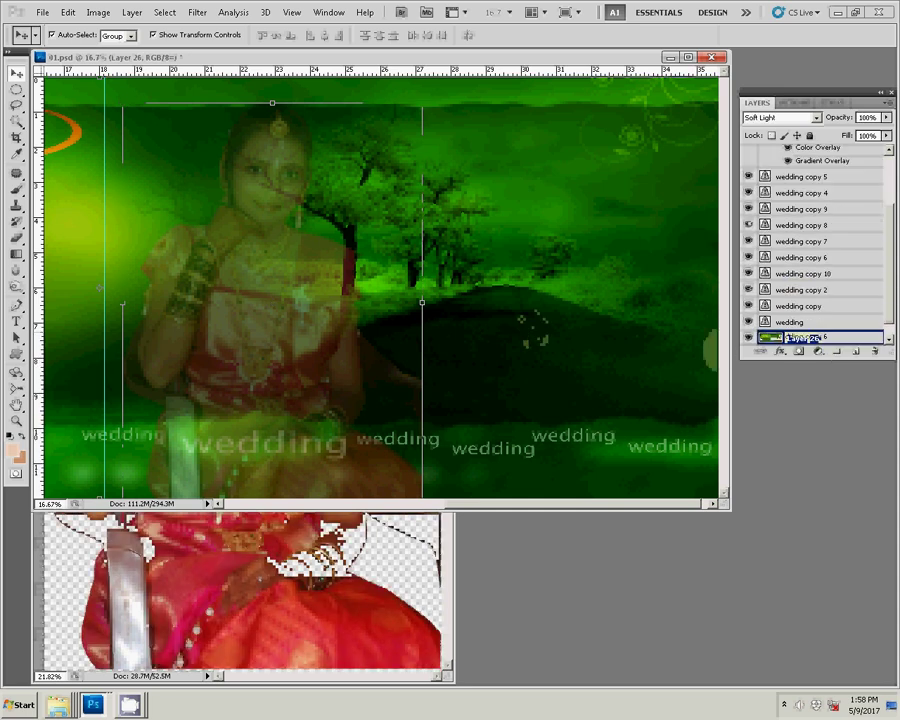
scroll(882, 284, up, 3)
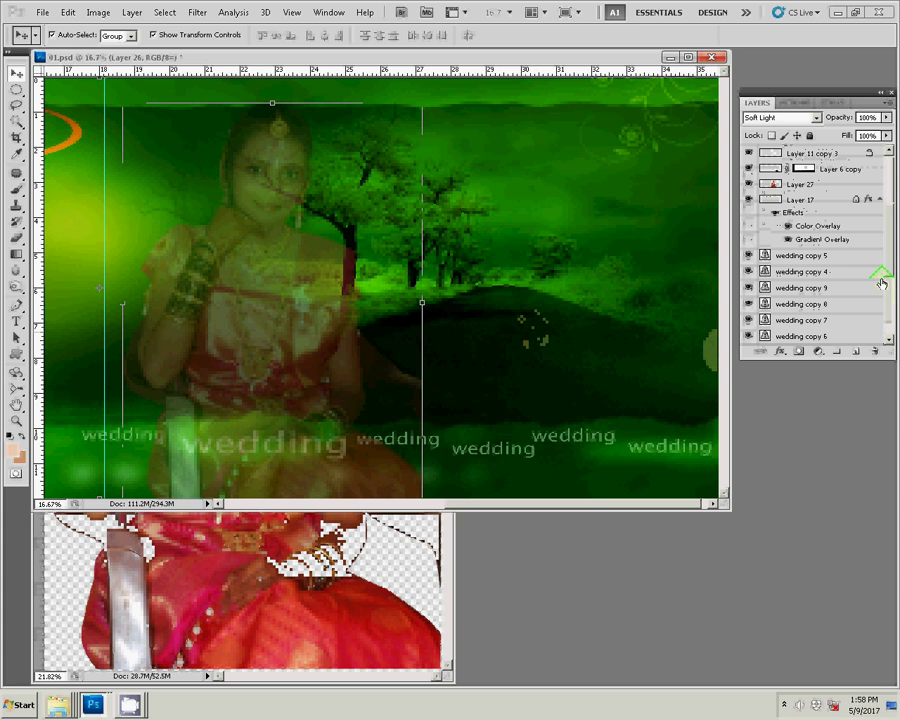
click(748, 170)
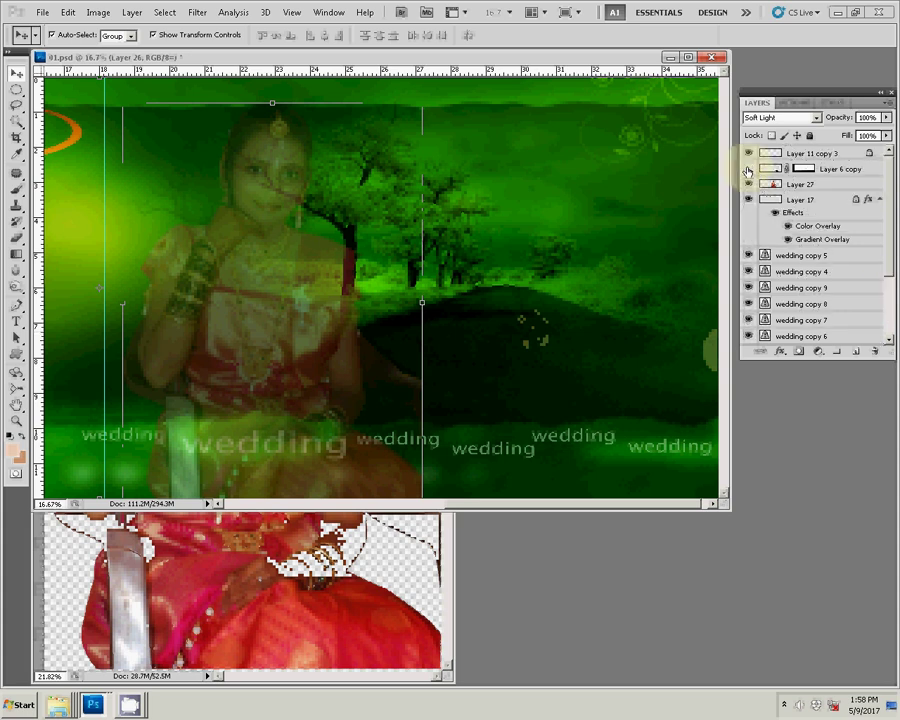
Step: Erase stray pixels near the bride's chest on Layer 27 and restore it to 100% opacity
click(236, 335)
key(e)
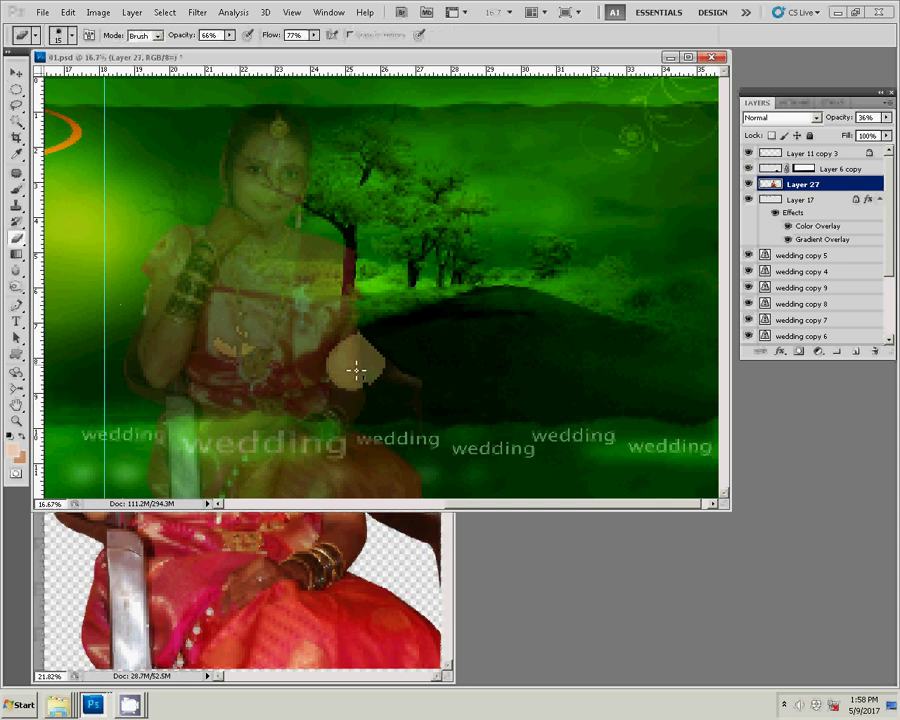
drag(356, 370, 327, 349)
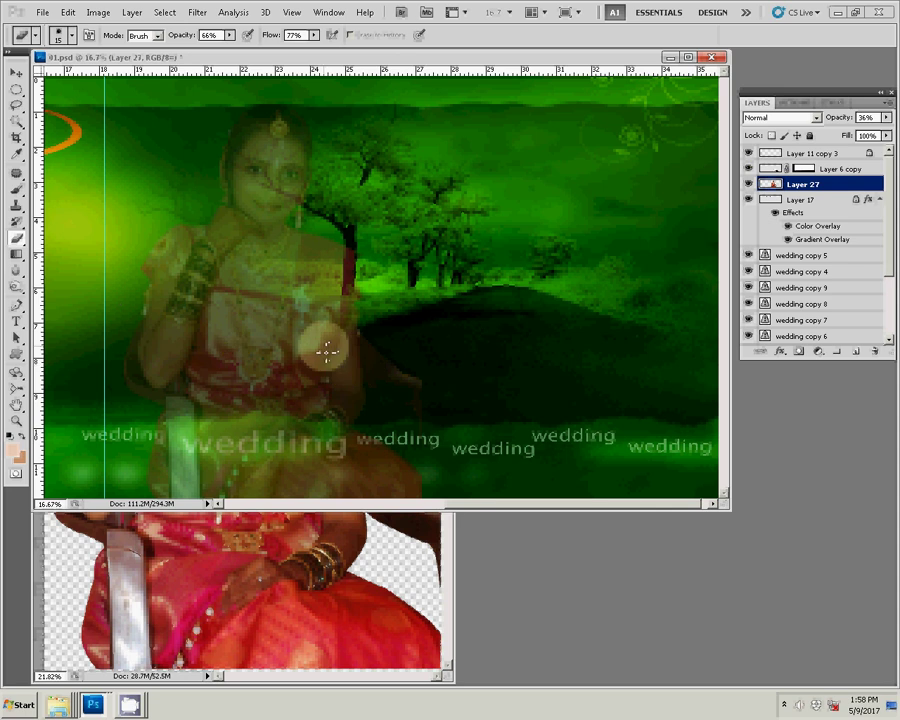
key(v)
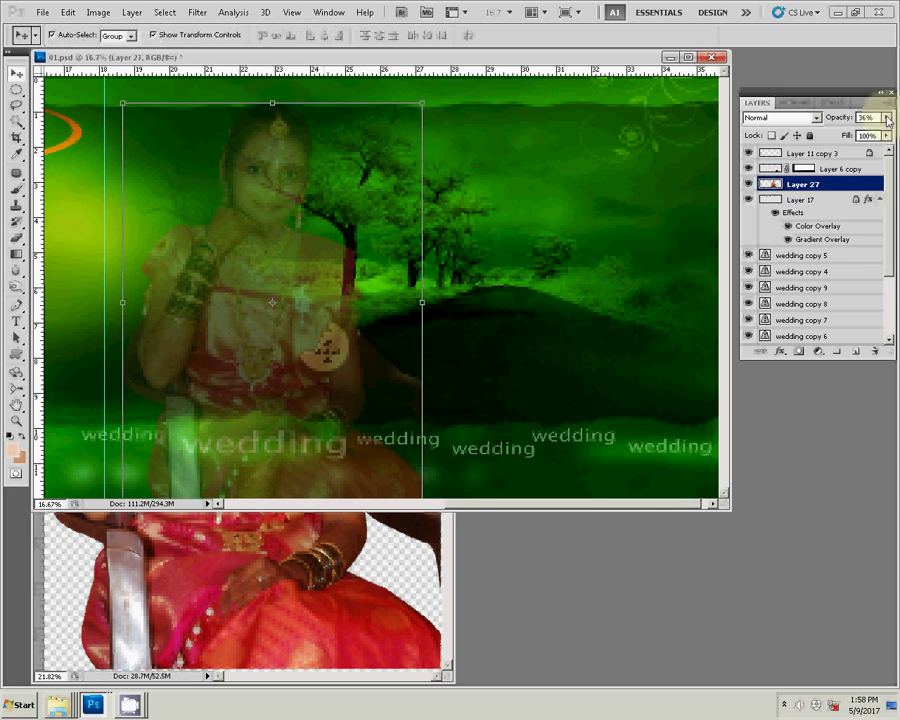
click(886, 118)
drag(842, 132, 889, 133)
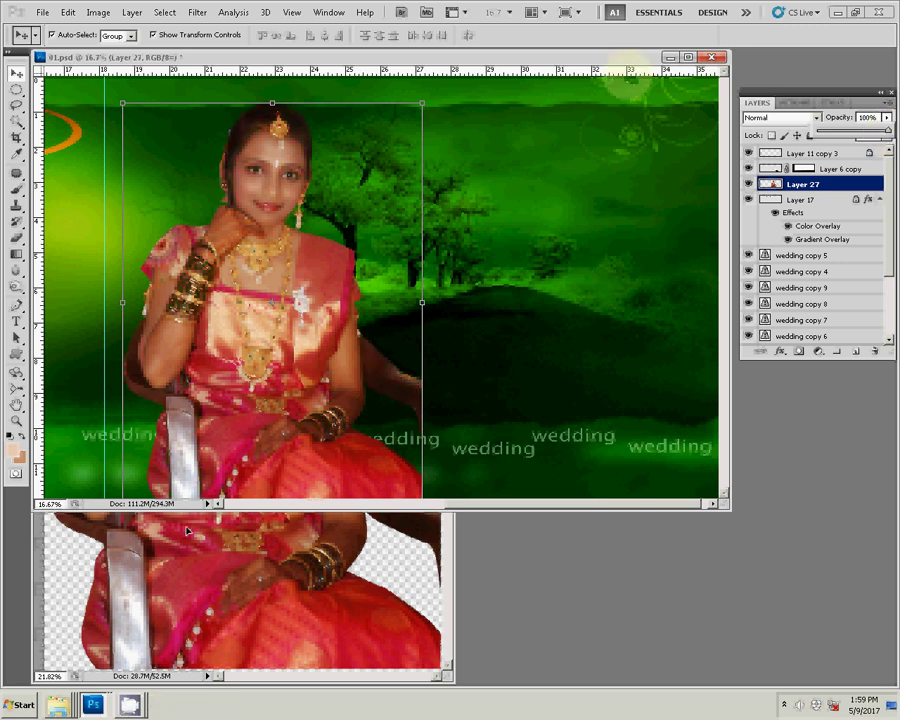
click(200, 560)
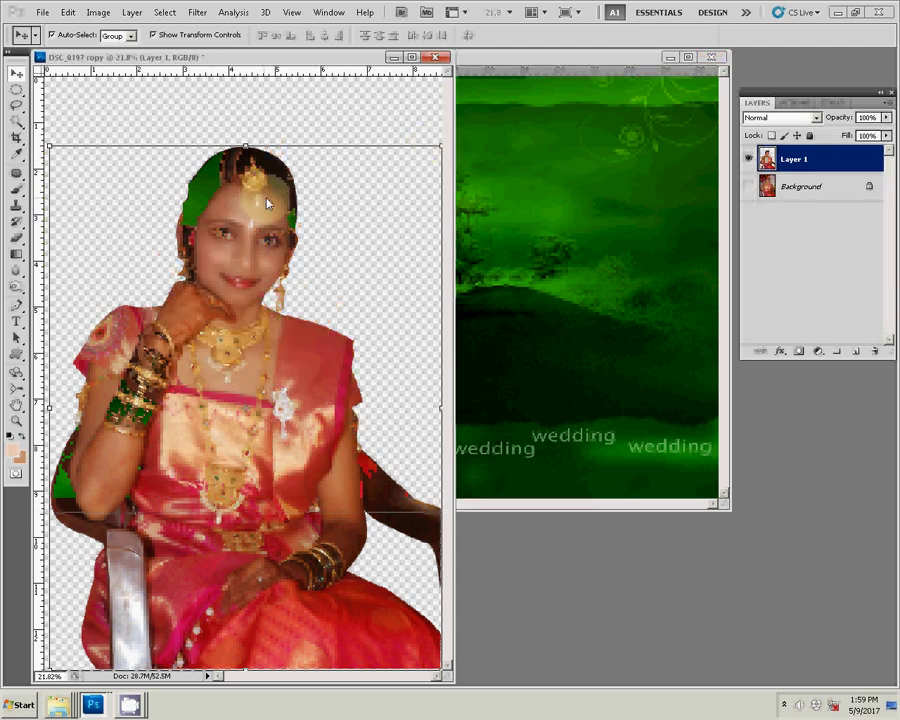
Step: Save the cutout as DSC_0197 copy.psd in Desktop > wedding photos > psd, keeping layers
key(ctrl+shift+s)
click(539, 112)
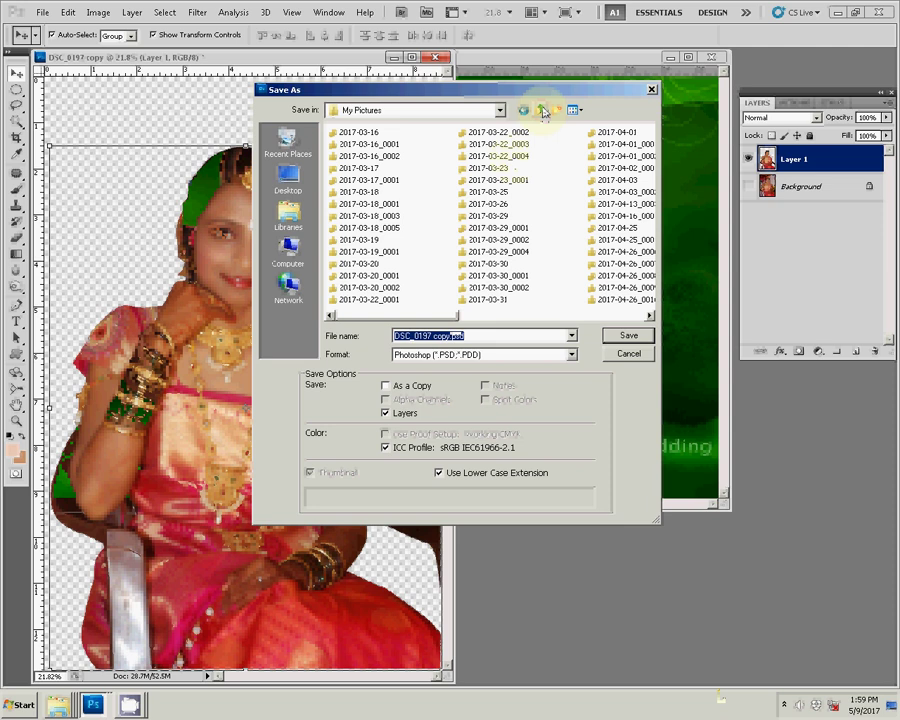
click(289, 253)
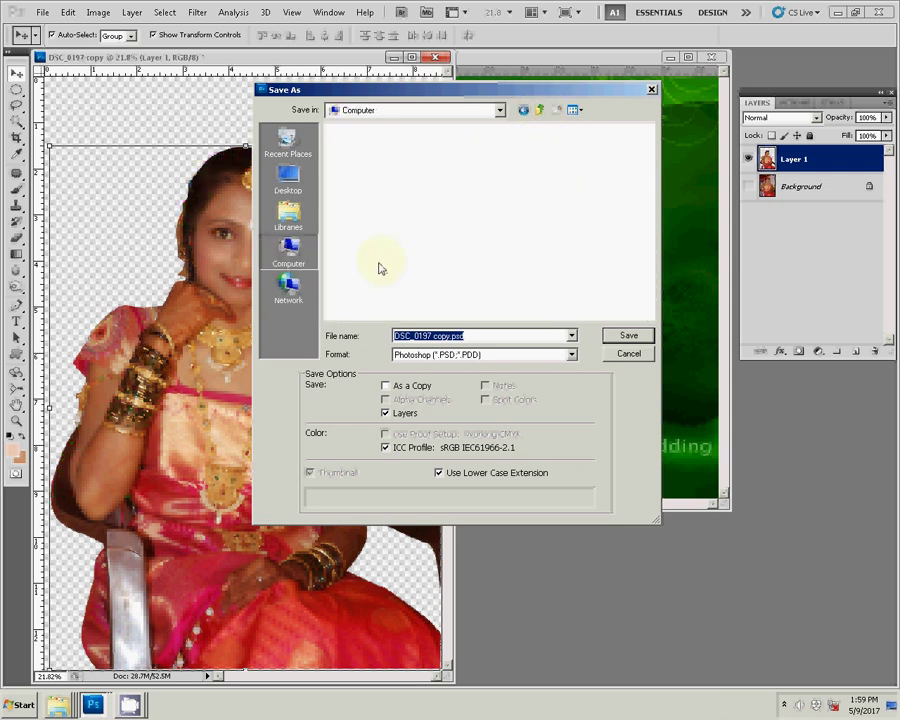
click(296, 190)
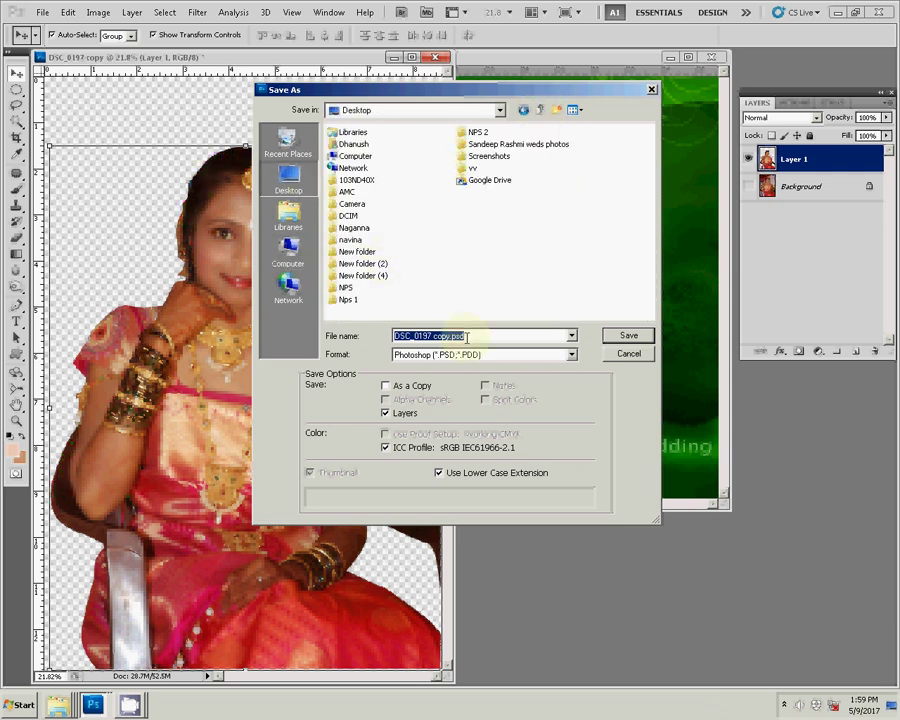
text(s)
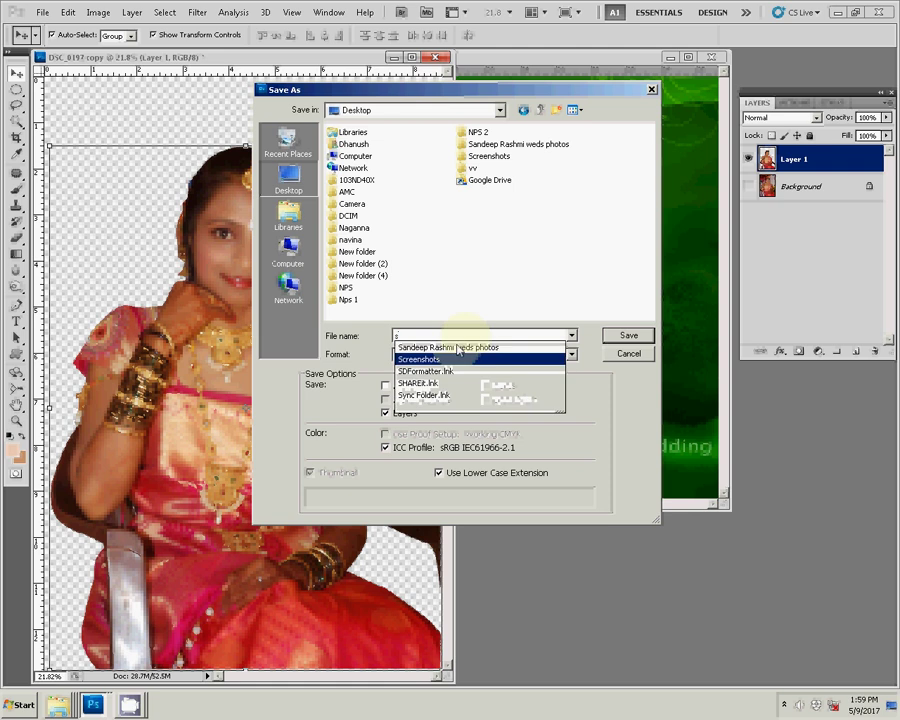
click(458, 347)
click(646, 338)
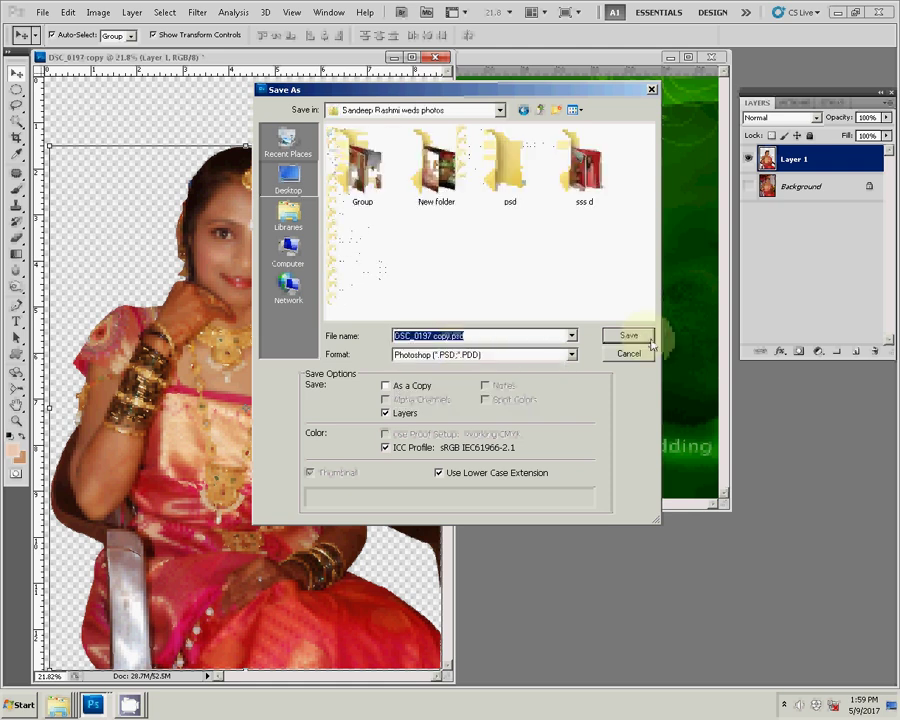
click(510, 165)
key(Return)
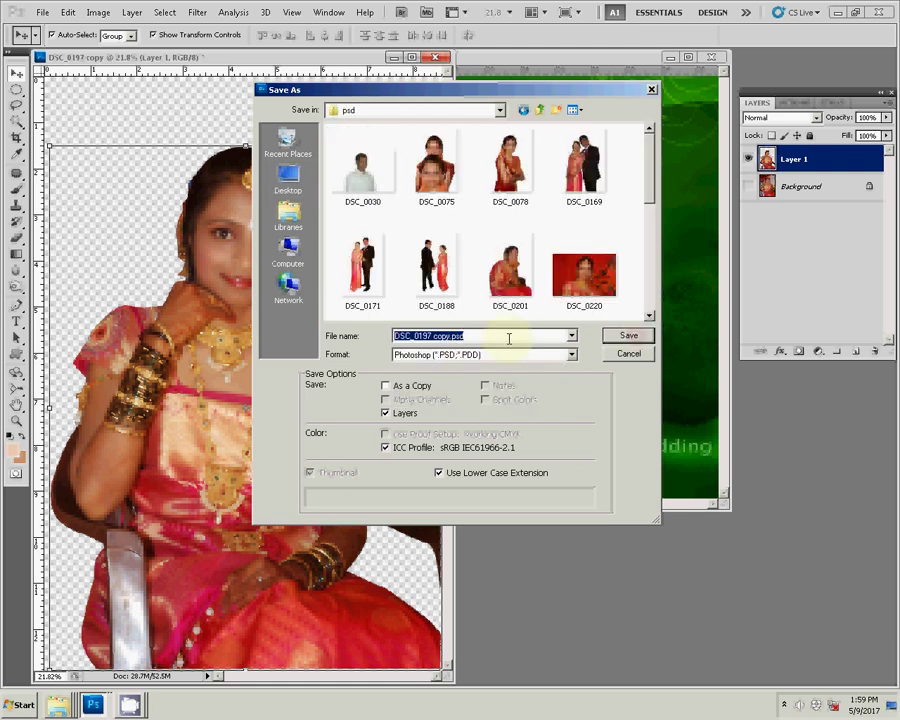
click(627, 336)
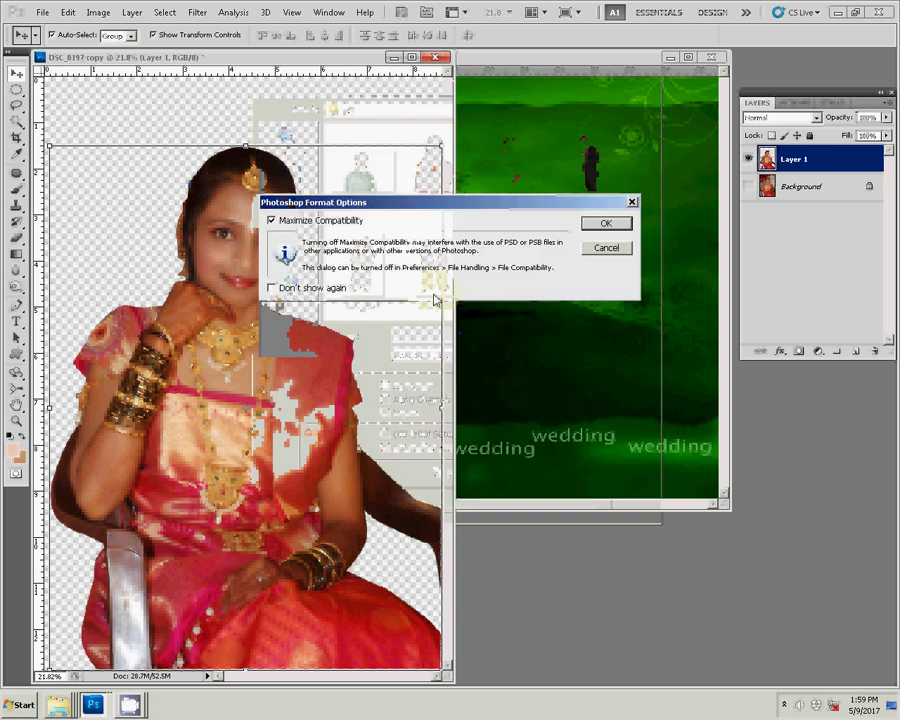
click(605, 222)
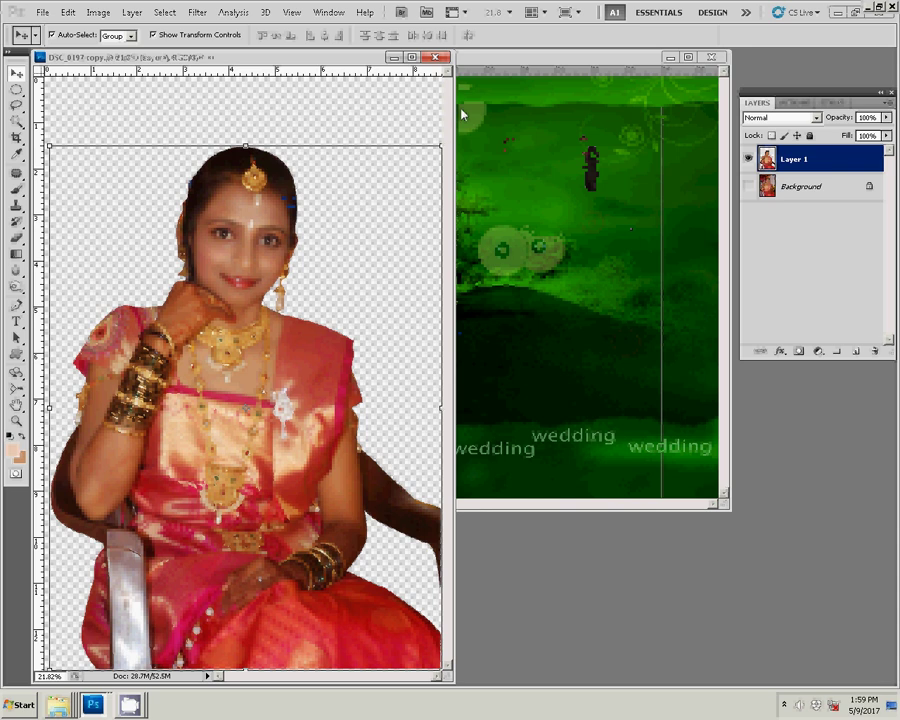
Step: Close the DSC_0197 copy document and browse Explorer to Desktop > wedding photos > psd
click(421, 67)
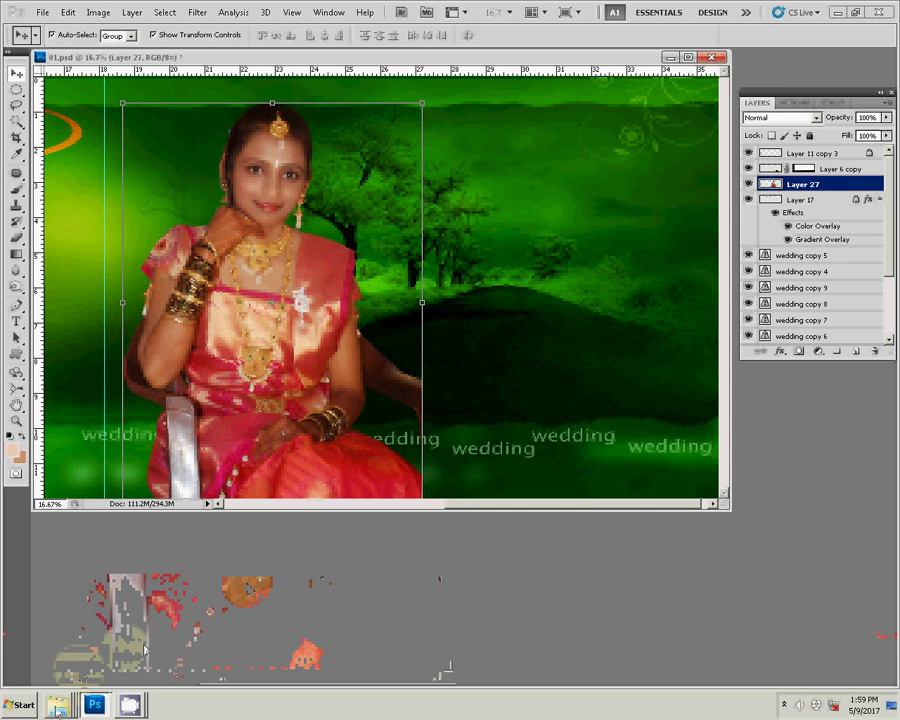
mouse_move(58, 704)
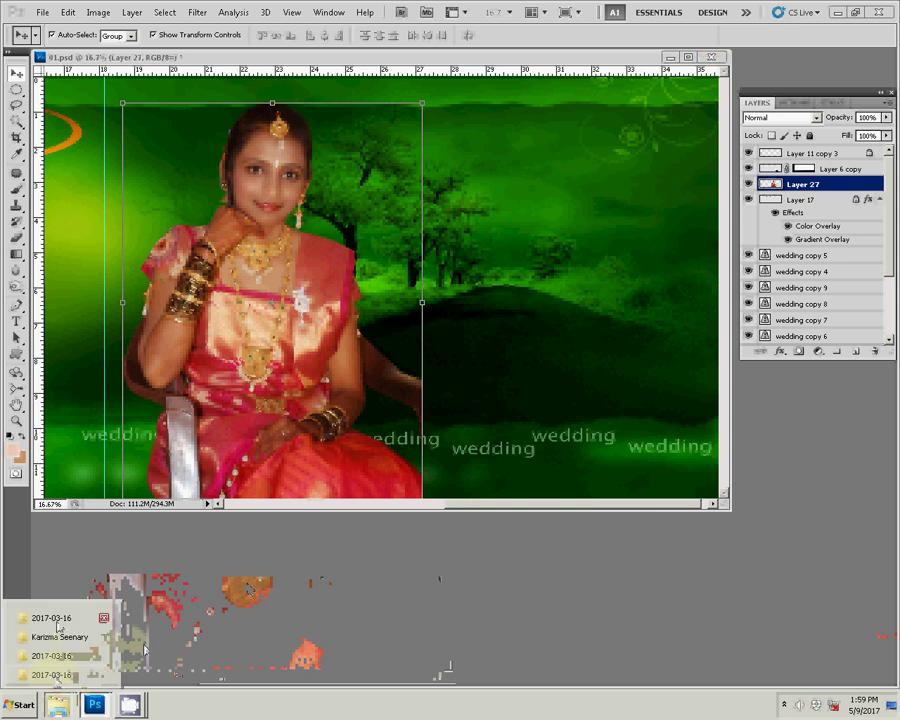
click(57, 658)
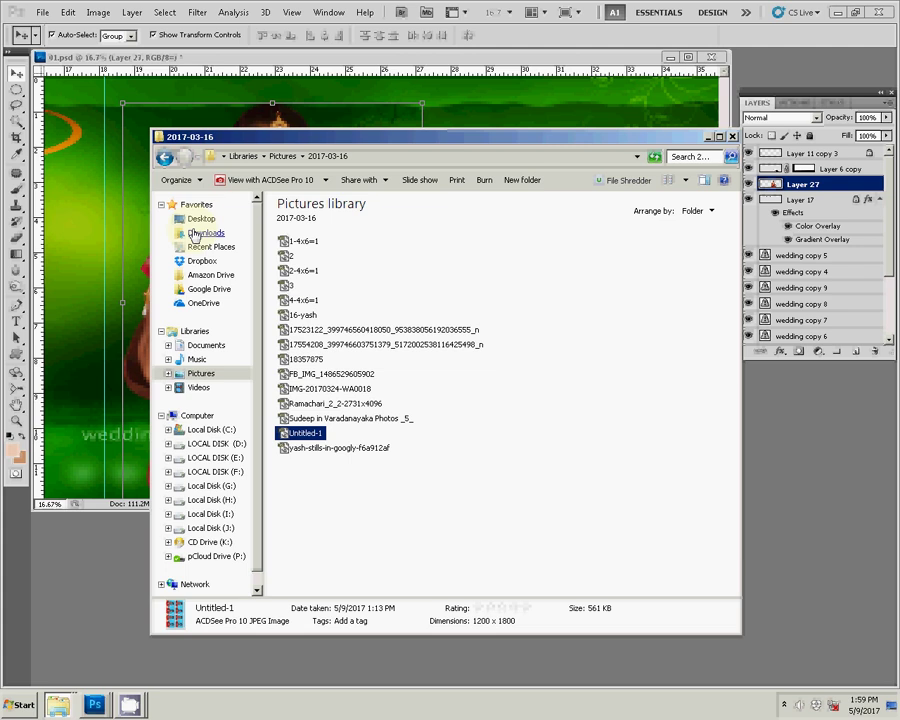
click(185, 219)
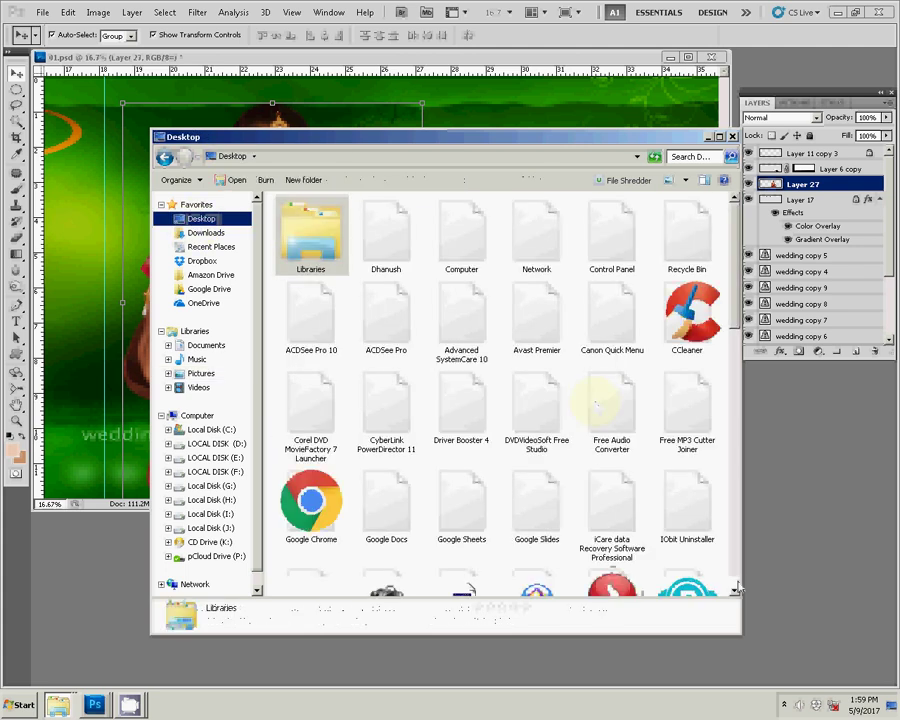
scroll(737, 590, down, 5)
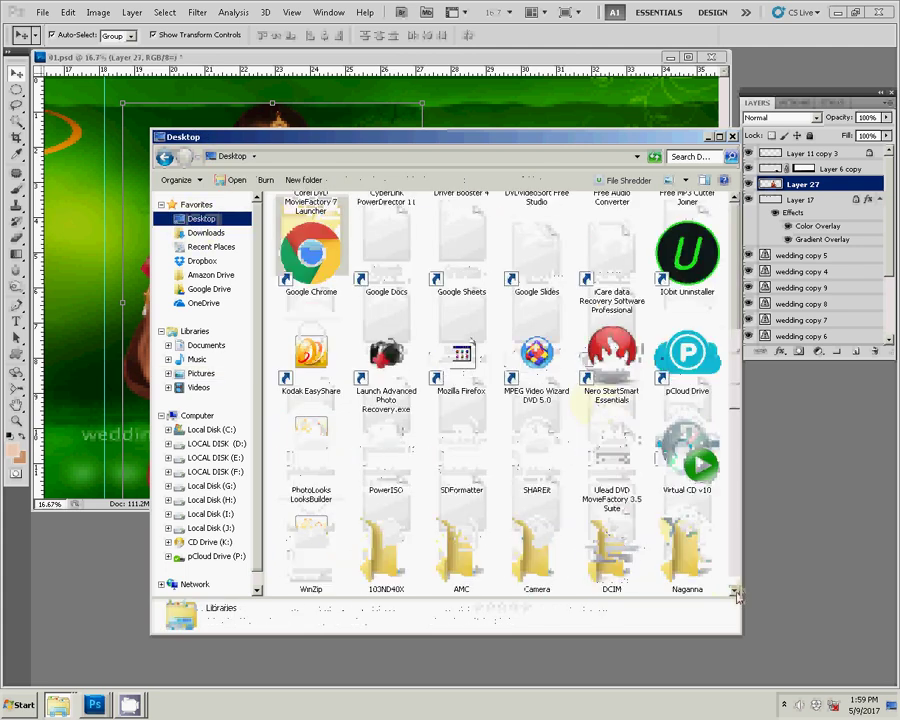
scroll(737, 594, down, 1)
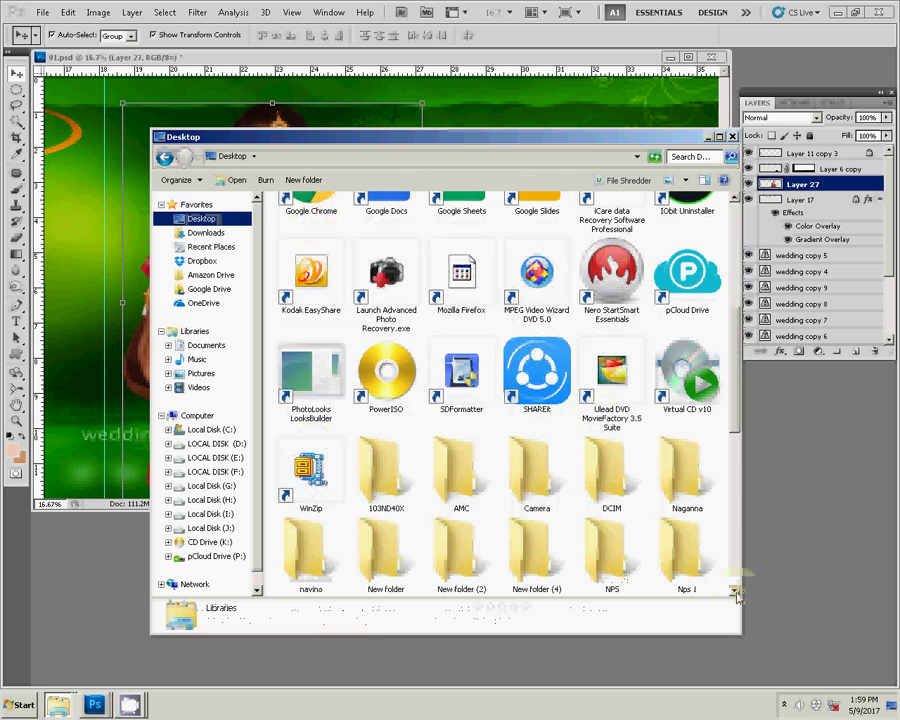
scroll(737, 594, down, 1)
click(388, 560)
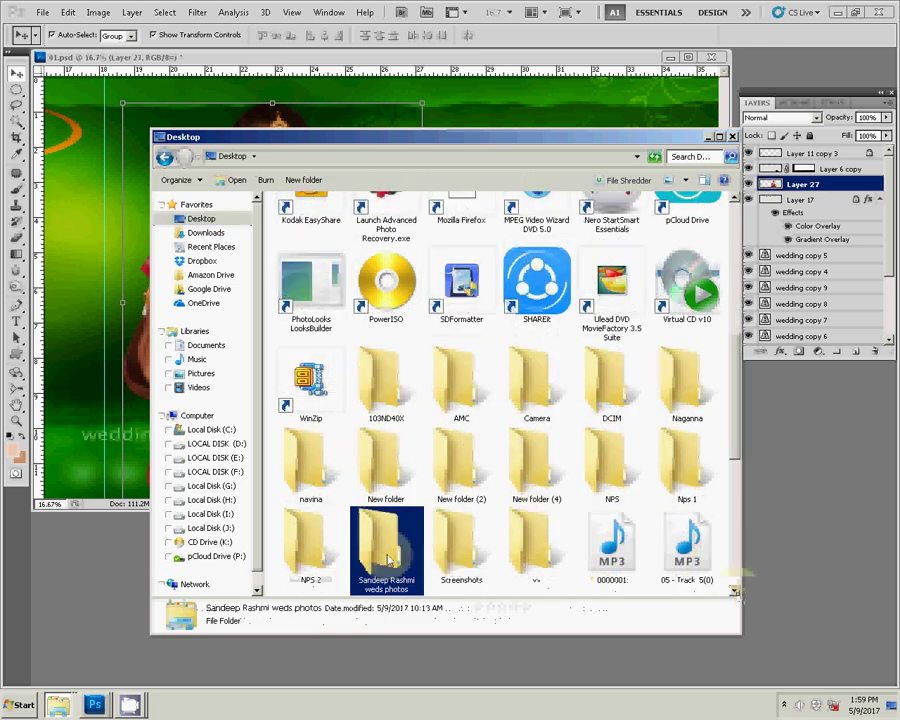
double_click(388, 560)
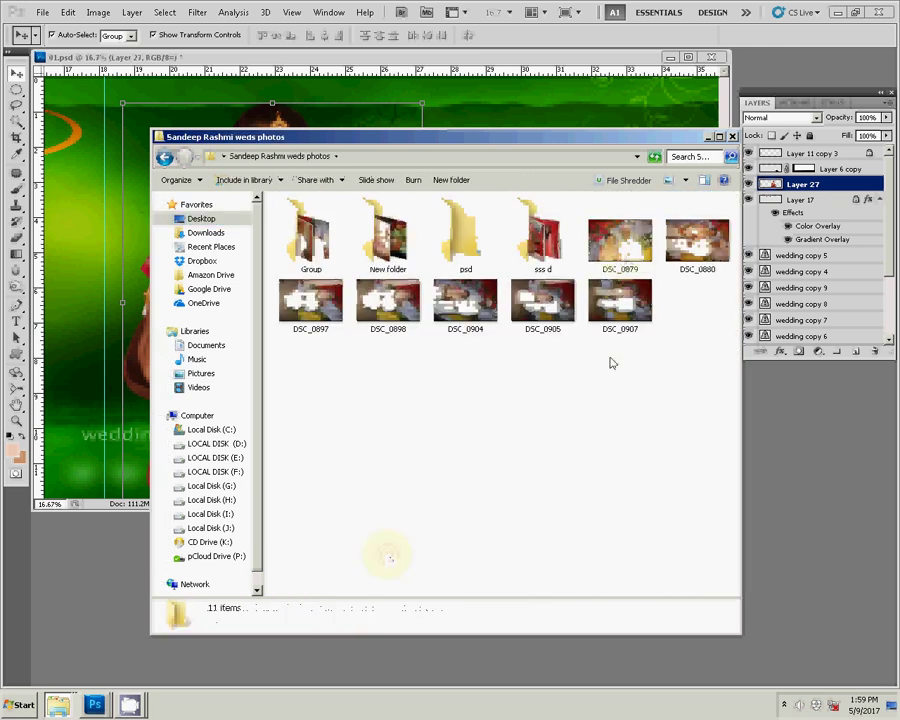
double_click(465, 240)
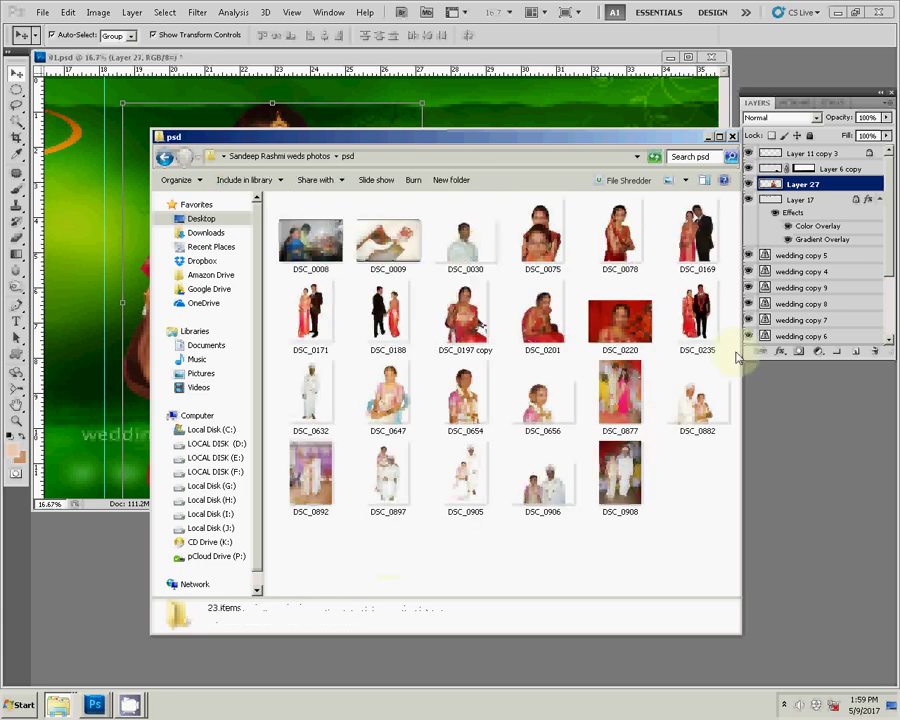
click(388, 315)
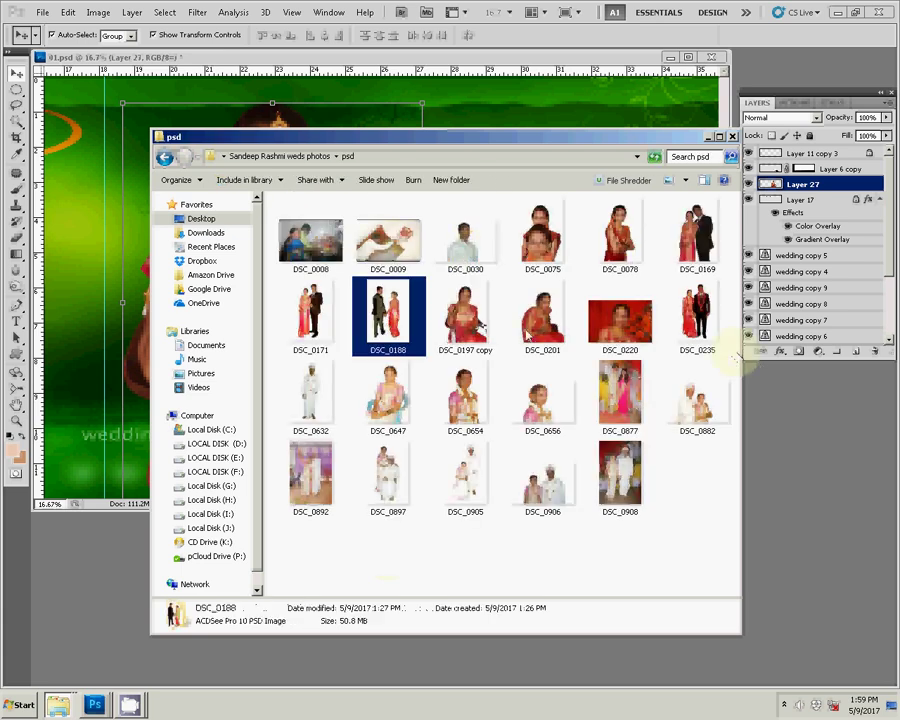
Step: Scale down the DSC_0188 couple photo and move it higher on the right of the spread
click(779, 545)
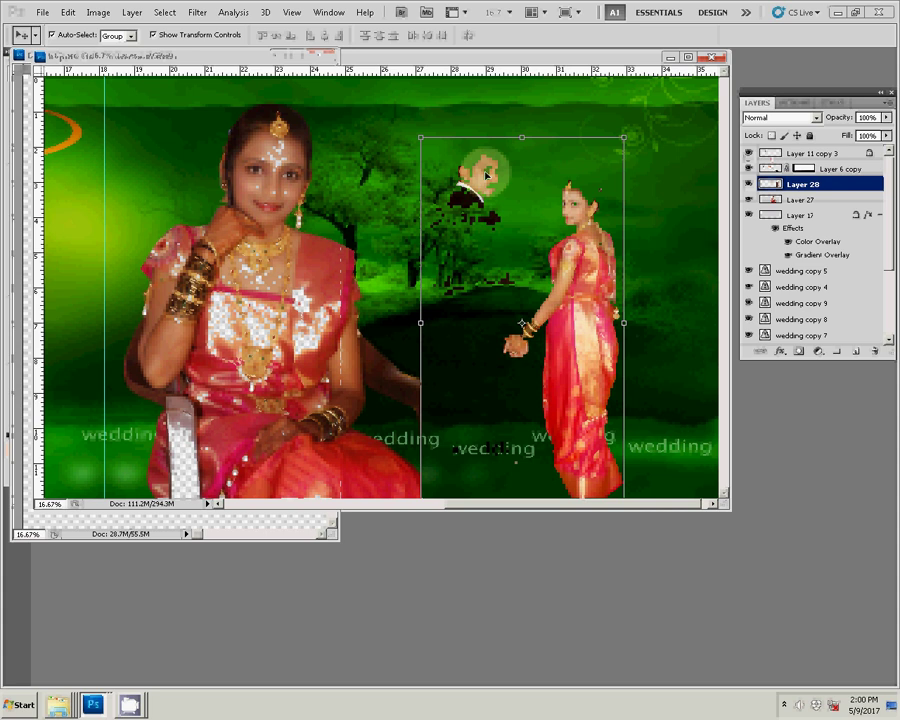
drag(625, 137, 600, 181)
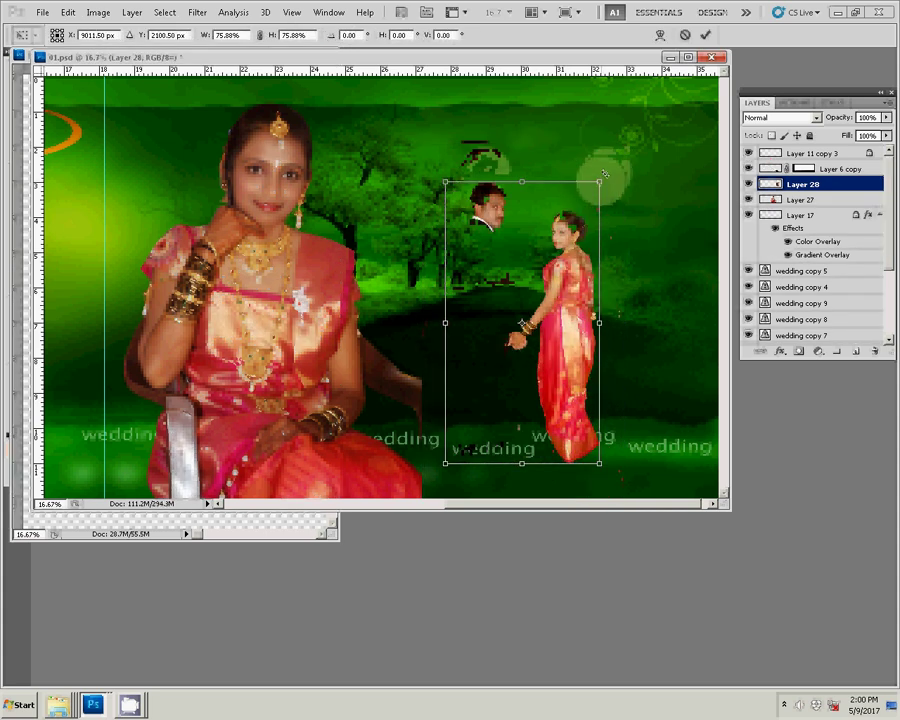
key(Return)
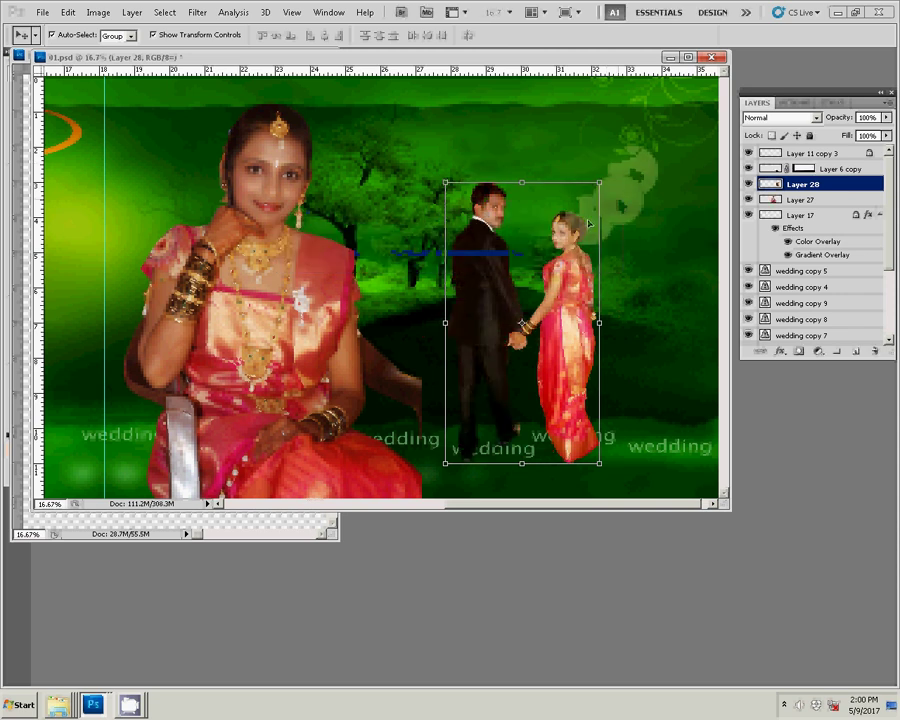
drag(567, 280, 567, 212)
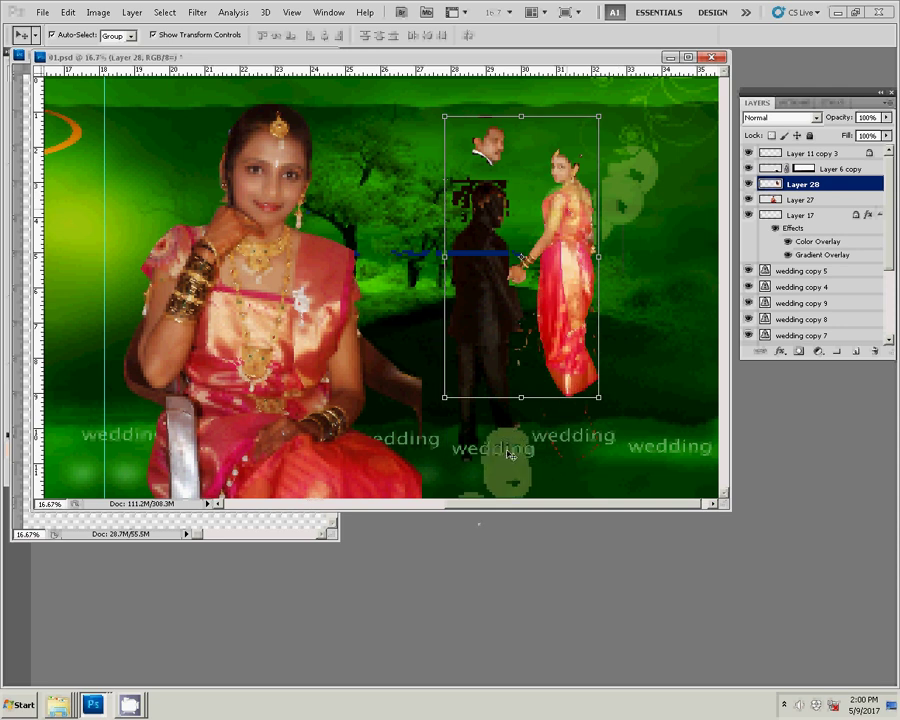
click(510, 453)
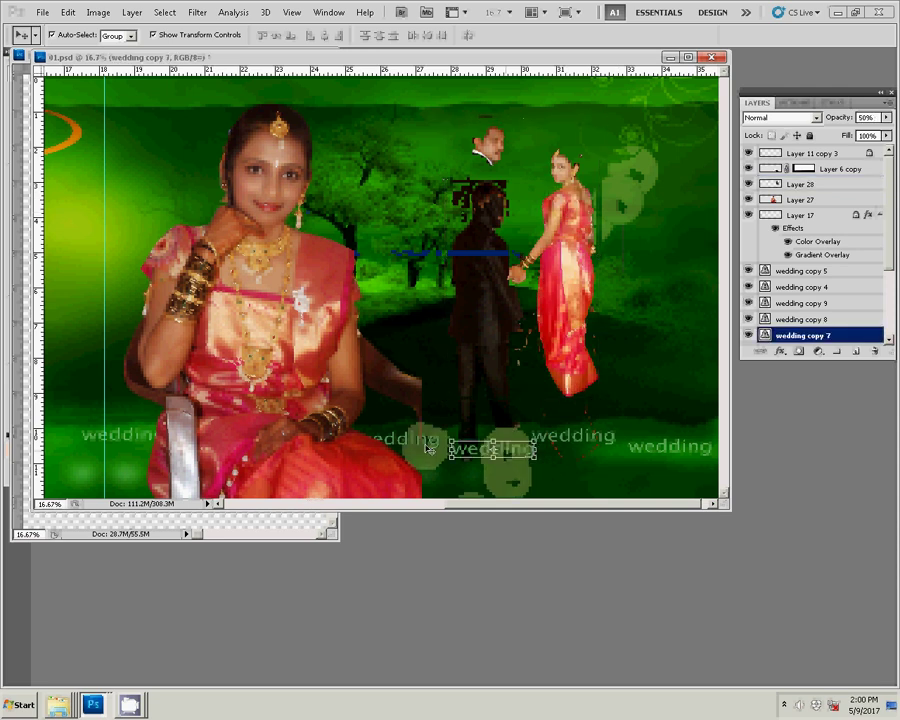
Step: Move a wedding word left from under the couple and raise wedding copy 6 twice
drag(495, 450, 415, 443)
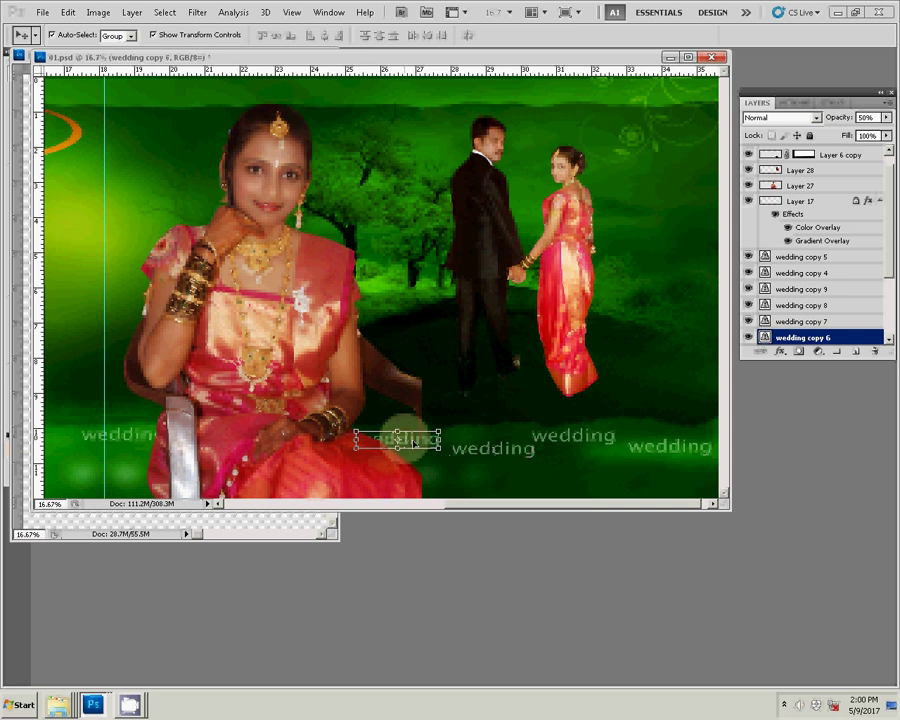
key(ctrl+bracketright)
key(ctrl+bracketright)
key(ctrl+bracketright)
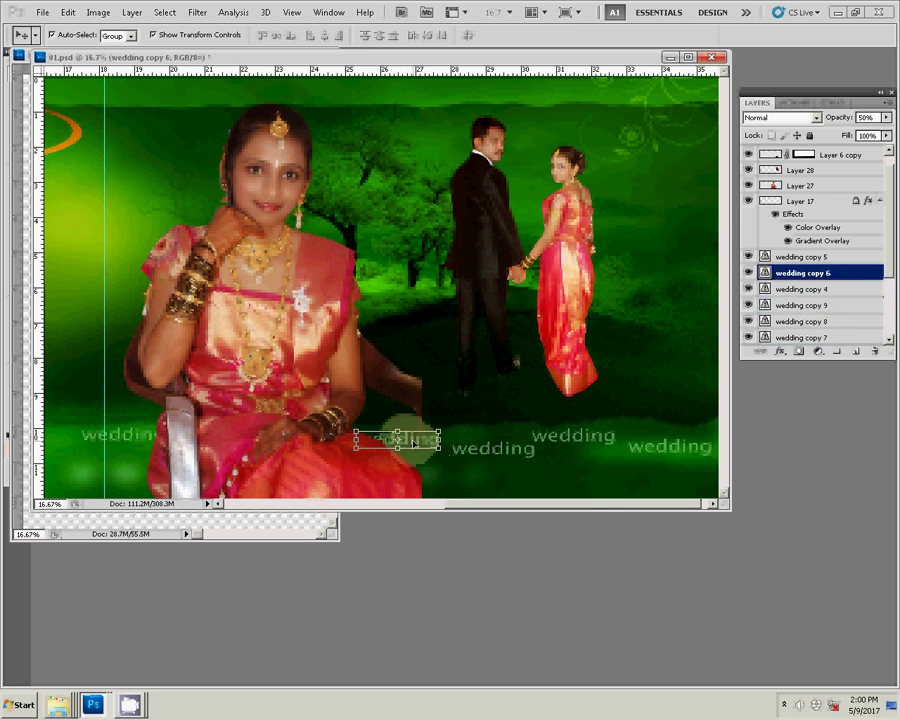
key(ctrl+bracketright)
key(ctrl+bracketright)
key(ctrl+bracketright)
key(ctrl+bracketright)
key(ctrl+bracketright)
key(ctrl+bracketright)
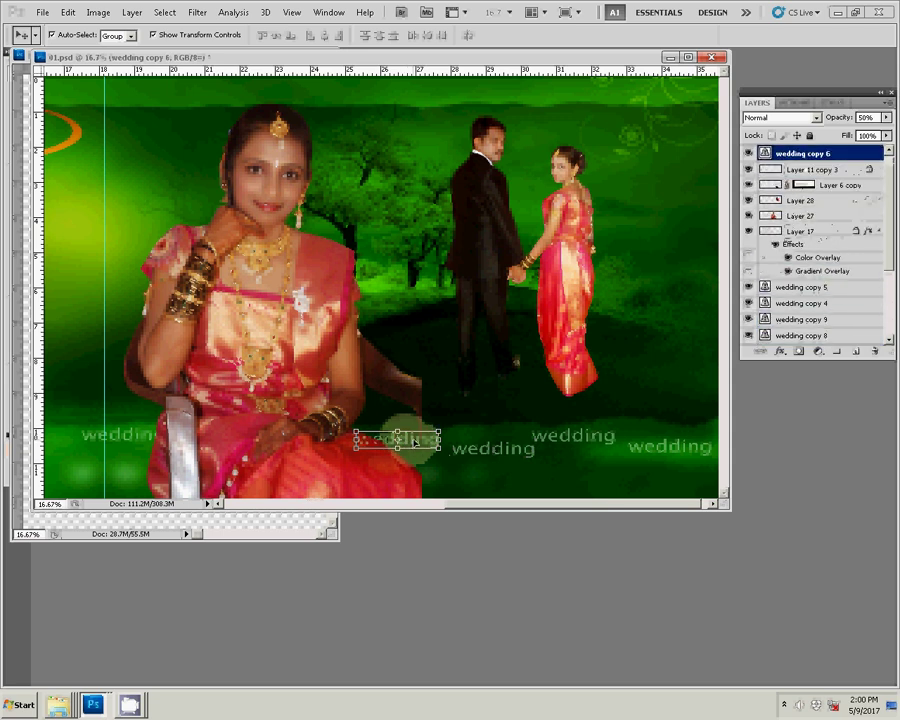
Step: Rerender the left wedding text, wedding copy 4, and raise it to the top of the stack
click(121, 438)
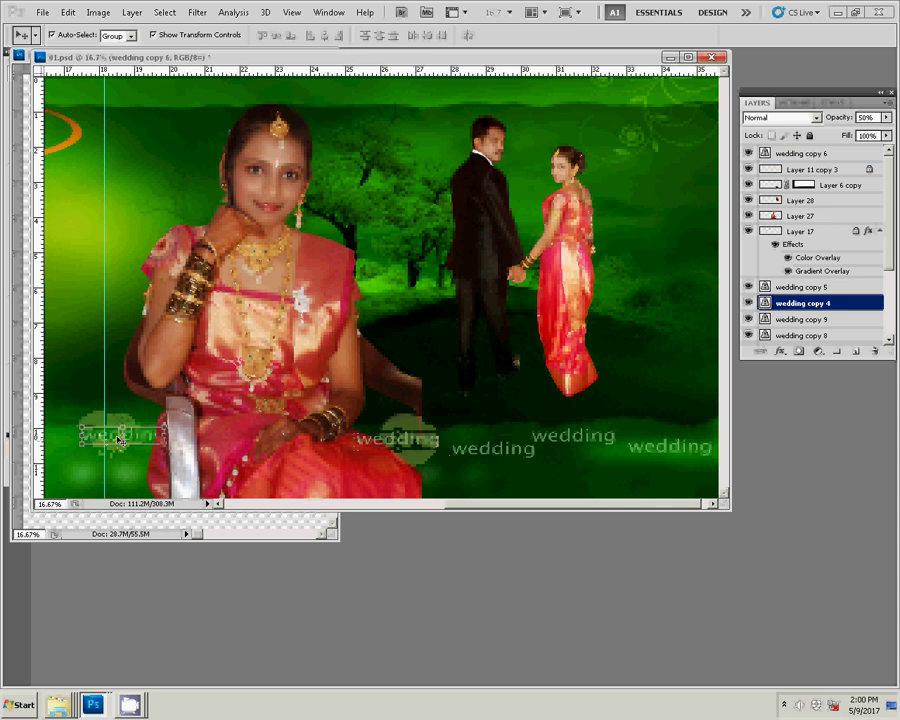
click(121, 438)
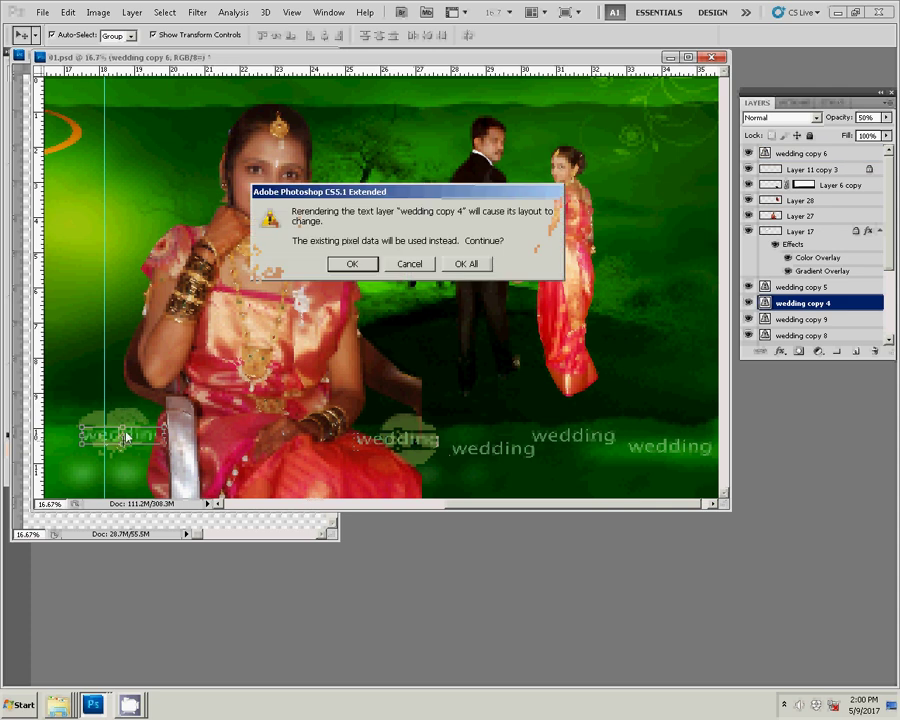
click(465, 264)
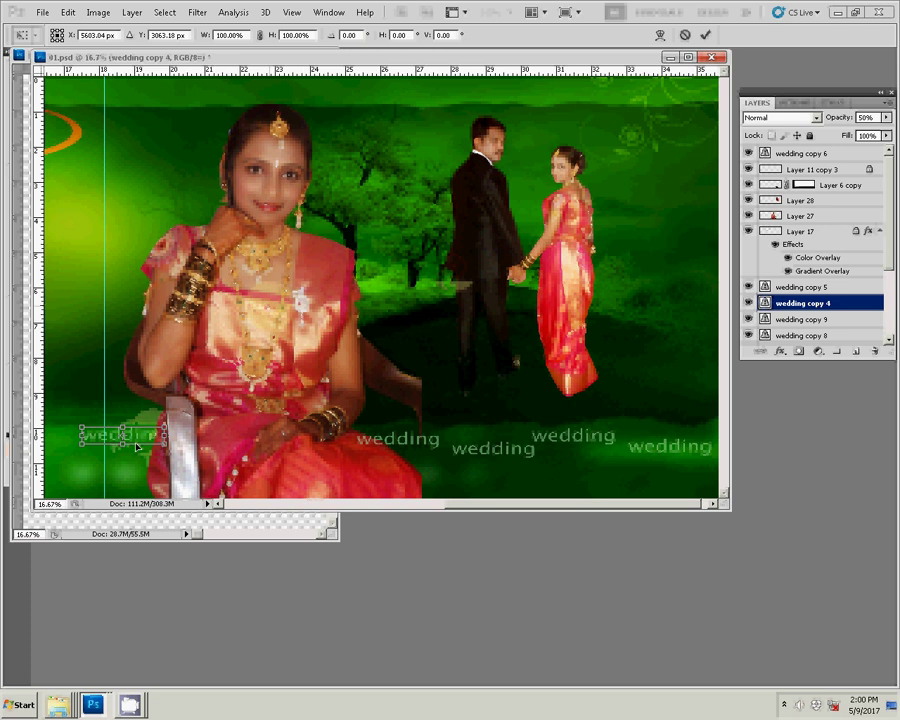
click(705, 34)
key(ctrl+bracketright)
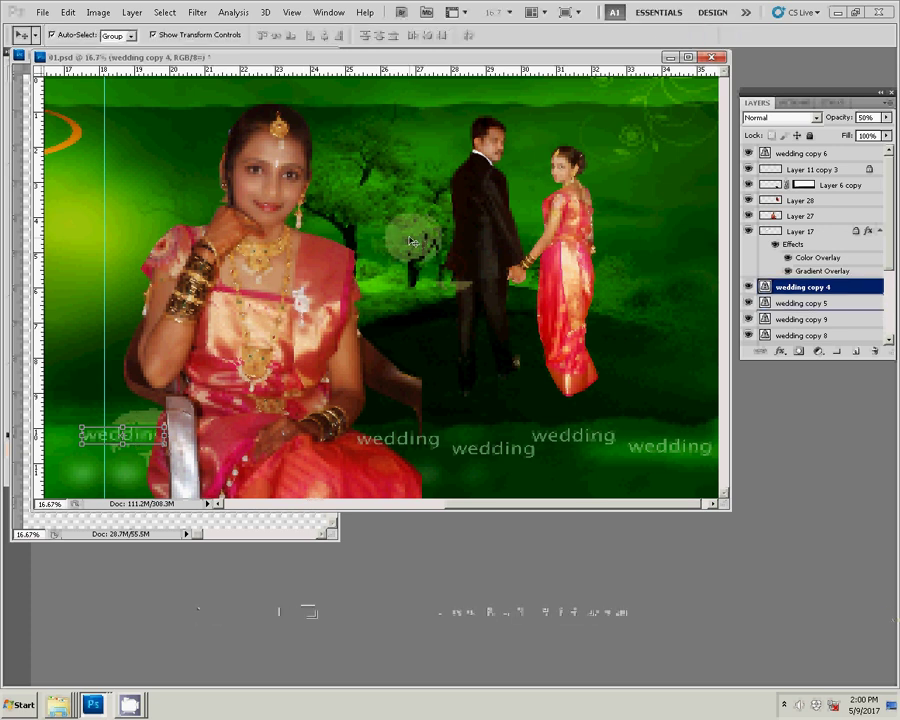
key(ctrl+bracketright)
key(ctrl+bracketright)
key(ctrl+bracketright)
key(ctrl+bracketright)
key(ctrl+bracketright)
key(ctrl+bracketright)
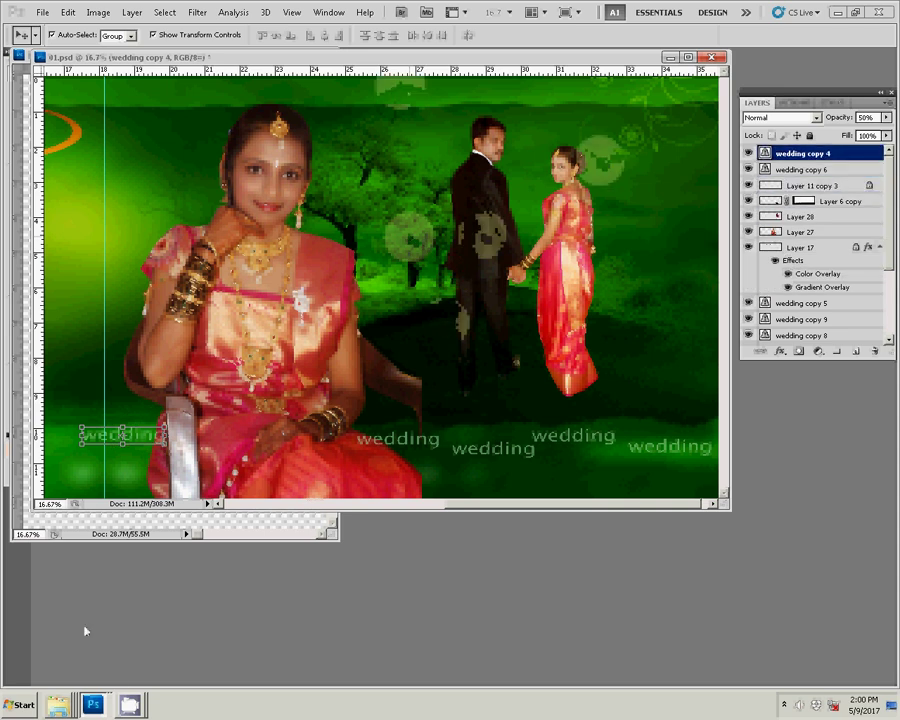
Step: Browse the Karizma Seenary folder in Explorer and select the 07 (2) file
right_click(58, 705)
click(52, 633)
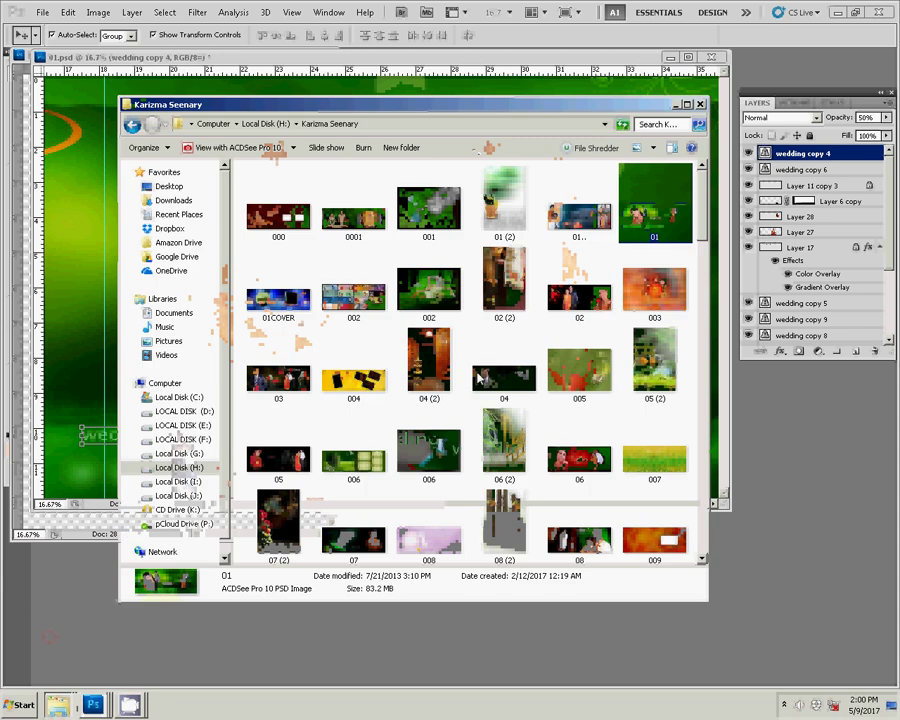
scroll(480, 378, down, 5)
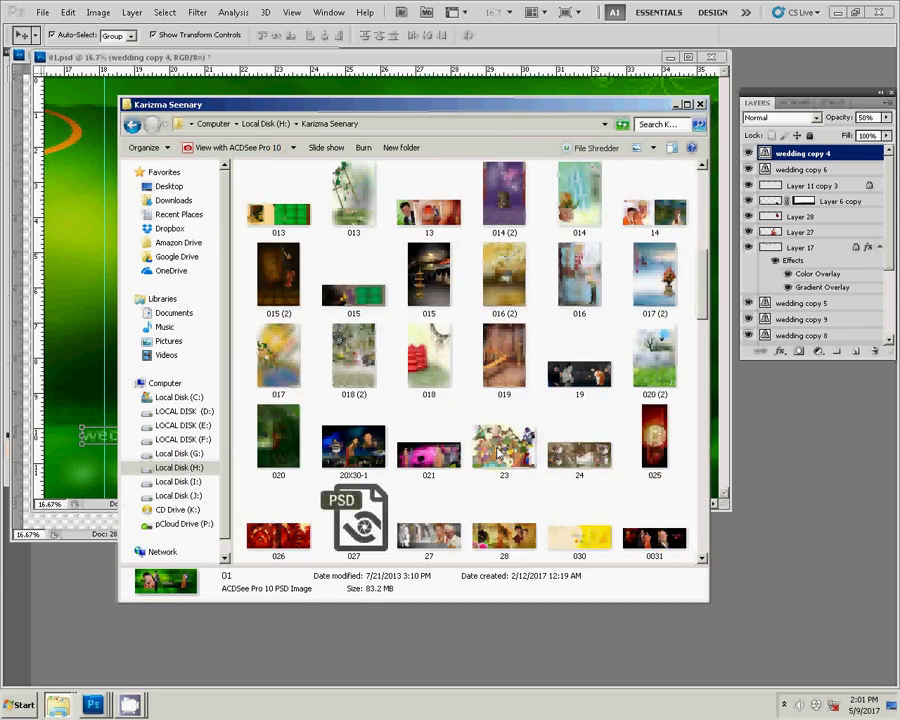
scroll(498, 452, down, 3)
scroll(498, 452, down, 2)
scroll(498, 452, up, 4)
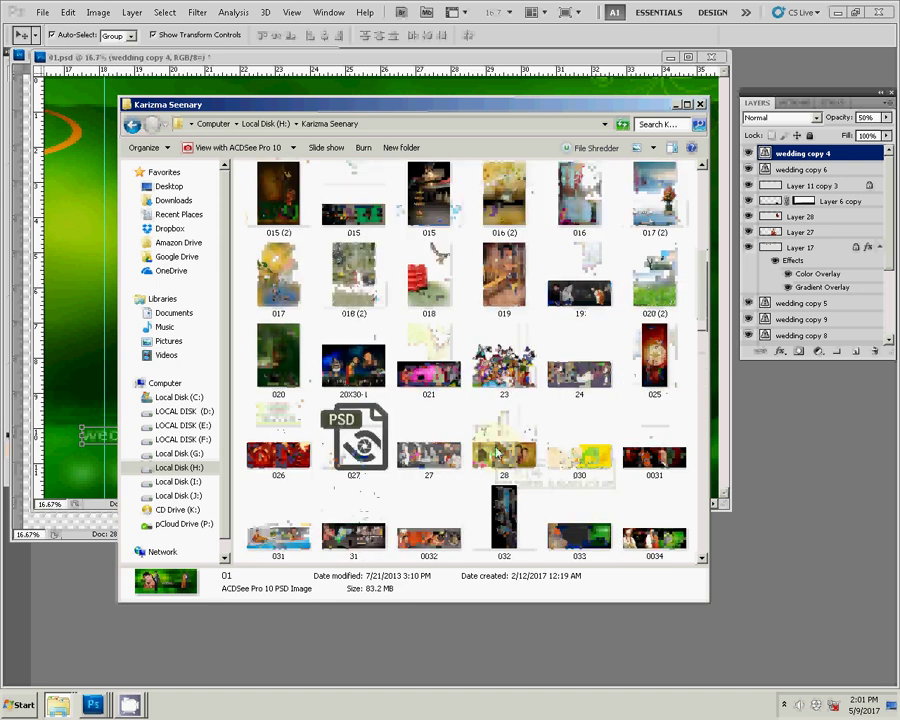
scroll(498, 455, down, 2)
scroll(498, 455, up, 2)
scroll(498, 455, up, 3)
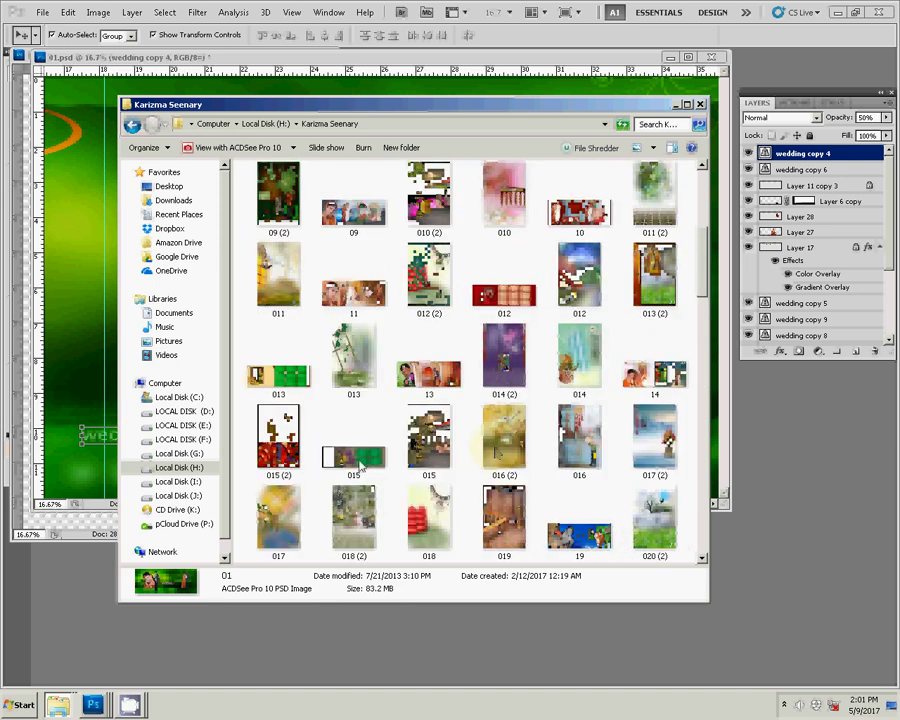
scroll(378, 461, up, 5)
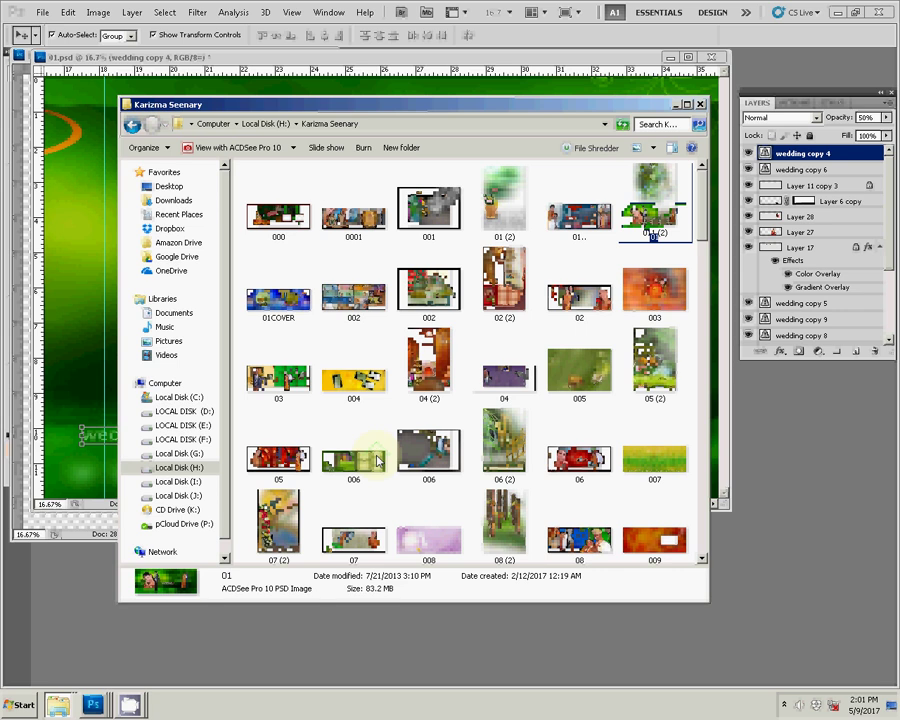
click(278, 522)
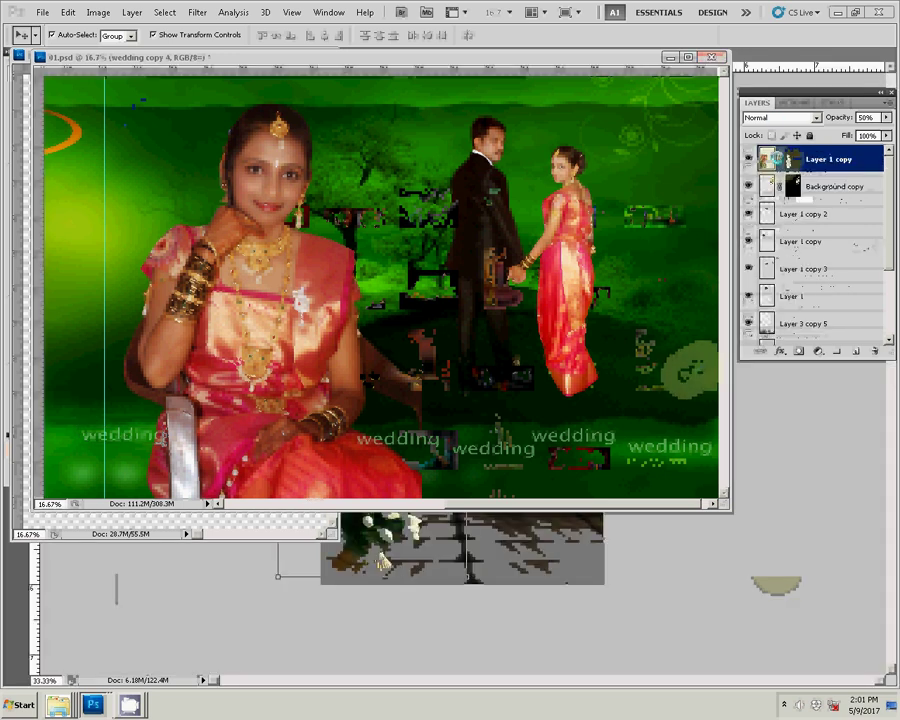
Step: Bring the 07 (2) flower bouquet into 01.psd beside the bride's hand and enlarge it
click(765, 63)
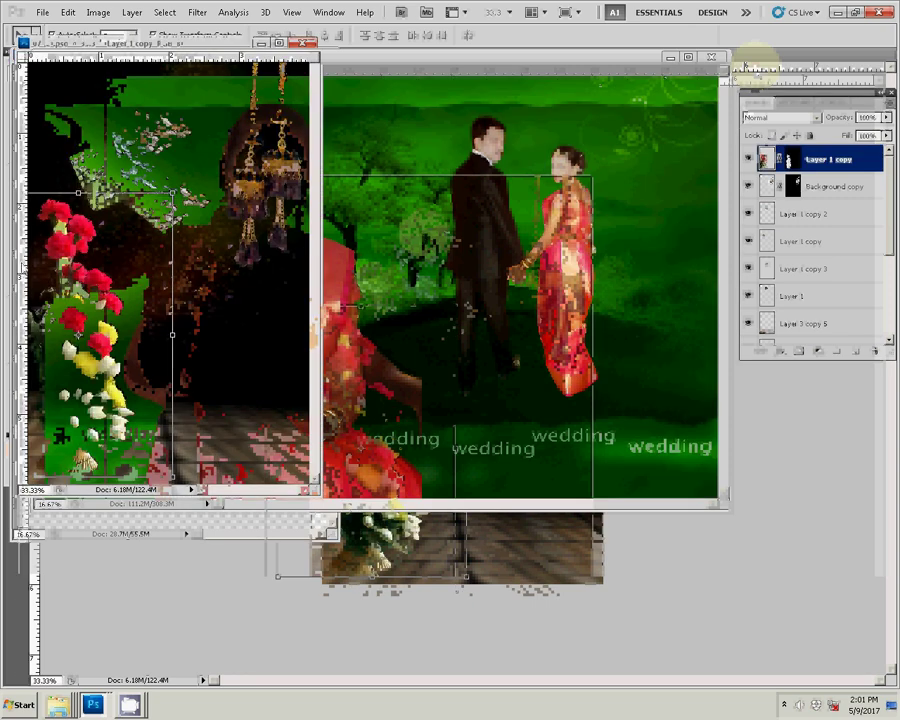
mouse_move(50, 248)
mouse_down()
mouse_move(98, 229)
mouse_move(388, 262)
mouse_up()
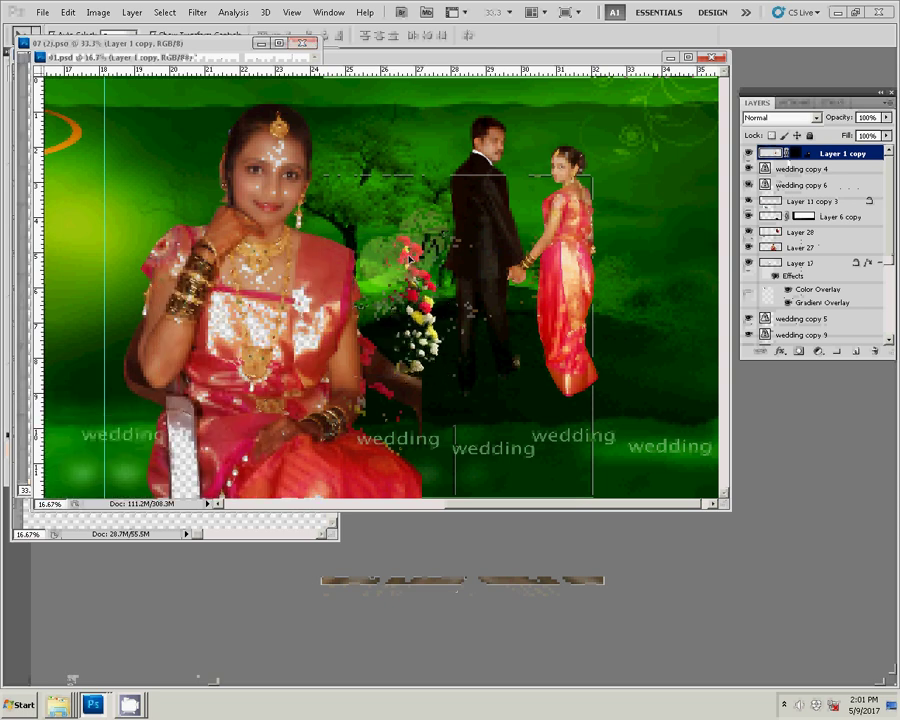
drag(425, 370, 425, 383)
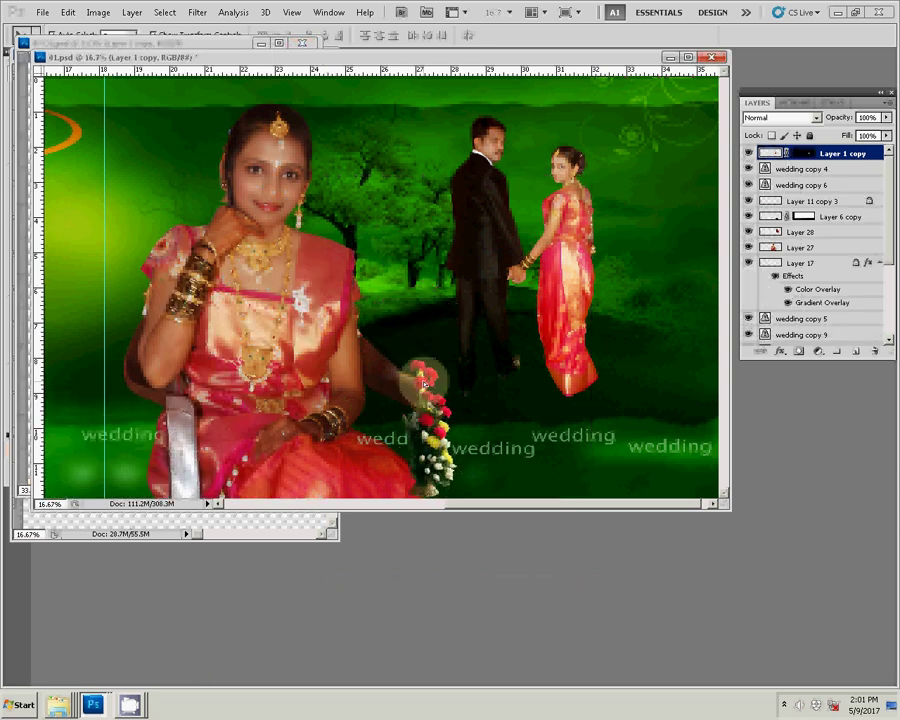
key(ctrl+t)
mouse_move(475, 424)
mouse_down()
mouse_move(471, 400)
mouse_move(487, 420)
mouse_up()
Step: Duplicate the bouquet, flip the copy horizontally, and overlap it with the original
key(ctrl+j)
key(ctrl+t)
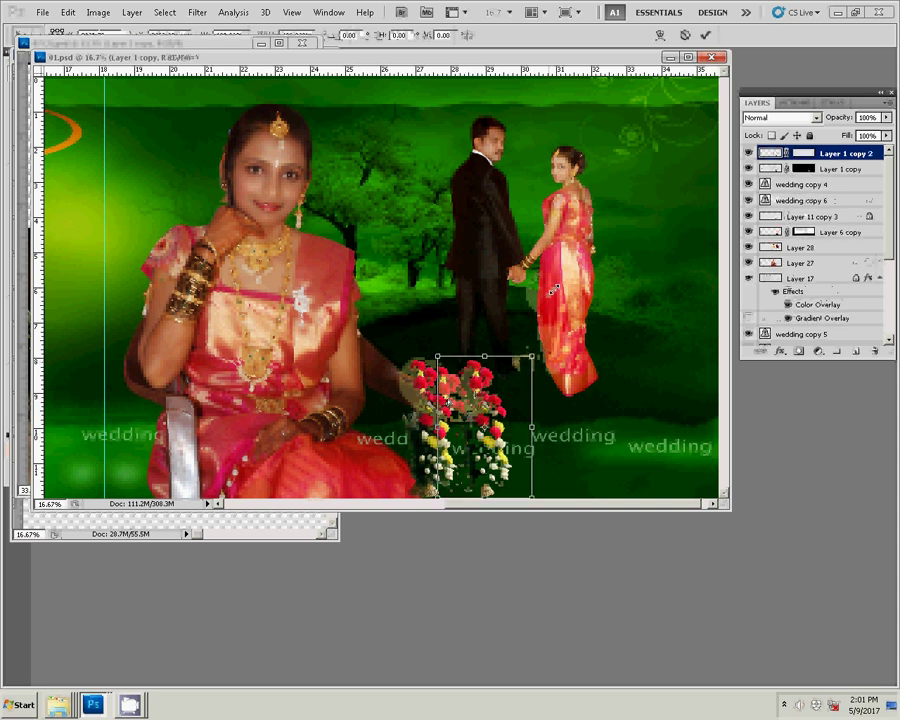
key(ctrl+t)
right_click(551, 293)
click(601, 461)
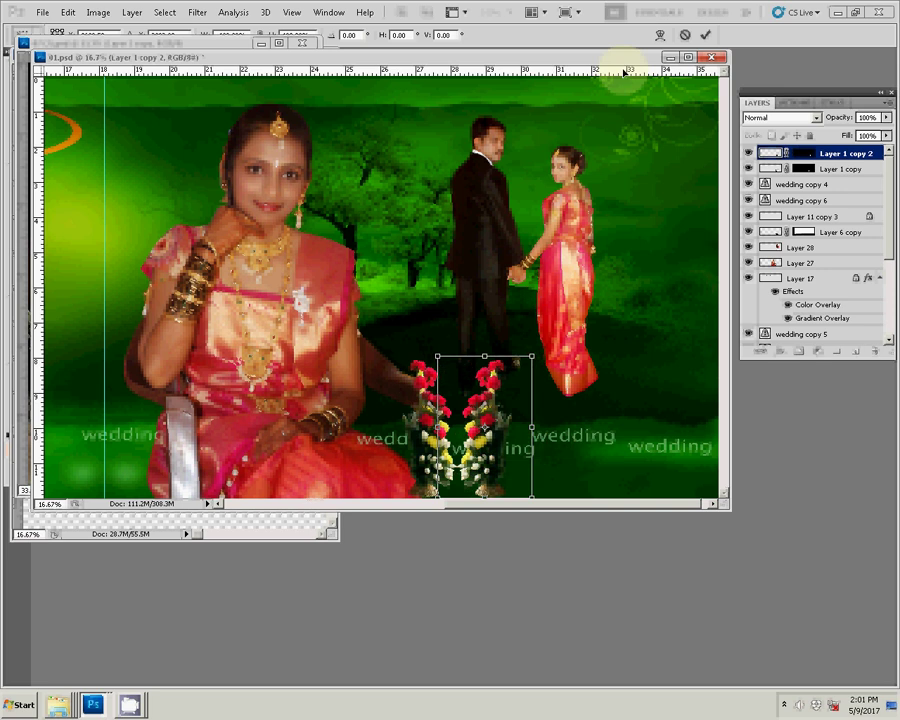
click(705, 34)
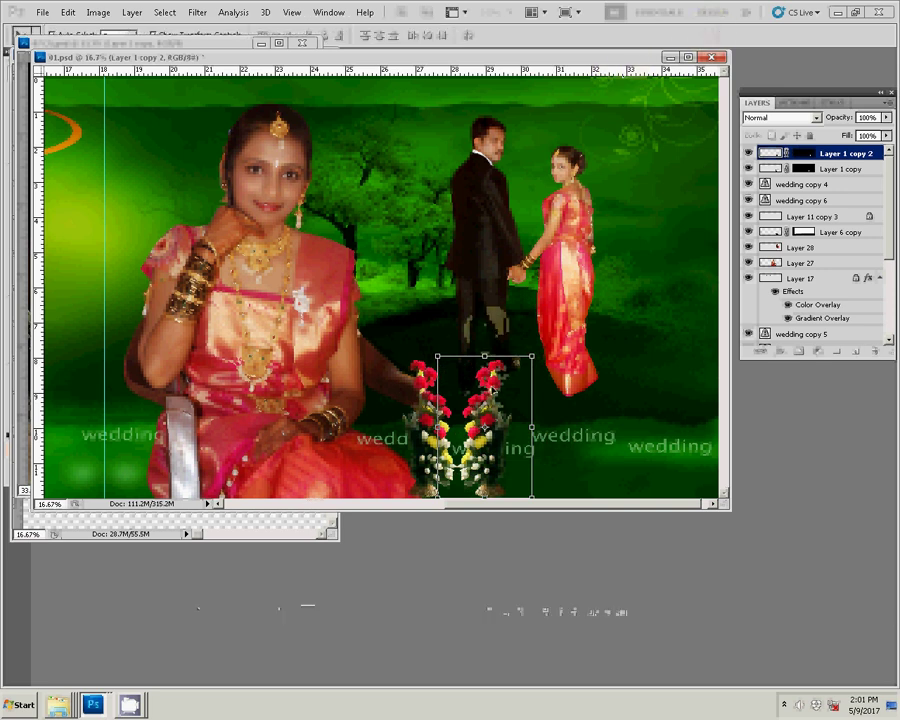
drag(489, 391, 478, 393)
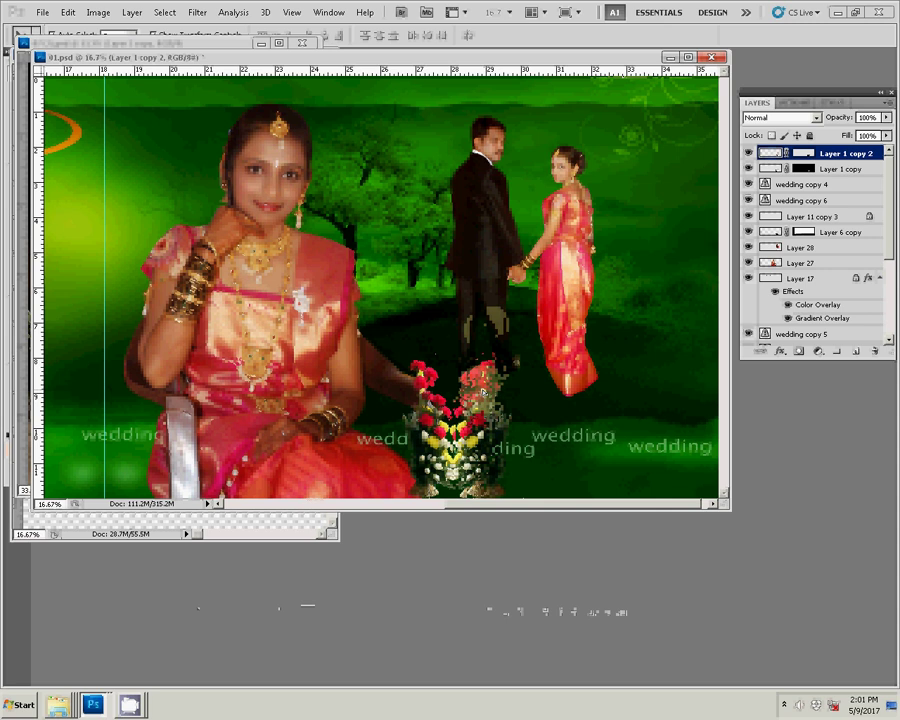
Step: Change the documents' zoom level and bring the 07 (2) document to the front
key(z)
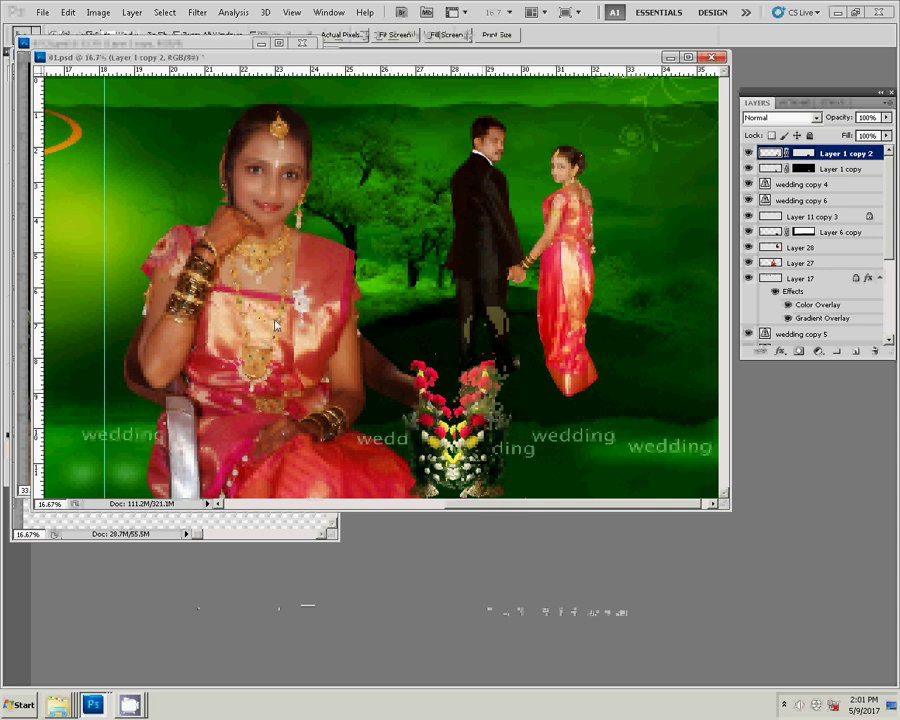
right_click(276, 325)
click(297, 336)
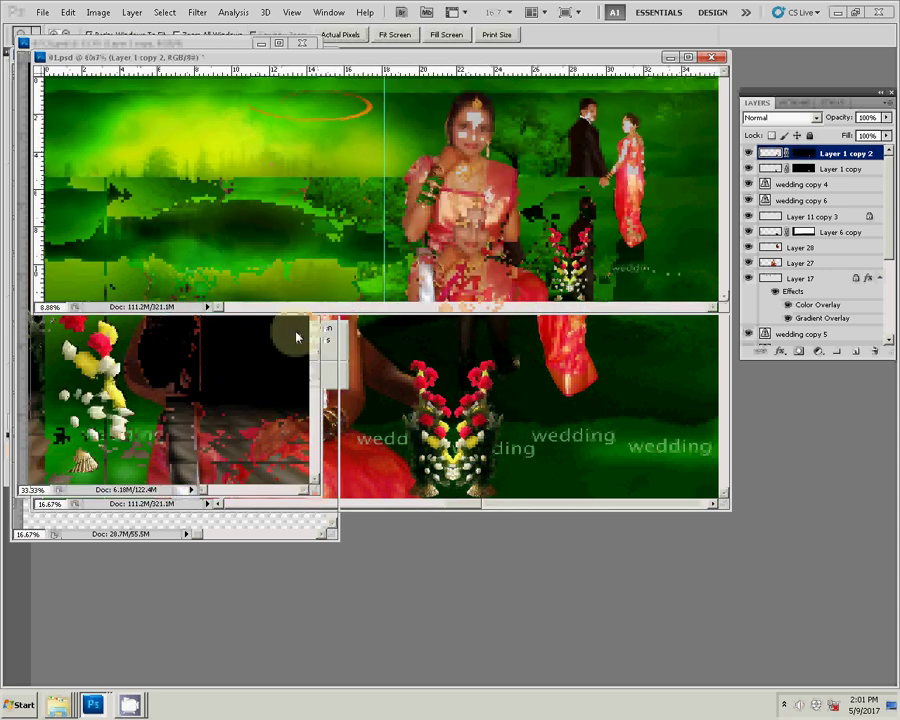
click(203, 406)
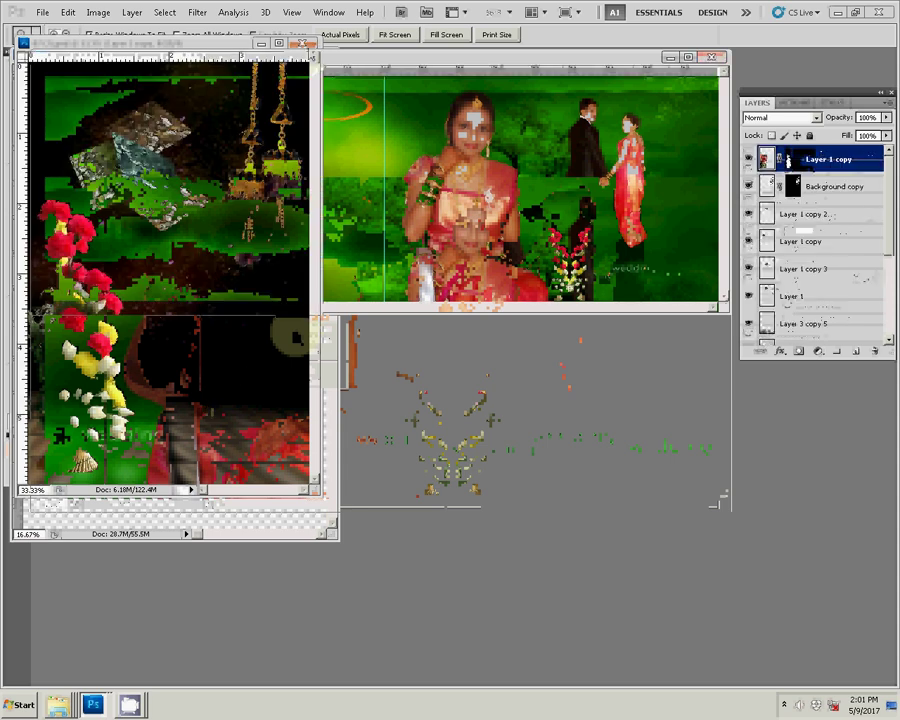
Step: Bring the hanging lamps into the spread and enlarge them at the top centre
key(v)
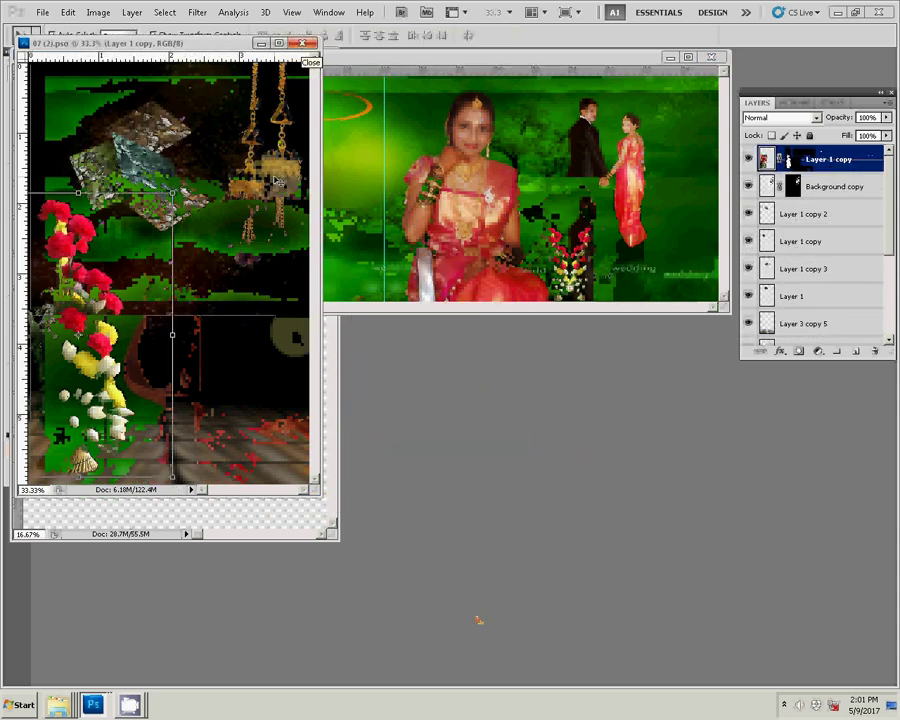
click(279, 181)
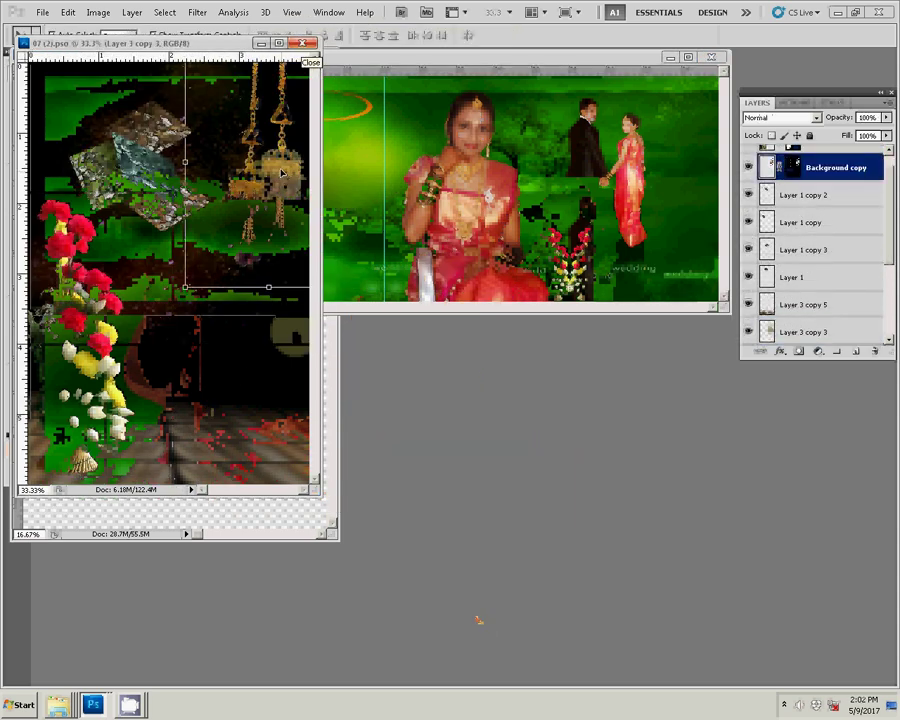
mouse_move(282, 173)
mouse_down()
mouse_move(390, 162)
mouse_move(394, 127)
mouse_up()
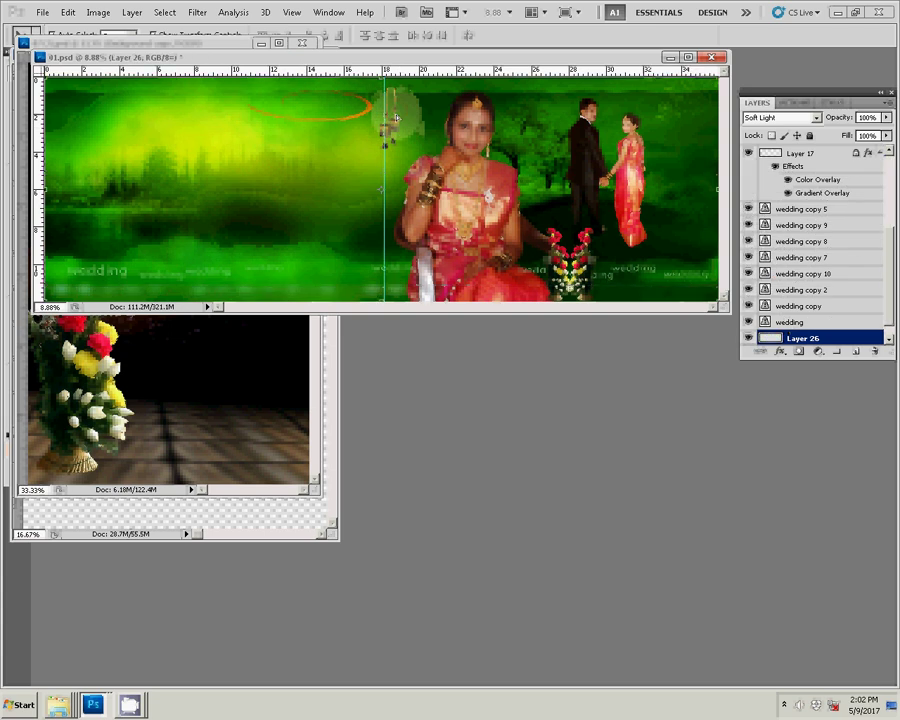
click(392, 130)
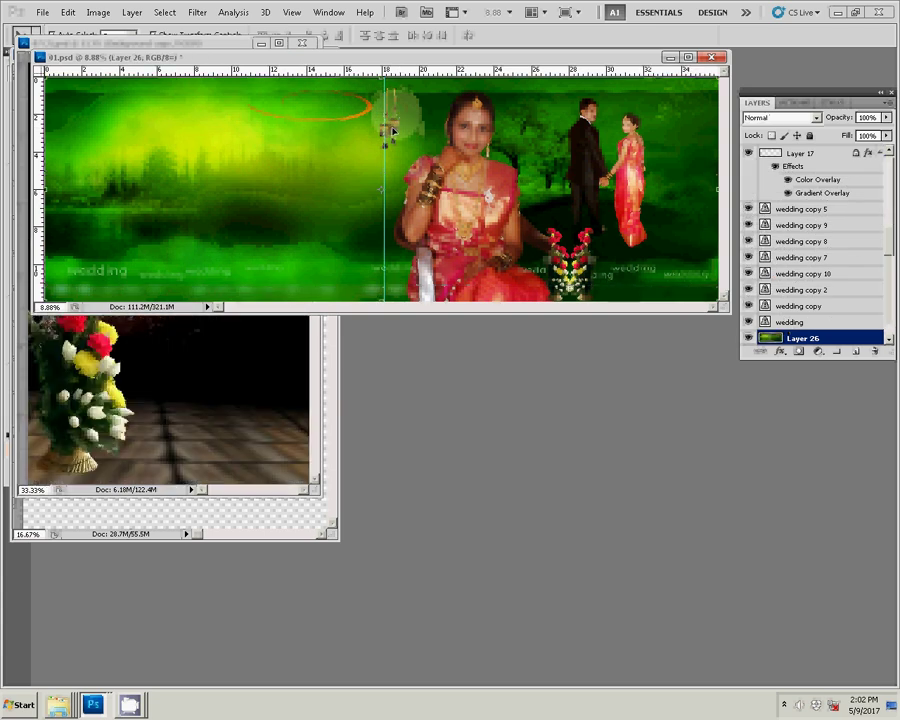
click(395, 127)
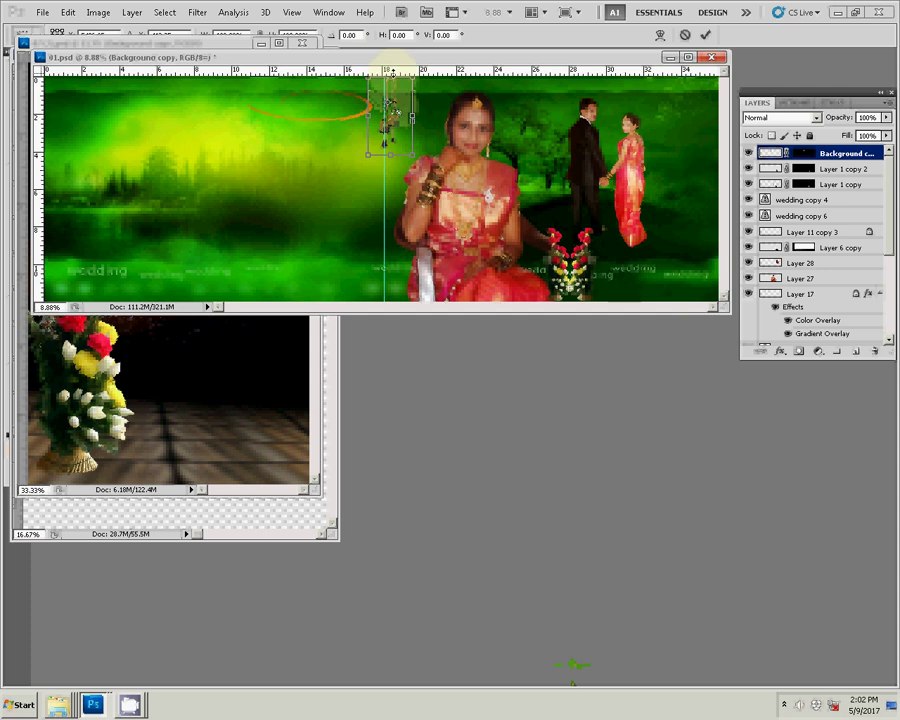
drag(390, 87, 390, 78)
drag(362, 144, 355, 160)
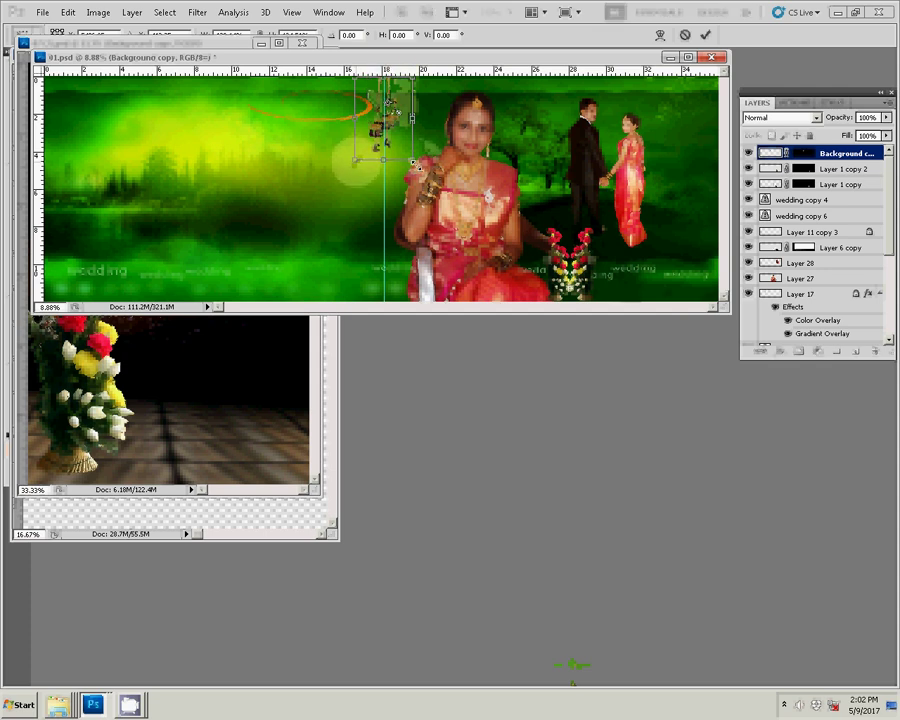
drag(412, 161, 416, 164)
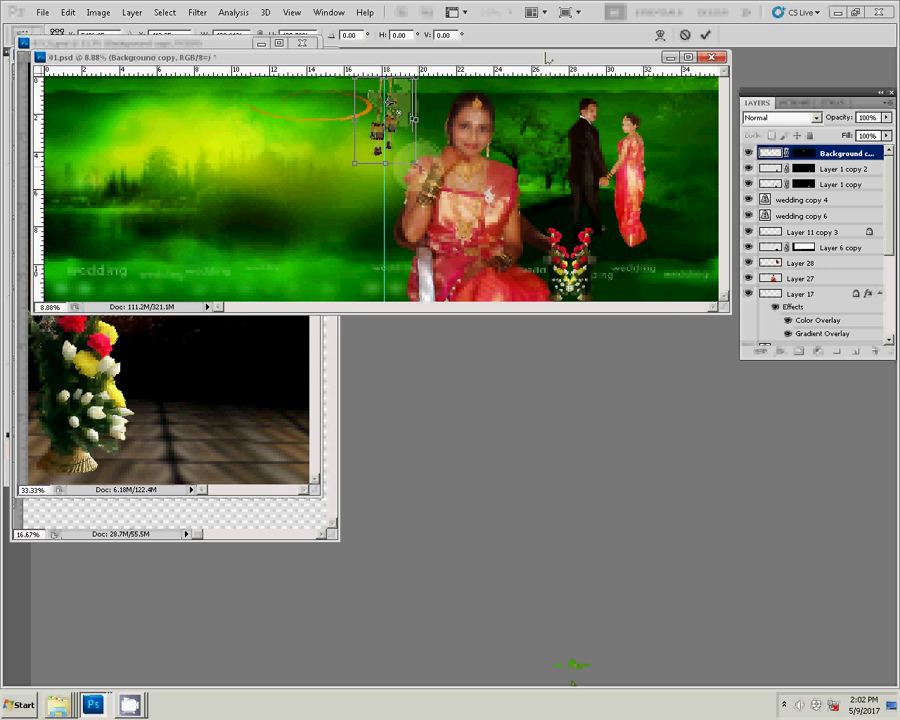
click(704, 35)
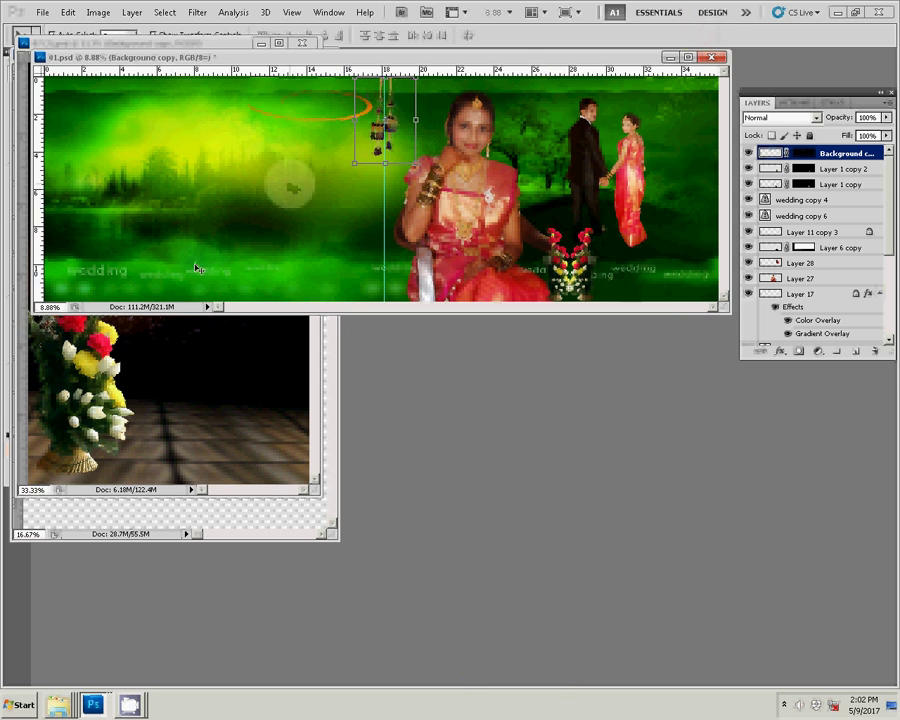
Step: Cycle through the open documents, ending with the green album spread in front
click(120, 348)
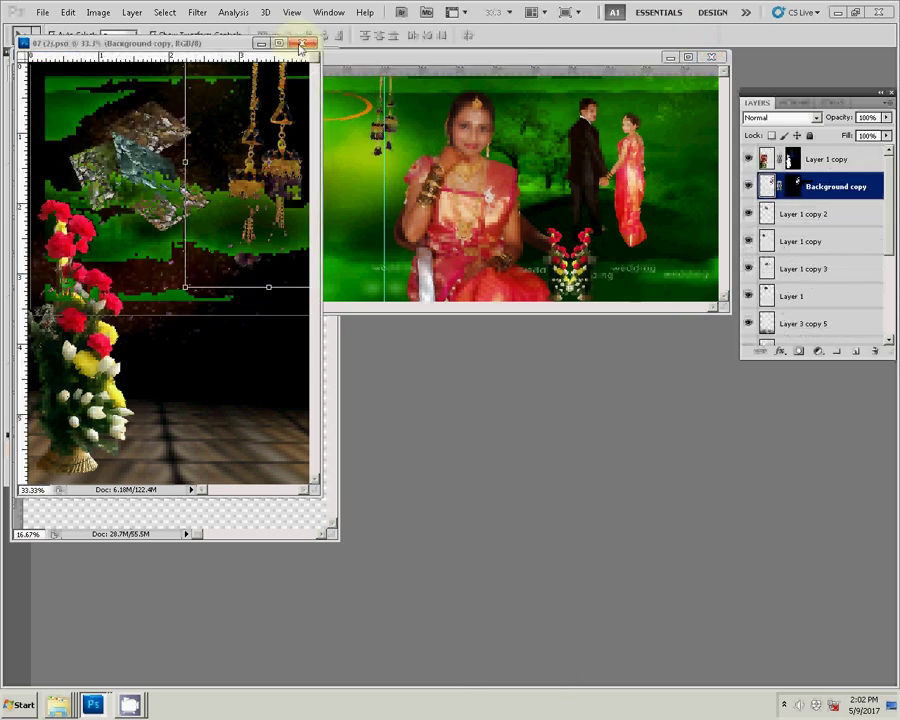
click(330, 198)
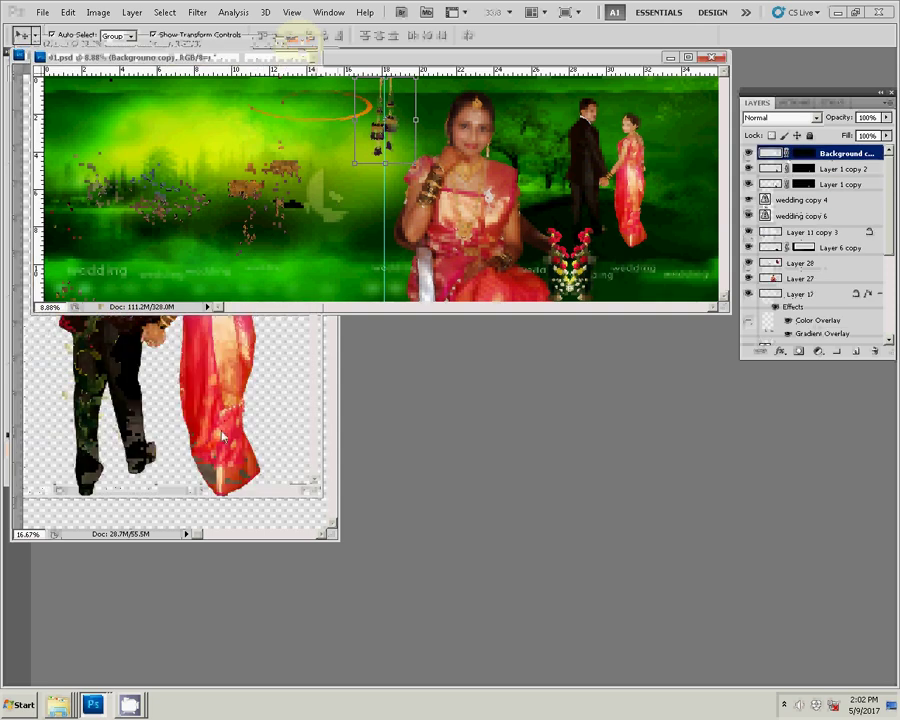
click(164, 400)
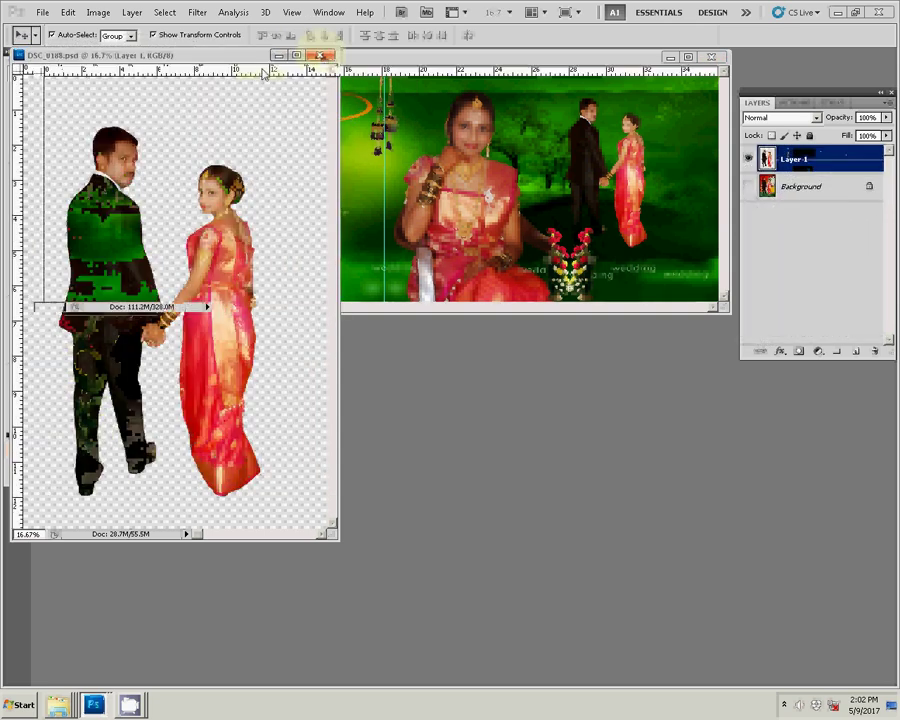
click(362, 300)
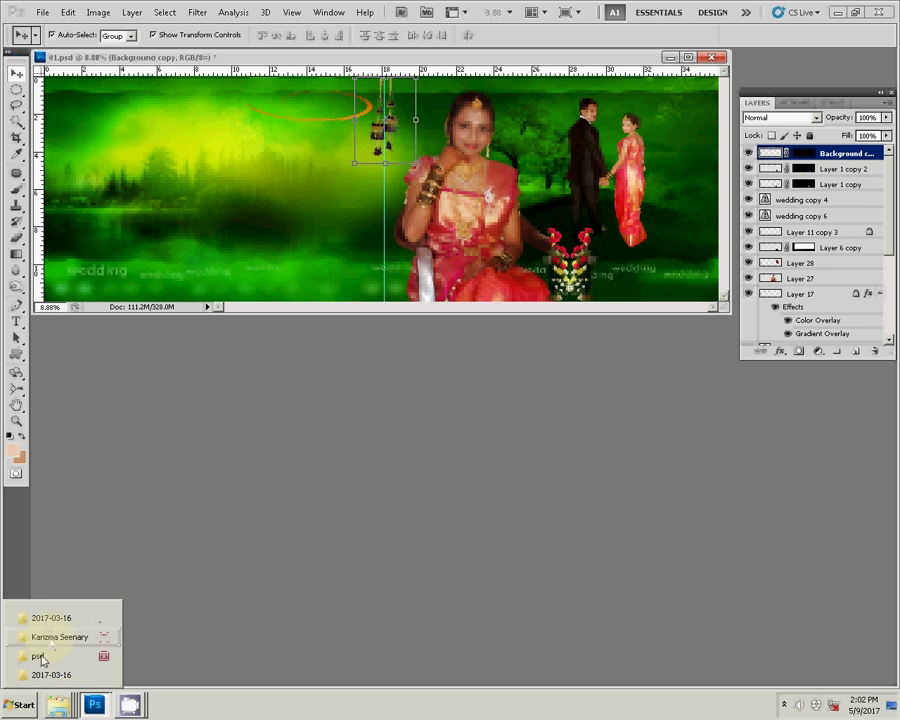
Step: Go from the psd folder back into New folder and open DSC_0178 in Photoshop
click(41, 657)
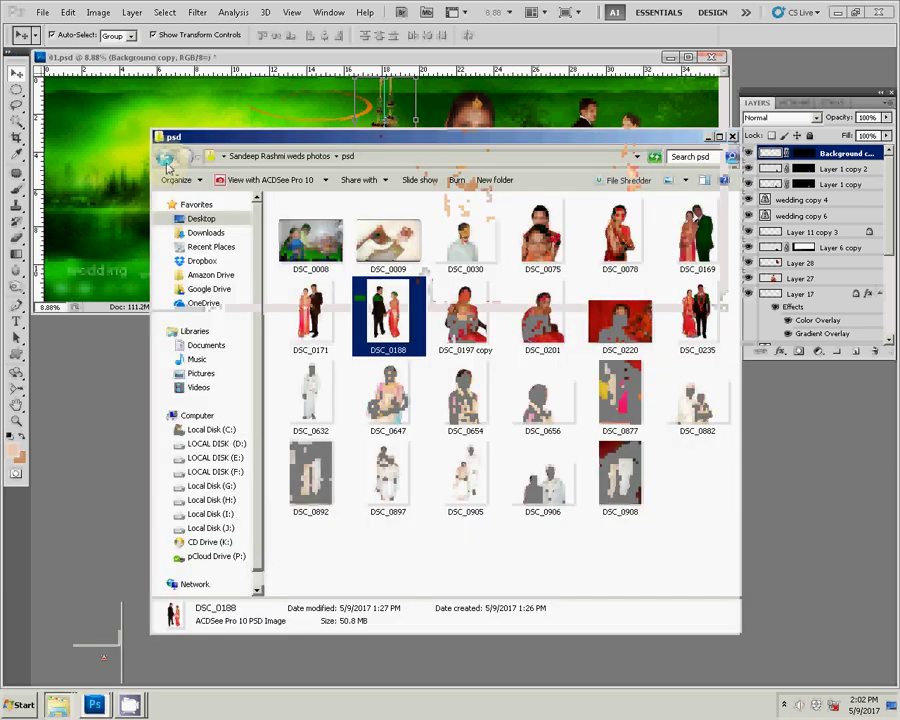
click(167, 167)
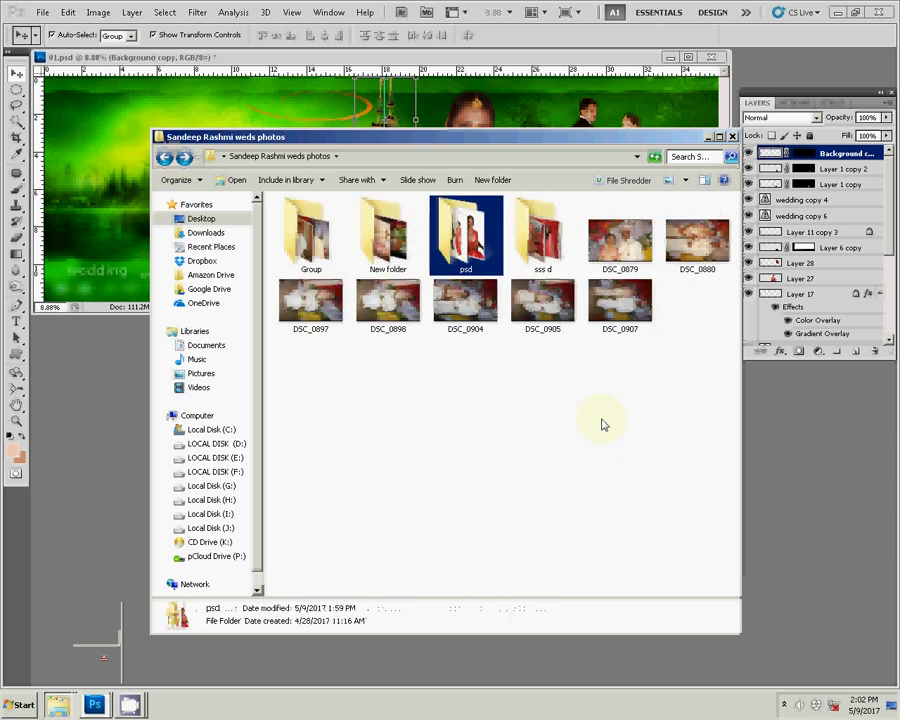
double_click(390, 242)
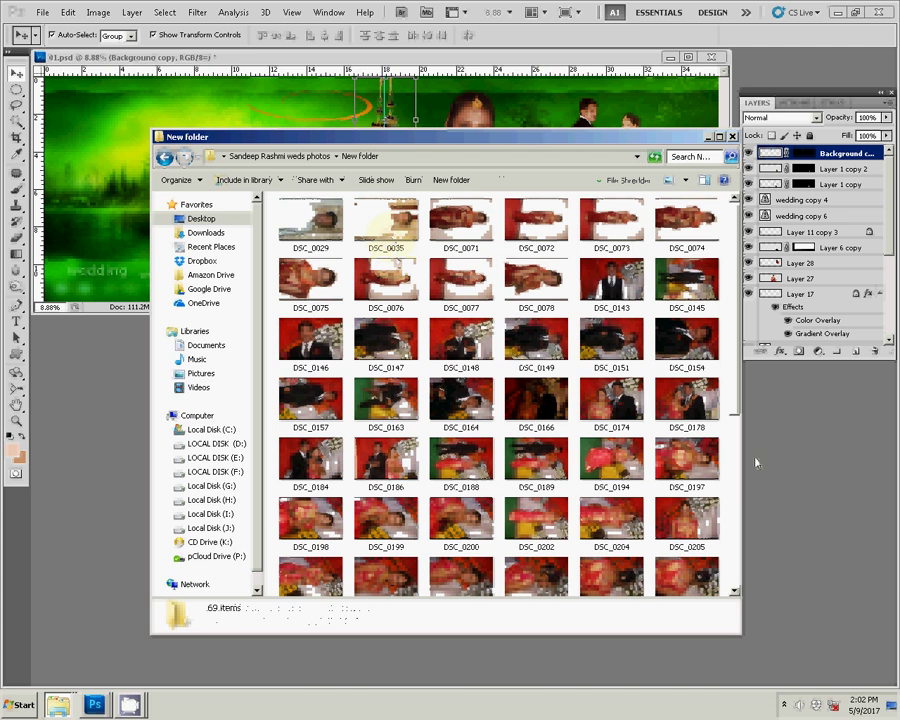
text(dsc_0178)
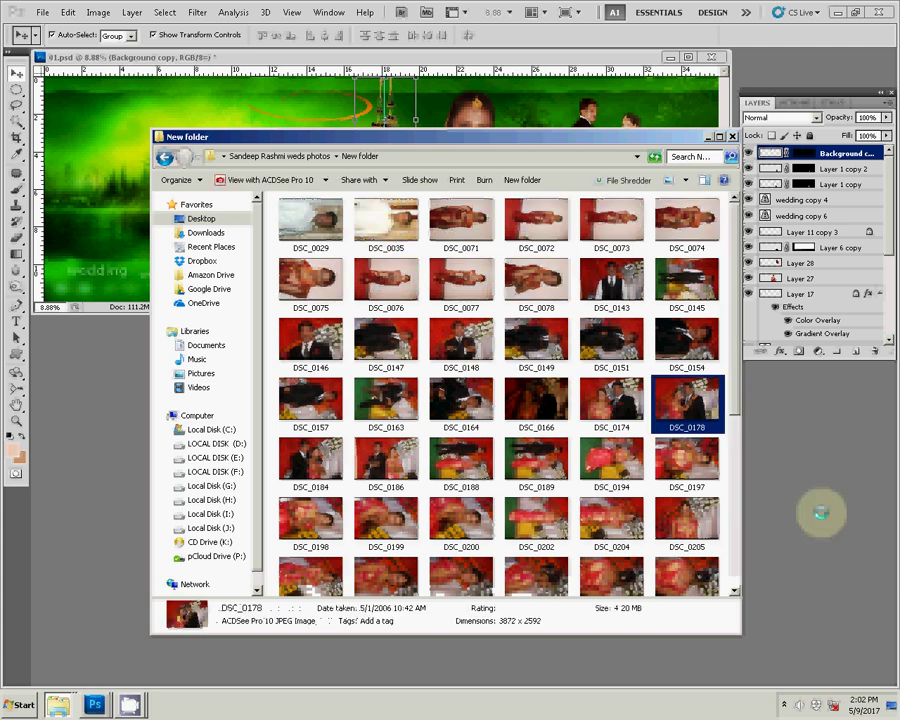
click(818, 512)
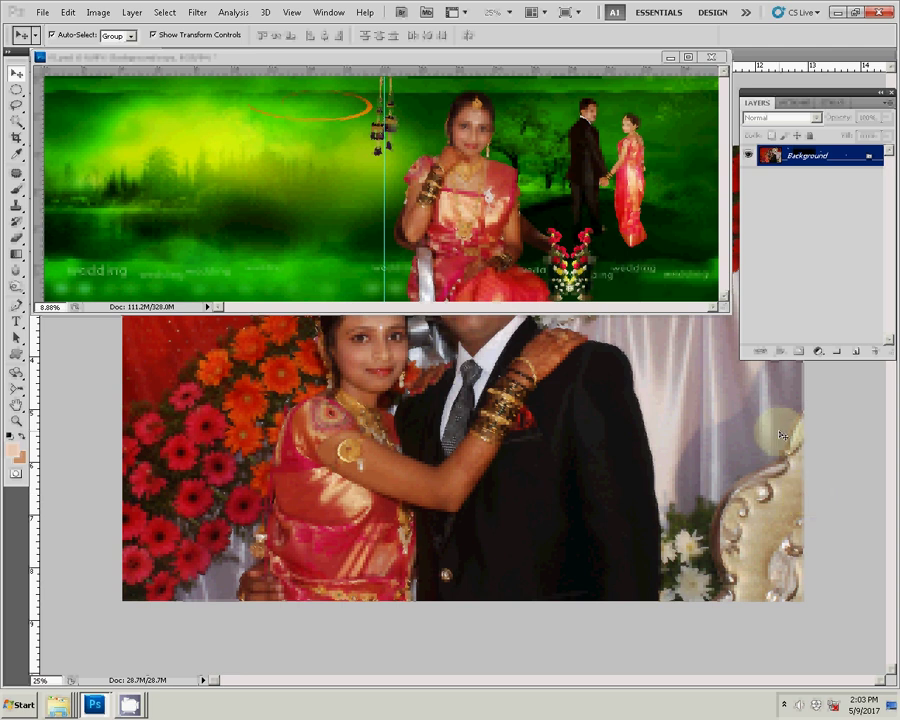
Step: Reposition and zoom into the DSC_0178 window, duplicate it to Layer 1, then reselect Background
click(512, 495)
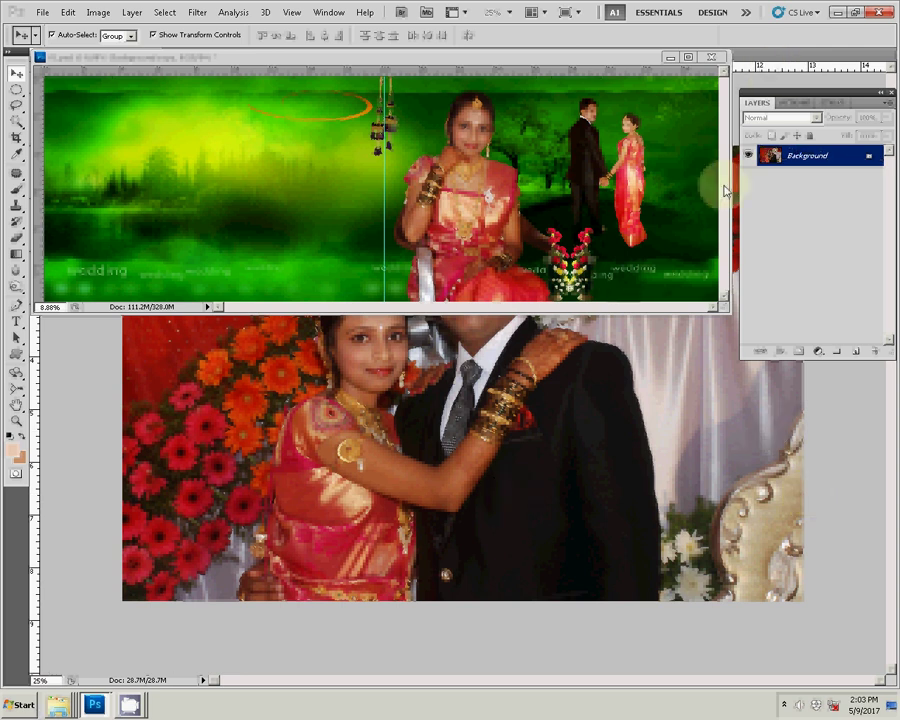
drag(726, 190, 295, 277)
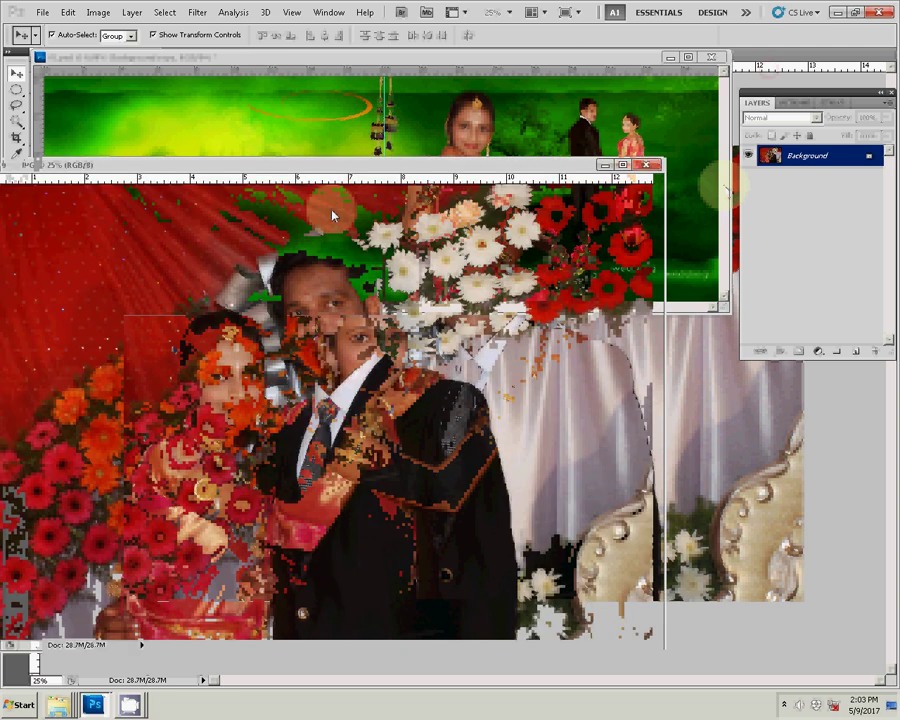
key(z)
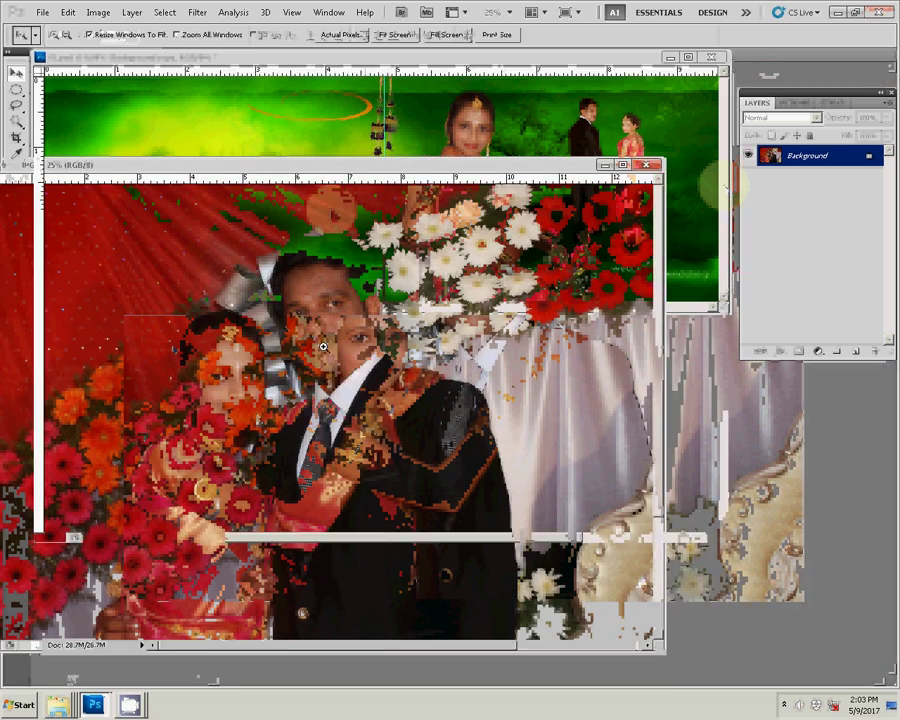
click(339, 350)
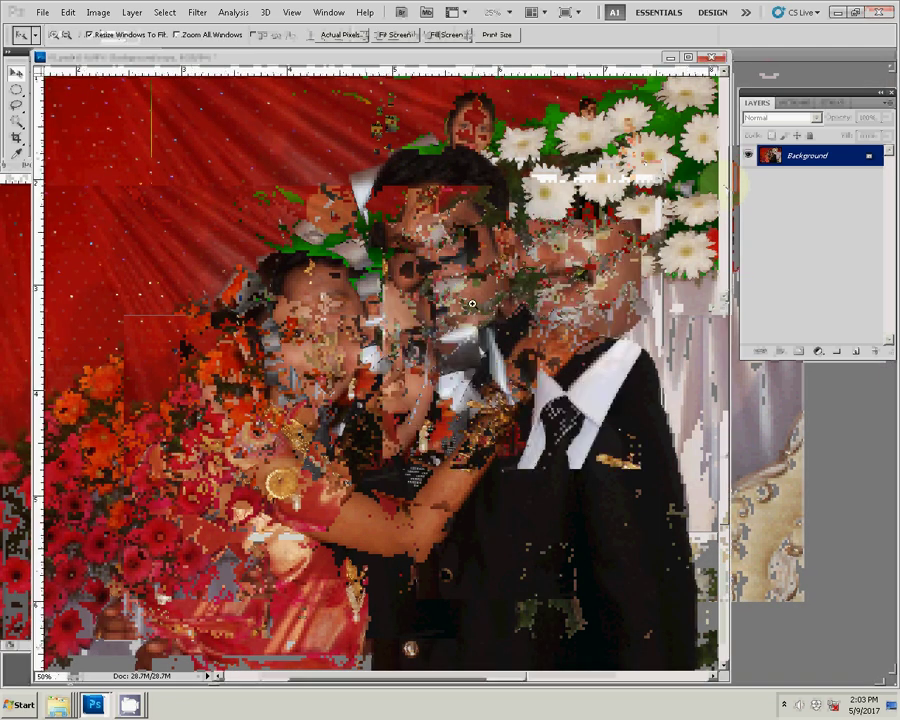
click(471, 303)
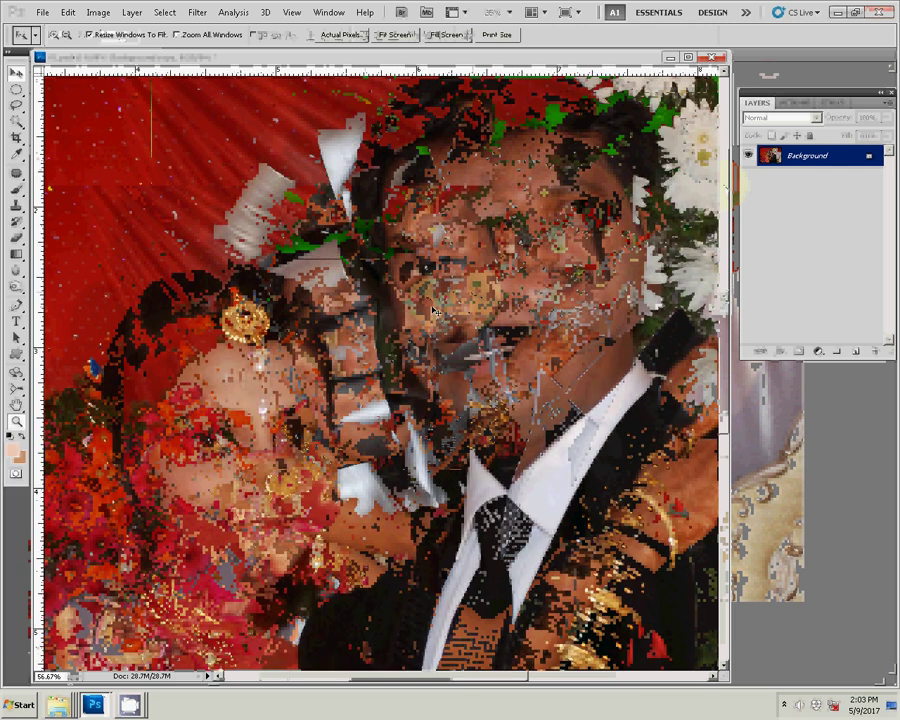
key(ctrl+j)
key(alt+bracketleft)
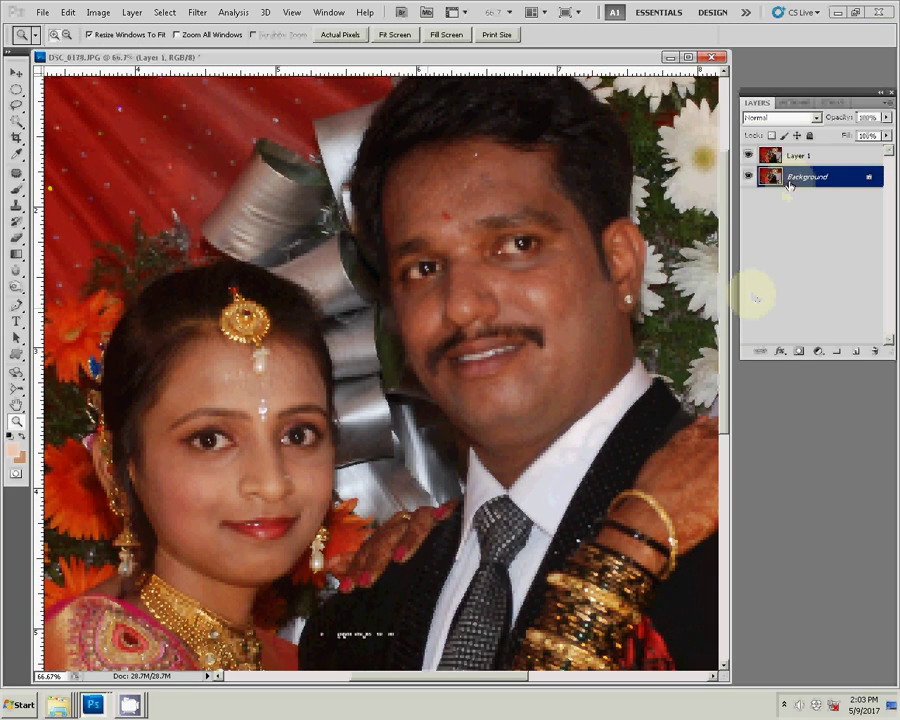
Step: Run Filter > Magic > Magic Pro with Graininess 88 on the Background layer
click(198, 16)
mouse_move(206, 303)
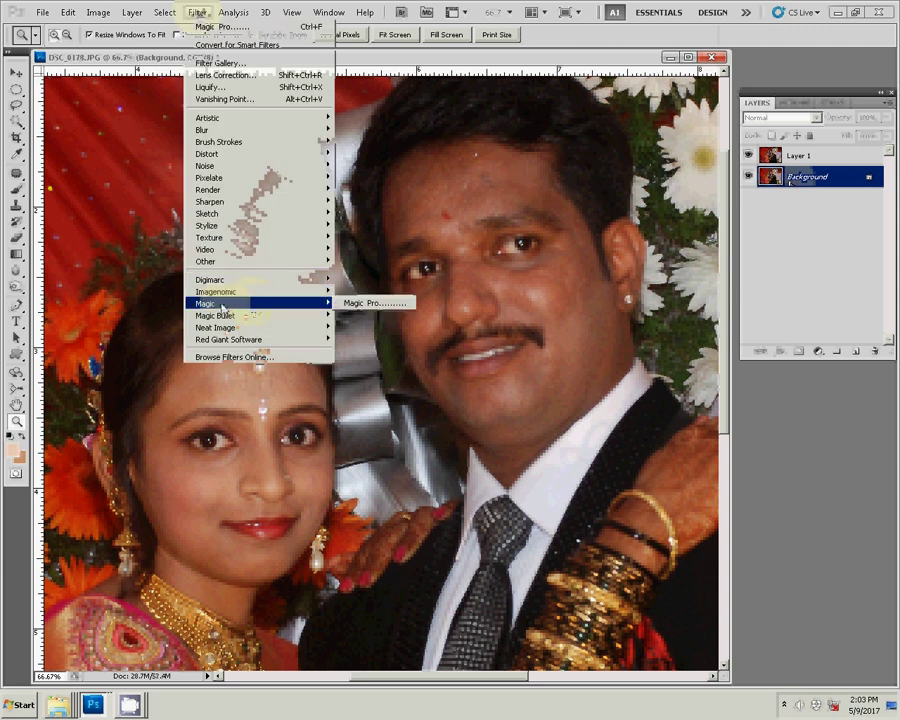
click(372, 303)
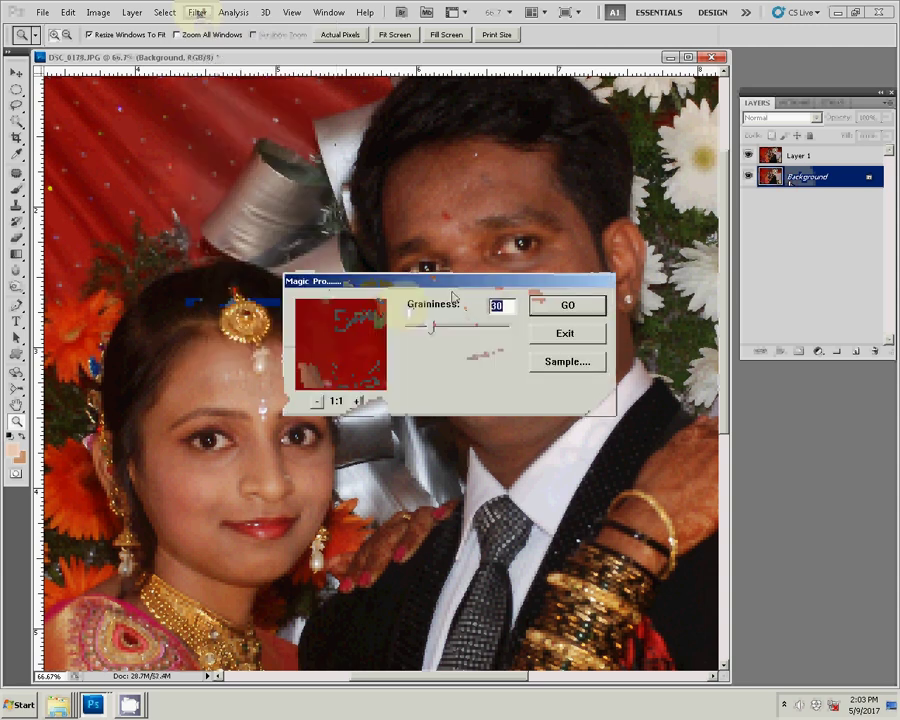
text(88)
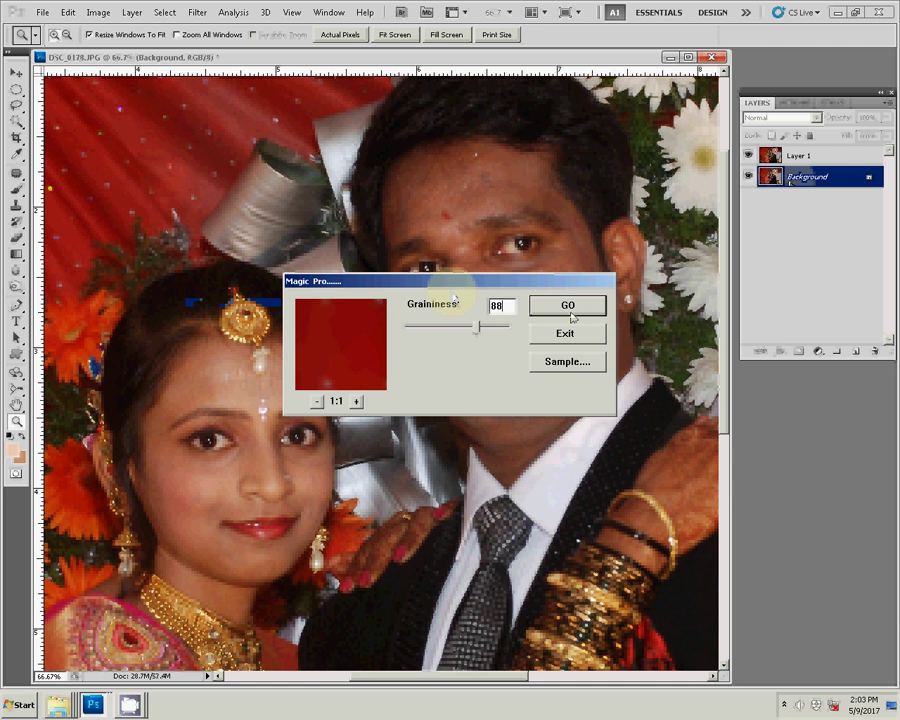
click(568, 308)
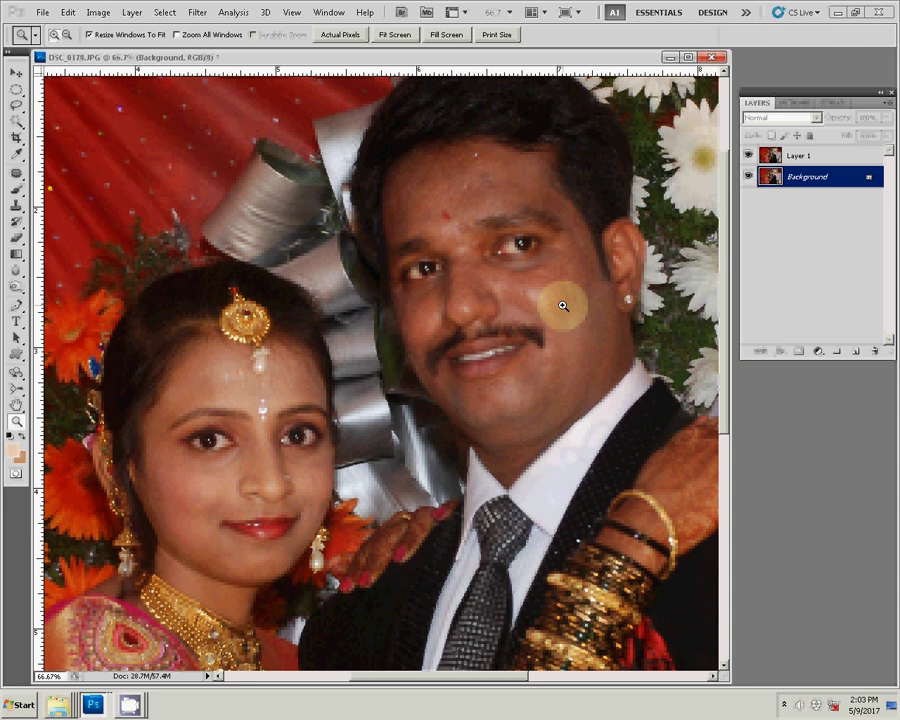
Step: With Layer 1 selected, resize the photo to 8 inches wide, proportions constrained, then view at 100%
click(806, 155)
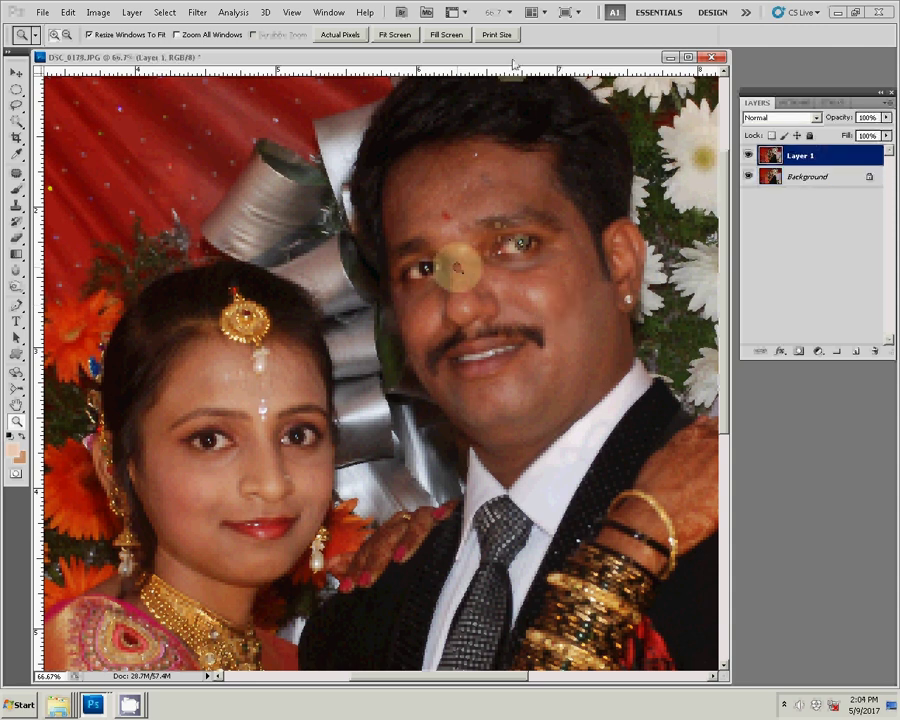
key(ctrl+alt+i)
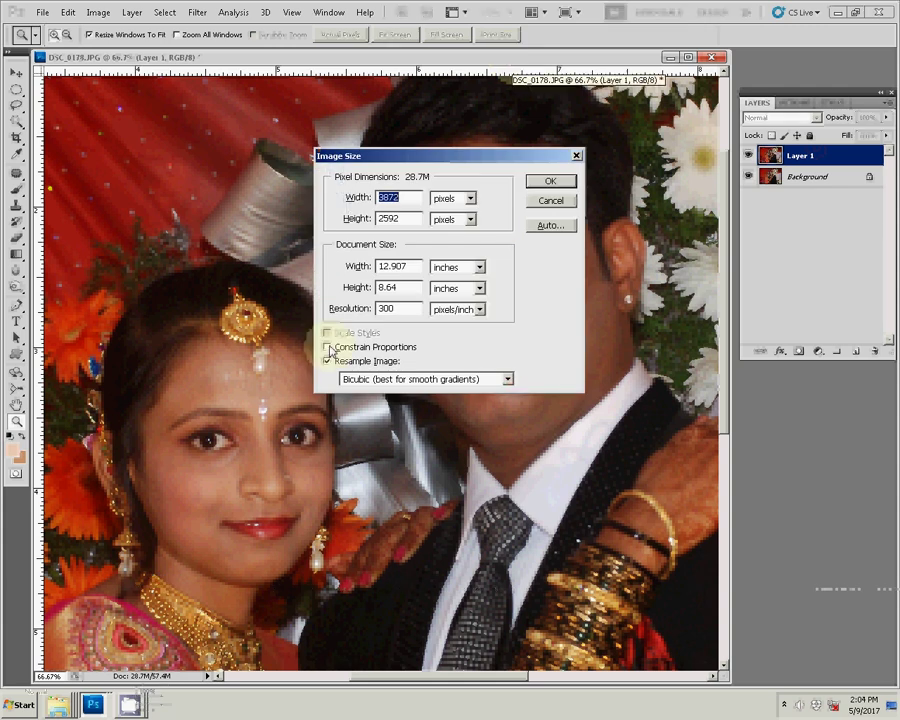
click(328, 347)
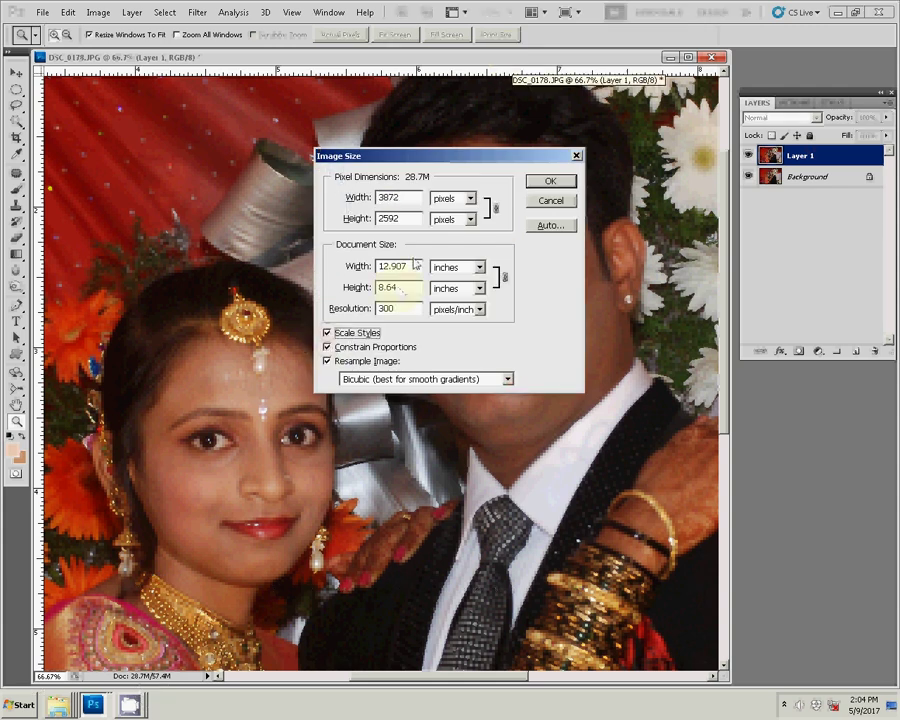
click(360, 266)
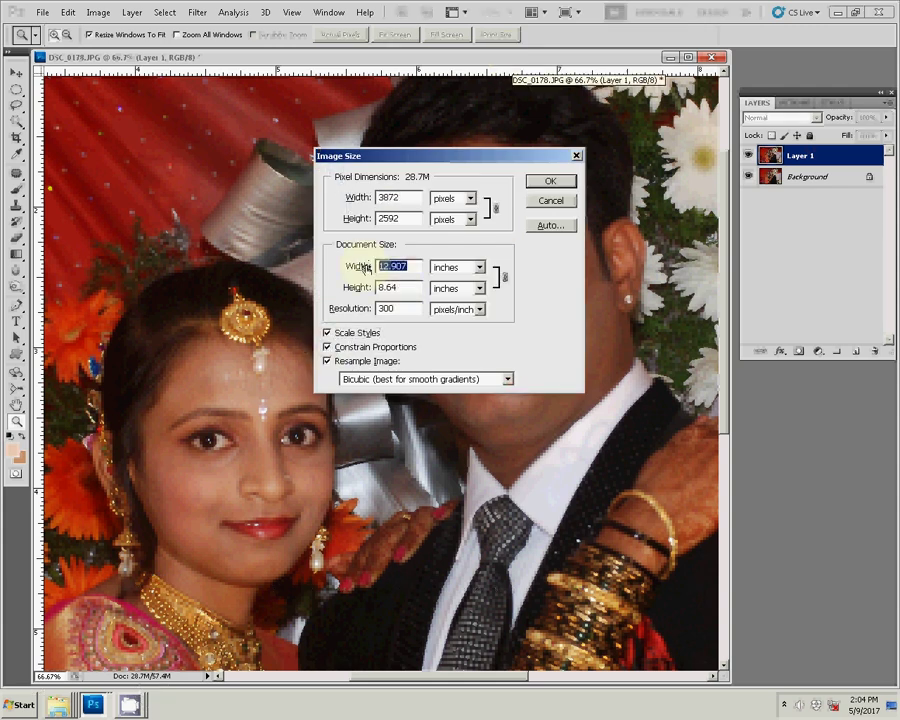
text(8)
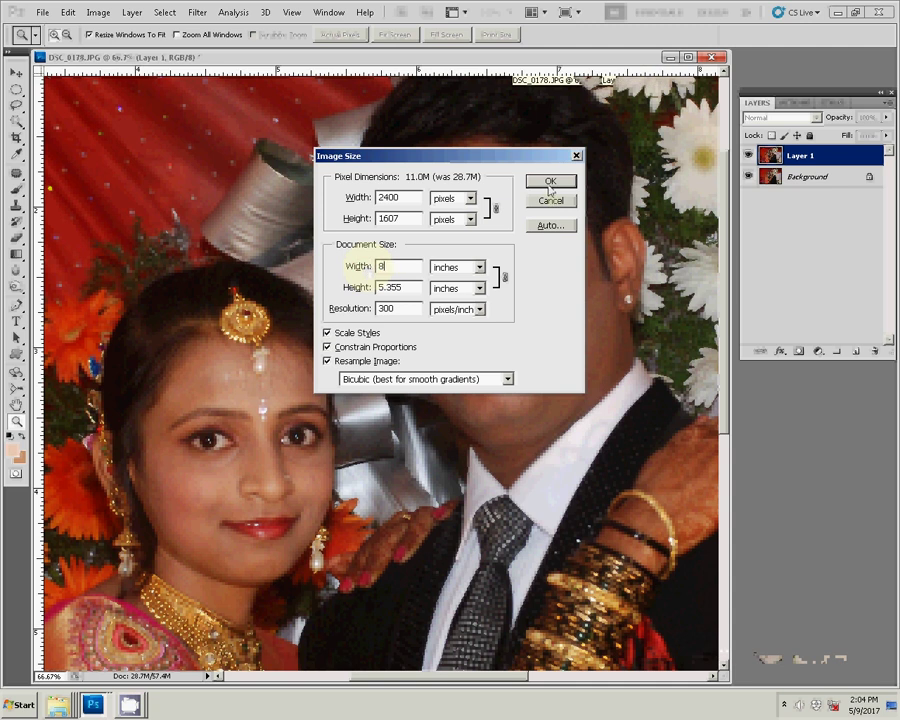
click(548, 181)
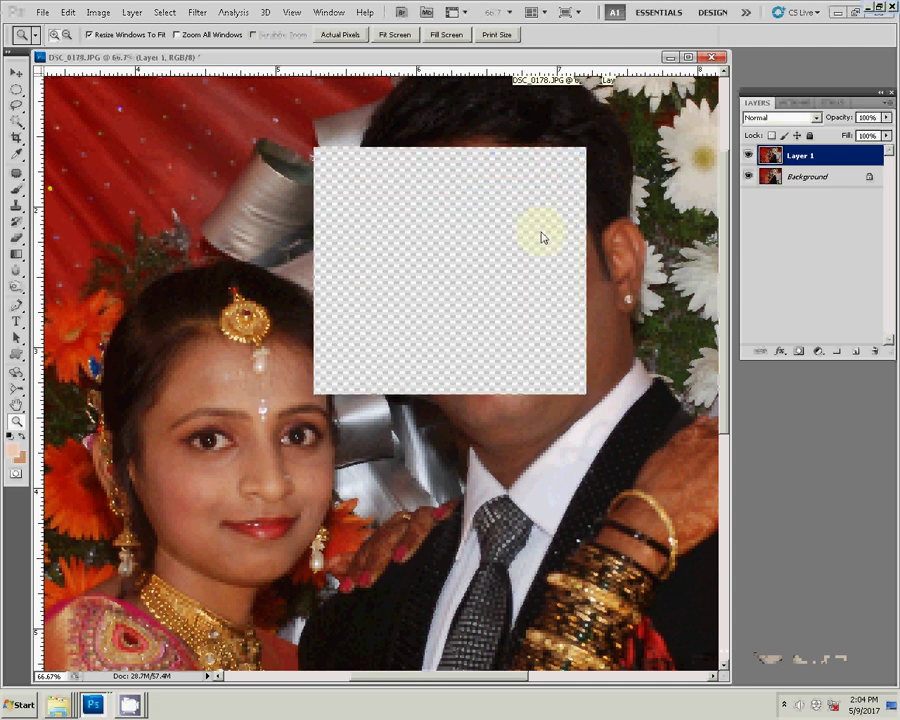
click(541, 237)
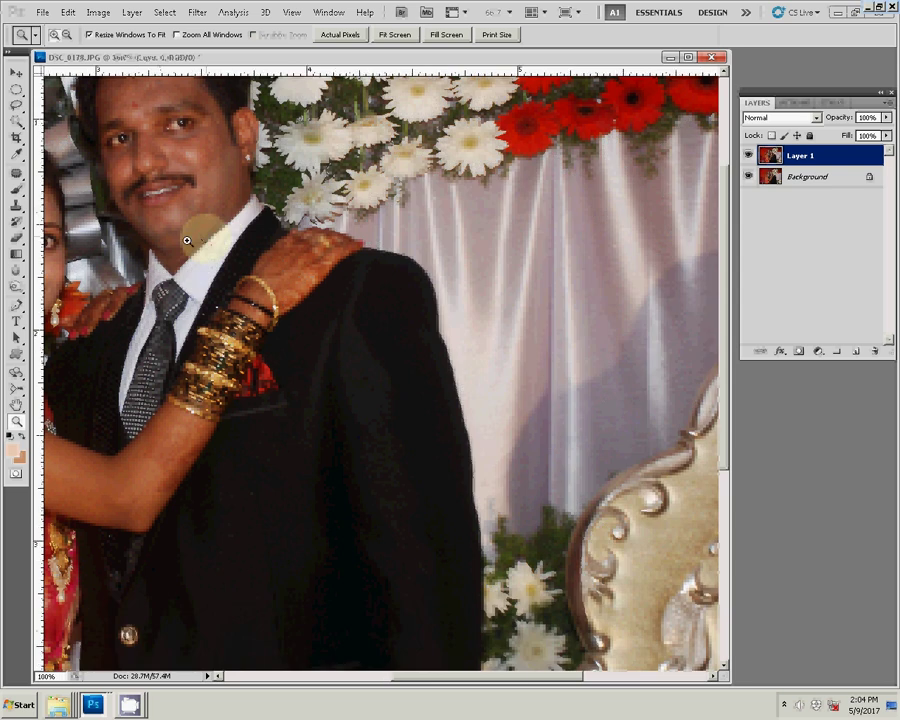
Step: Zoom to 200%, erase Layer 1 over both faces with a size-30 eraser, then fit on screen
click(205, 239)
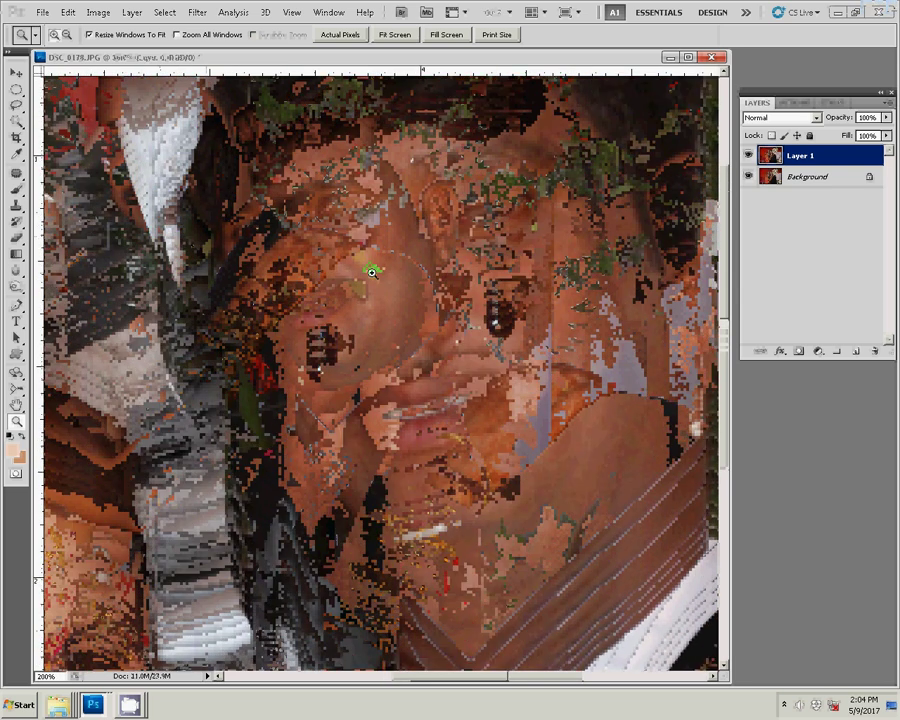
key(e)
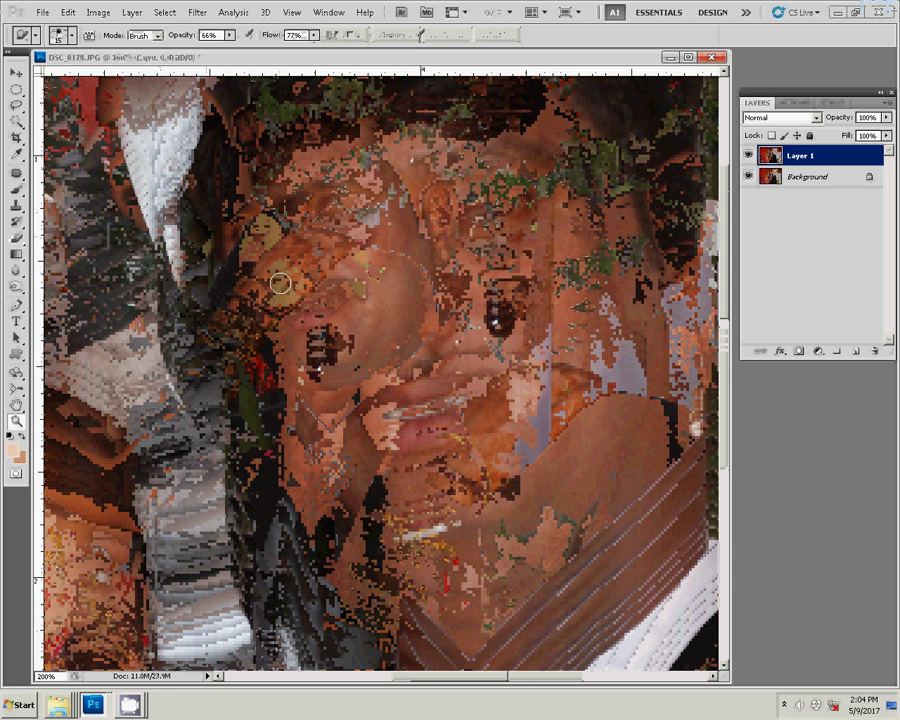
key(bracketright)
key(bracketright)
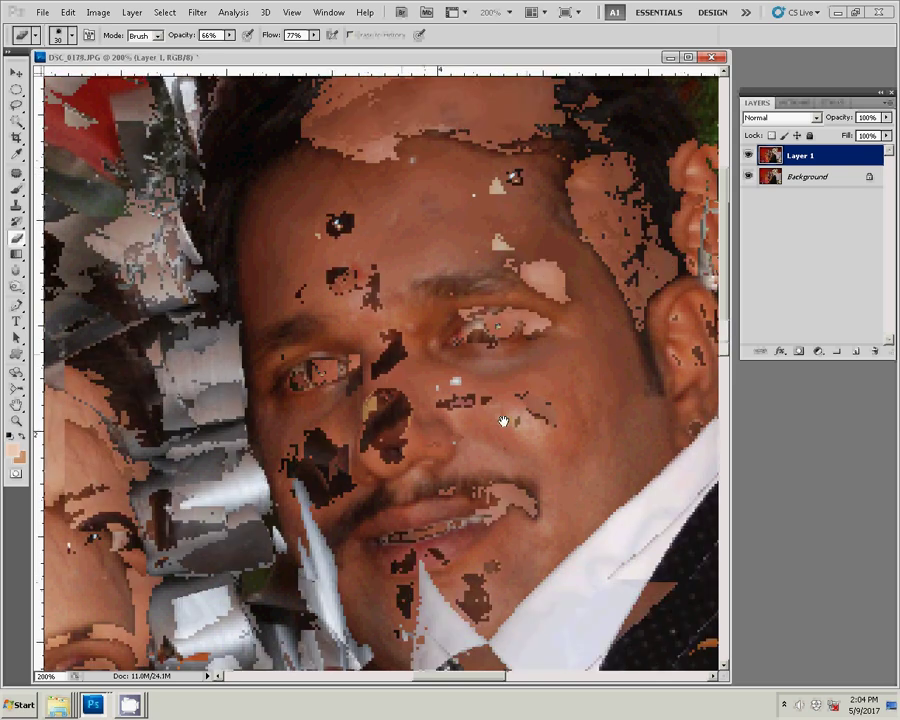
scroll(370, 432, down, 3)
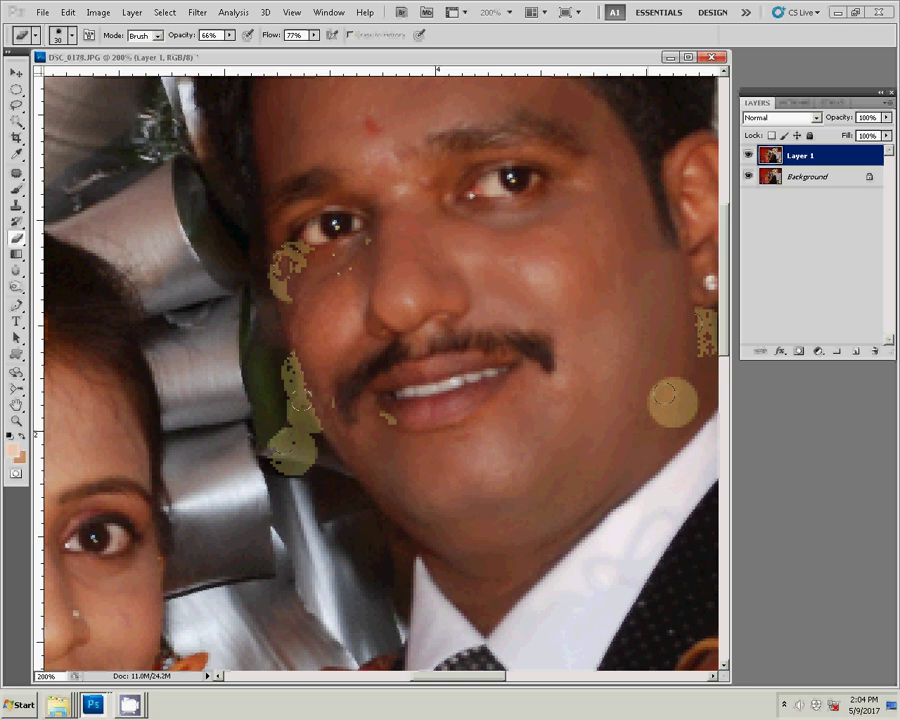
drag(233, 436, 502, 330)
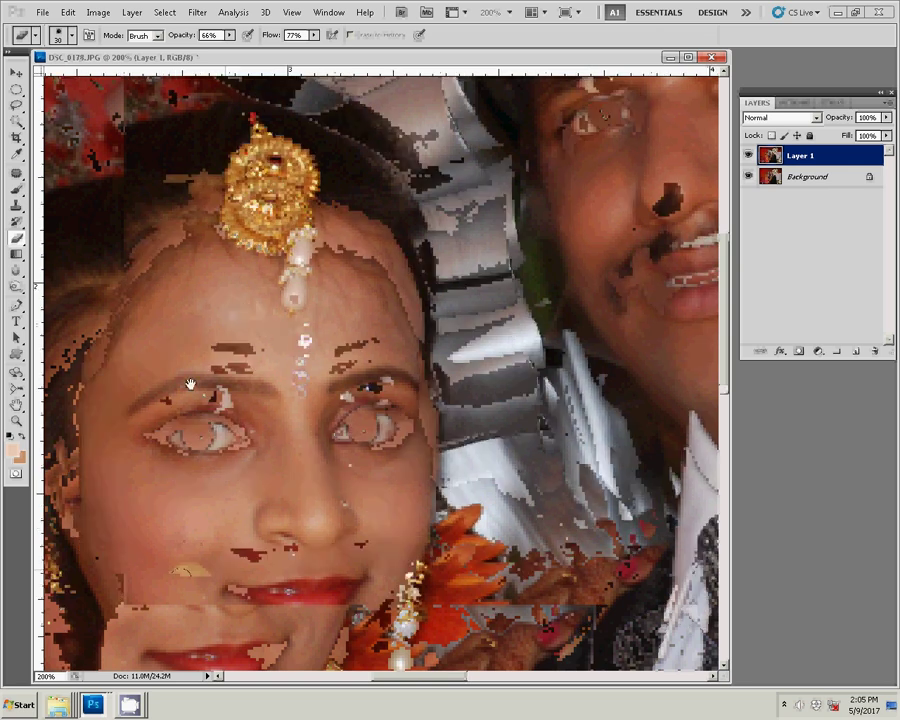
drag(190, 548, 190, 383)
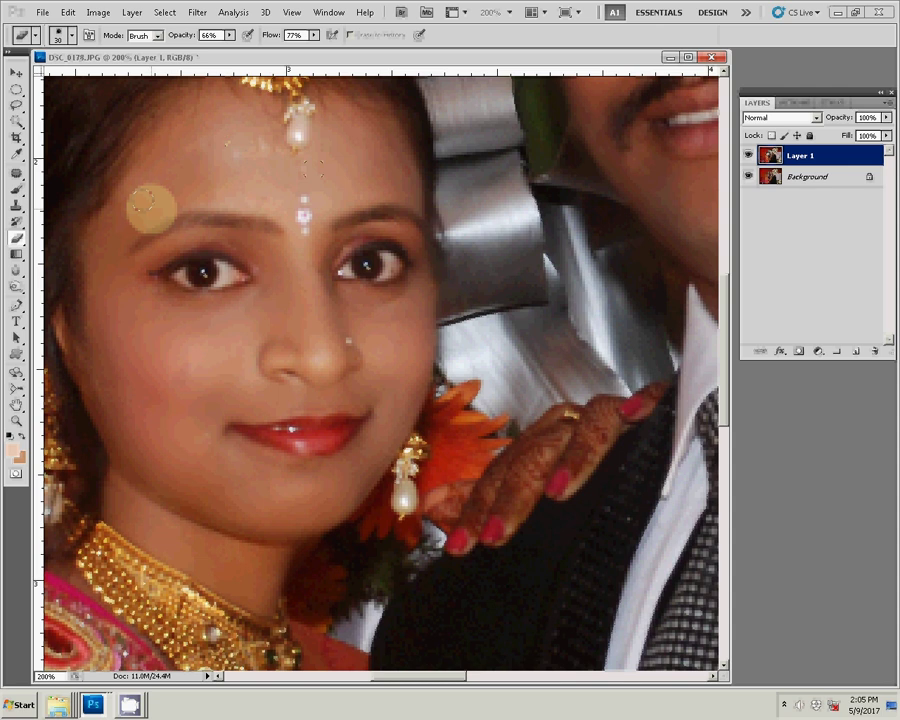
key(z)
right_click(320, 166)
click(335, 172)
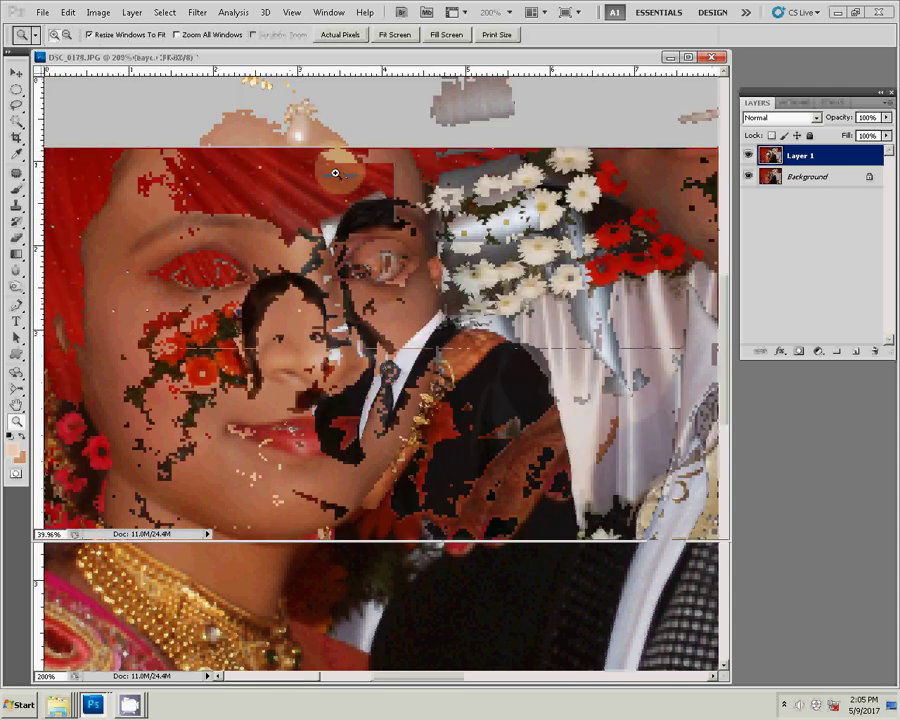
Step: Delete the stray Layer 1 and drag the couple photo into the 01.psd template as Layer 29
key(Delete)
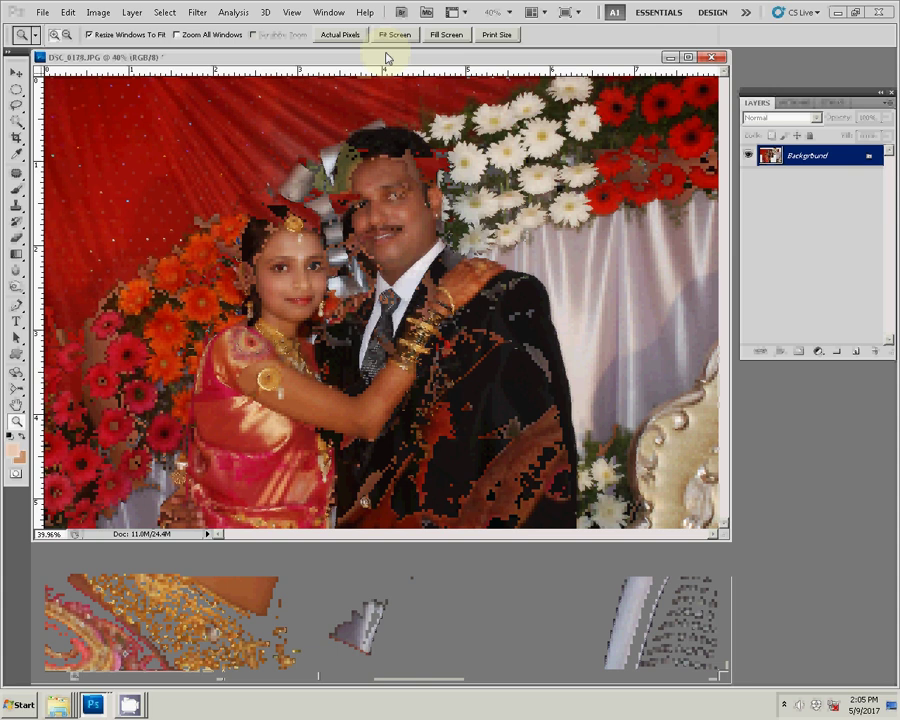
mouse_move(387, 58)
mouse_down()
mouse_move(530, 78)
mouse_move(530, 163)
mouse_up()
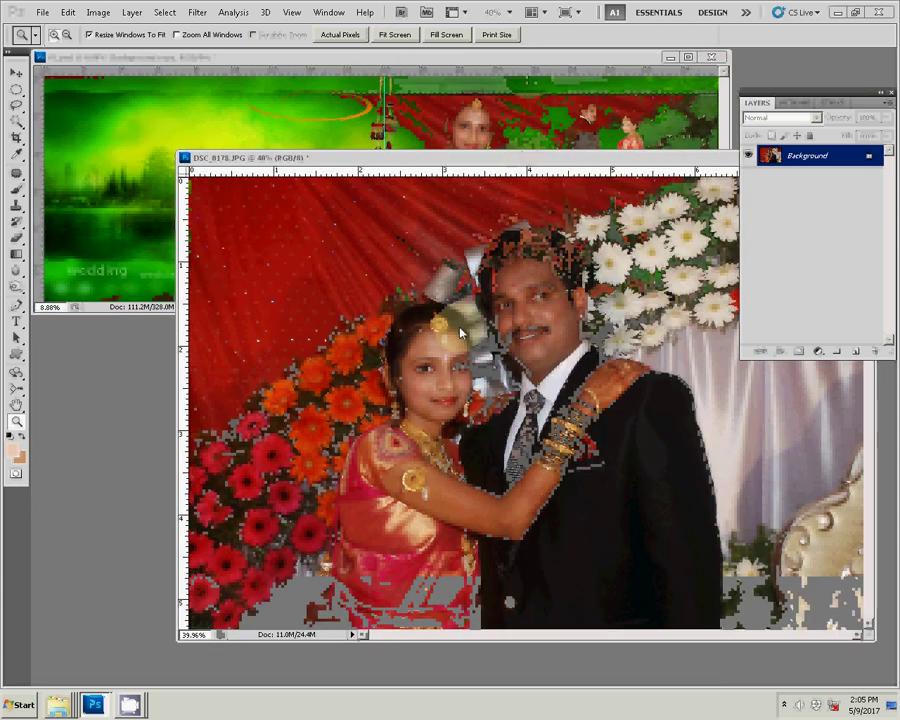
key(v)
mouse_move(452, 313)
mouse_down()
mouse_move(101, 141)
mouse_move(137, 146)
mouse_up()
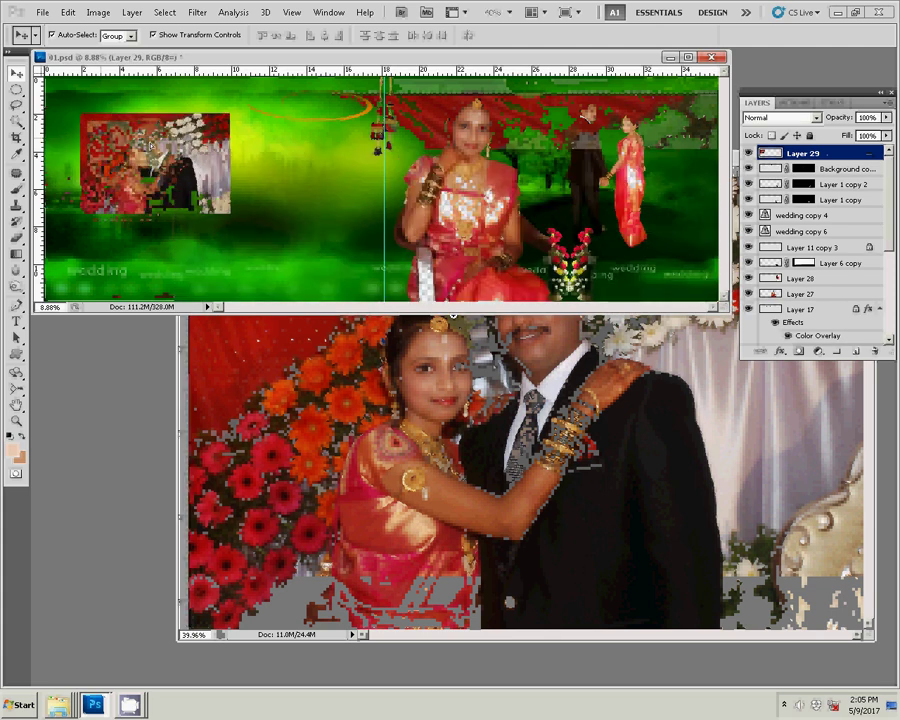
Step: Nudge the placed couple photo up-left and brighten it with Levels: white point 196, midtones 1.22
drag(106, 103, 91, 98)
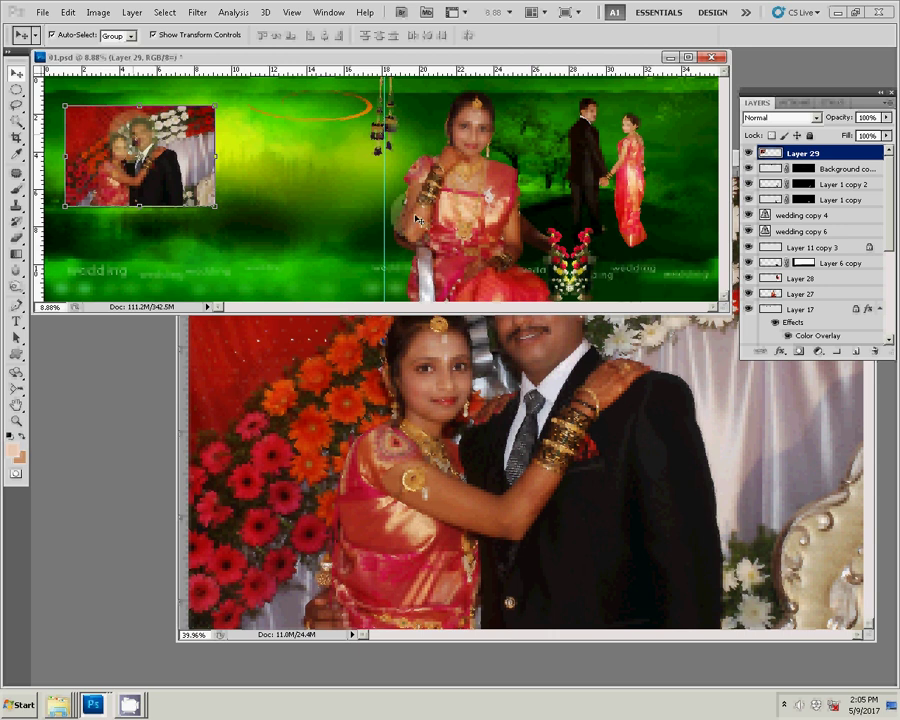
key(ctrl+l)
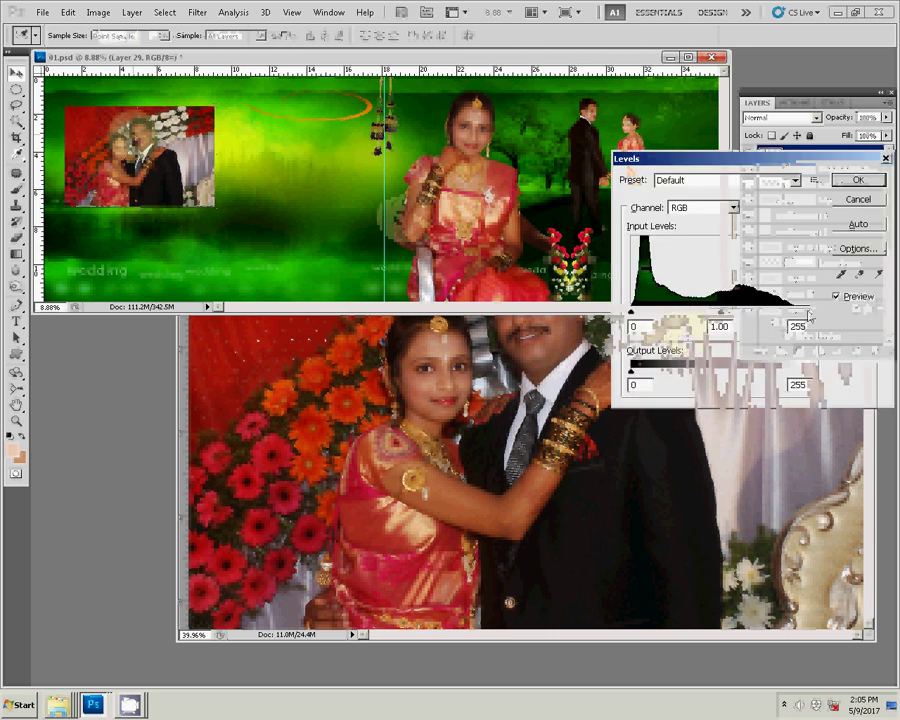
drag(812, 313, 769, 315)
drag(700, 314, 692, 316)
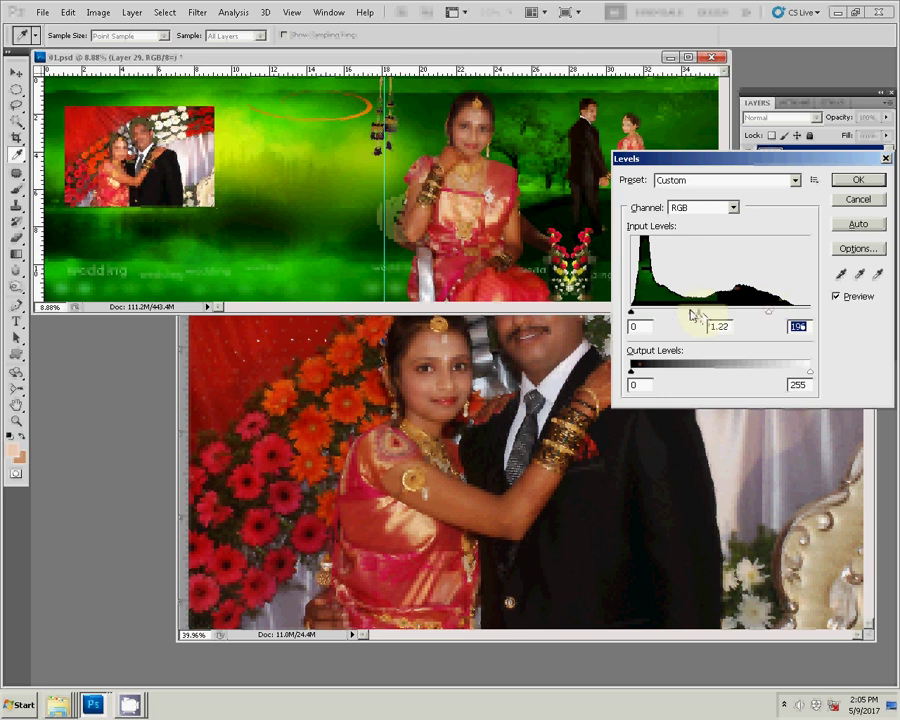
click(857, 180)
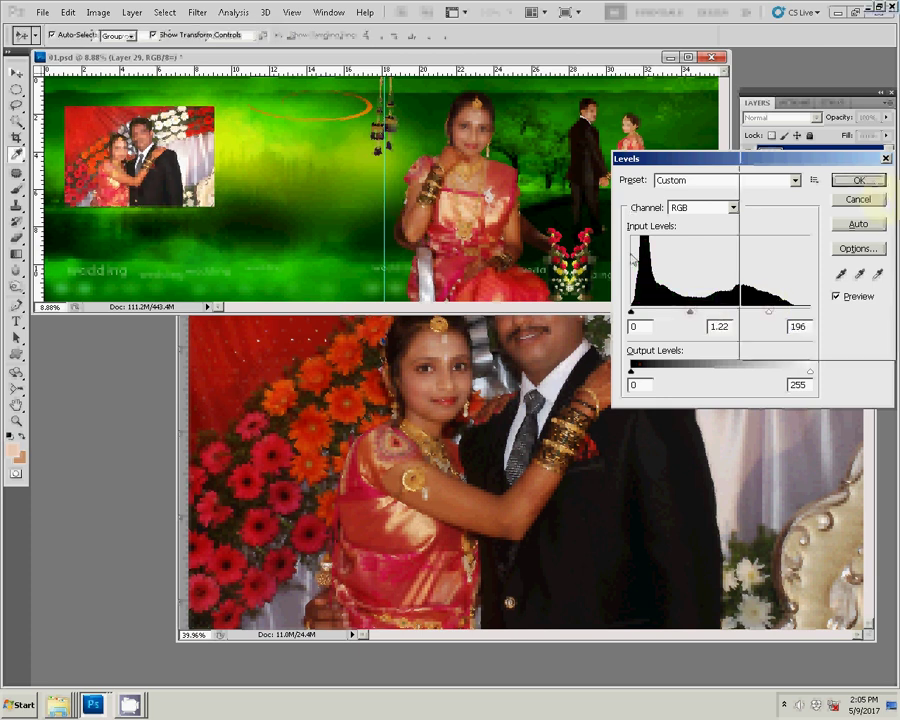
Step: Zoom the template to 12.5% and shift the couple photo further right
key(z)
click(117, 141)
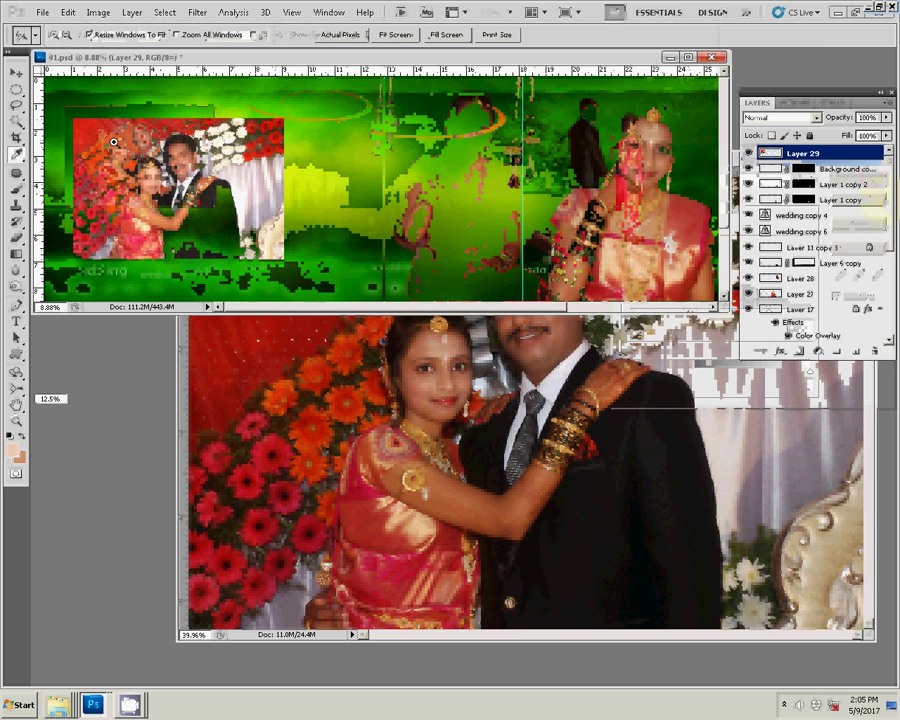
key(v)
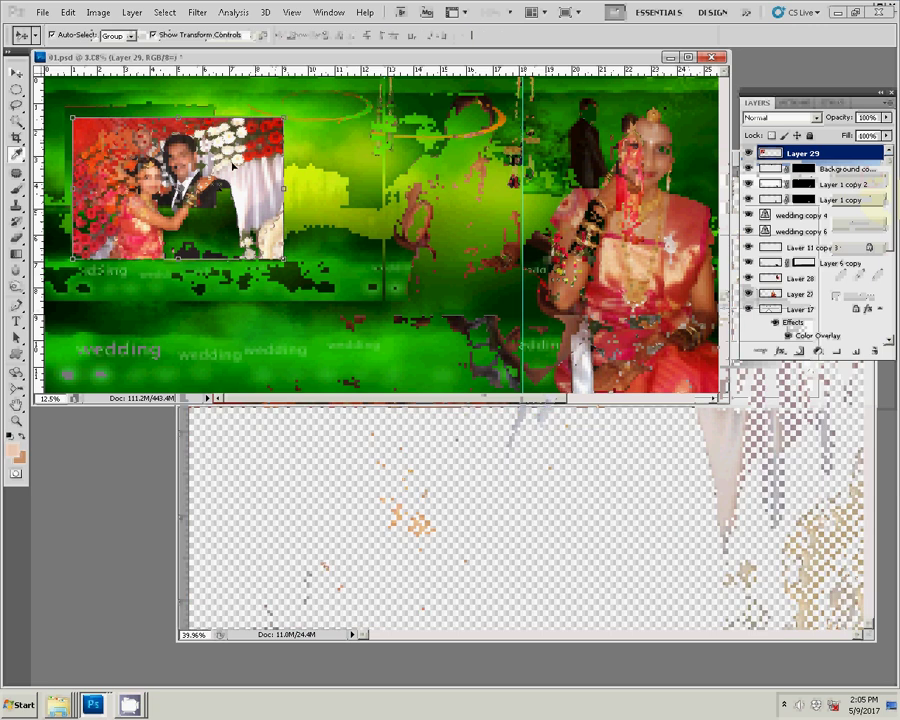
mouse_move(228, 157)
mouse_down()
mouse_move(355, 157)
mouse_move(340, 157)
mouse_up()
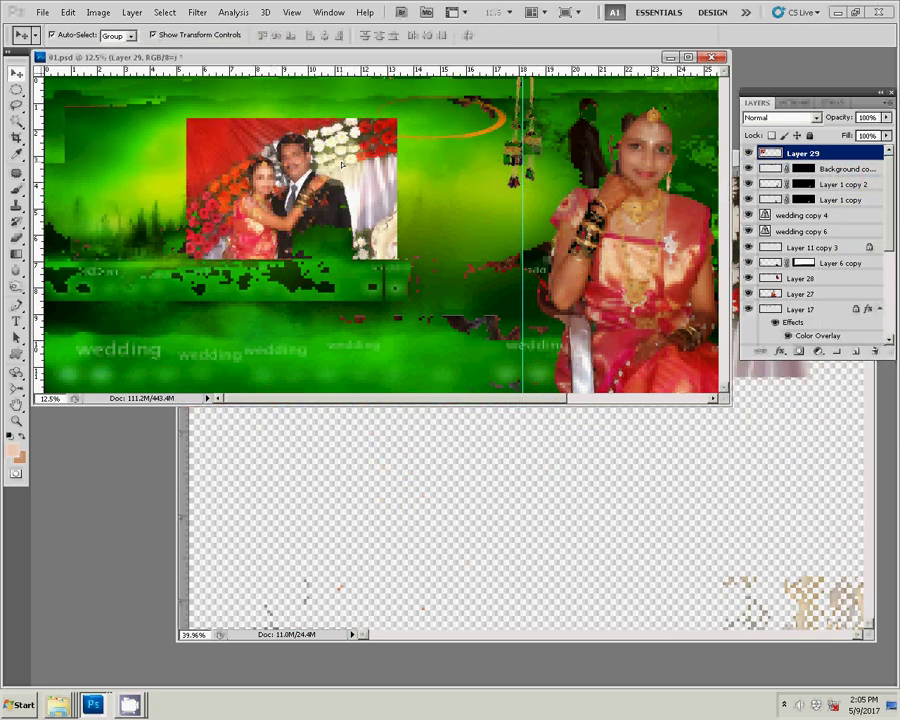
Step: Give the couple photo layer a 22 px yellow (e4f805) outside stroke
click(782, 352)
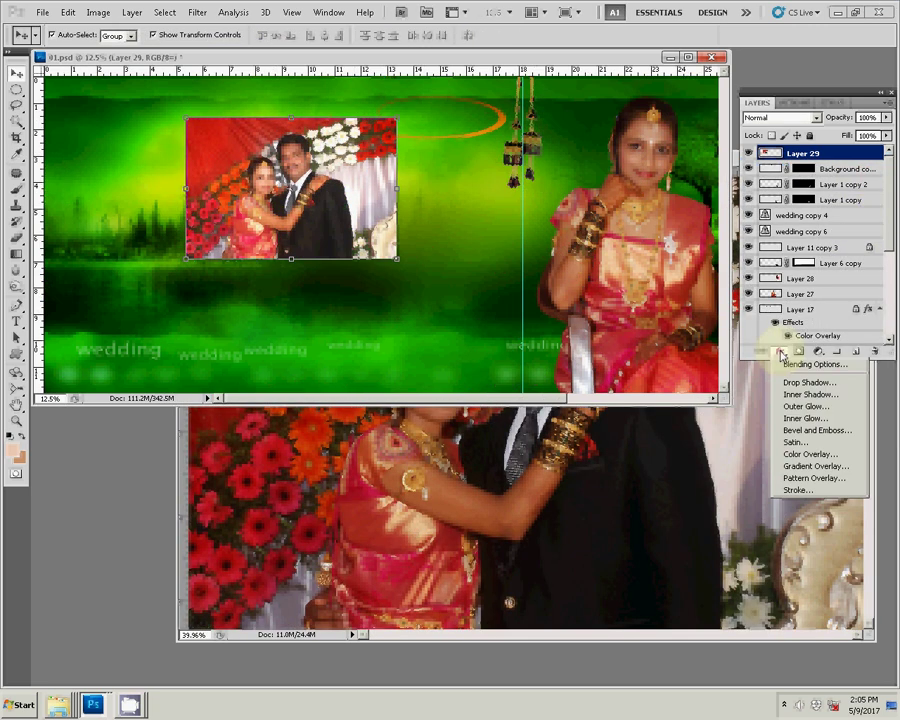
key(h)
click(797, 490)
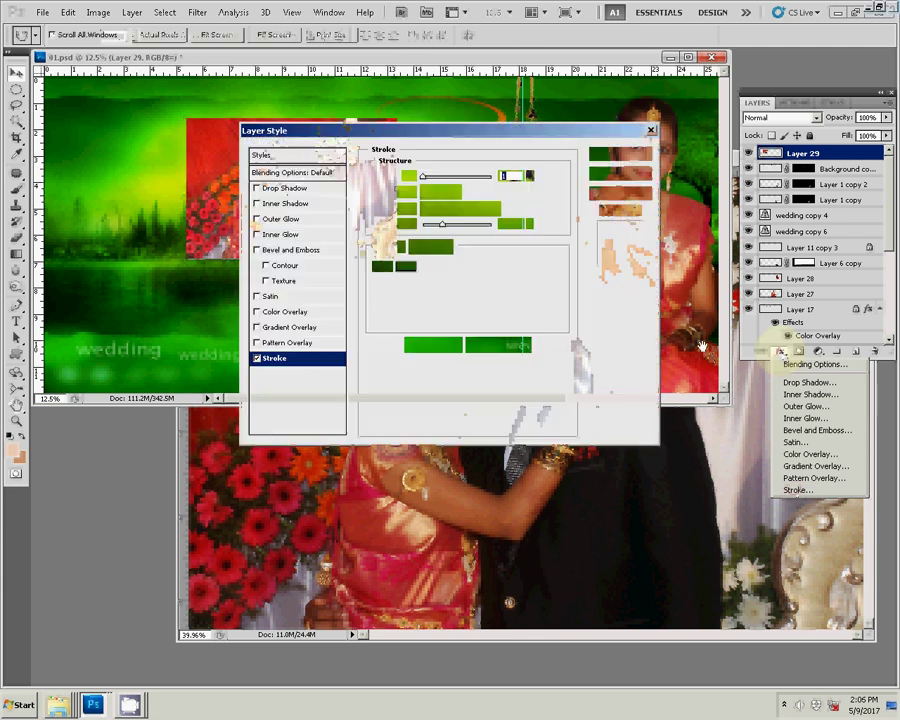
click(405, 266)
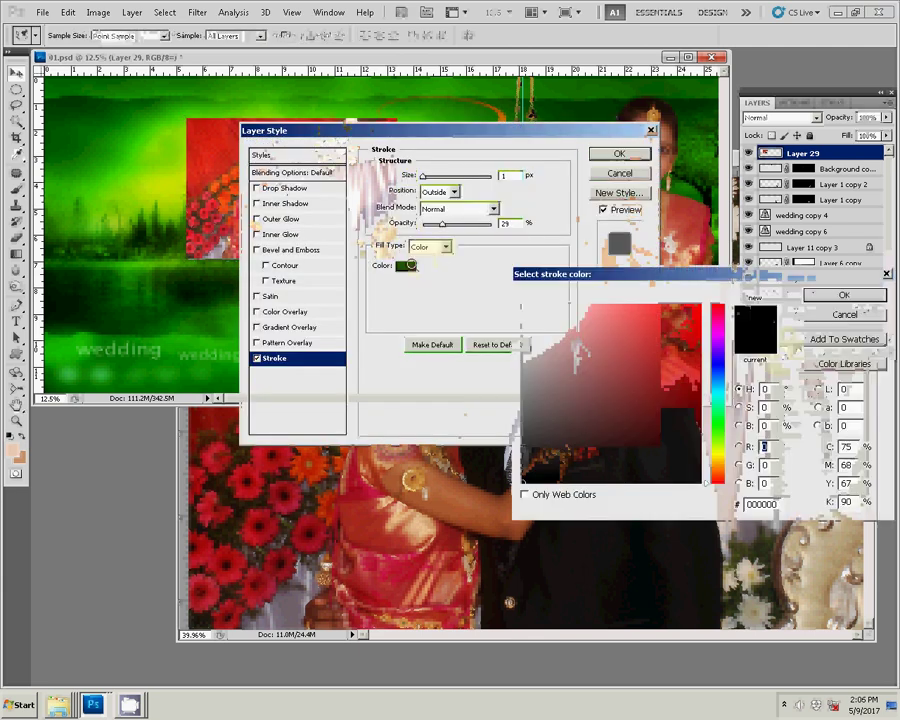
drag(722, 462, 722, 451)
click(697, 309)
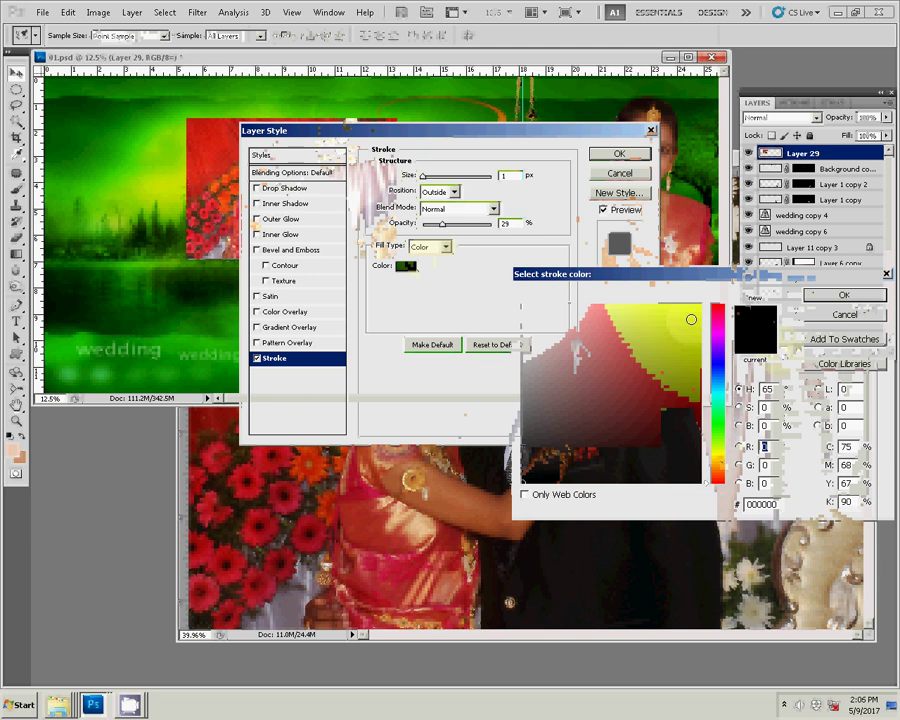
click(845, 295)
text(22)
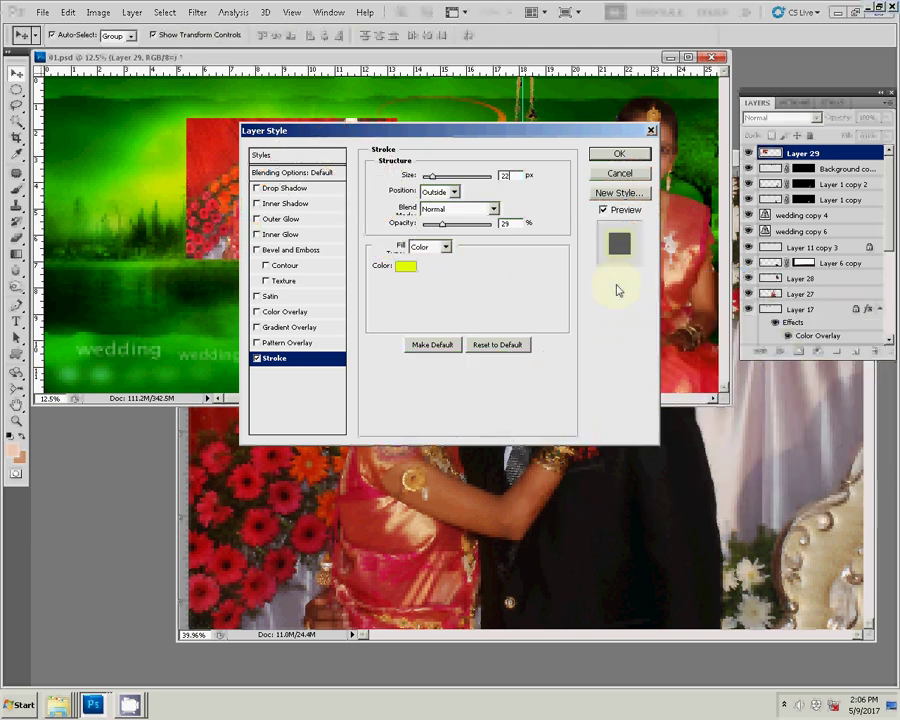
key(Return)
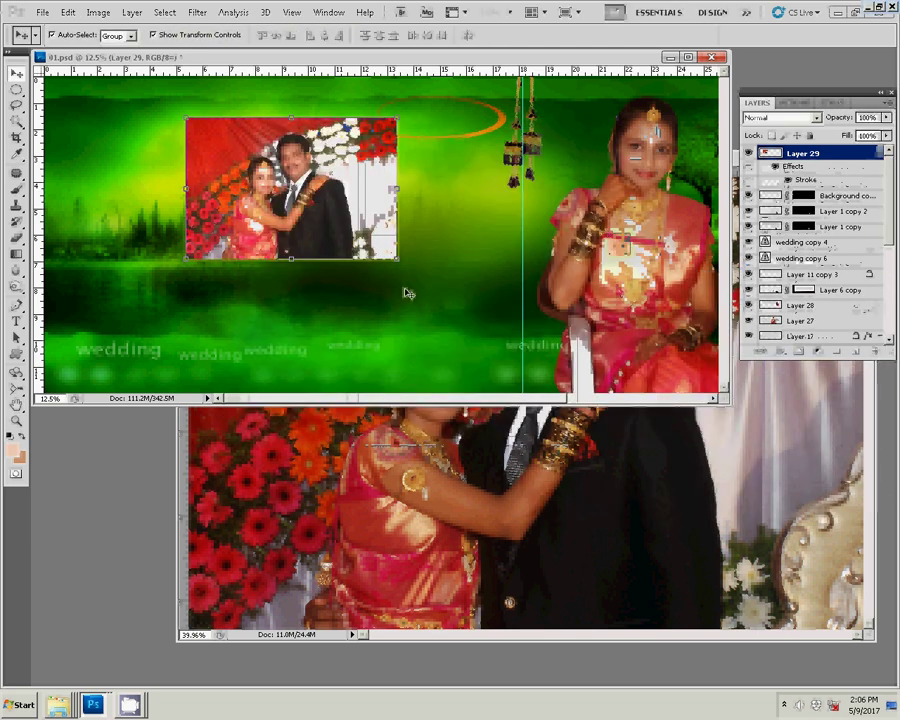
click(436, 284)
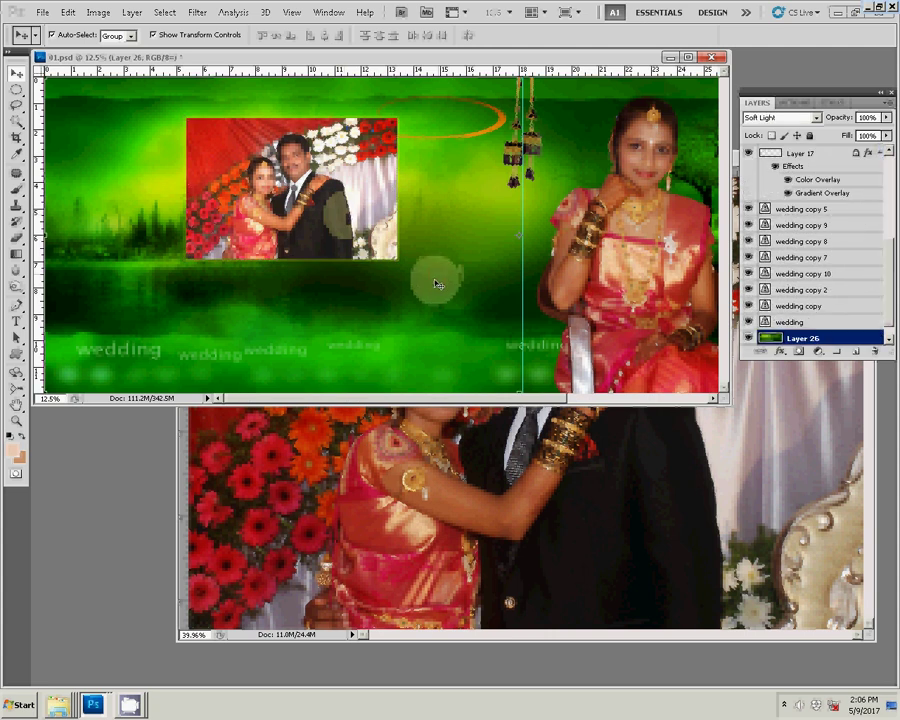
Step: Add a black stroke at 96% opacity to Layer 26
click(779, 351)
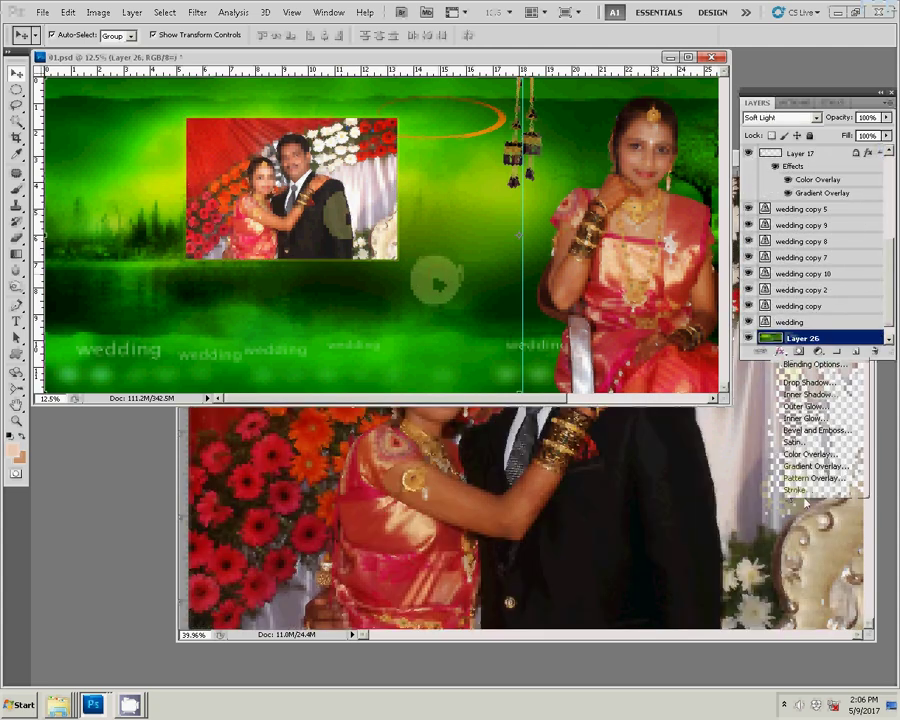
click(796, 490)
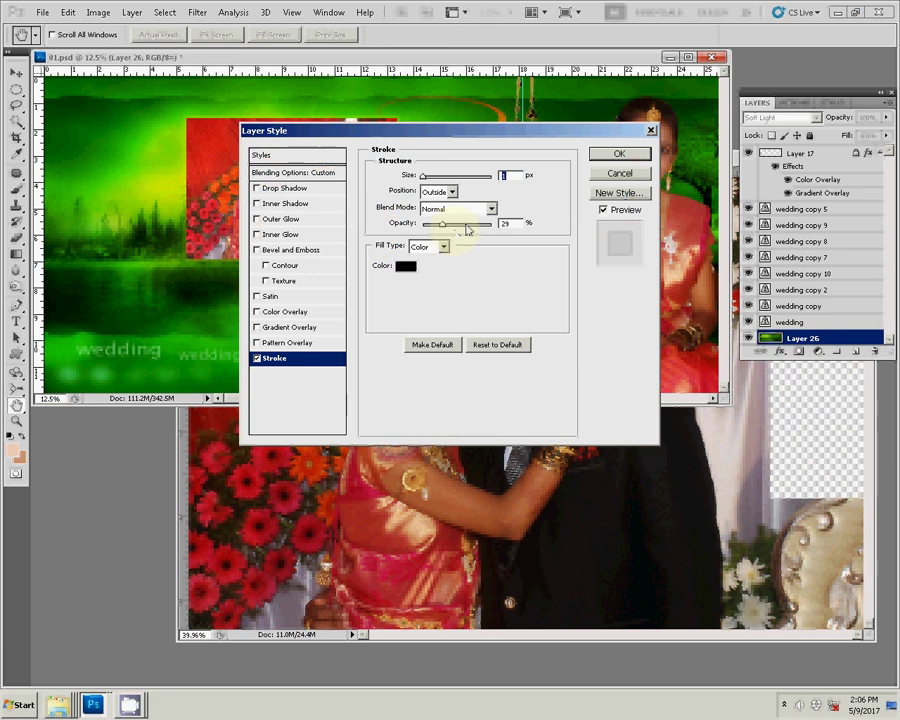
drag(458, 226, 490, 229)
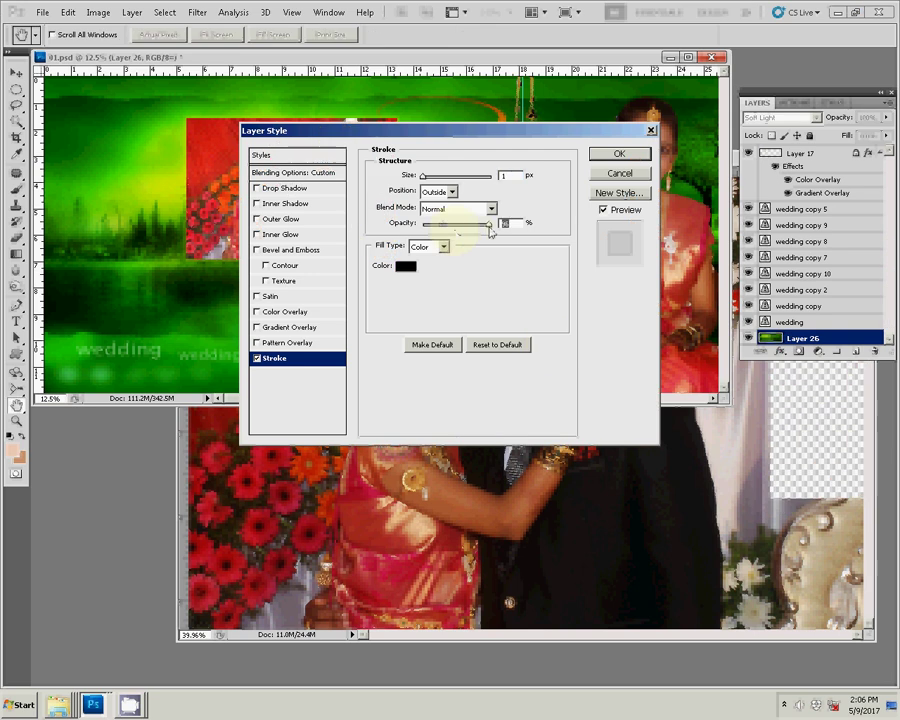
click(622, 154)
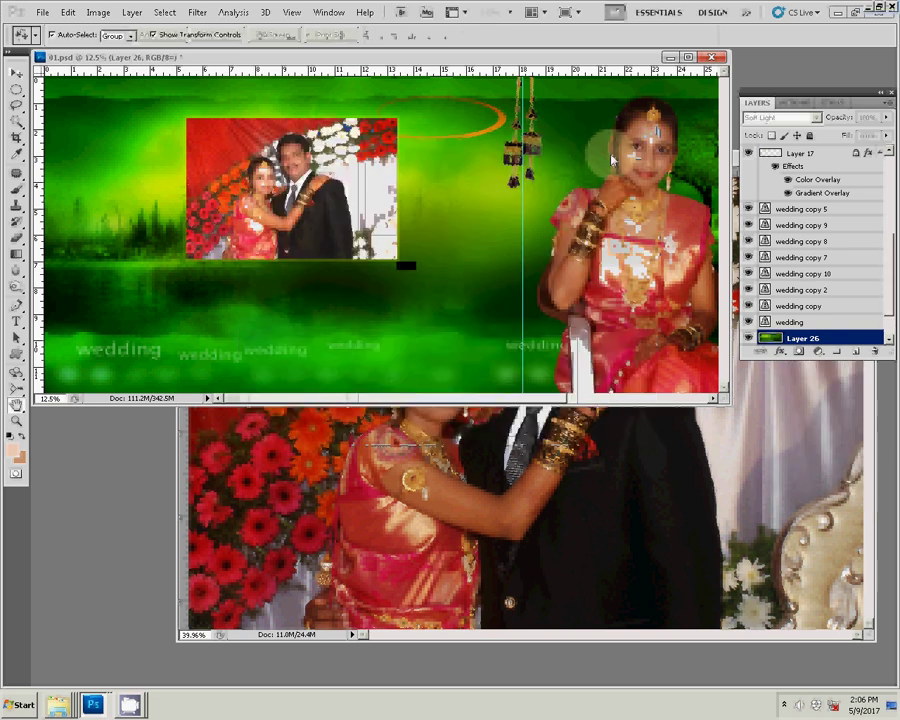
Step: Increase Layer 26's stroke size to 22 px
click(781, 352)
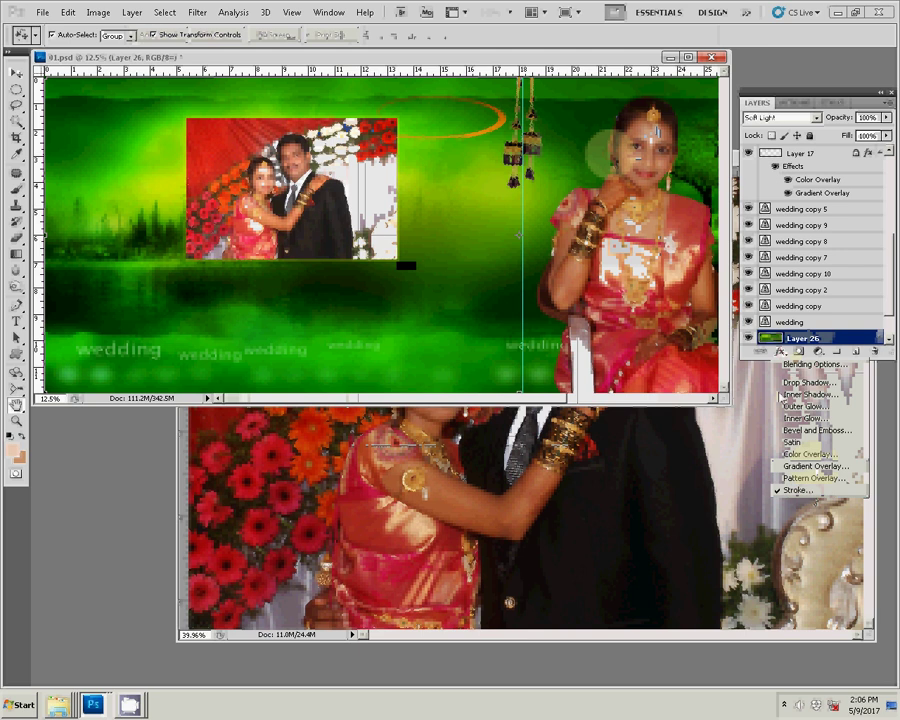
click(800, 490)
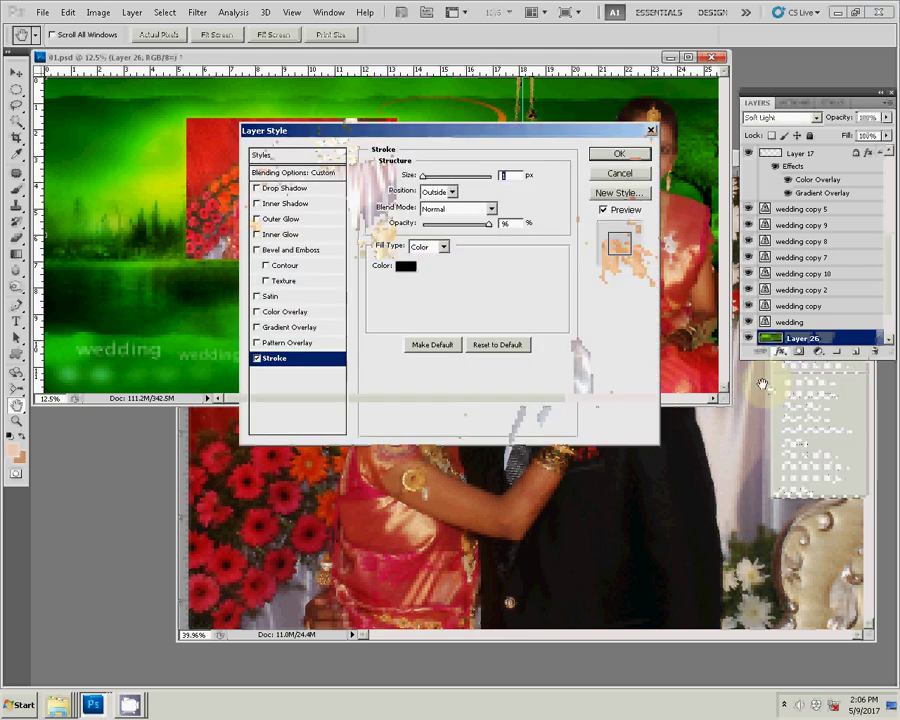
text(2)
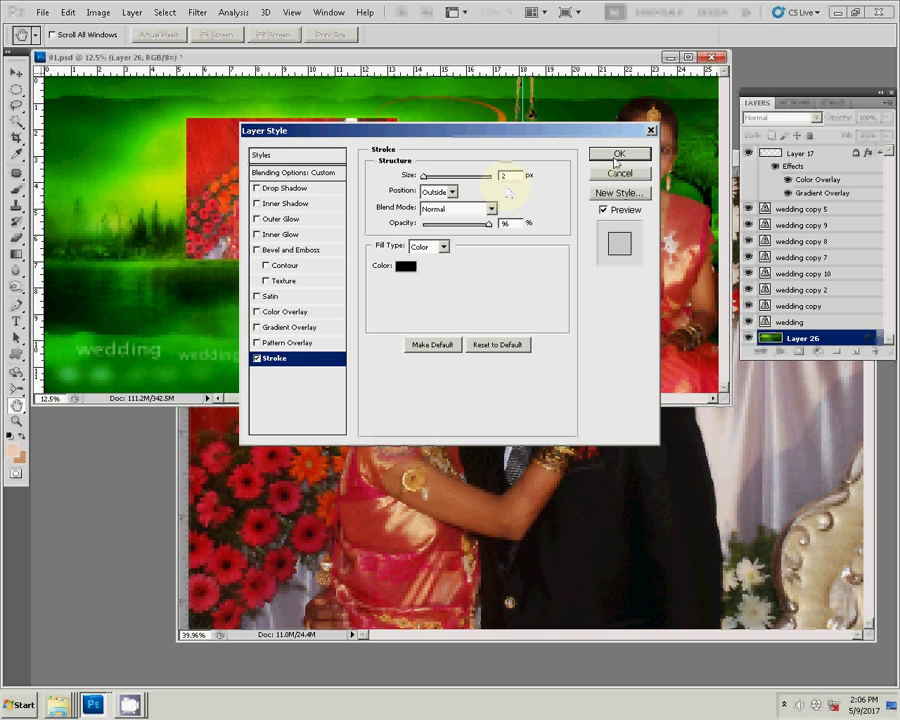
text(2)
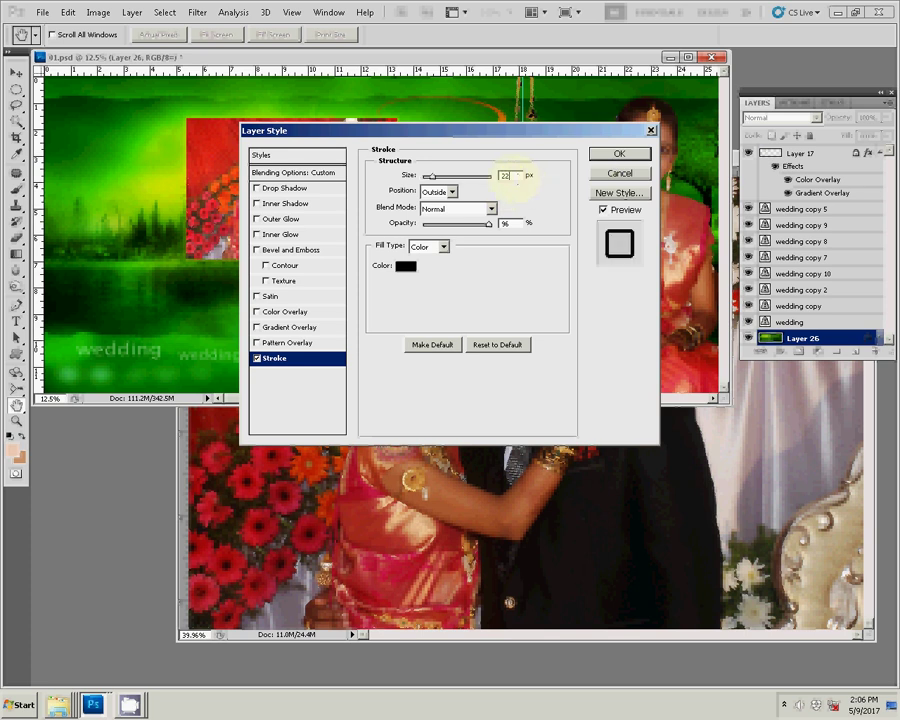
click(617, 156)
key(v)
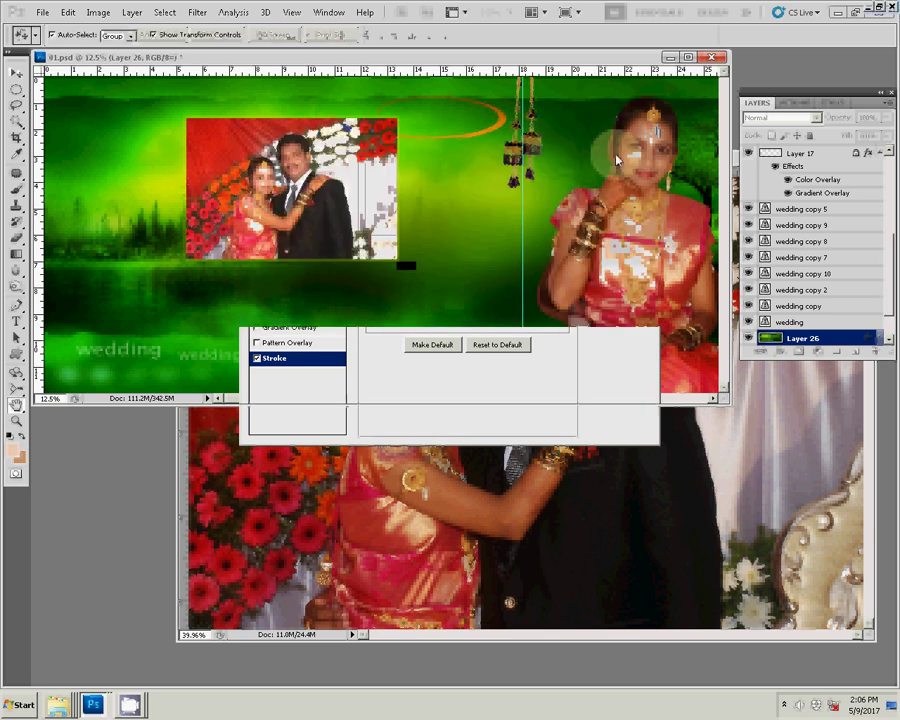
click(370, 187)
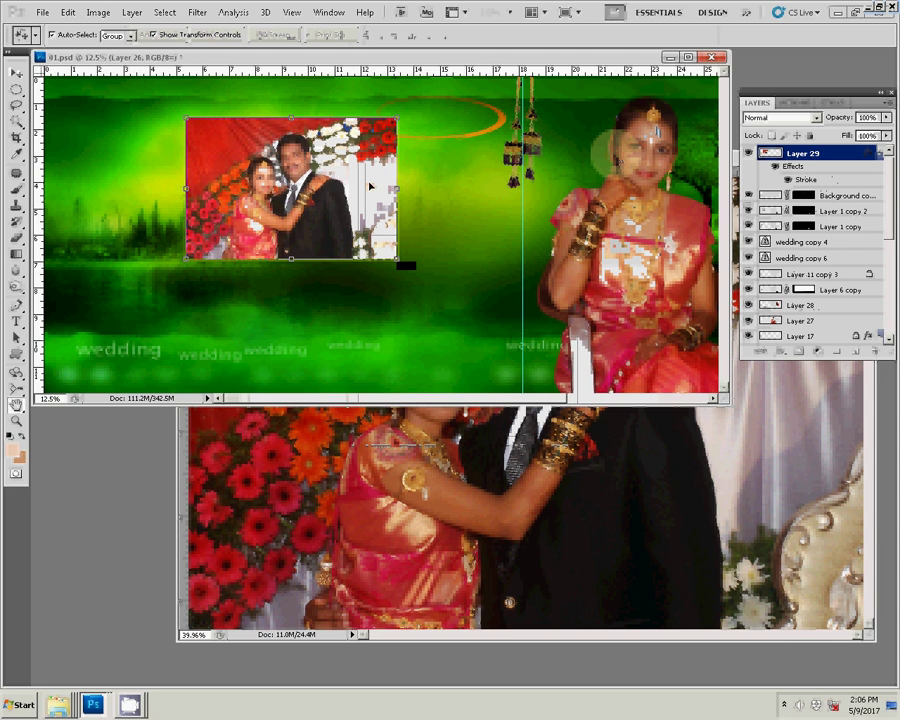
Step: Set the couple photo's yellow stroke to 100% opacity
click(782, 352)
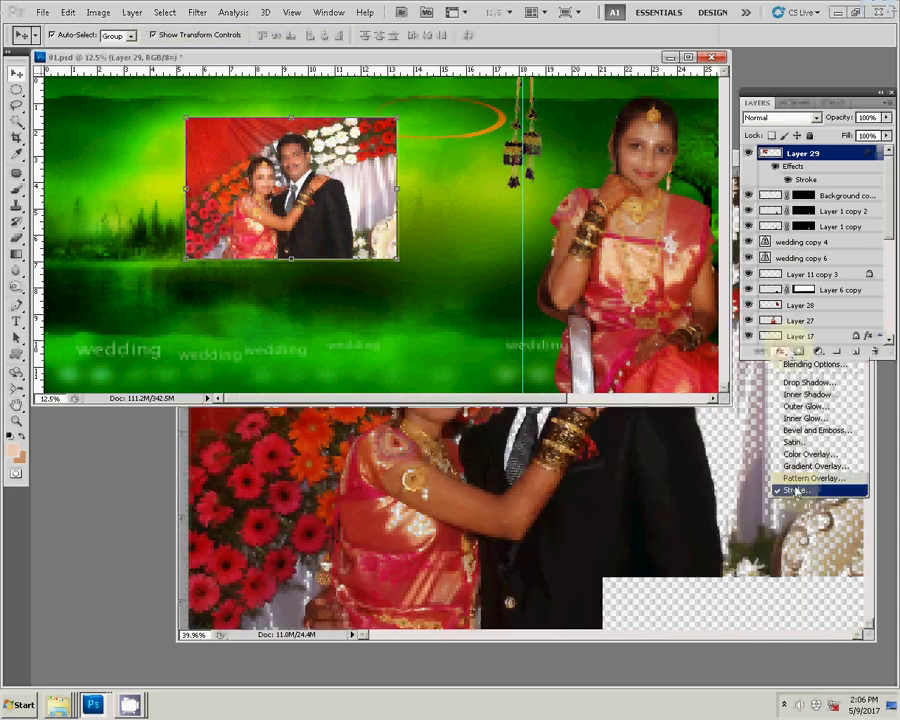
click(792, 491)
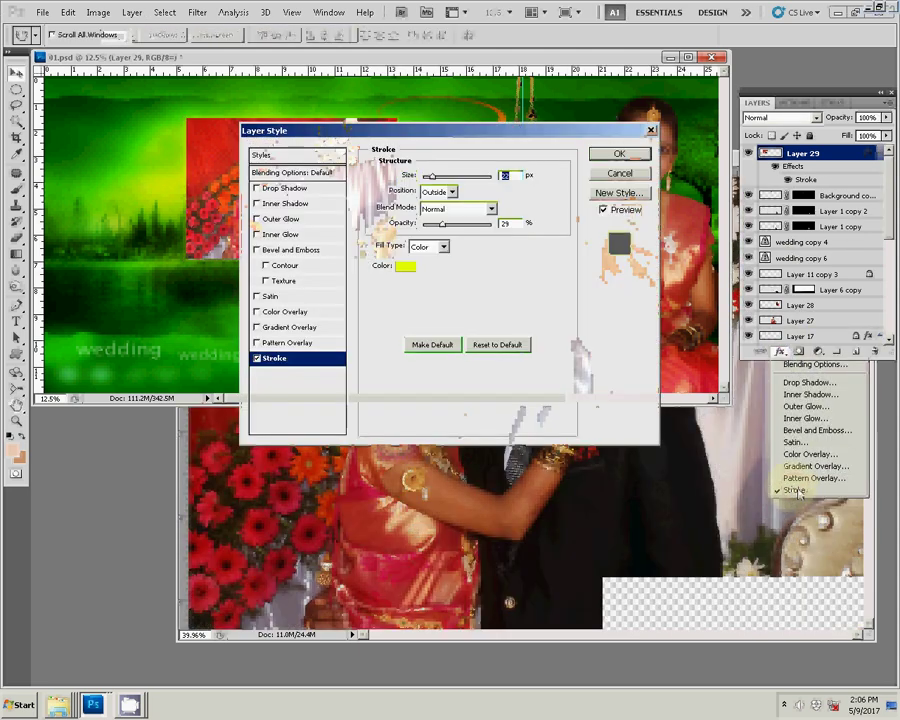
drag(441, 224, 497, 225)
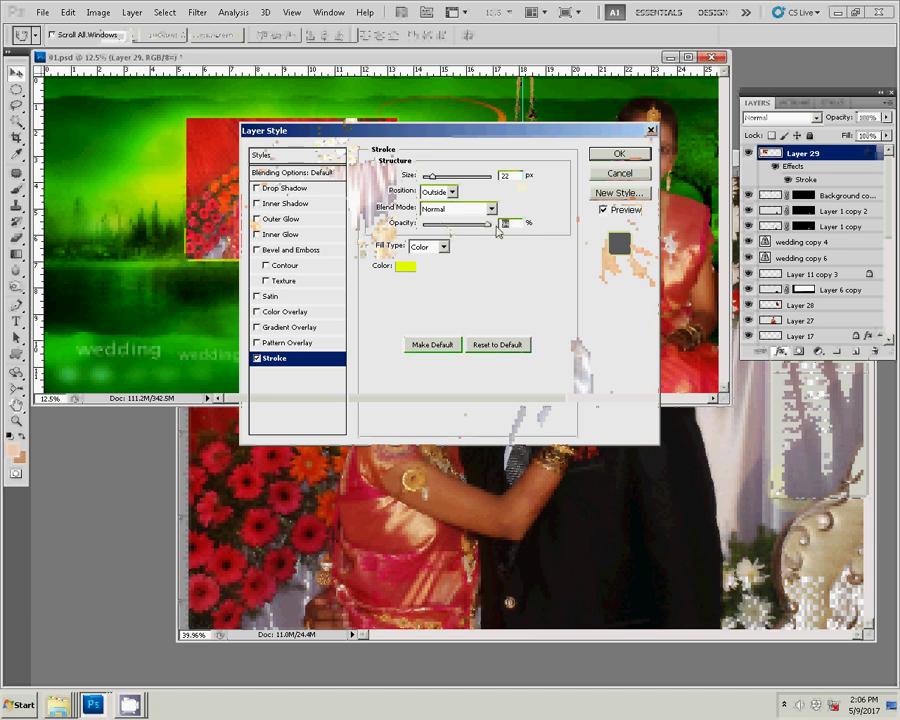
click(616, 153)
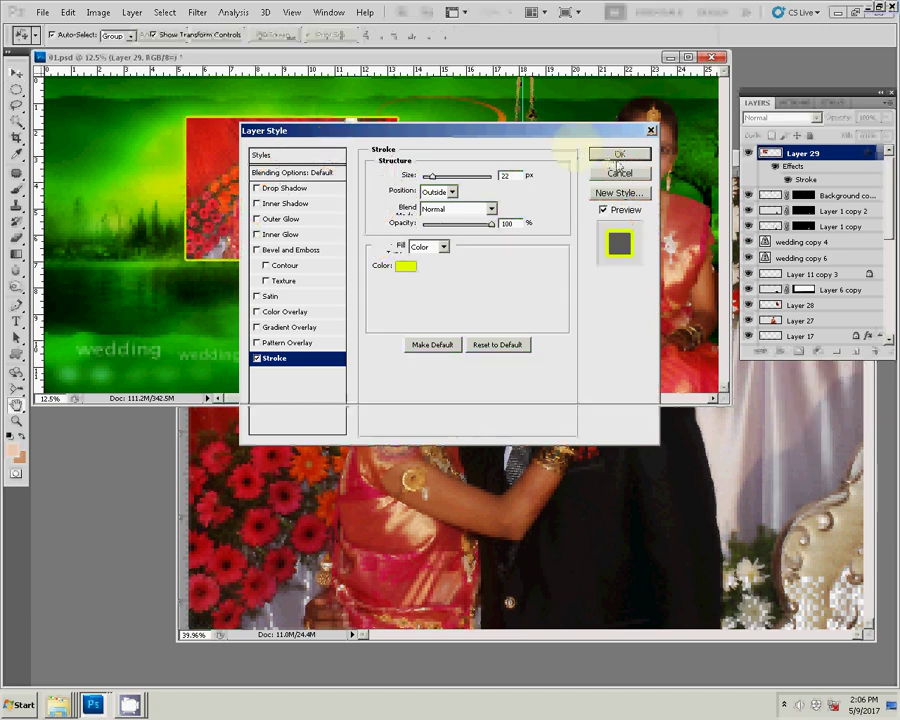
Step: Close the original DSC_0178 couple photo without saving
key(ctrl+Tab)
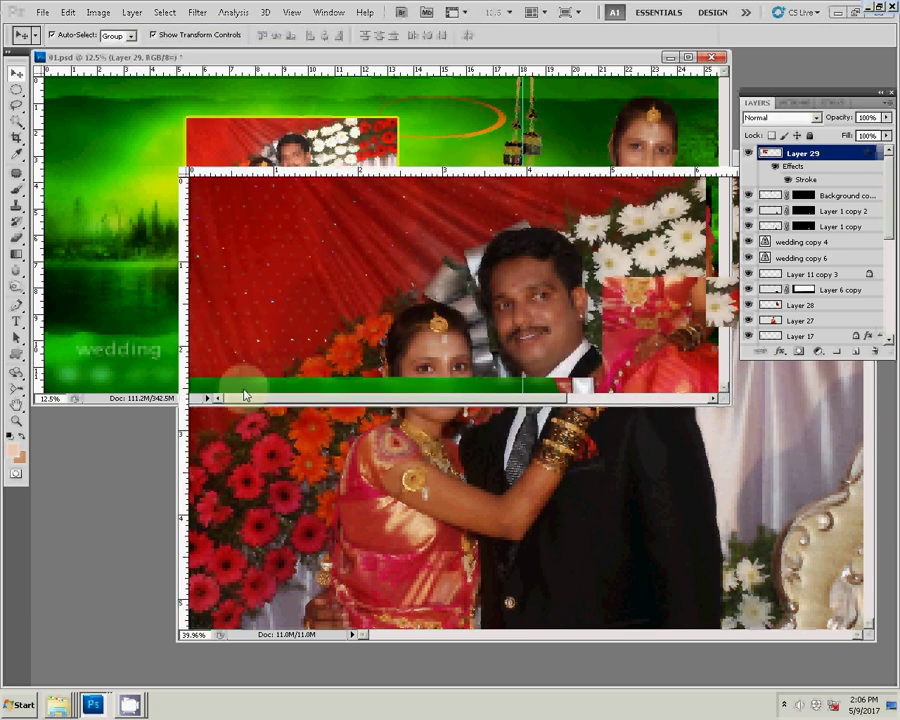
drag(398, 184, 398, 185)
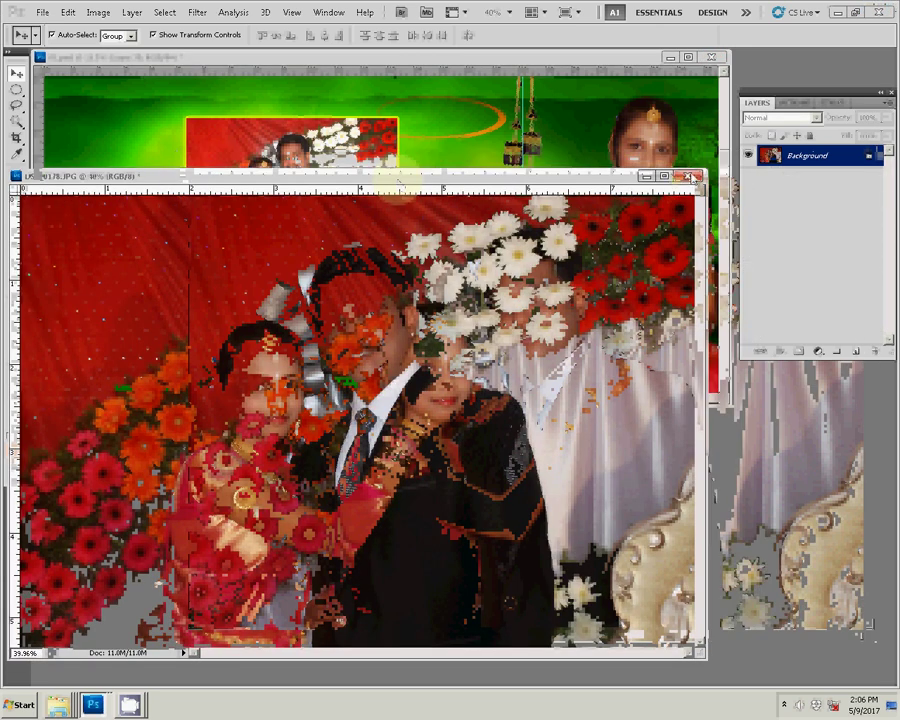
key(ctrl+w)
click(376, 248)
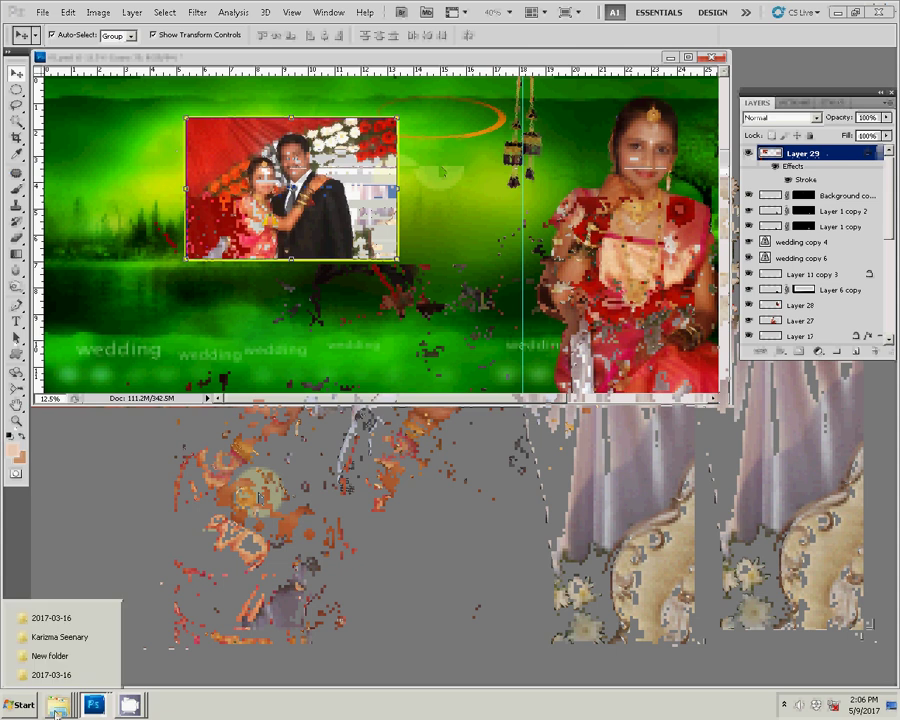
mouse_move(58, 704)
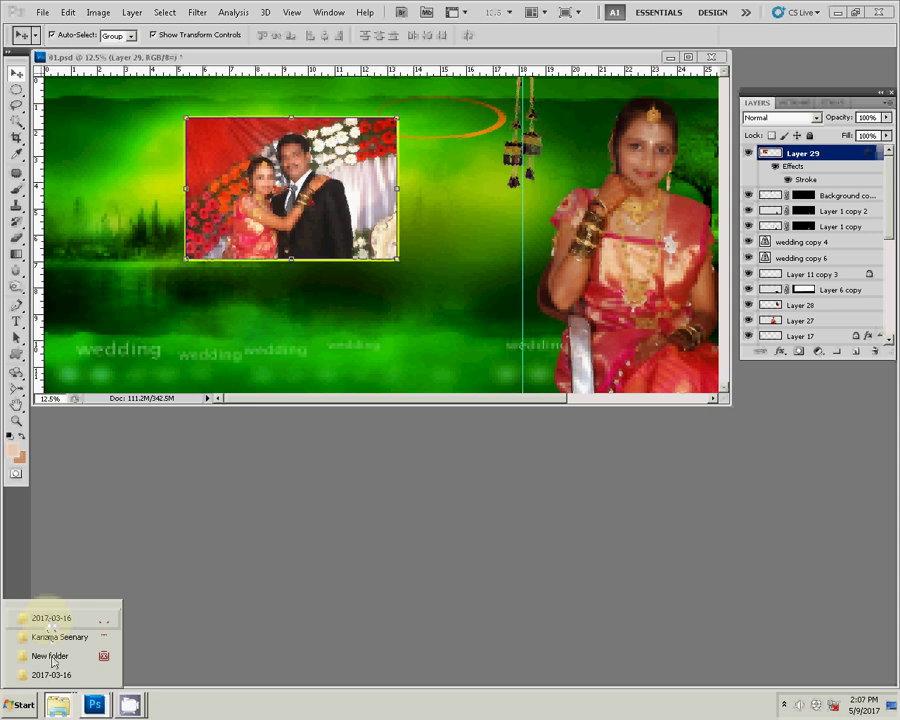
Step: Open the groom photo DSC_0151 from the New folder in Photoshop
click(50, 656)
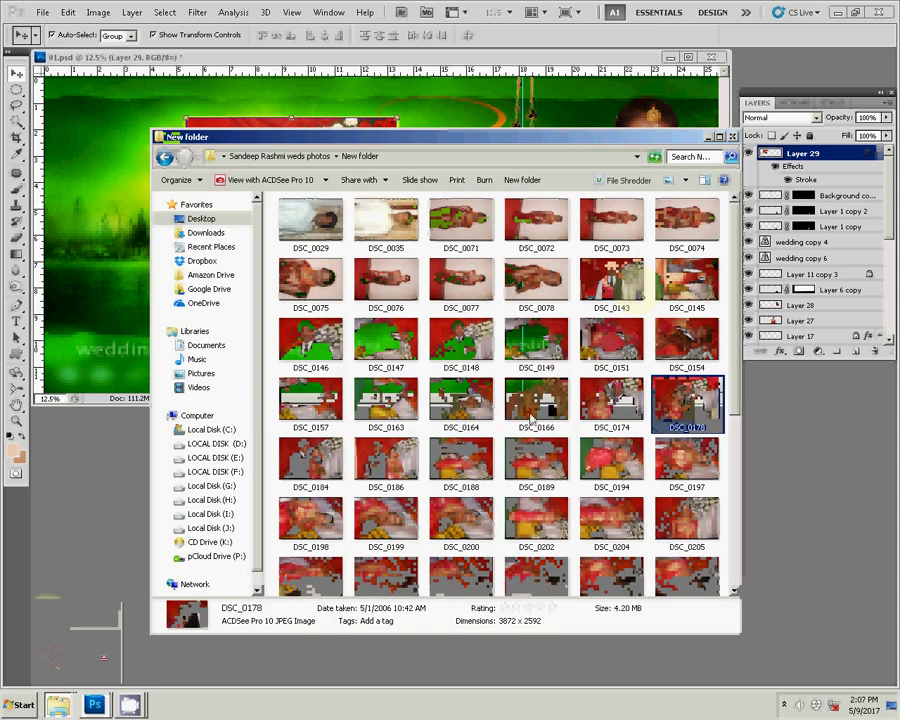
click(607, 347)
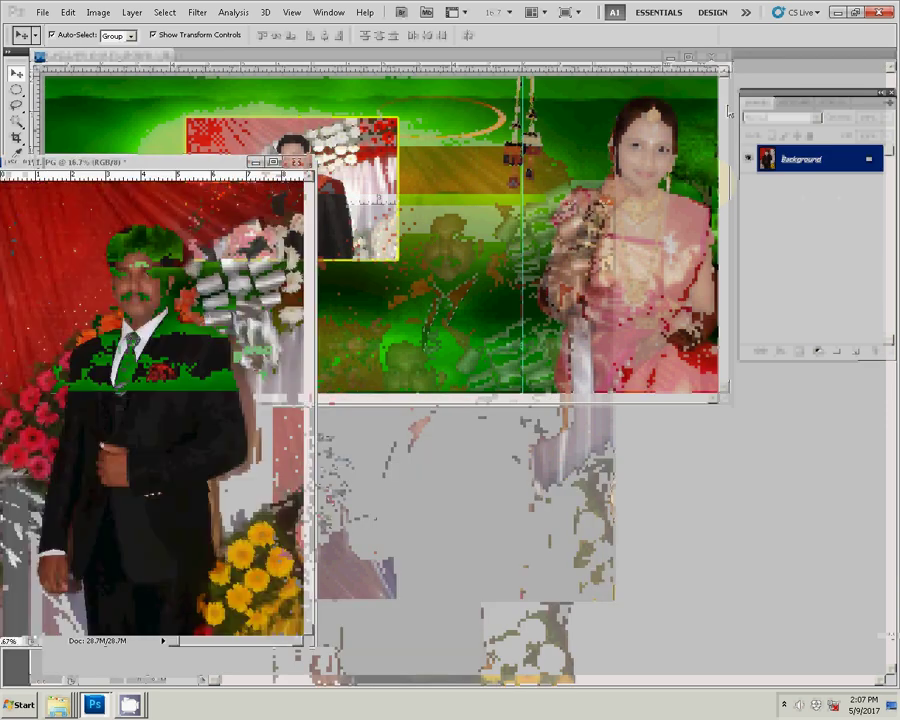
Step: Fit the groom photo to screen, zoom to 50%, and duplicate it as Layer 1
right_click(168, 358)
click(190, 371)
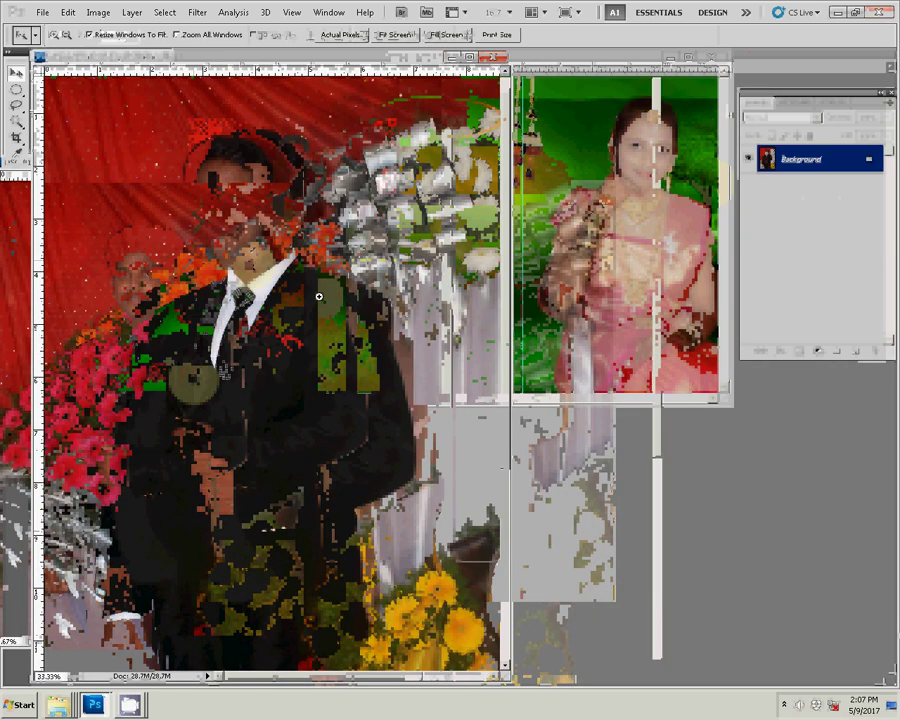
click(317, 294)
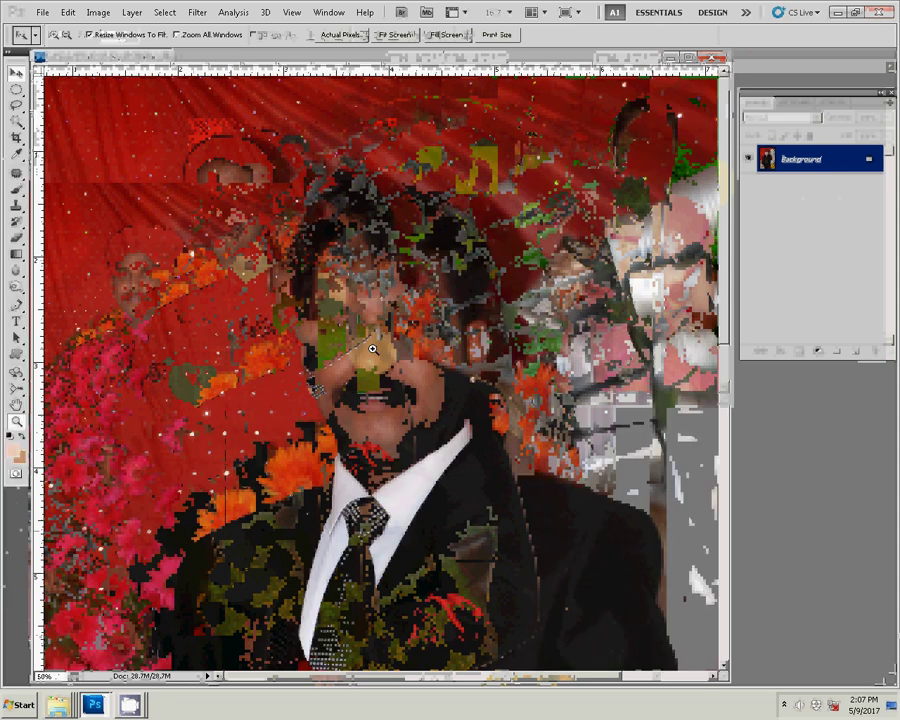
key(ctrl+j)
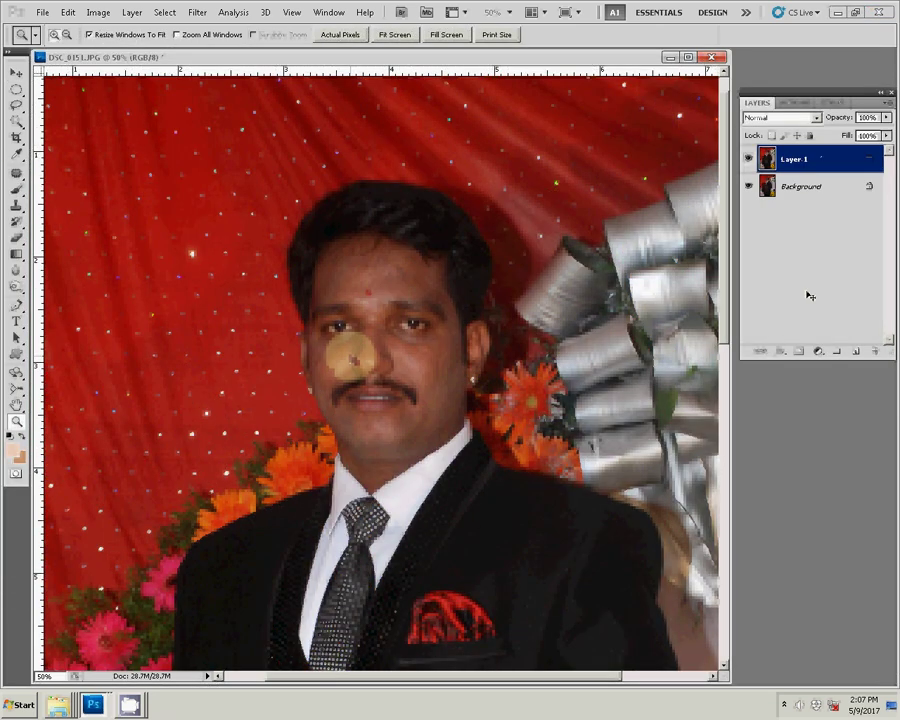
click(791, 196)
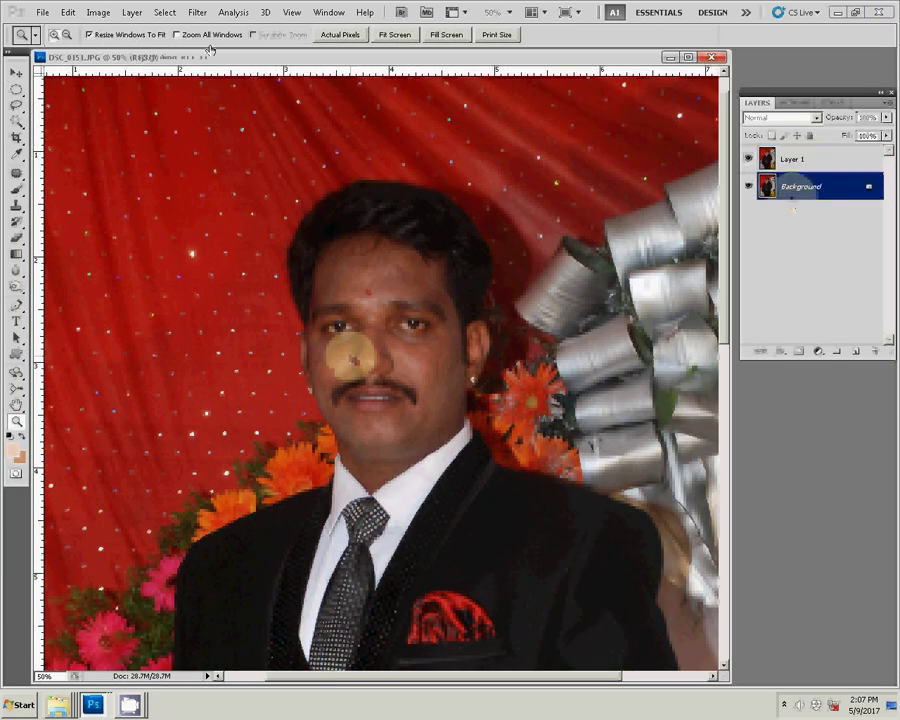
click(196, 12)
mouse_move(210, 303)
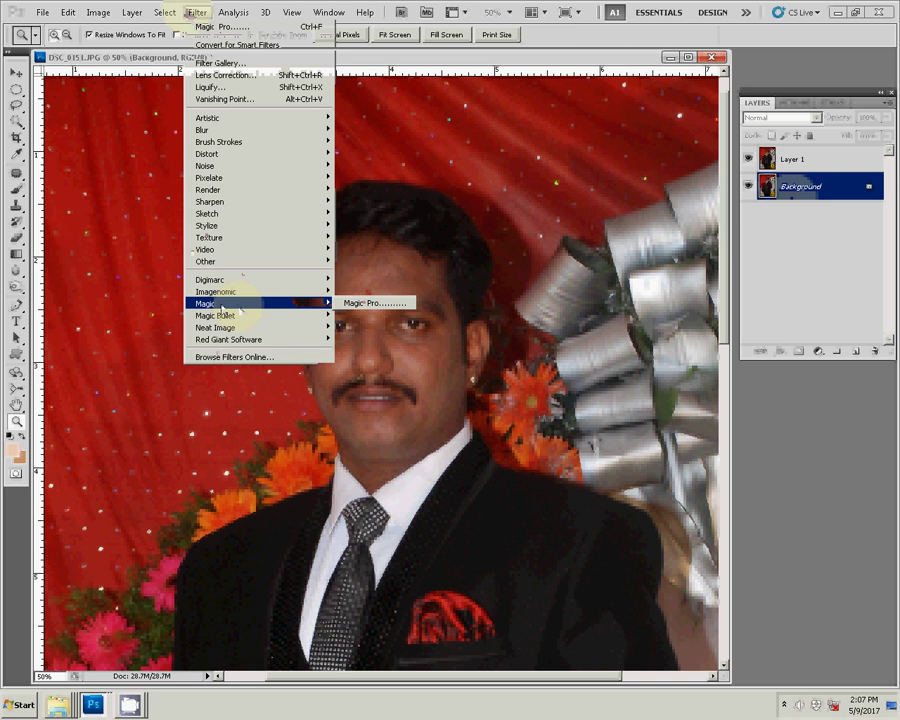
Step: Run the Magic Pro filter on the Background layer with Graininess 99
click(360, 302)
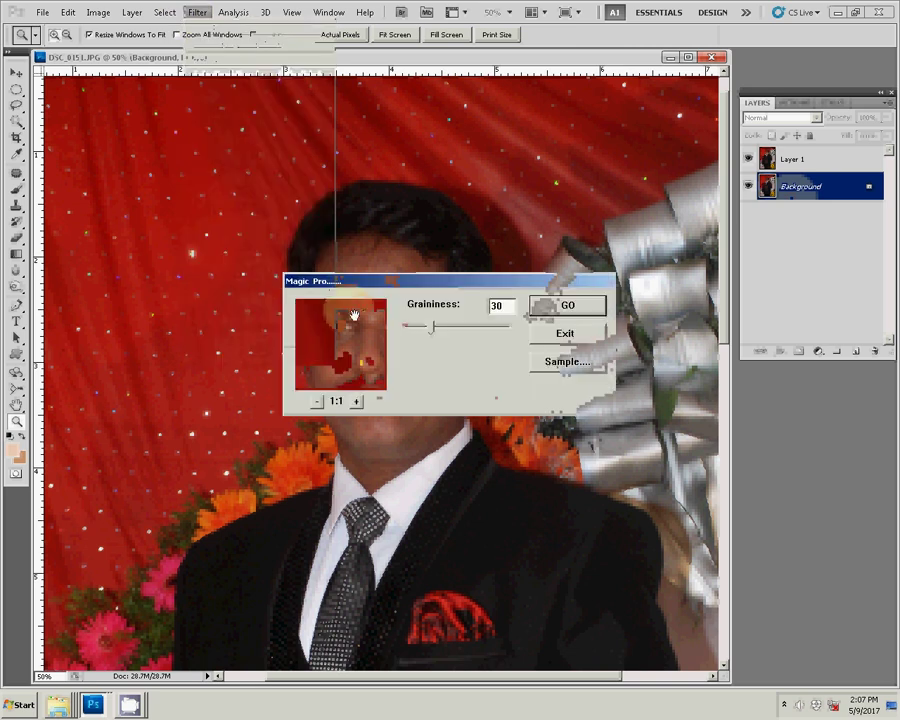
double_click(500, 306)
text(9)
text(9)
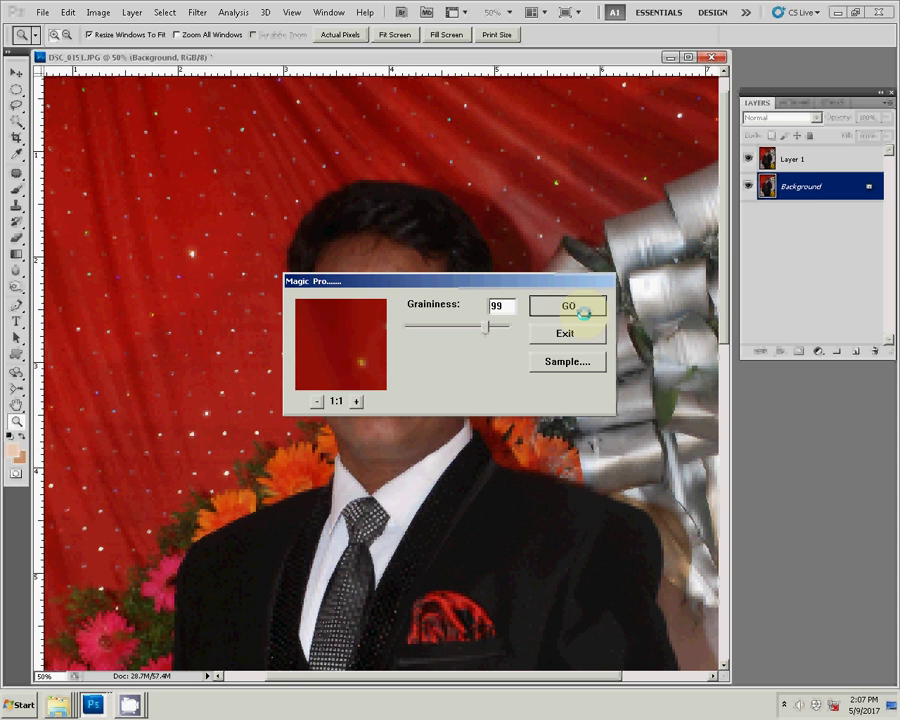
click(583, 313)
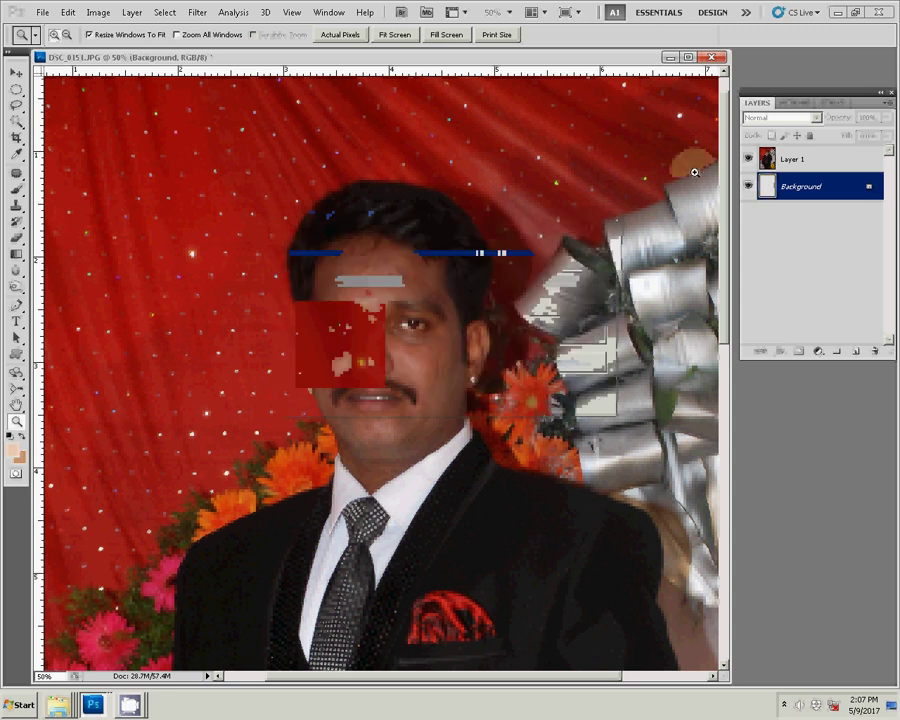
Step: Select Layer 1, zoom to 100% on the face, and set the Eraser to 60% opacity
click(800, 104)
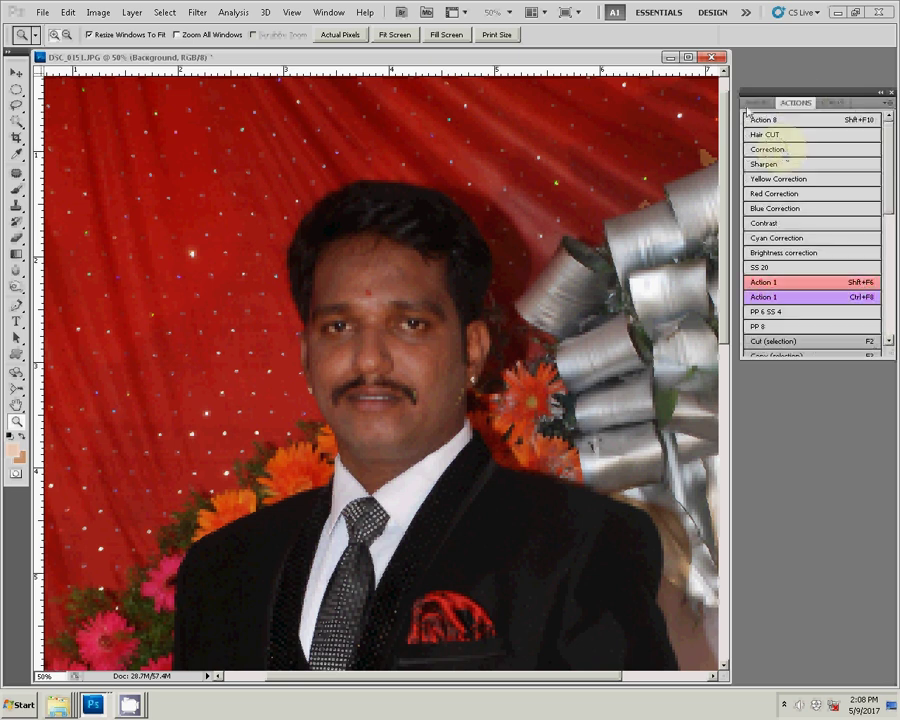
click(757, 103)
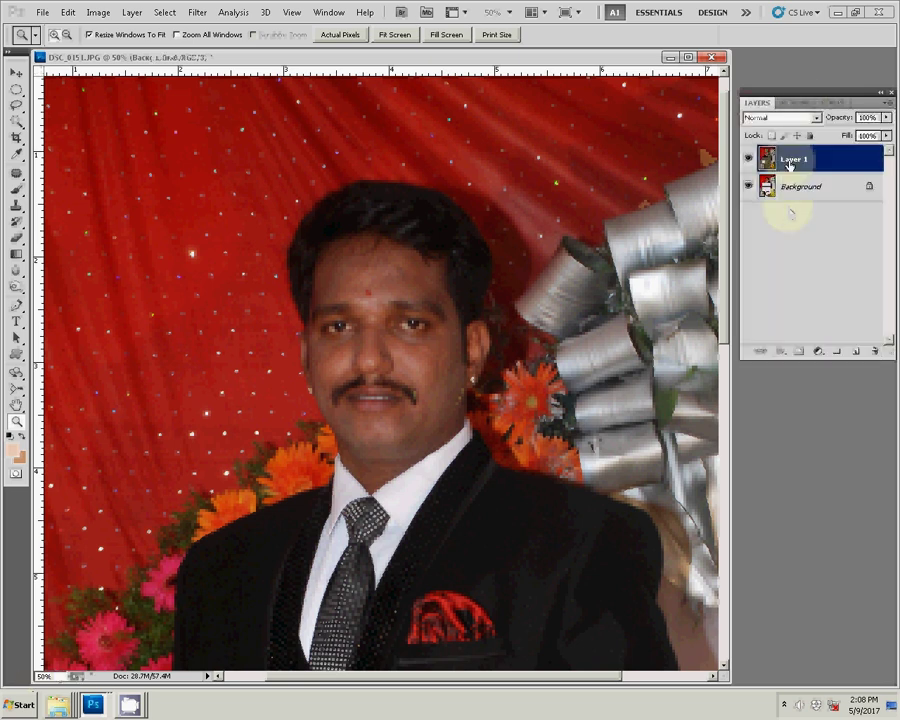
click(408, 318)
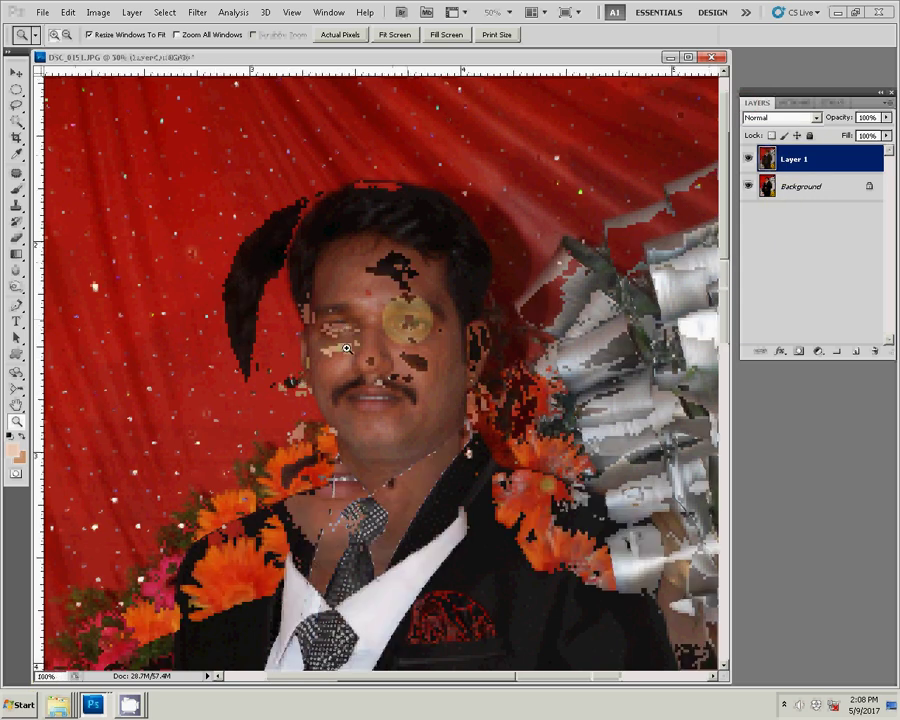
click(300, 380)
key(e)
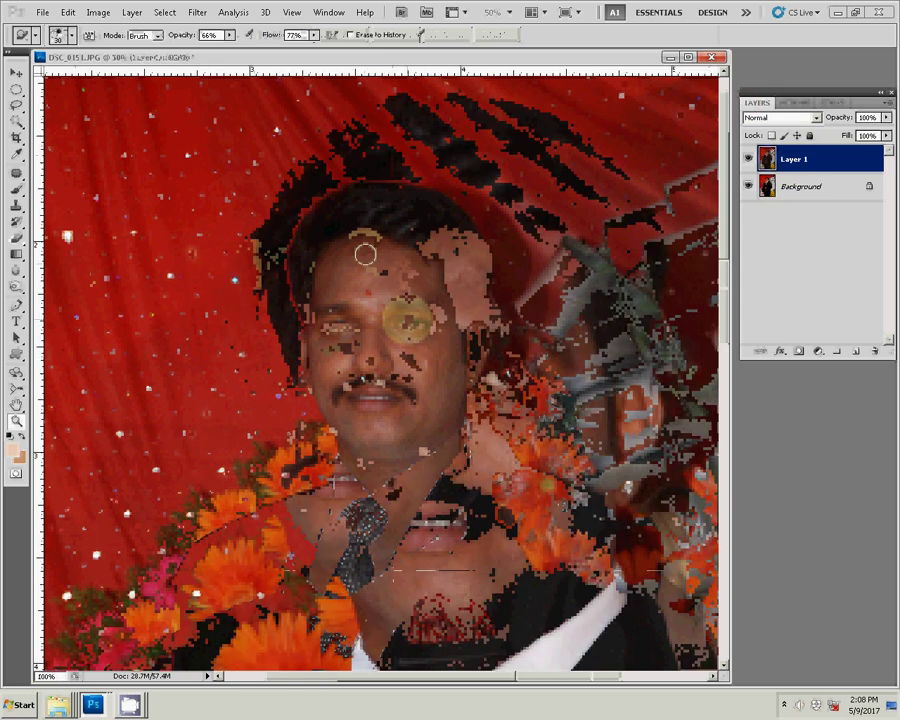
click(210, 35)
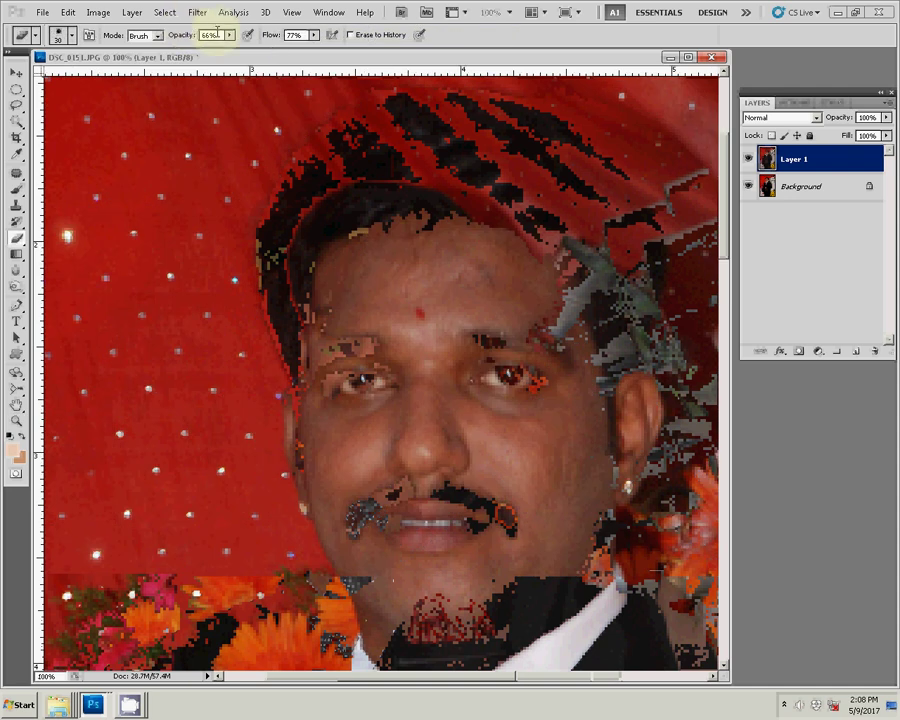
text(60)
key(Return)
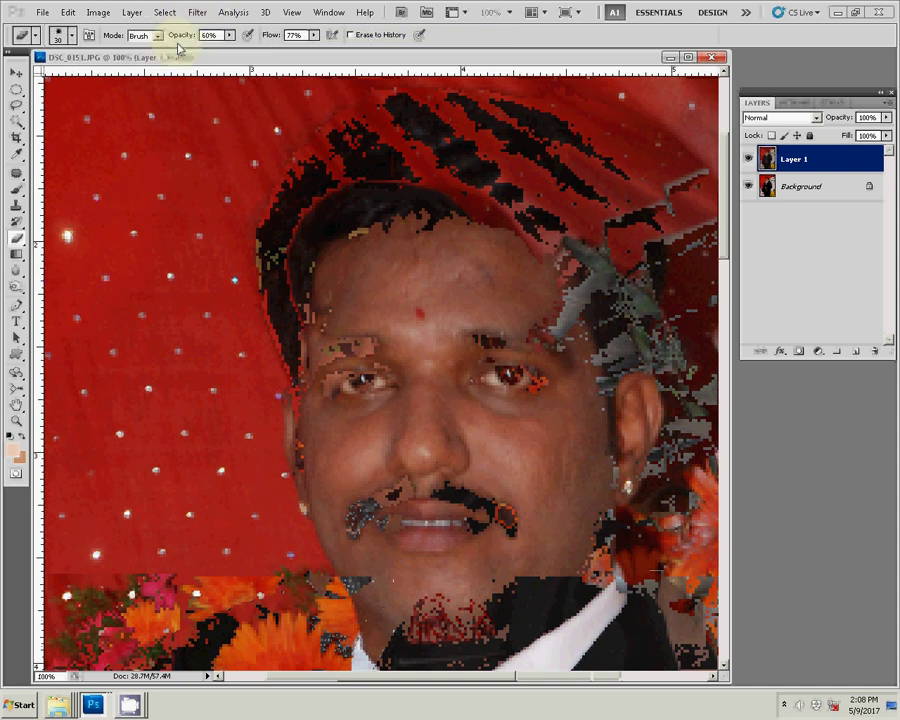
Step: Open Image Size for the groom photo and select the document width value
click(520, 133)
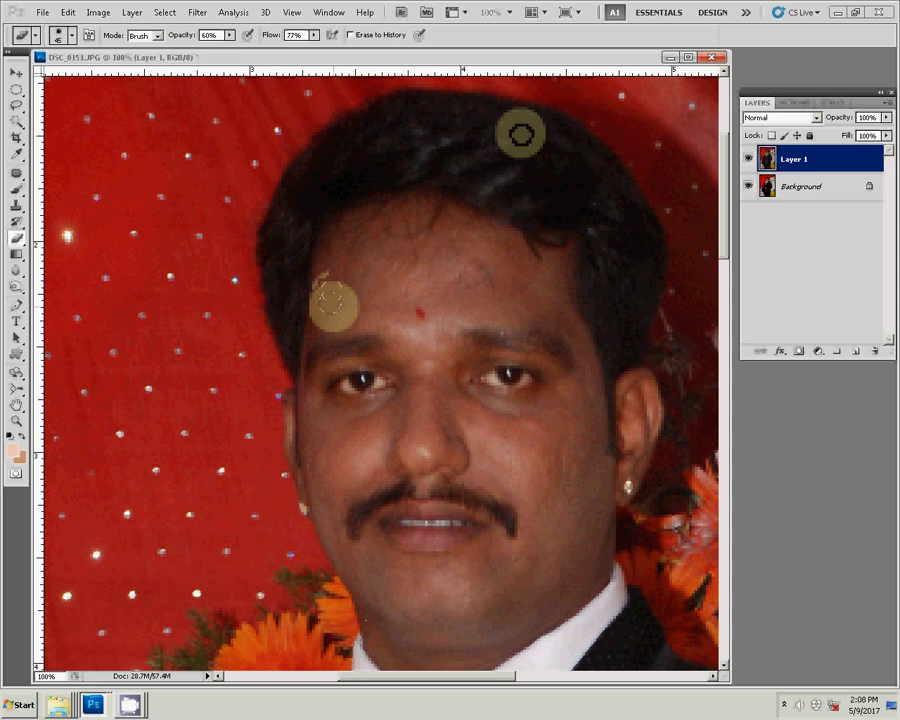
key(ctrl+alt+i)
double_click(393, 265)
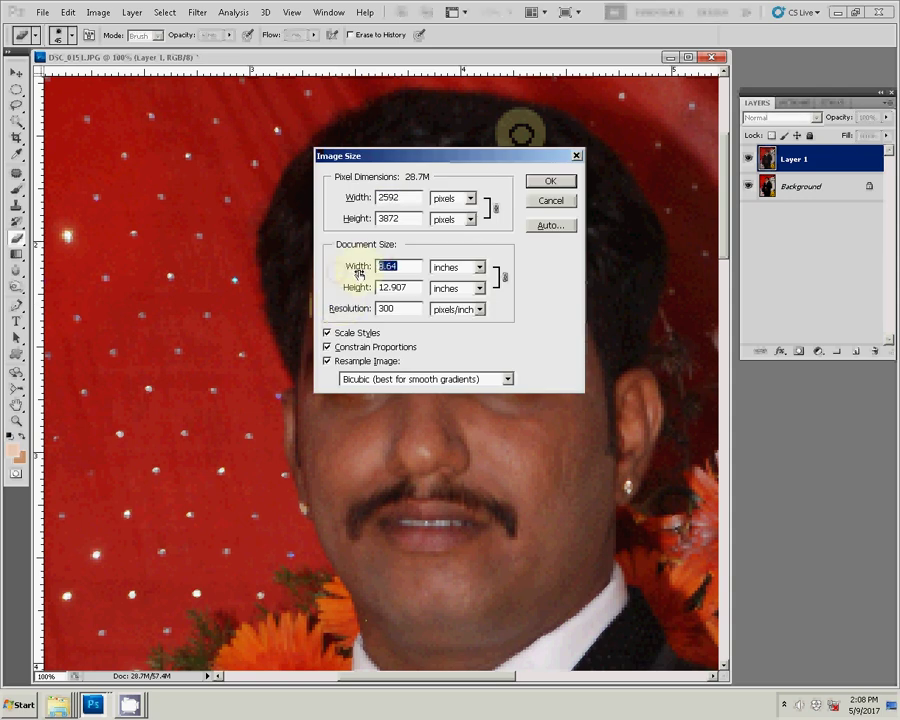
Step: Resize the groom photo to 6 inches wide (1800 × 2689 pixels)
text(6)
click(545, 183)
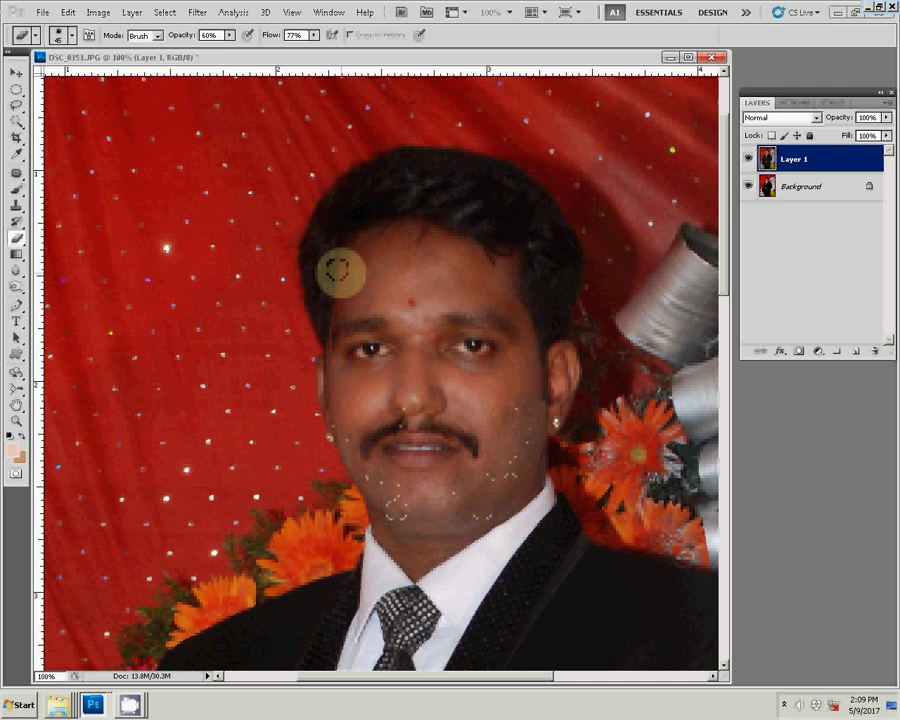
Step: Erase Layer 1 over the chin, moustache, eyebrow, right cheek and neck to reveal the smoothed skin
click(407, 487)
click(395, 433)
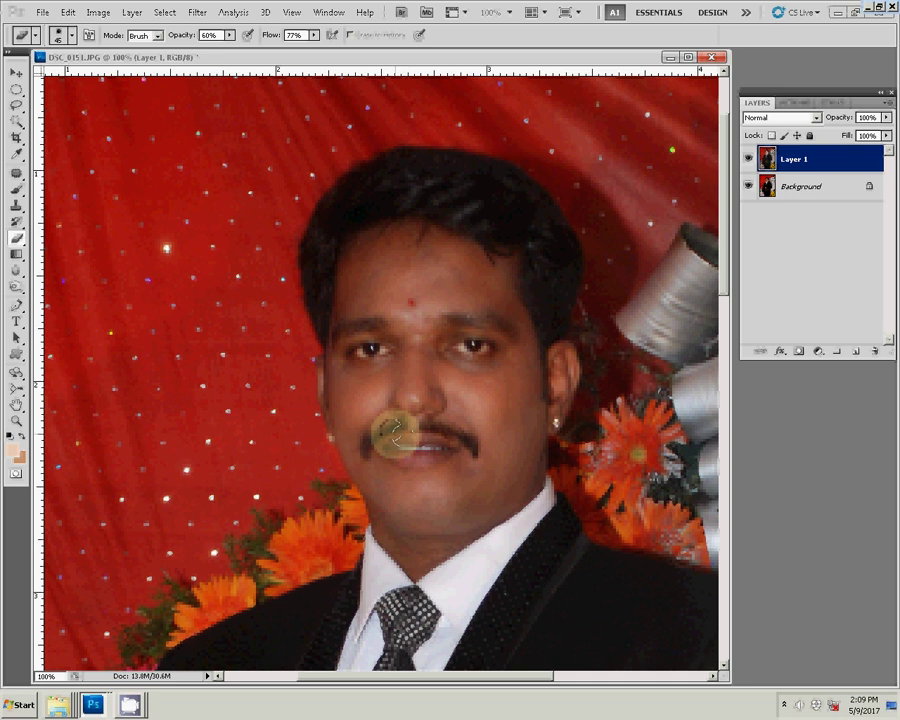
drag(395, 433, 410, 438)
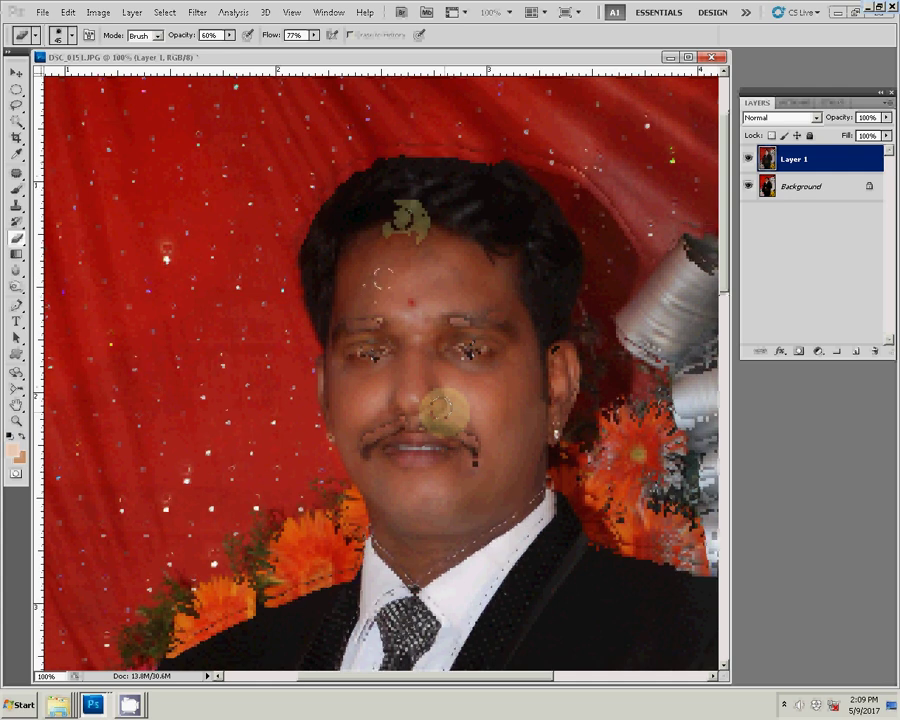
drag(342, 290, 340, 318)
click(485, 192)
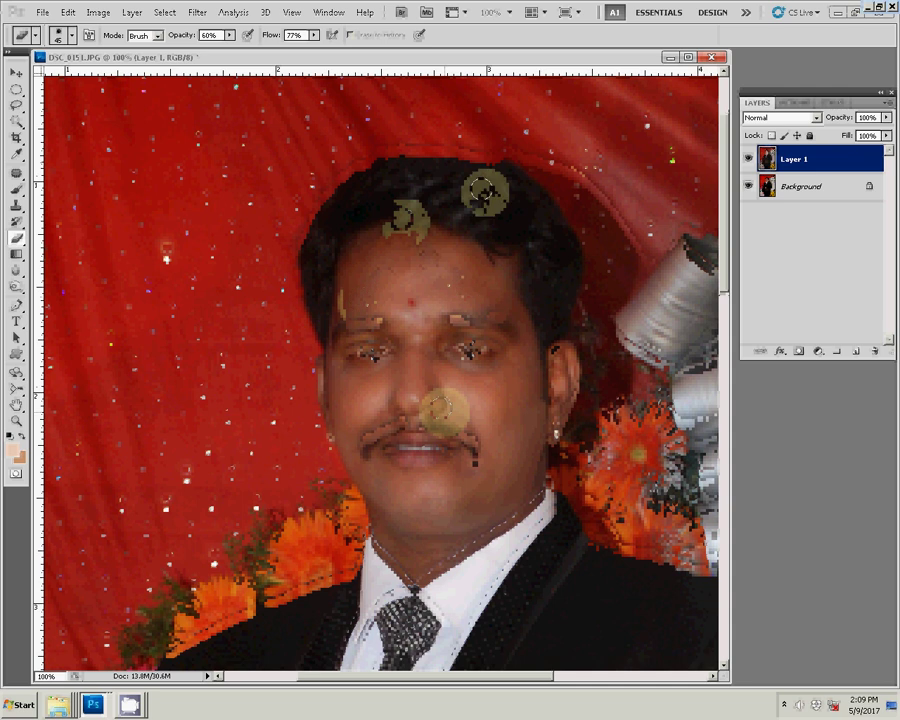
drag(546, 357, 546, 398)
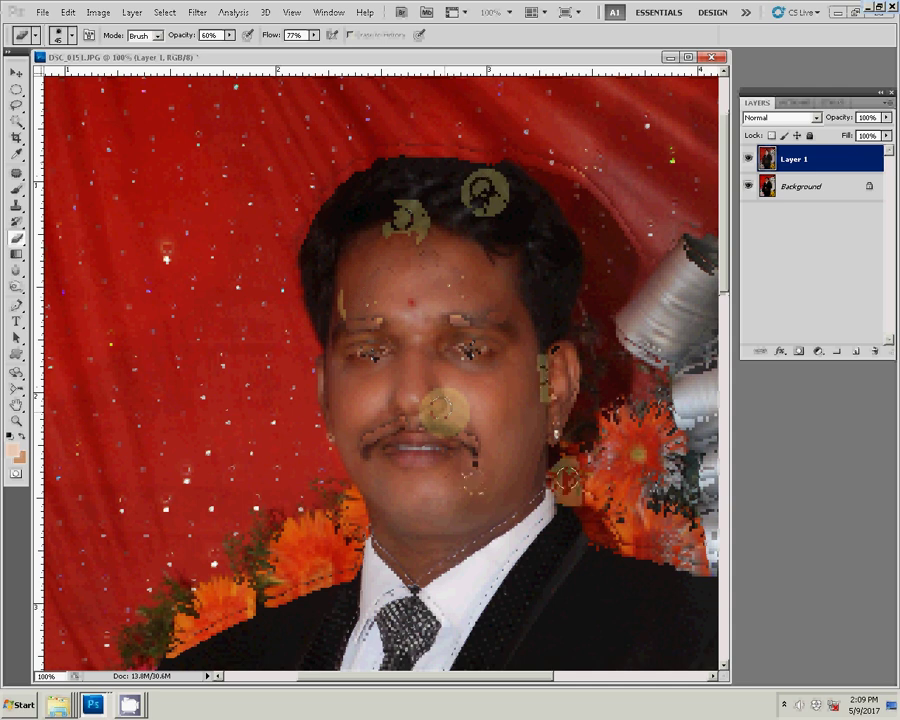
click(570, 481)
click(414, 585)
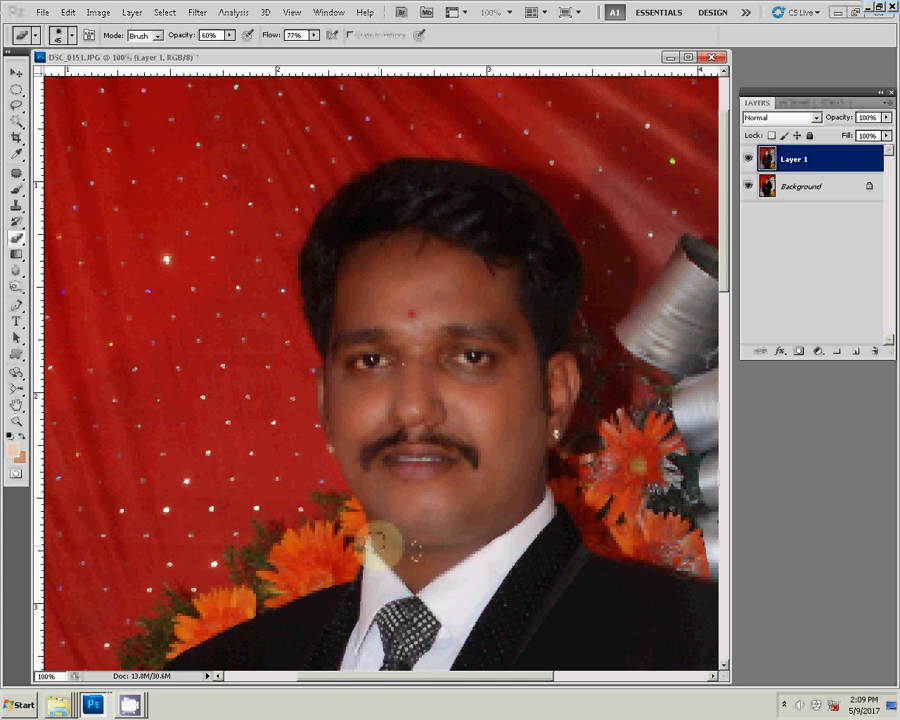
key(z)
right_click(538, 469)
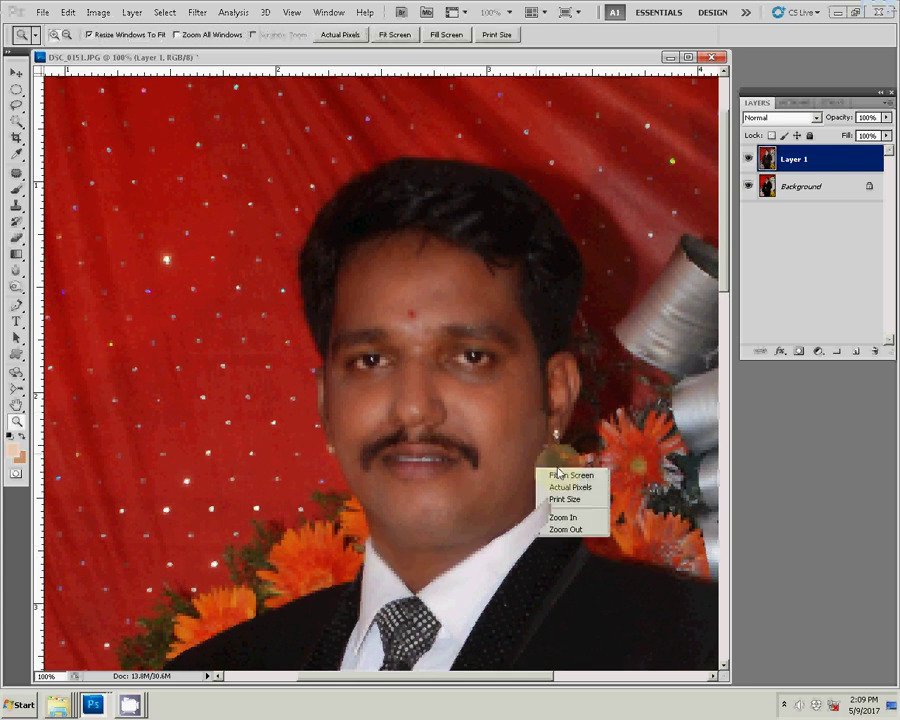
click(563, 477)
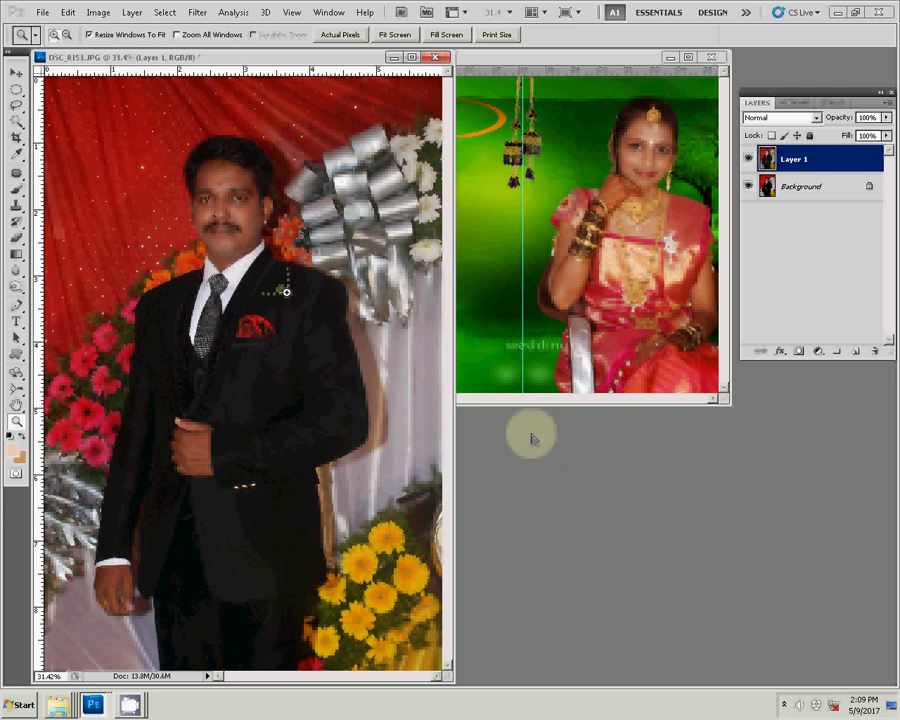
click(197, 205)
drag(325, 344, 346, 342)
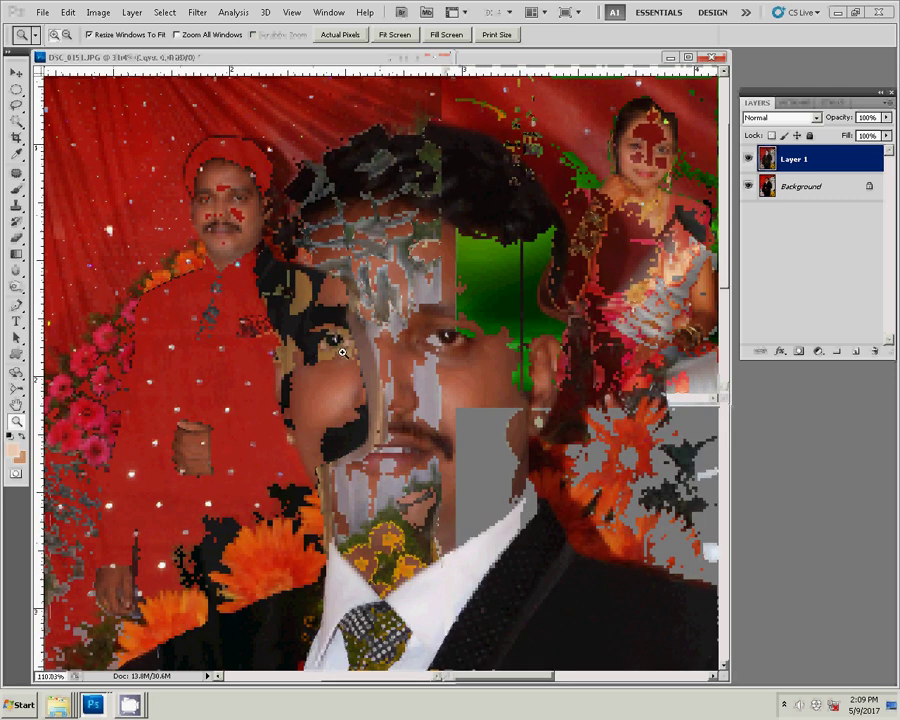
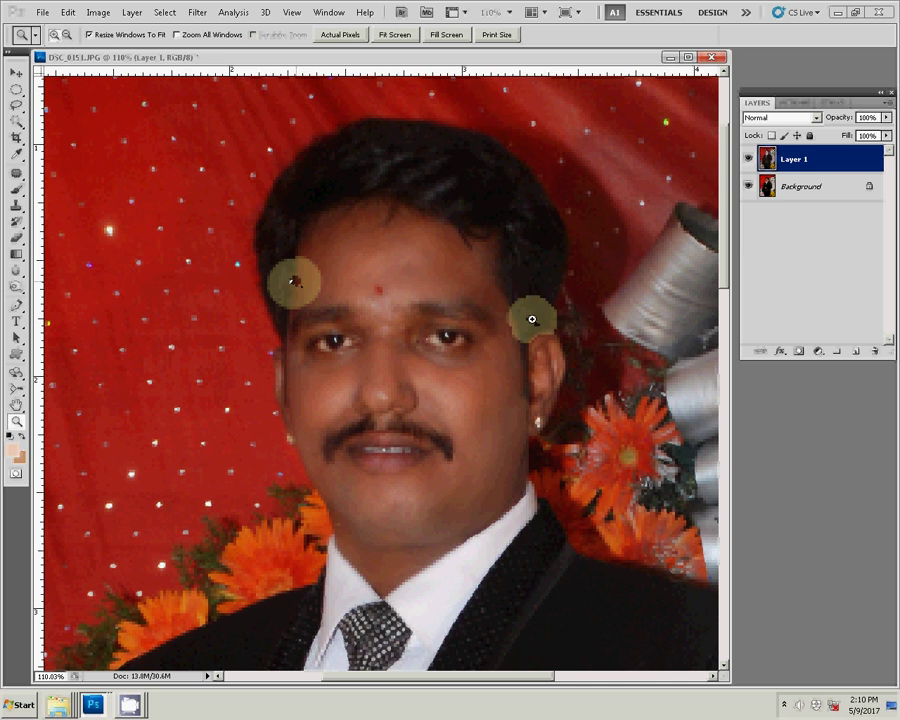
Step: Delete Layer 1, fit the photo in the window, and zoom in on the groom's face
key(ctrl+e)
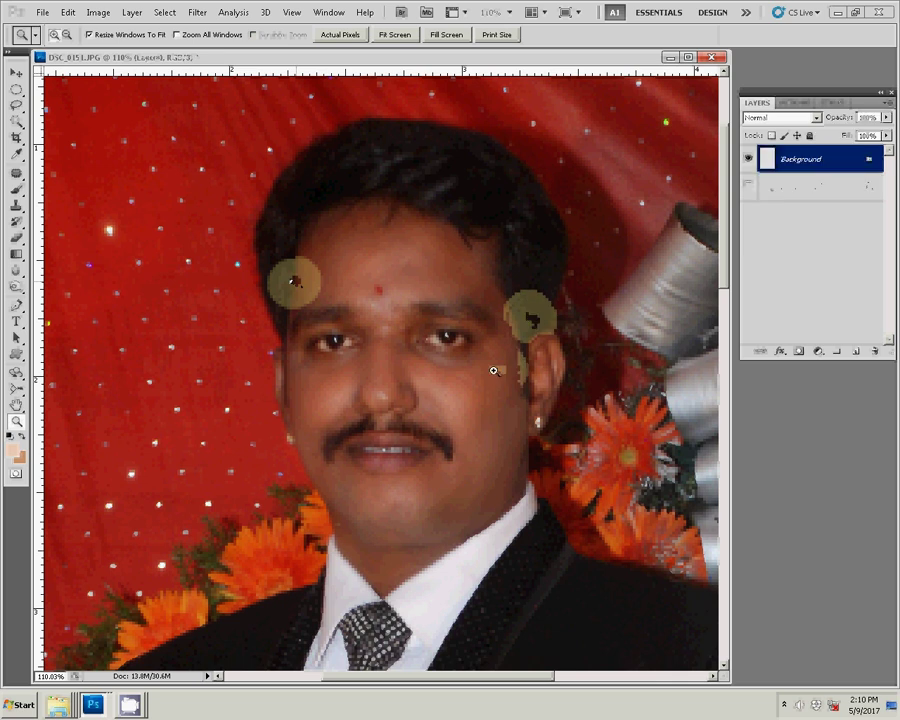
right_click(463, 345)
click(477, 350)
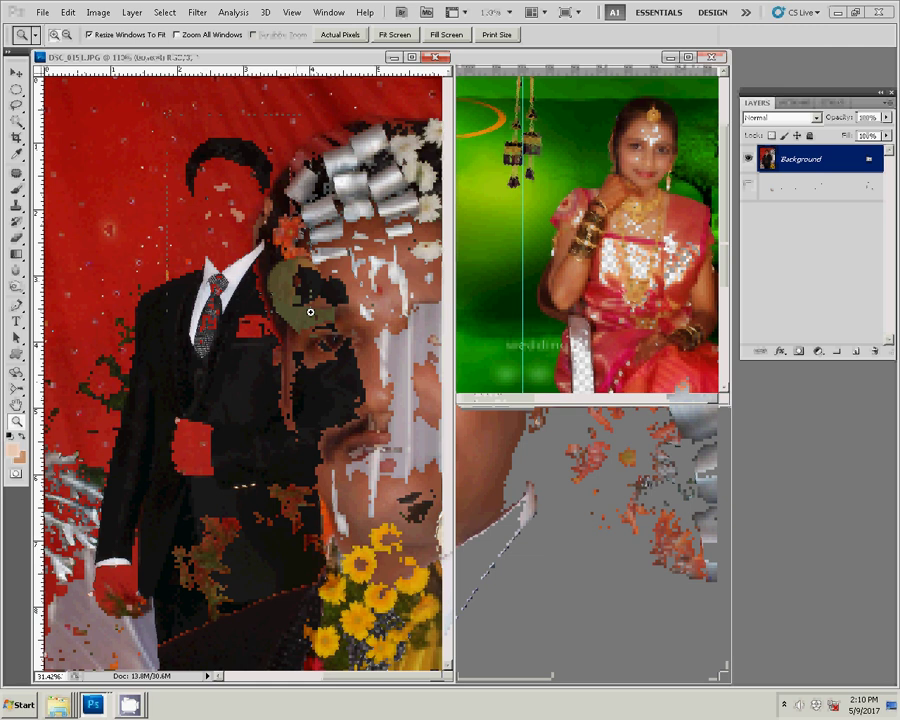
click(310, 310)
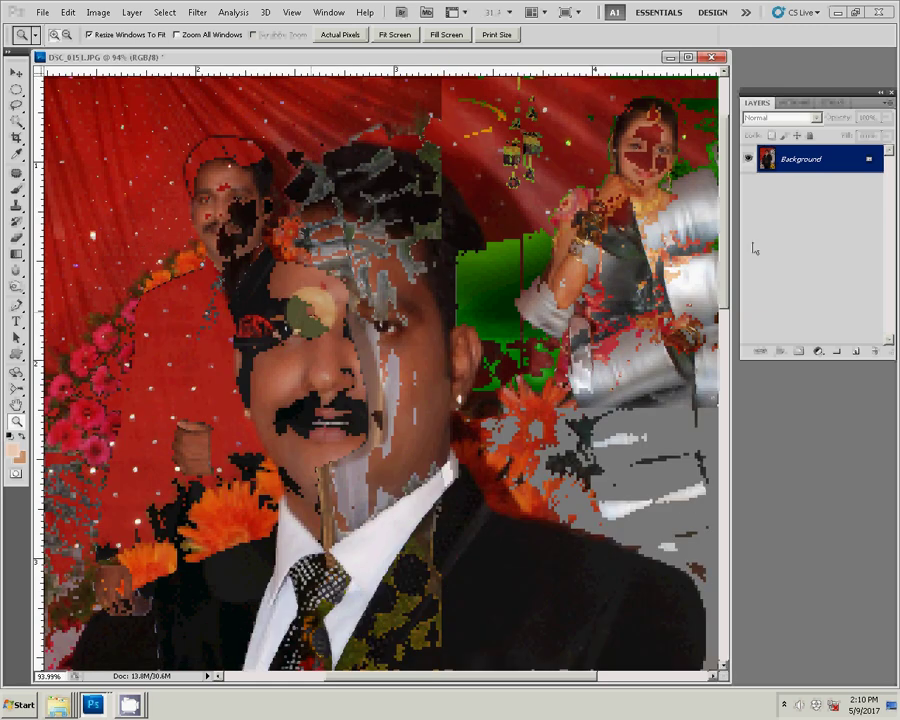
Step: Show the Actions panel and zoom to 200% near the groom's ear
click(795, 103)
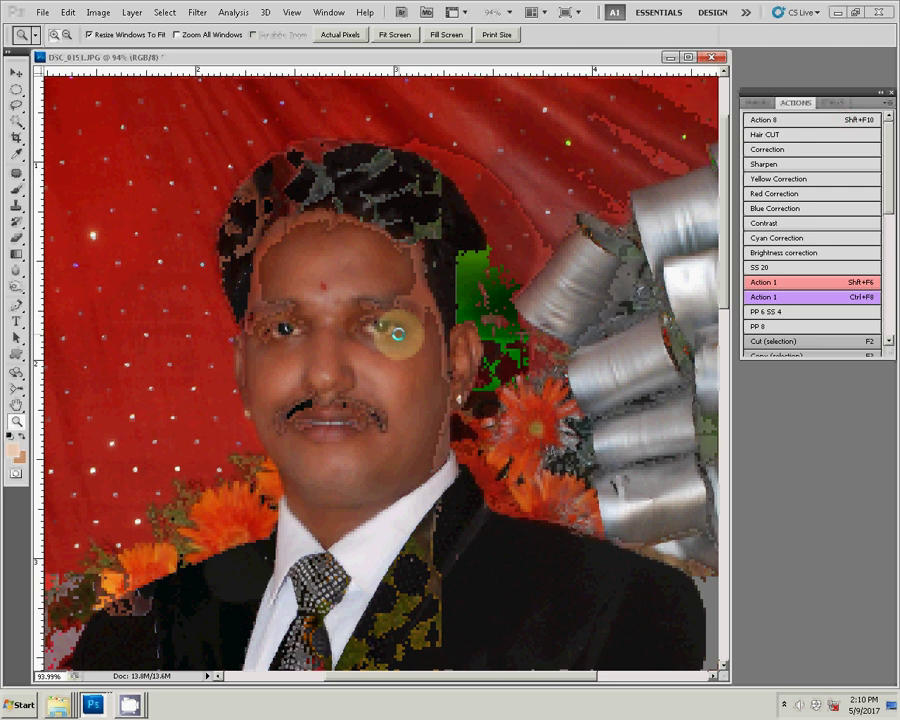
click(422, 412)
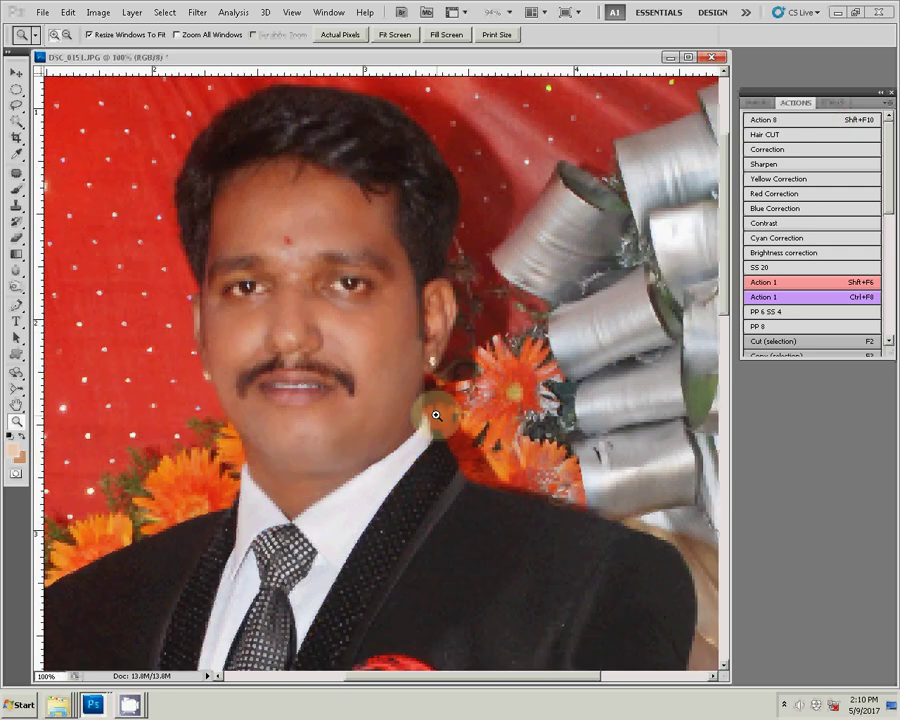
click(436, 414)
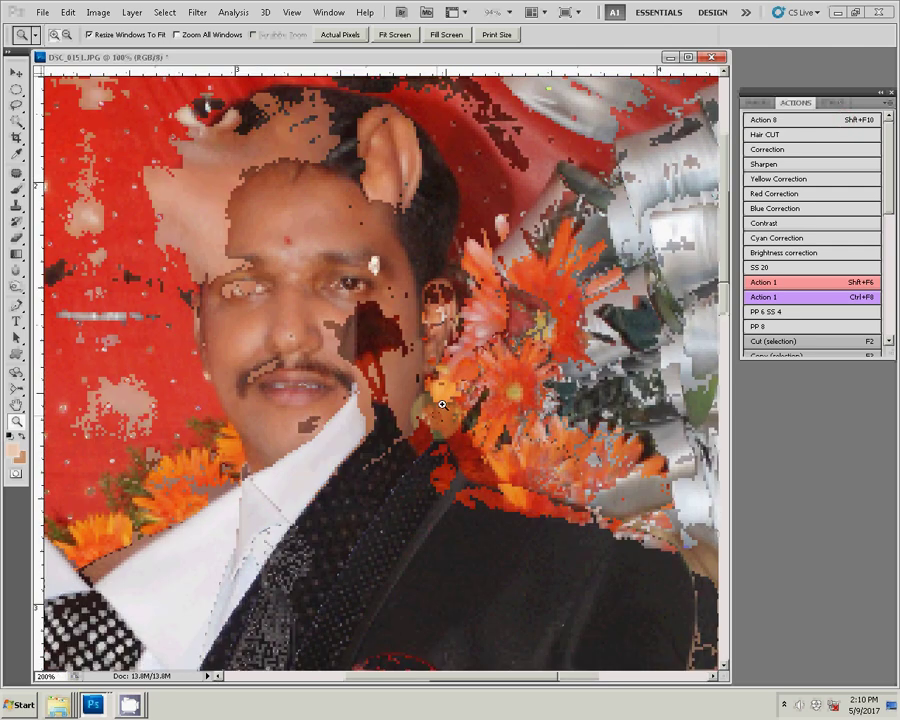
key(p)
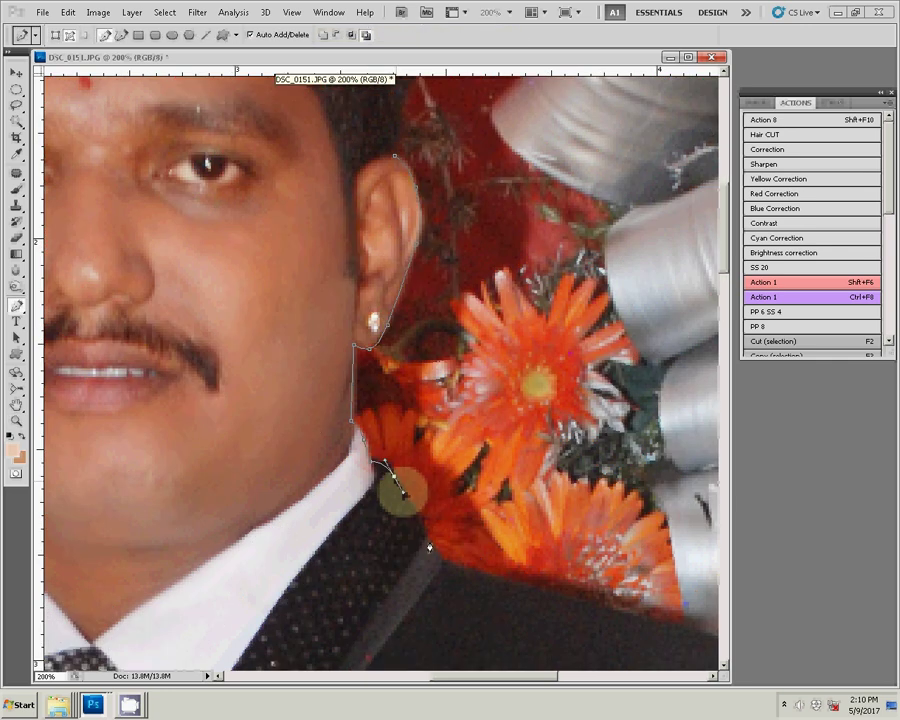
Step: Trace the pen path from the collar along the groom's jacket shoulder edge
click(478, 577)
drag(600, 604, 236, 350)
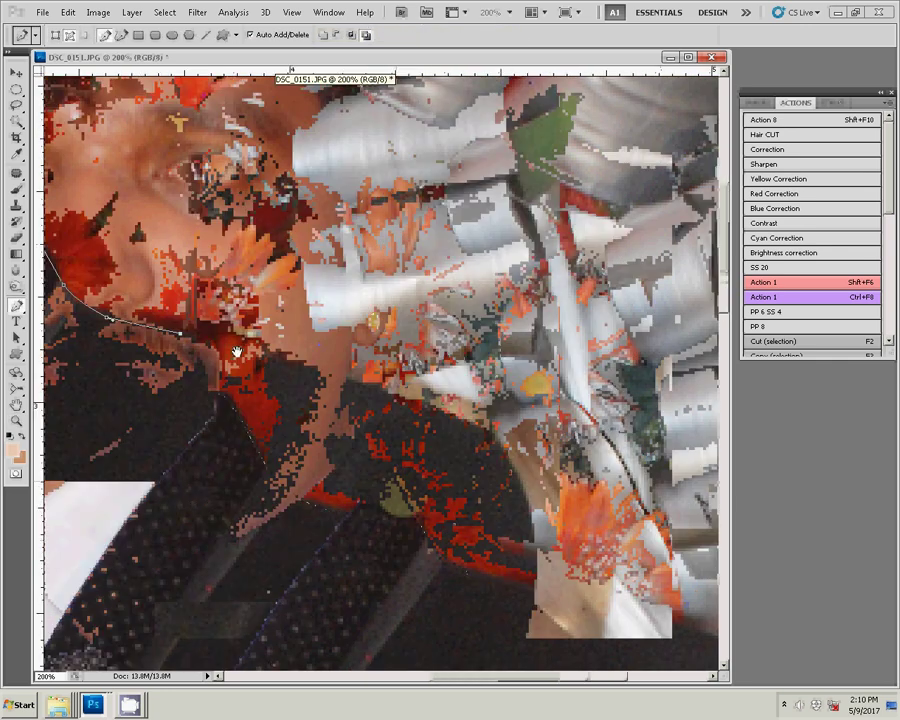
drag(342, 382, 408, 405)
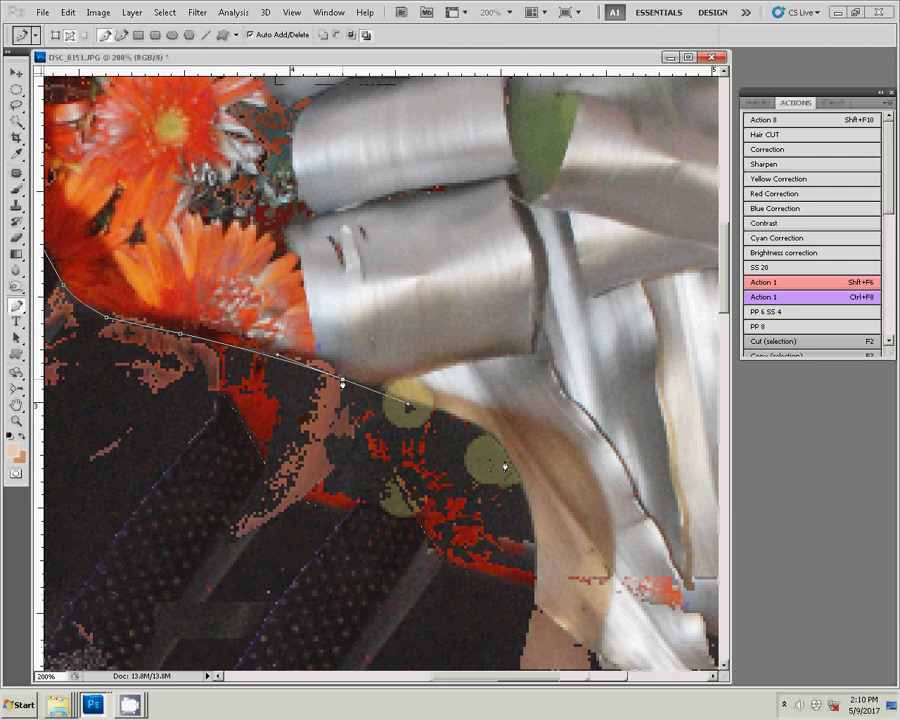
drag(470, 300, 456, 219)
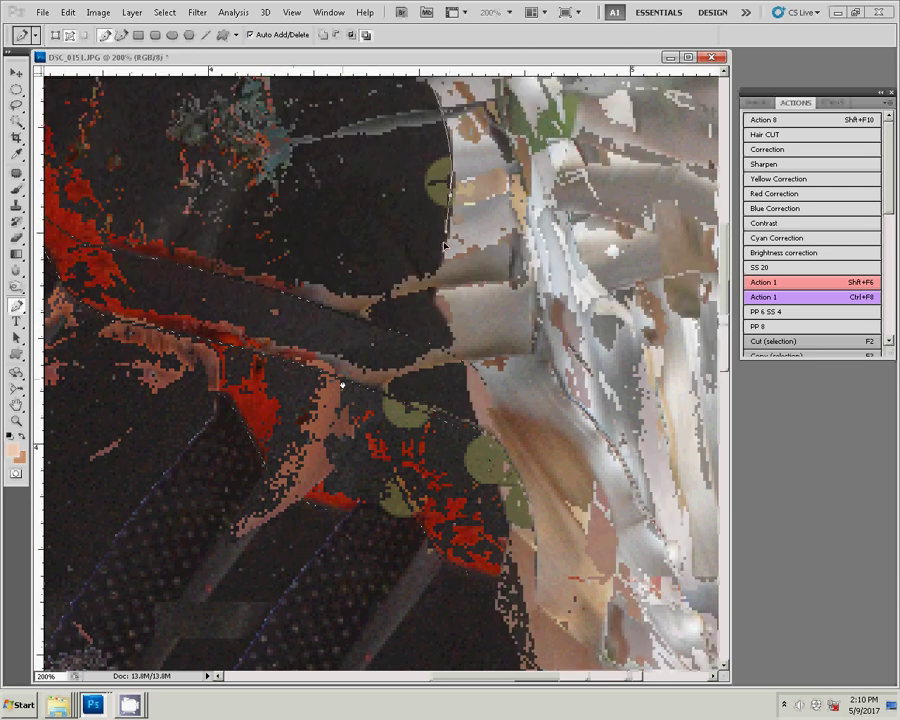
click(457, 355)
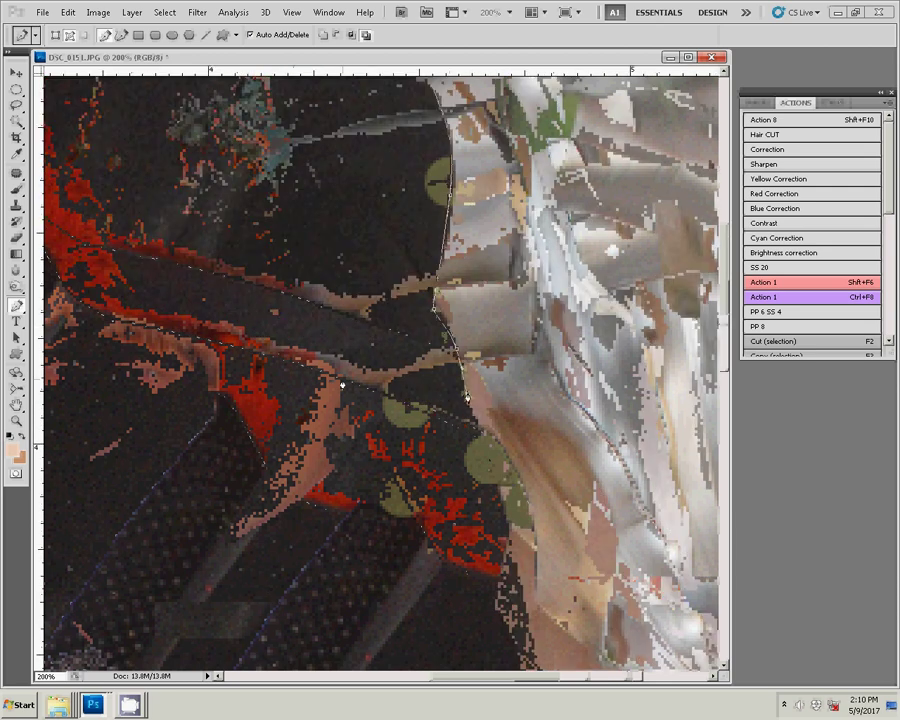
mouse_move(510, 543)
mouse_down()
mouse_move(521, 597)
mouse_move(354, 281)
mouse_up()
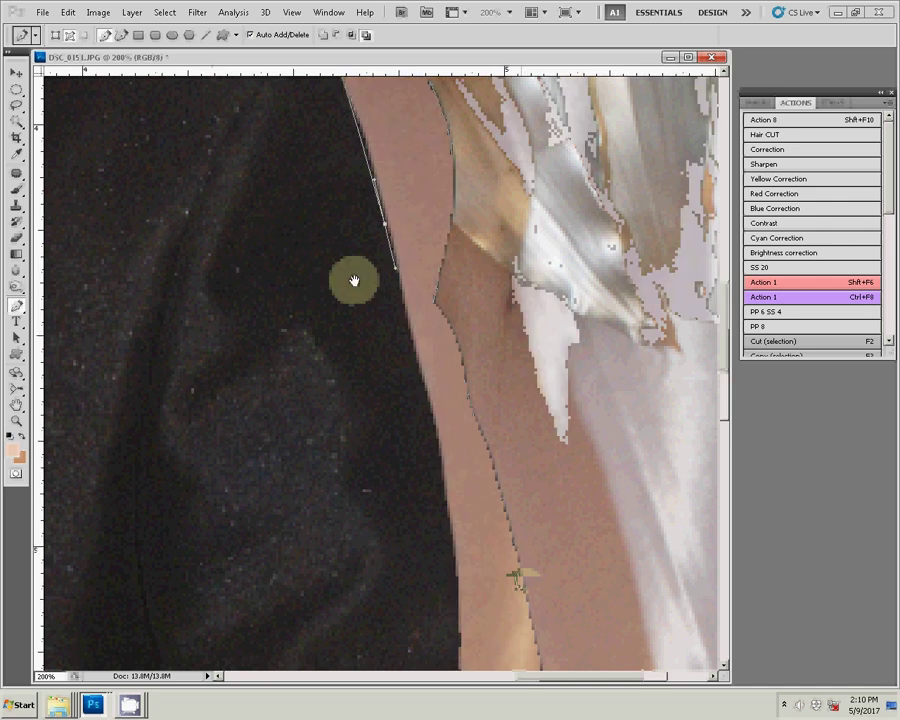
click(442, 552)
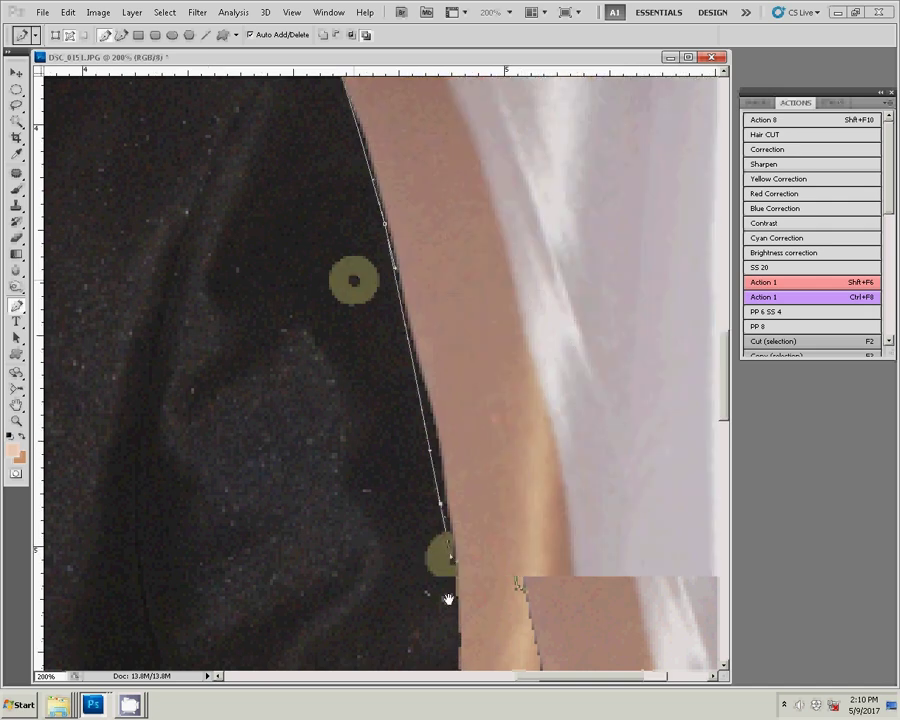
key(ctrl+Return)
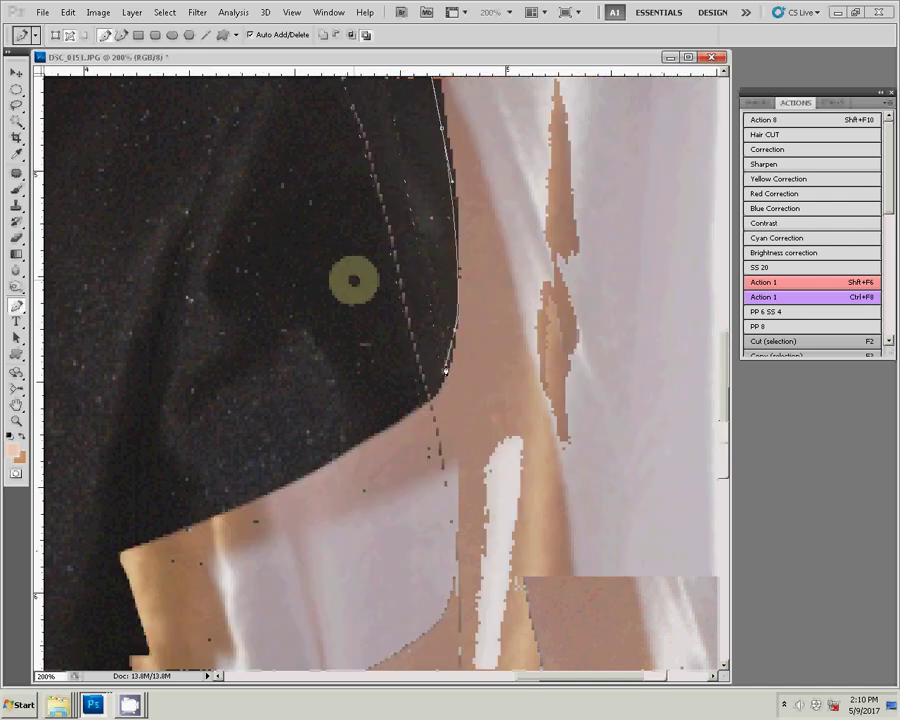
Step: Continue the path down the jacket side, past the flowers, to the sleeve and hand
drag(370, 412, 325, 452)
mouse_move(228, 471)
mouse_down()
mouse_move(457, 288)
mouse_move(357, 402)
mouse_up()
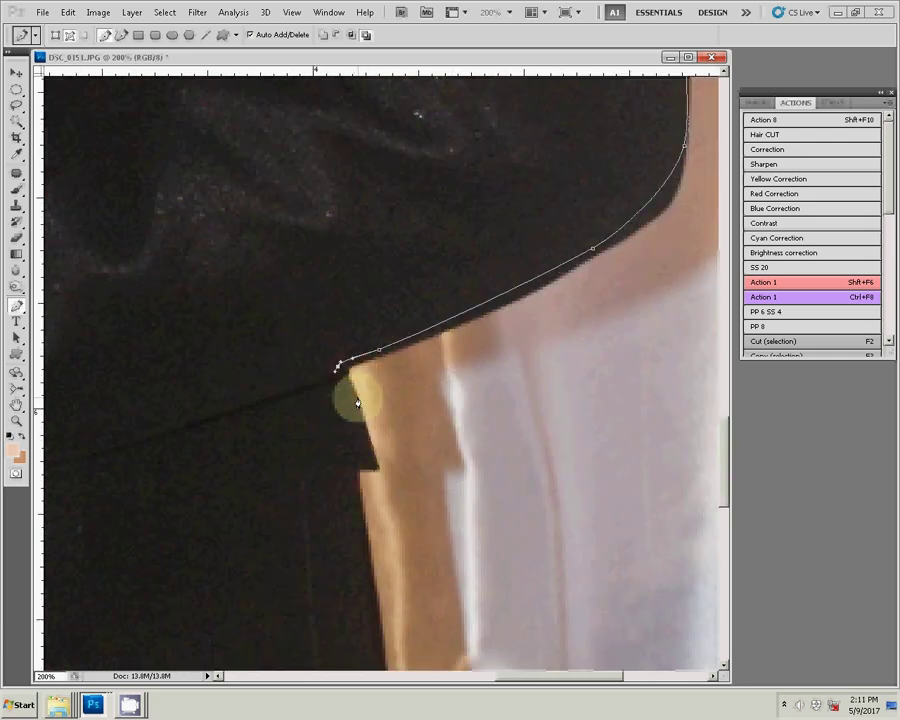
drag(362, 468, 369, 132)
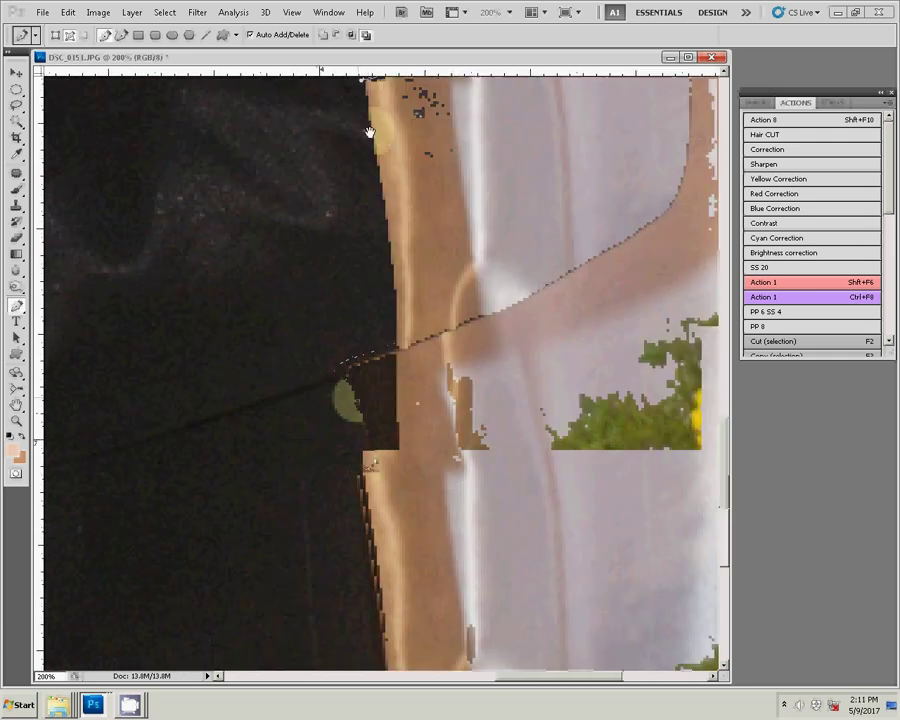
drag(396, 350, 396, 432)
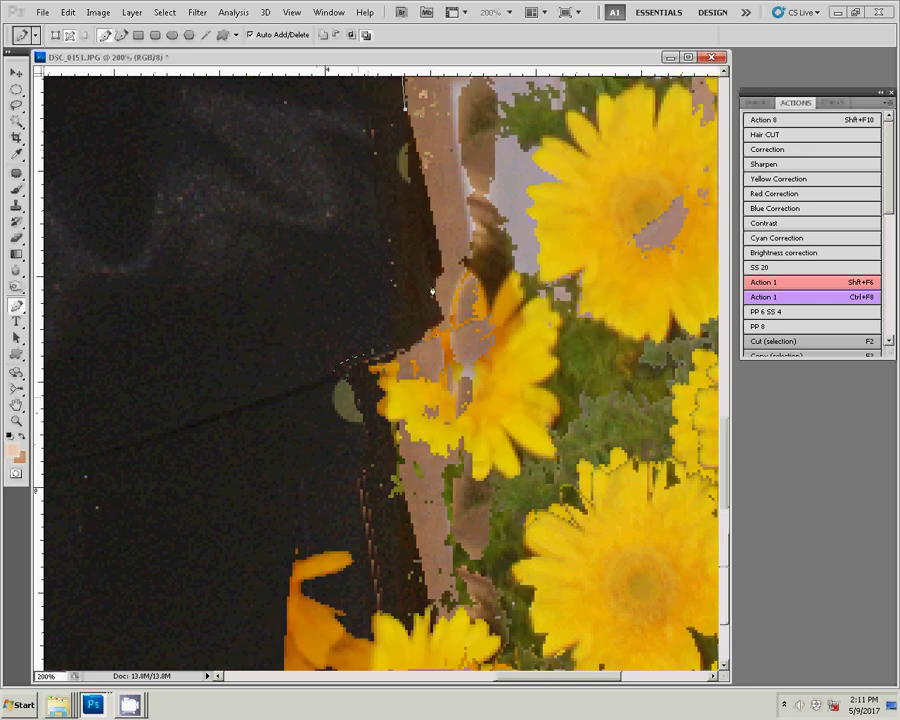
mouse_move(300, 380)
mouse_down()
mouse_move(300, 422)
mouse_move(402, 215)
mouse_up()
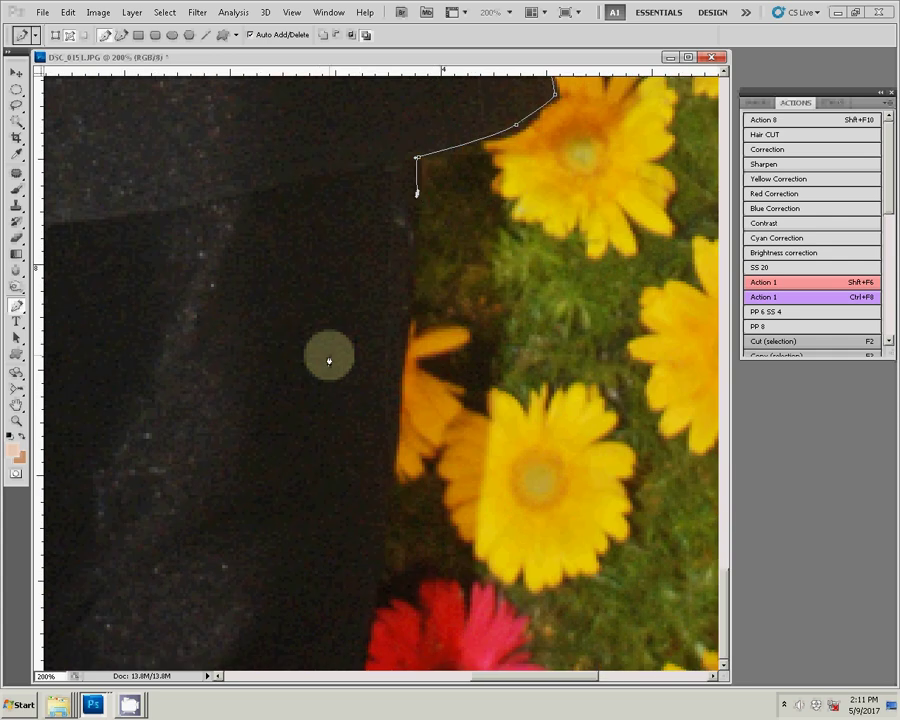
drag(361, 662, 343, 636)
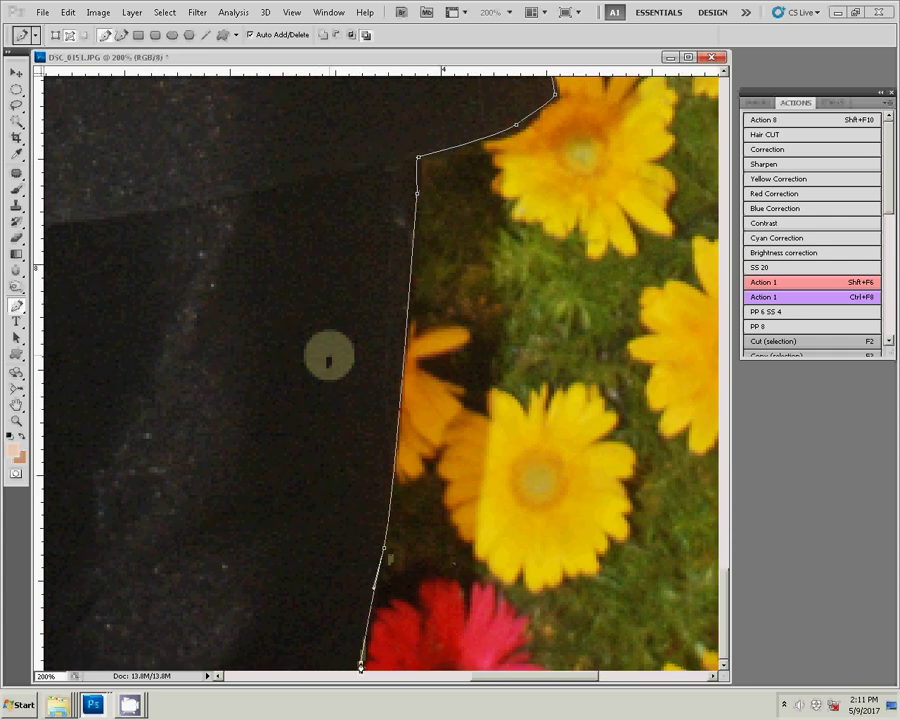
drag(305, 563, 636, 546)
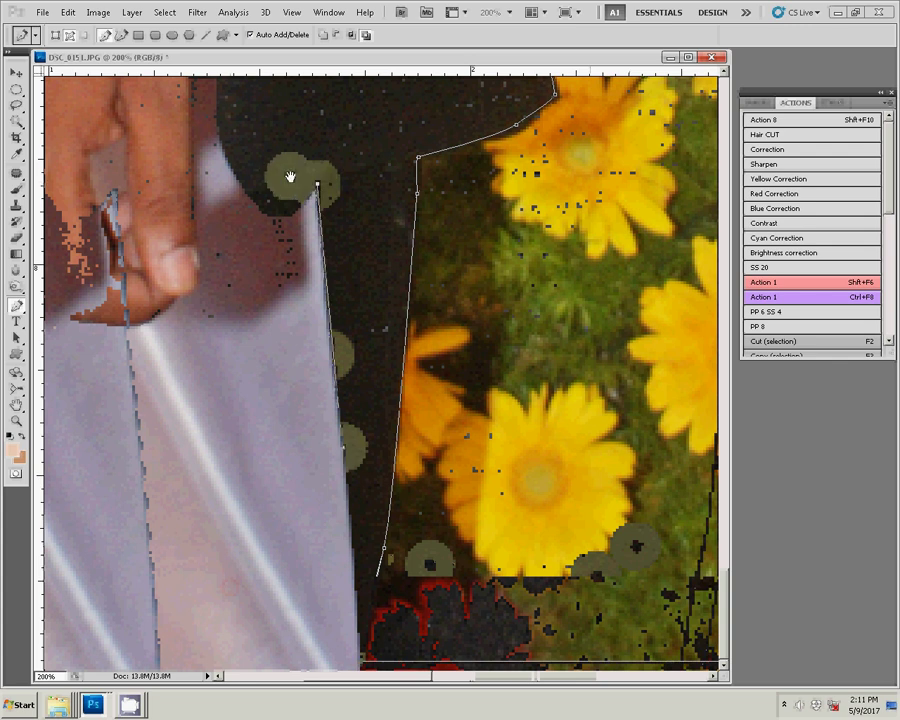
drag(291, 181, 446, 478)
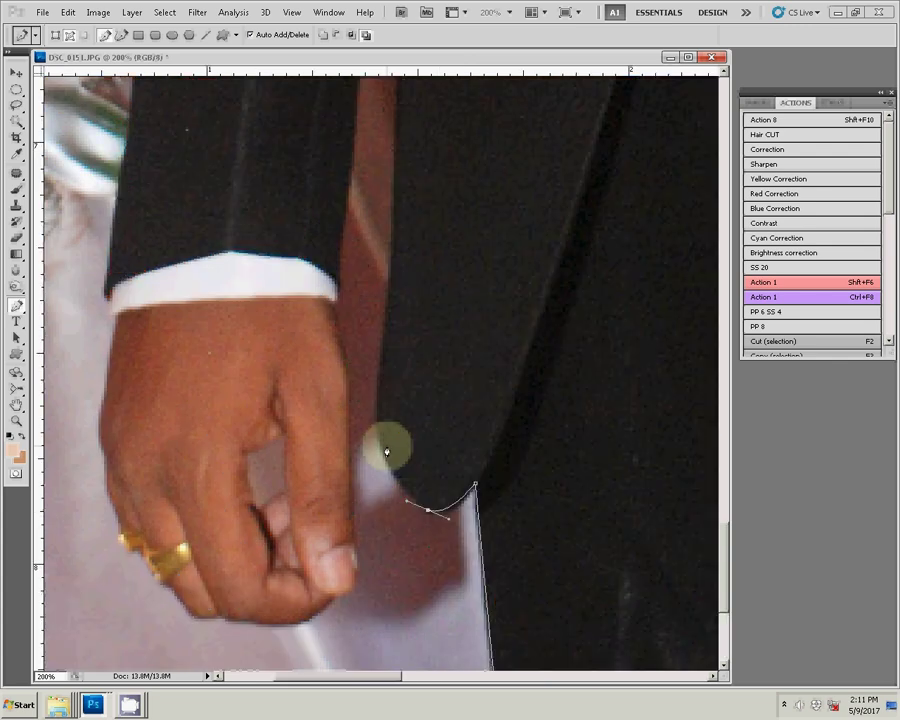
Step: Extend the path from the sleeve edge down to the cuff and beside the hand
click(394, 278)
drag(388, 506, 389, 527)
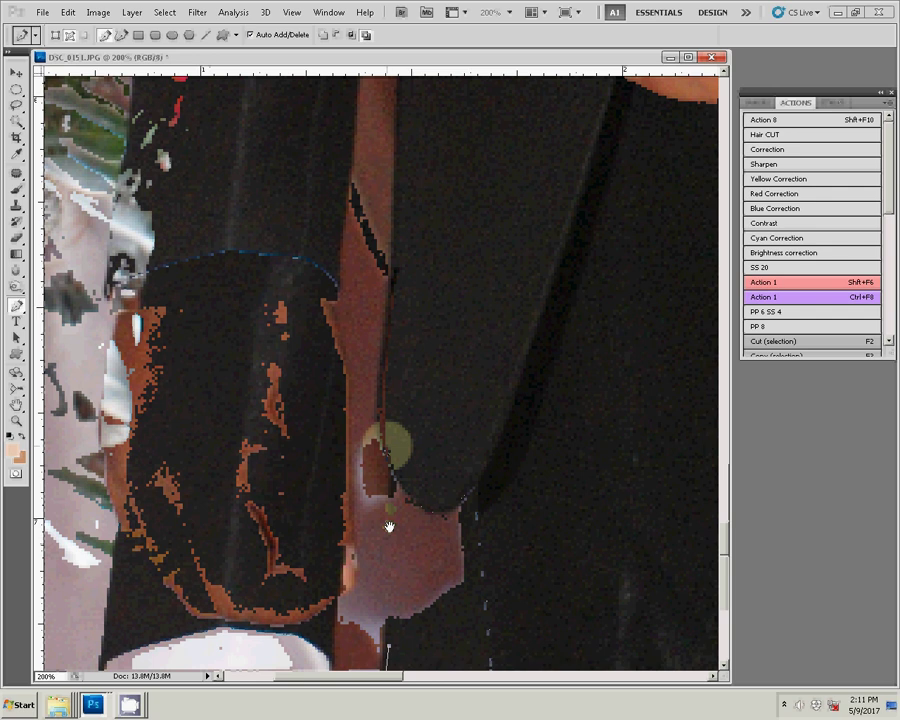
click(398, 436)
click(433, 188)
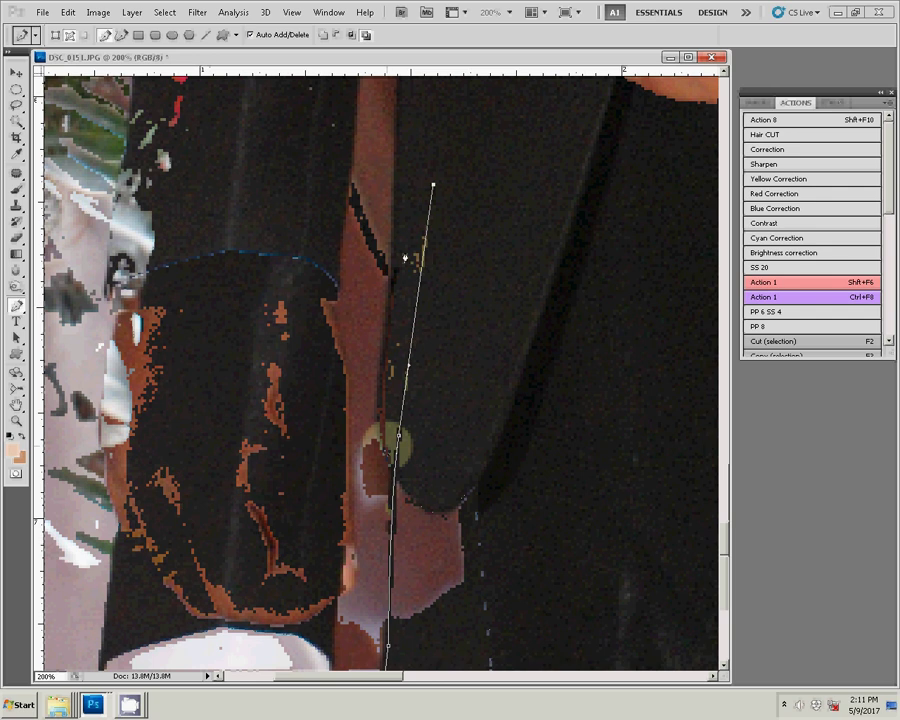
click(399, 268)
click(381, 328)
click(362, 410)
click(346, 466)
click(346, 482)
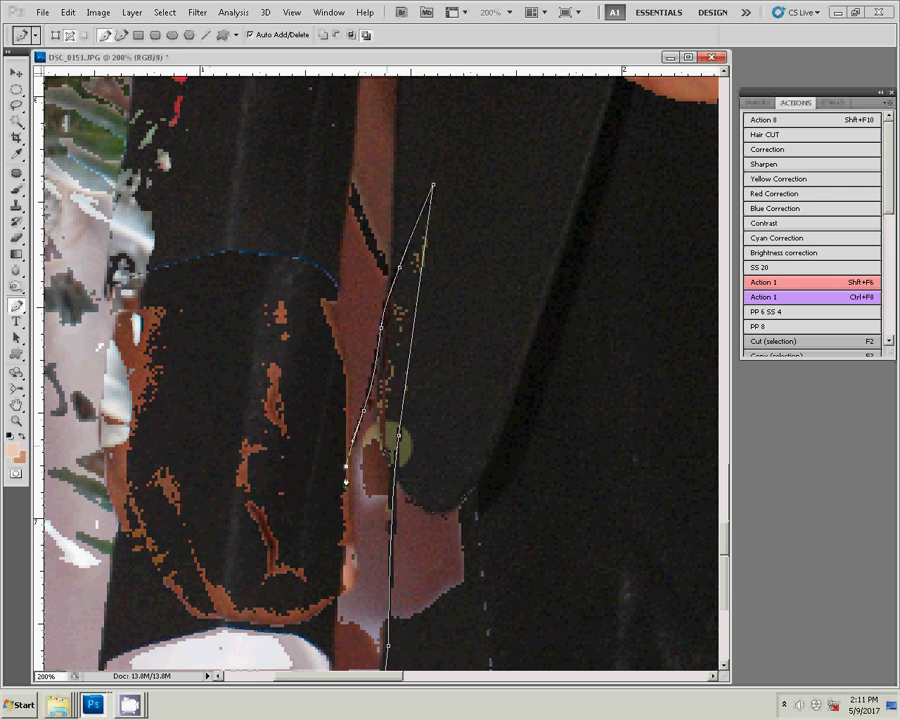
scroll(408, 357, down, 5)
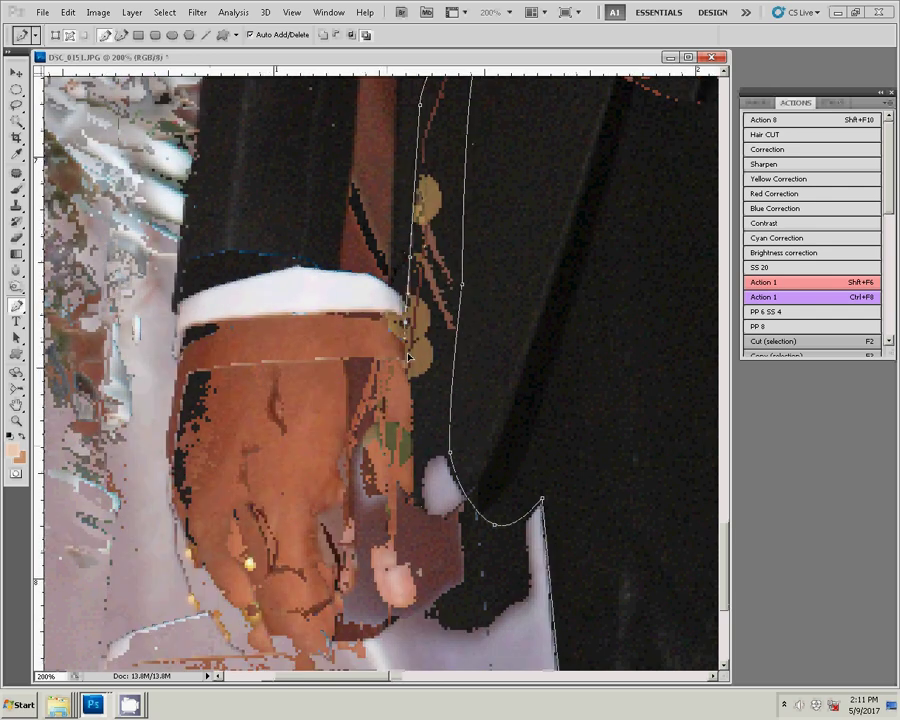
click(416, 393)
click(418, 440)
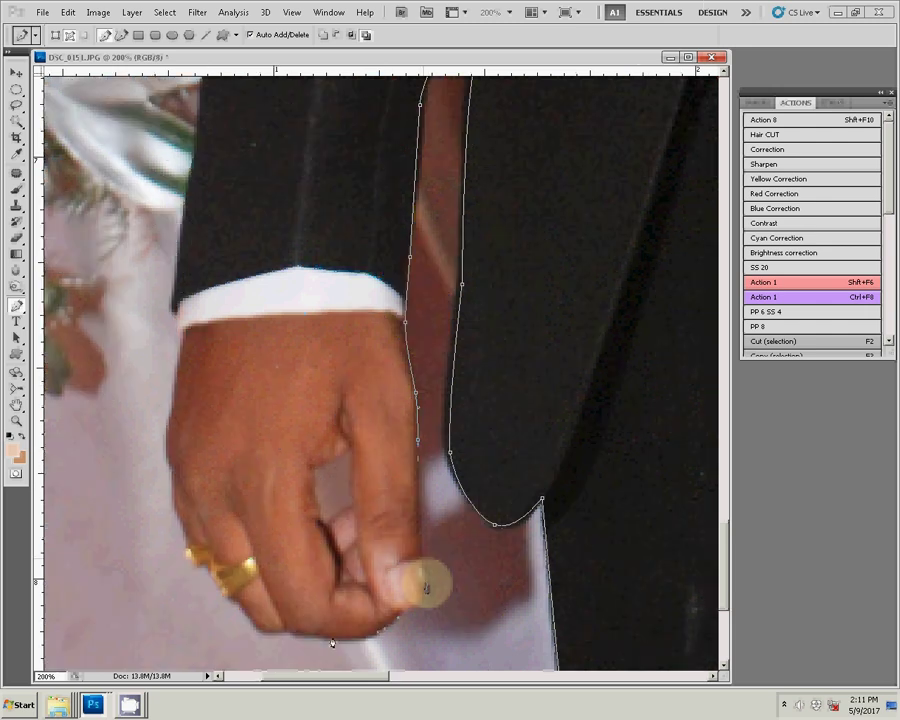
Step: Trace around the groom's hand and along the cuff
click(237, 612)
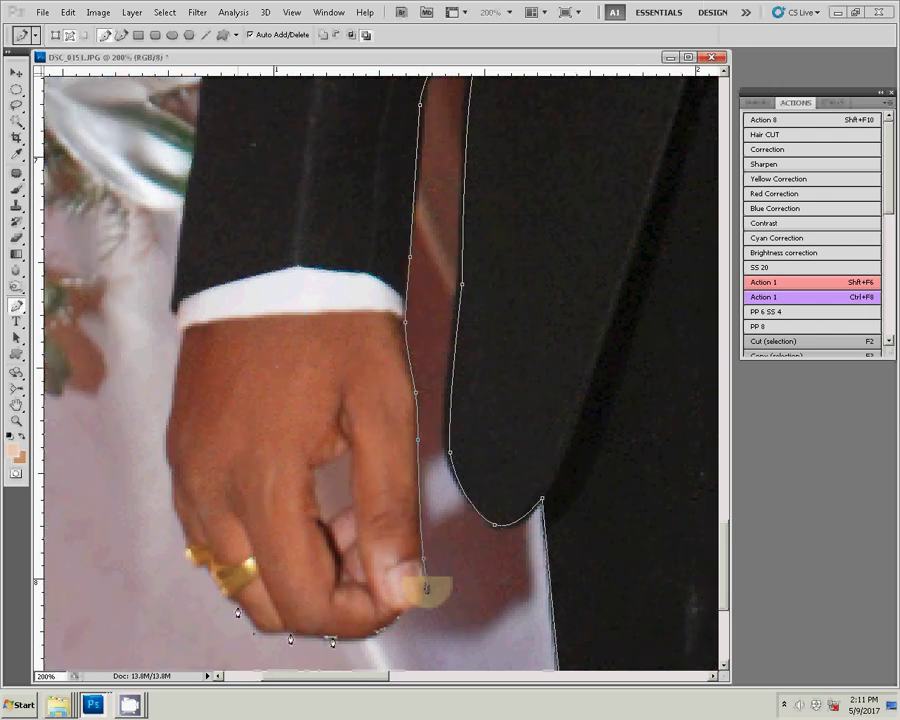
click(208, 581)
click(175, 508)
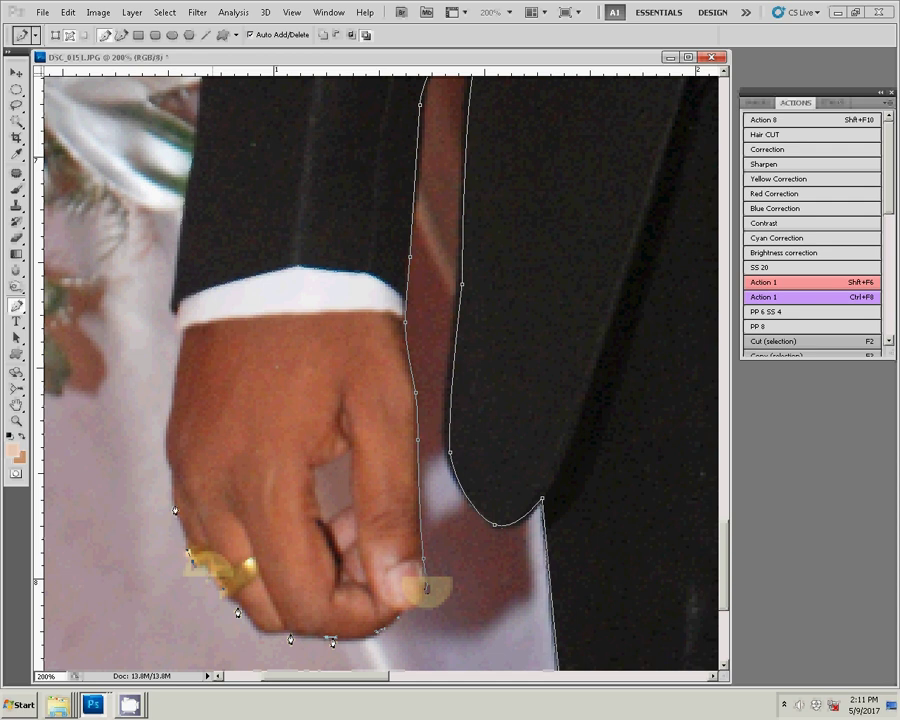
drag(166, 441, 170, 423)
click(185, 316)
click(237, 274)
drag(239, 284, 358, 426)
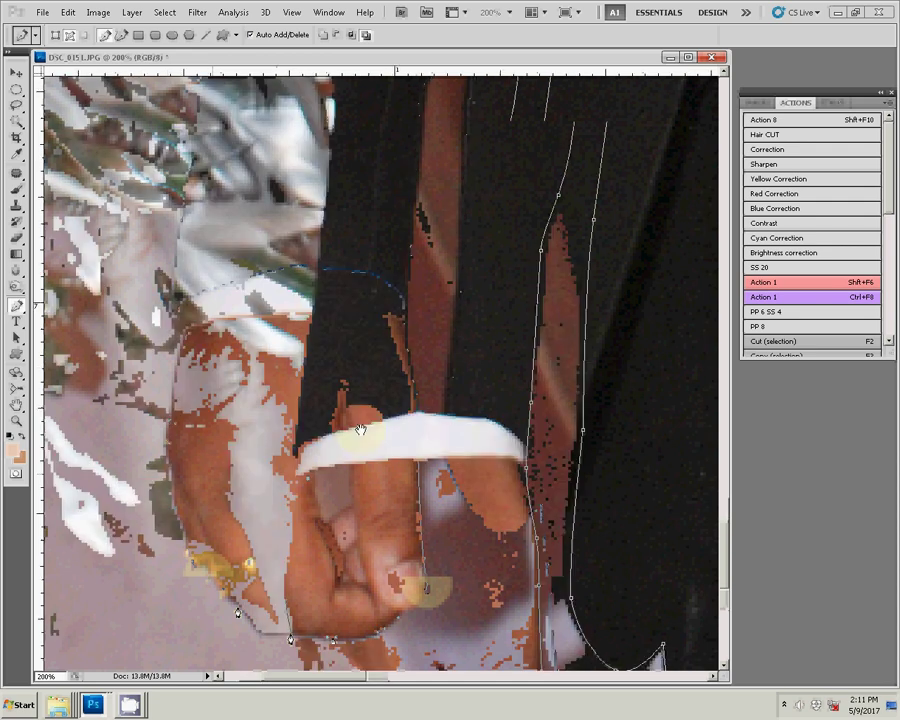
click(290, 456)
drag(290, 455, 336, 432)
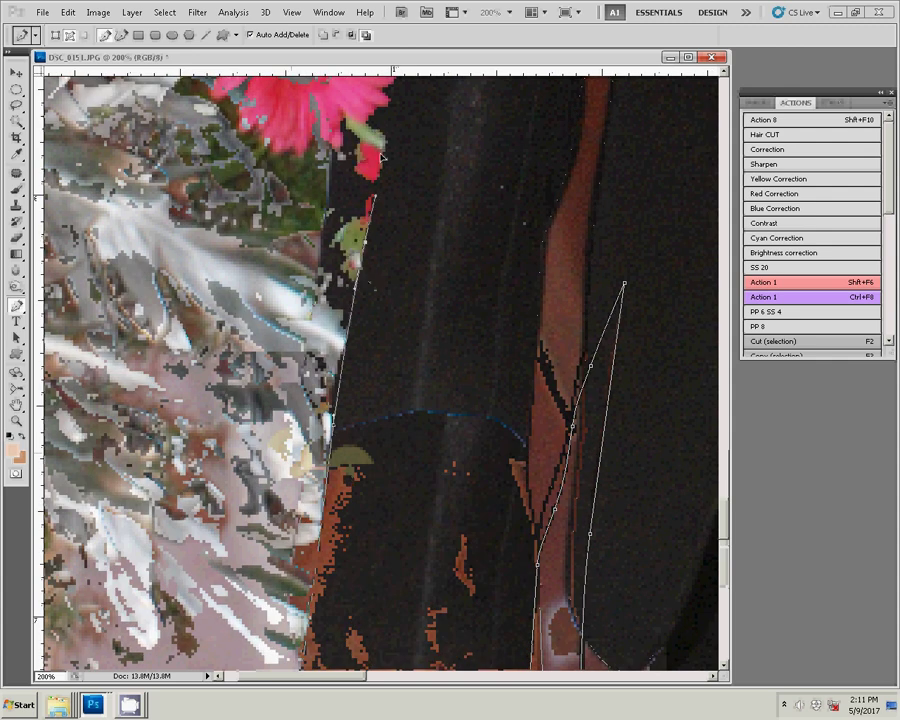
Step: Continue the outline up the suit edge and over the top of the shoulder
click(296, 425)
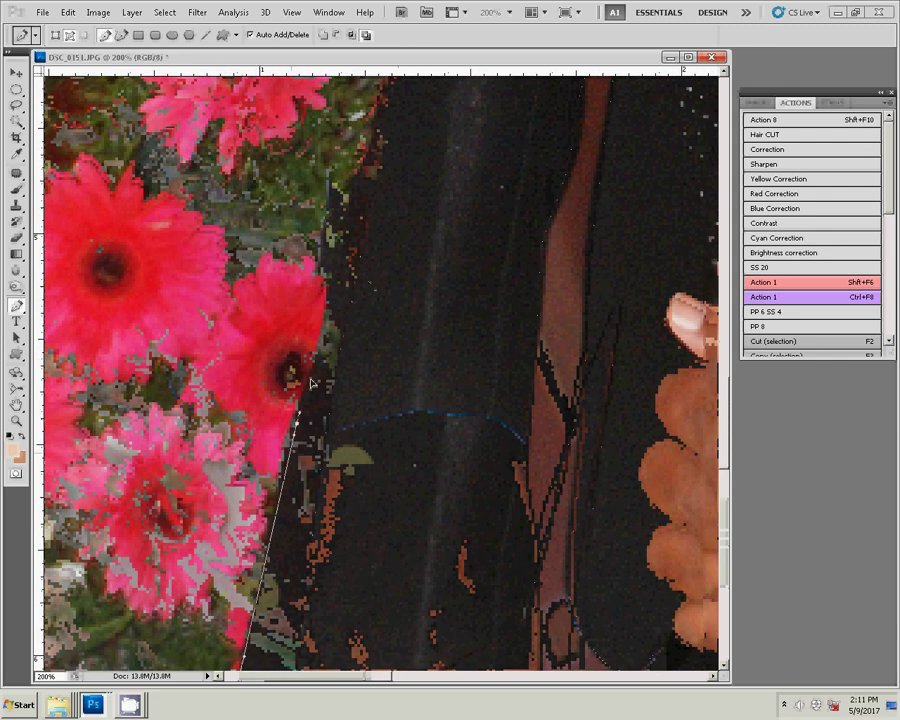
click(316, 365)
click(340, 262)
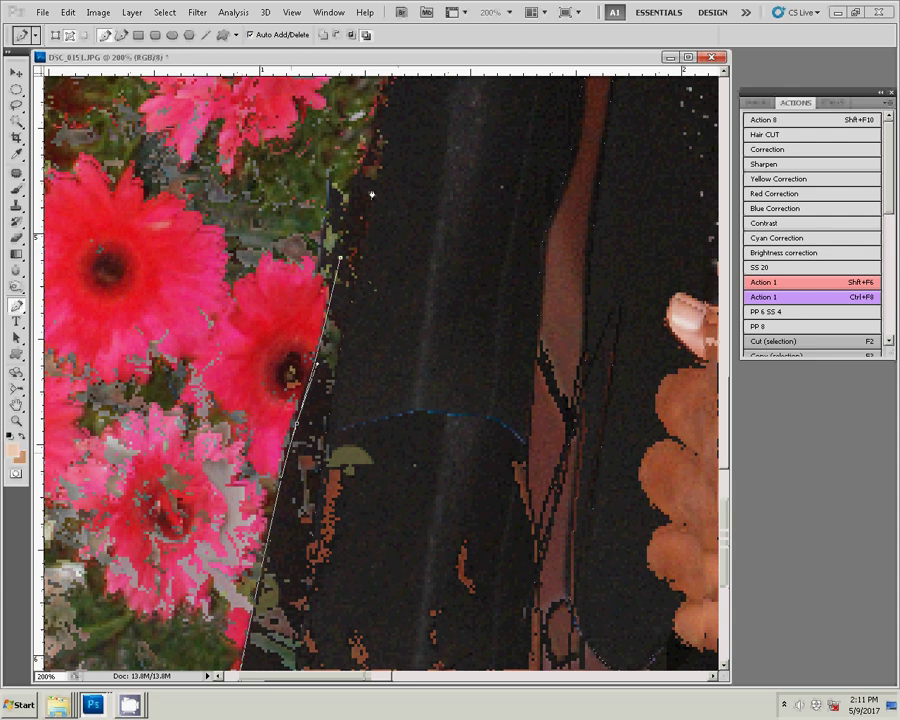
drag(380, 156, 281, 505)
drag(275, 456, 275, 410)
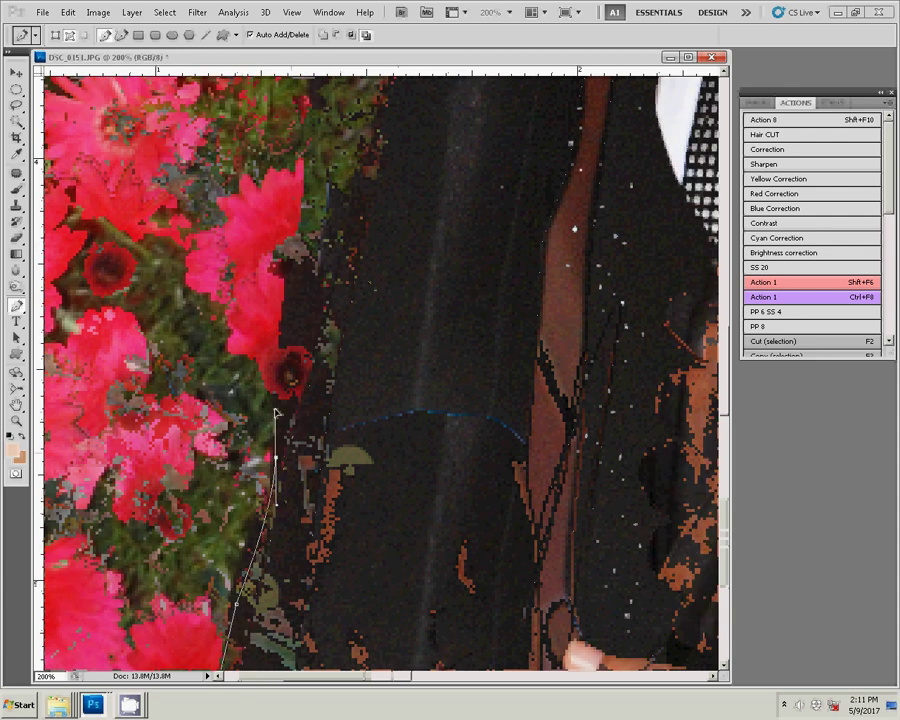
click(310, 163)
drag(310, 163, 221, 356)
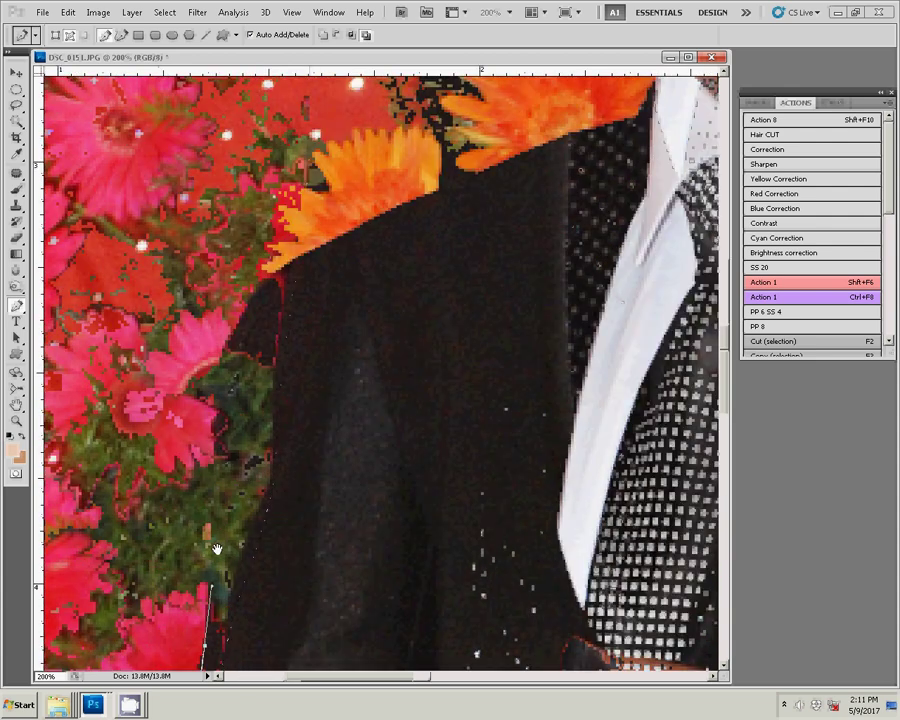
drag(267, 287, 310, 242)
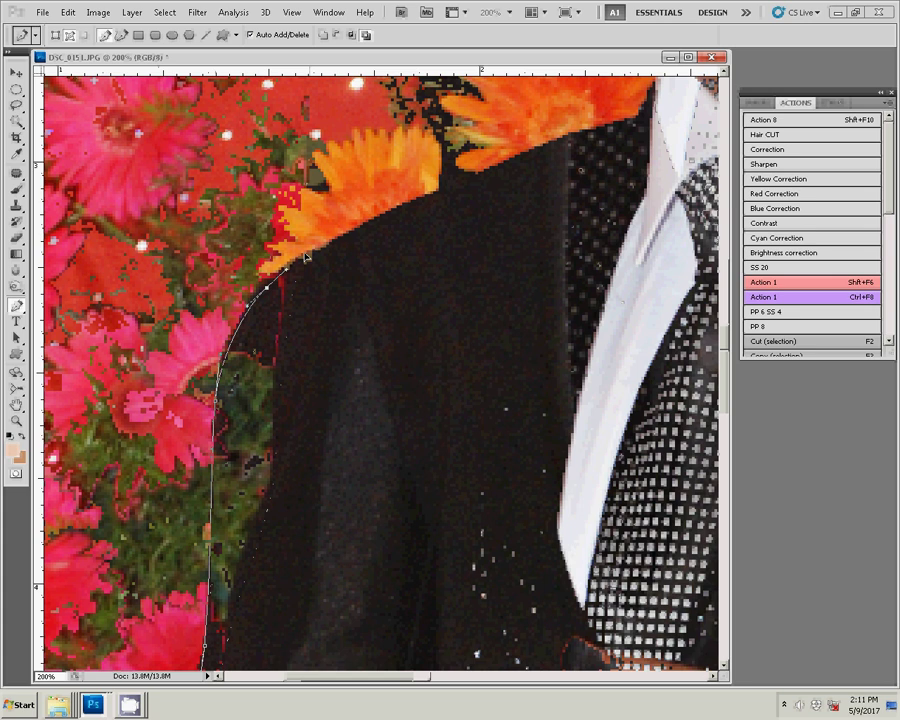
drag(466, 180, 515, 162)
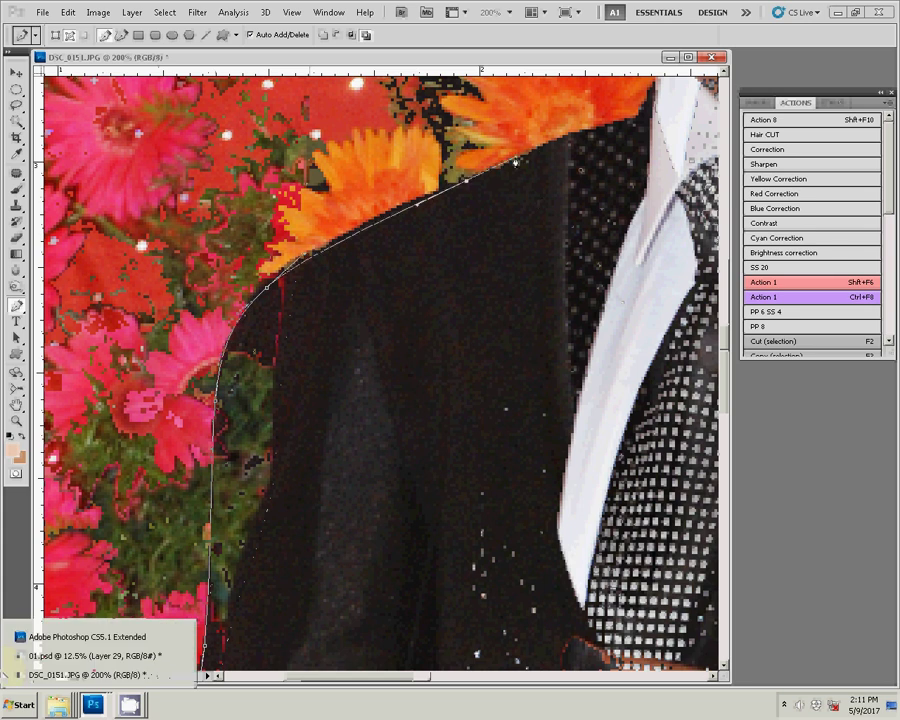
Step: Trace from the collar up the side of the groom's face
drag(595, 133, 447, 408)
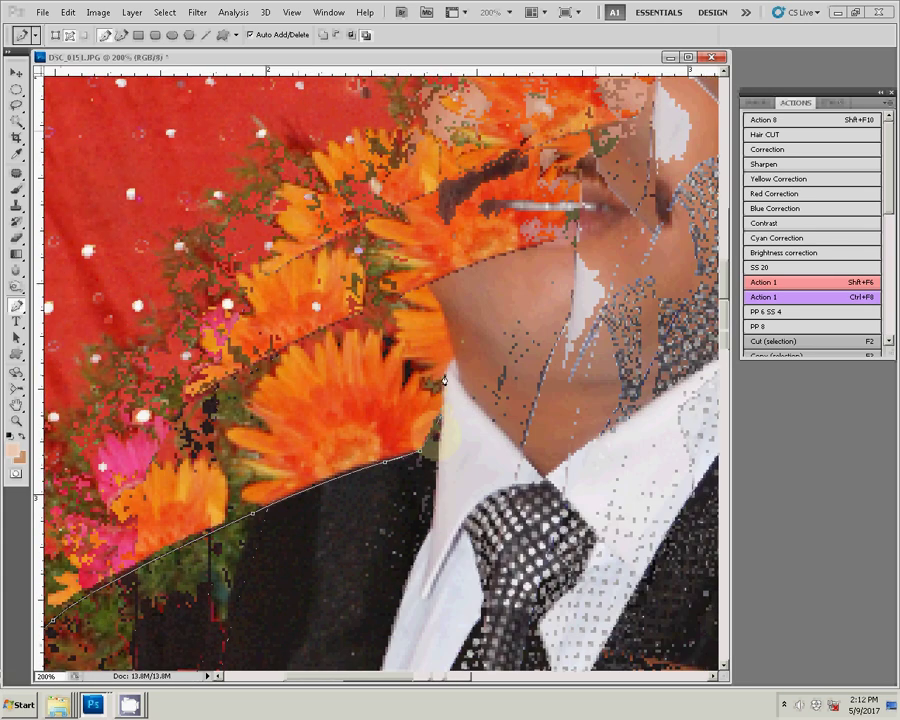
scroll(455, 364, up, 3)
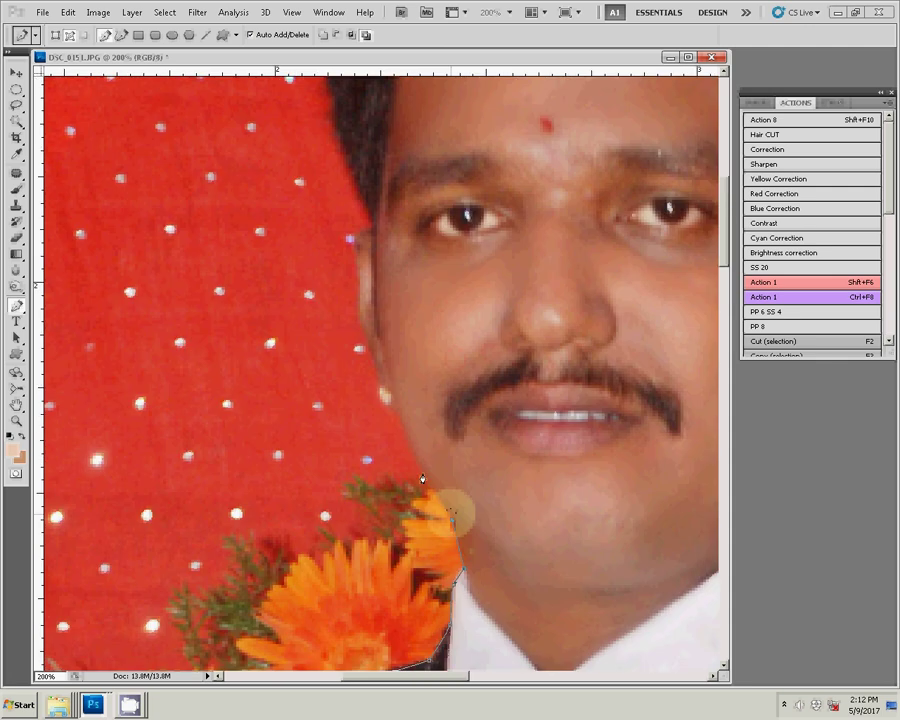
click(400, 421)
click(360, 308)
click(354, 238)
click(370, 226)
scroll(450, 510, up, 5)
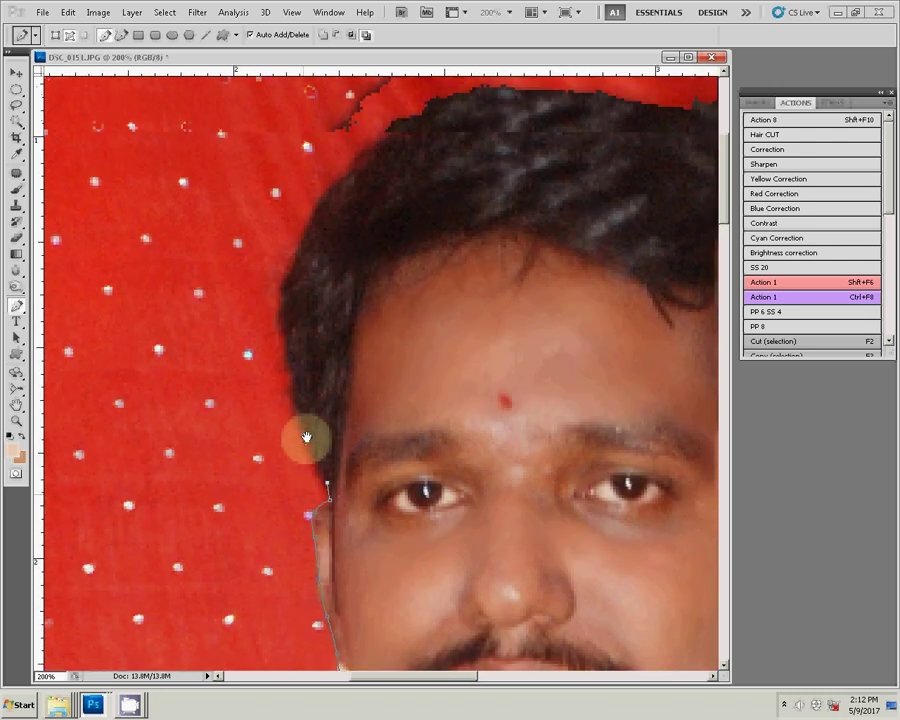
Step: Curve the path over the groom's hair and down the far side to end at the ear
drag(286, 323, 286, 275)
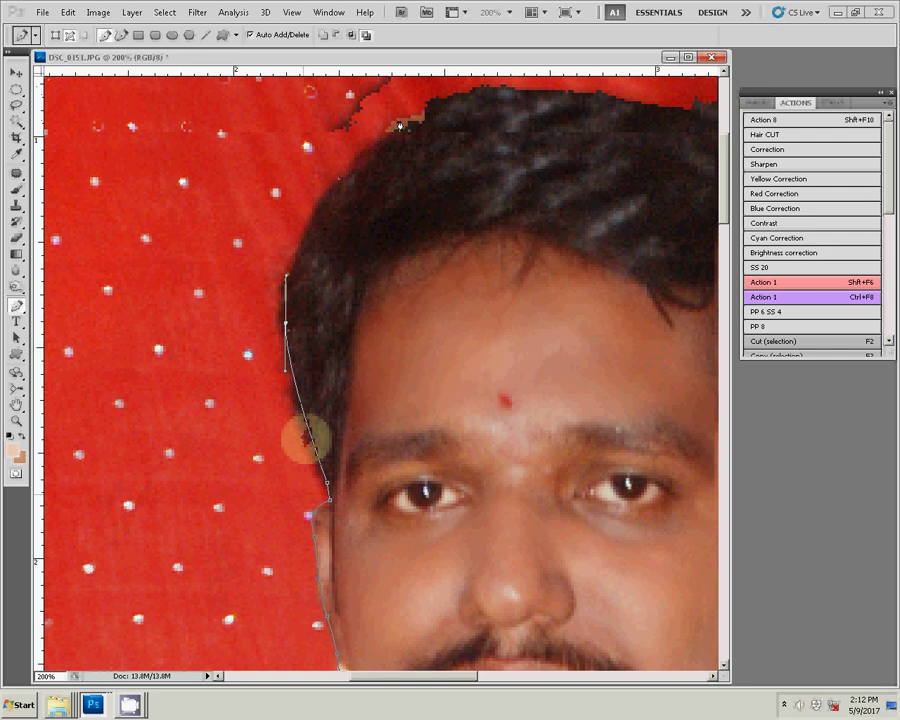
drag(358, 155, 400, 122)
drag(355, 209, 170, 309)
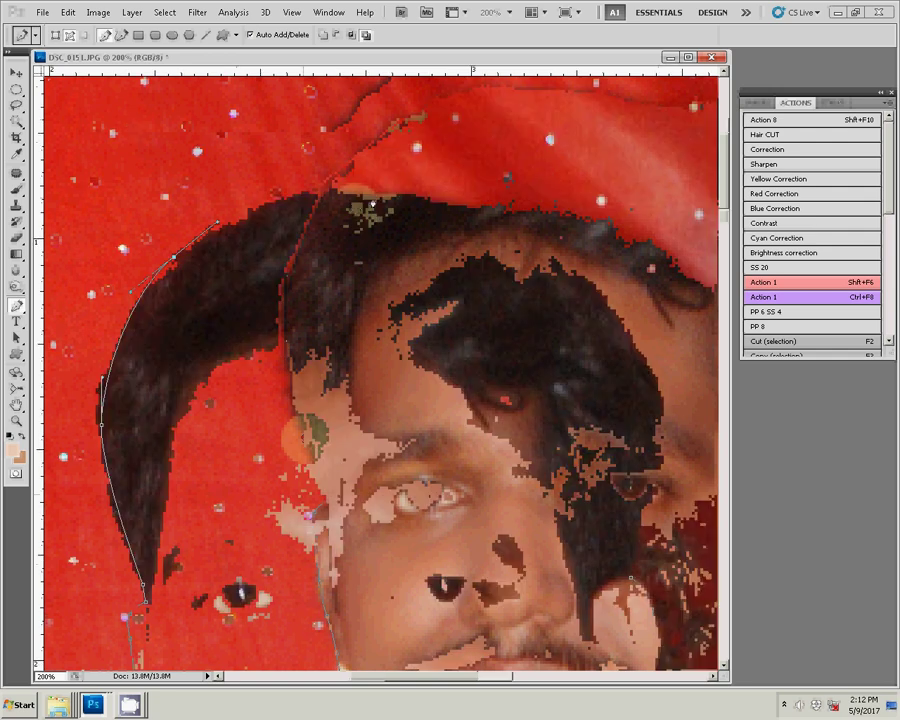
drag(300, 197, 445, 200)
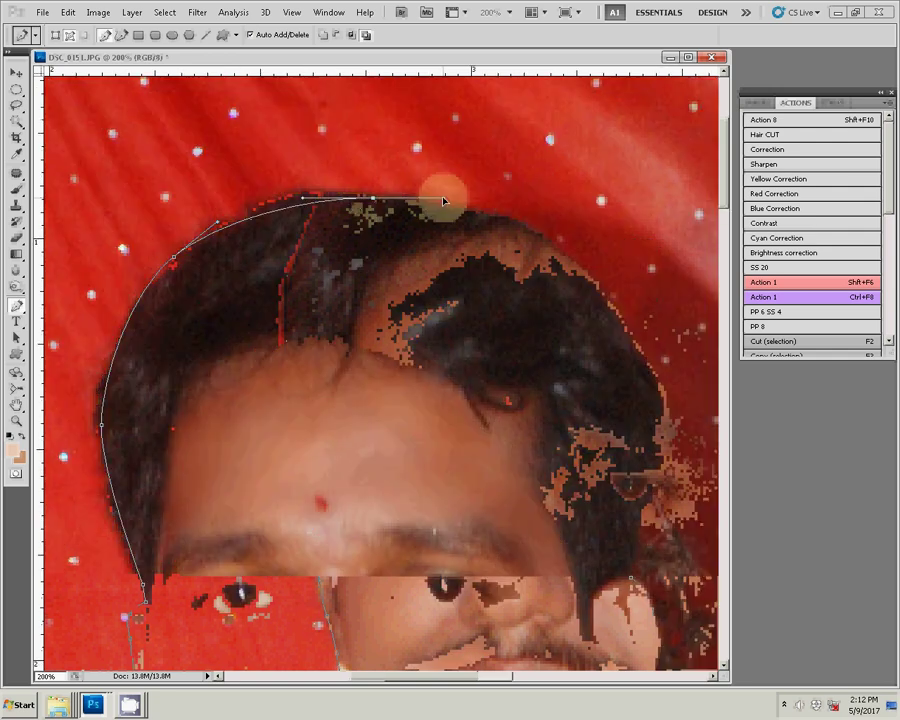
drag(571, 270, 622, 325)
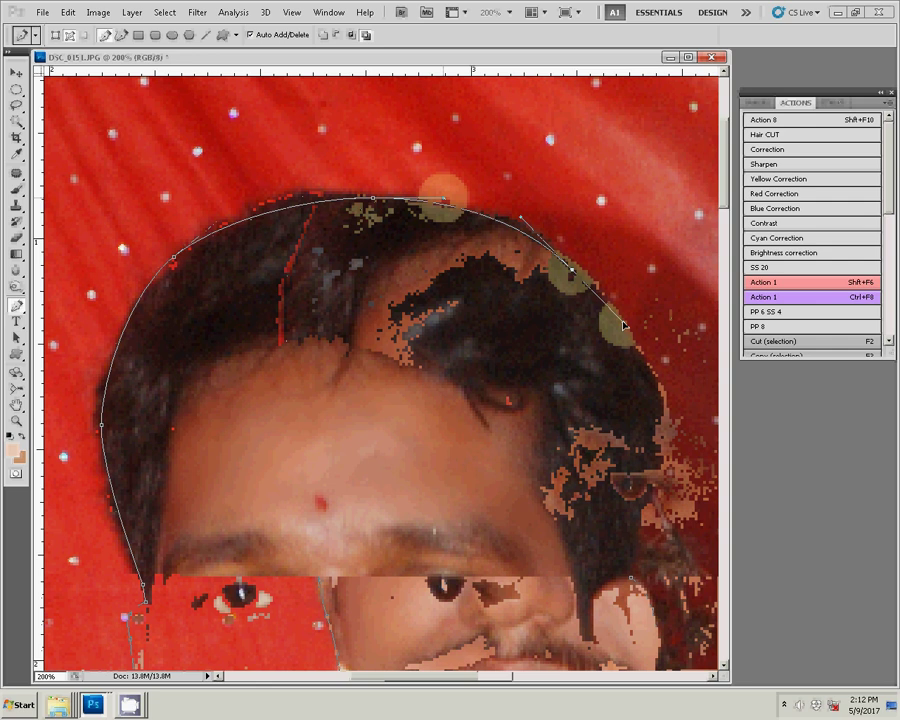
drag(654, 433, 647, 498)
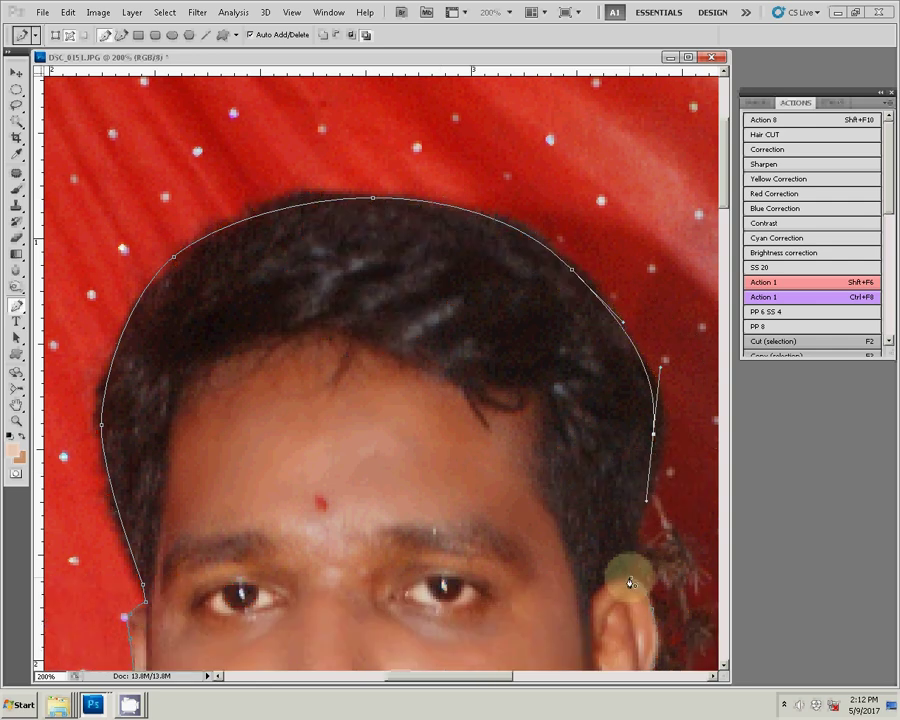
click(630, 582)
Step: Convert the groom's traced path into a selection
right_click(527, 322)
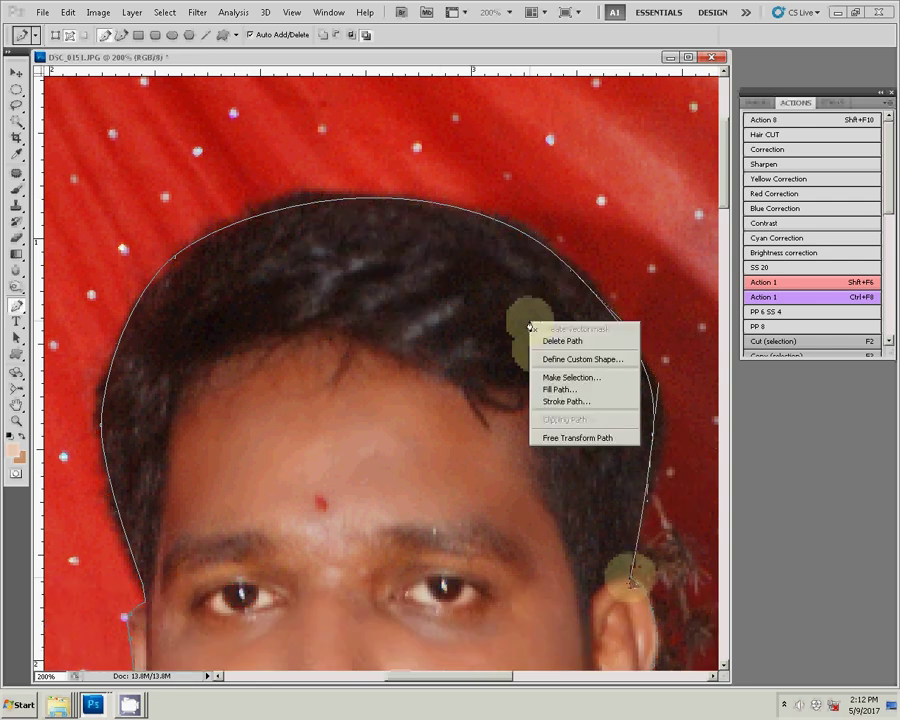
click(573, 380)
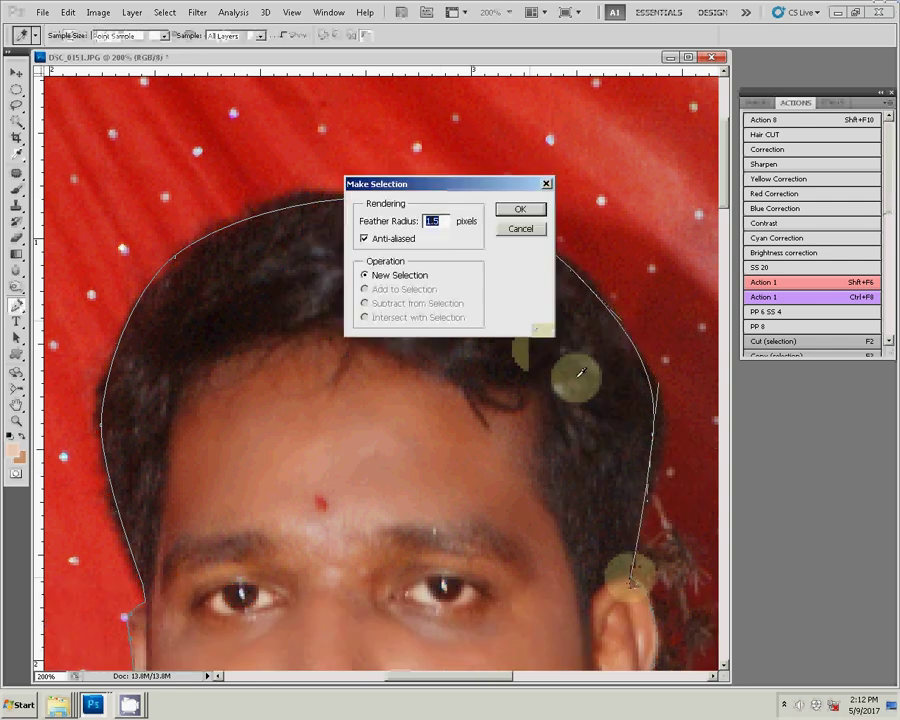
click(530, 209)
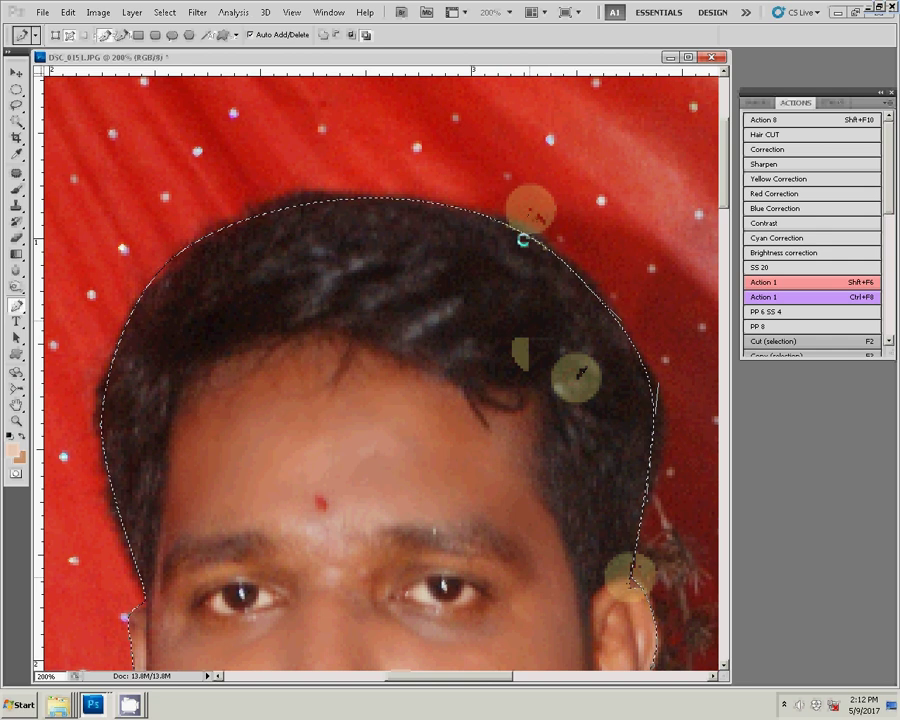
Step: Adjust the zoom, show the Layers panel, and bring up Save As
key(z)
right_click(394, 364)
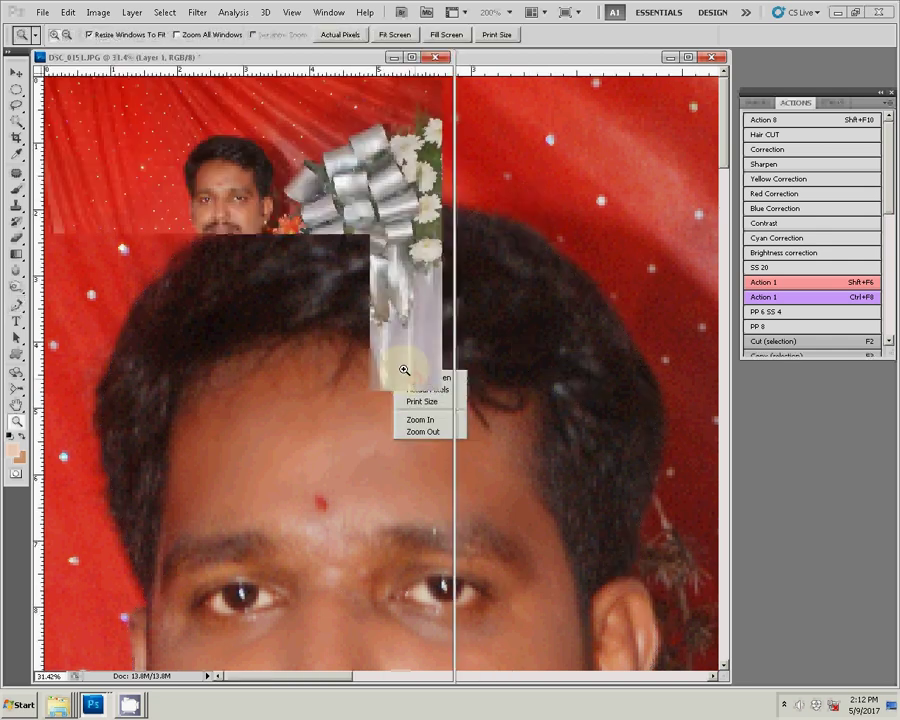
click(755, 103)
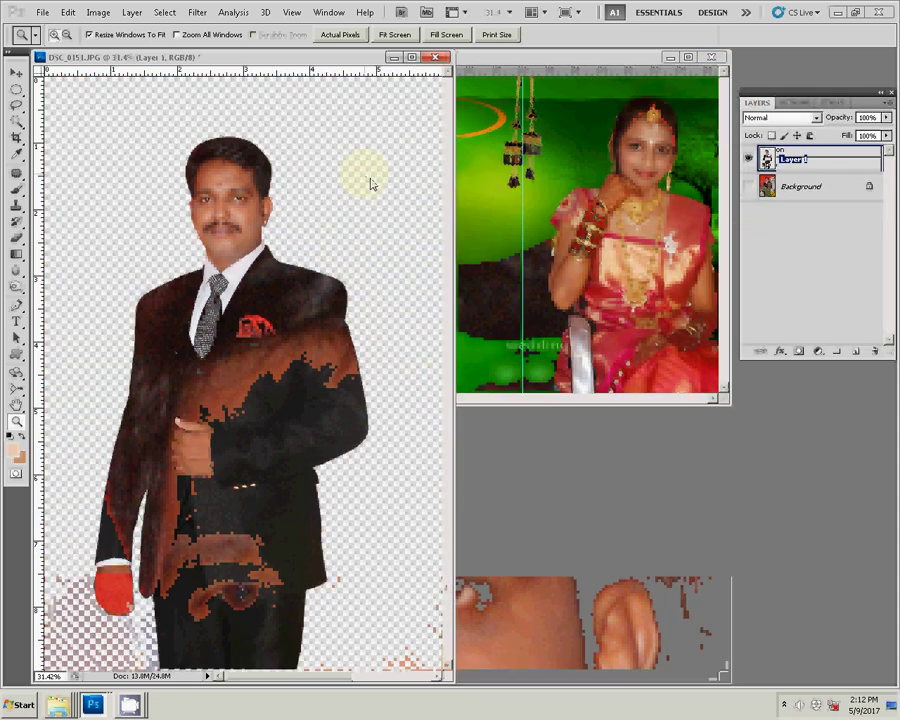
key(ctrl+shift+s)
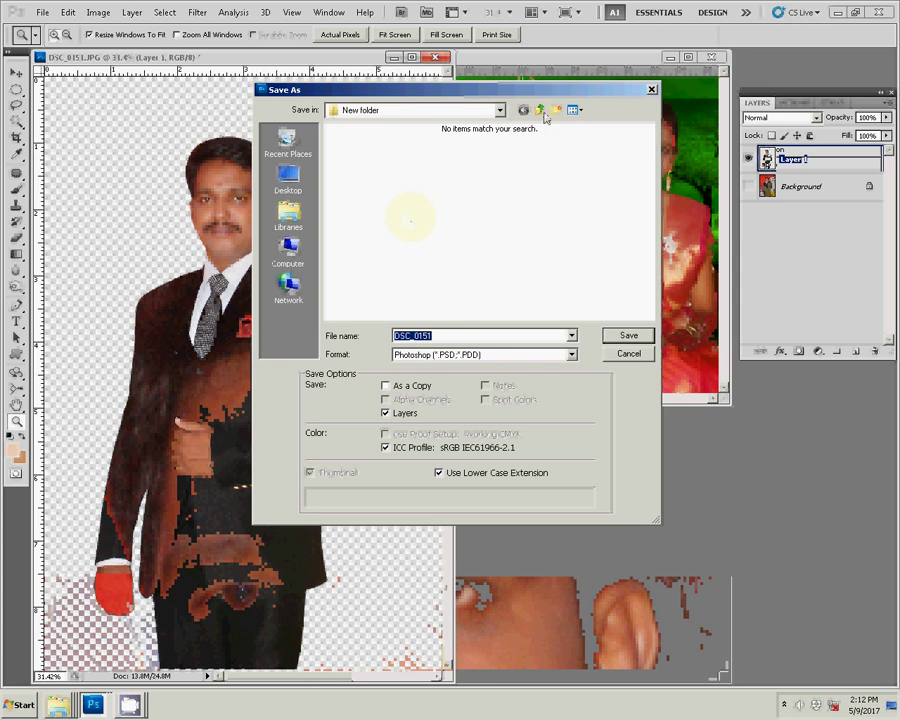
Step: Save the groom cutout as DSC_0151.psd in the photos folder, keeping Maximize Compatibility
click(540, 110)
click(507, 170)
click(640, 340)
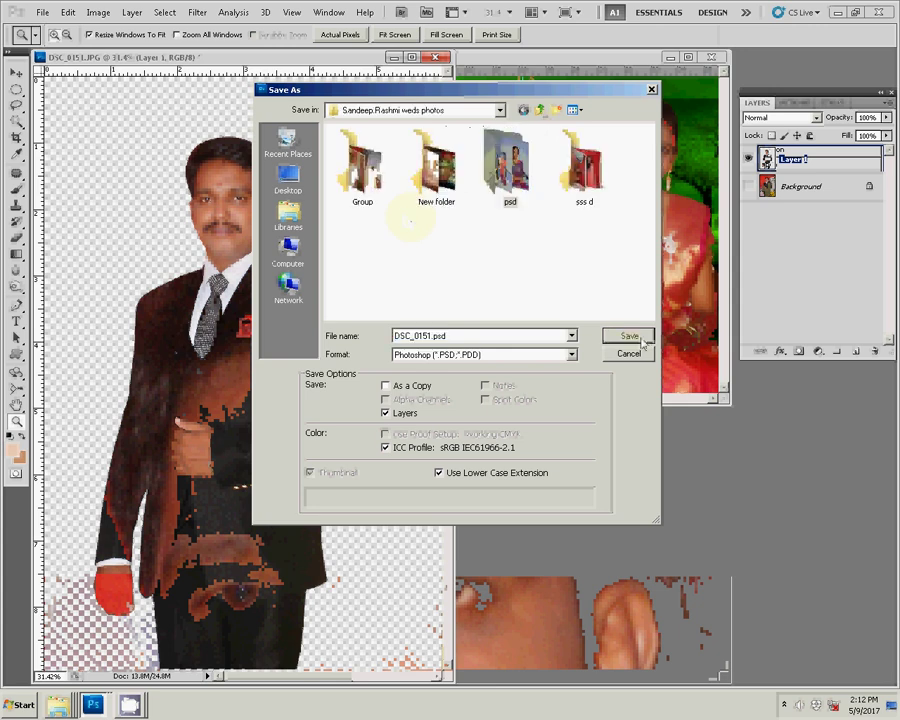
click(645, 338)
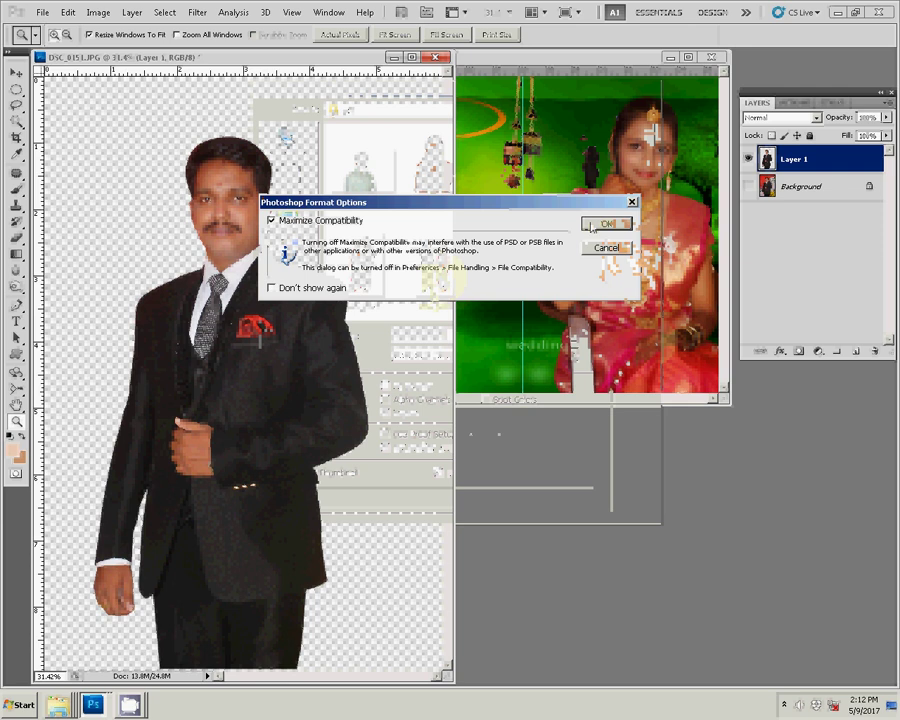
click(591, 227)
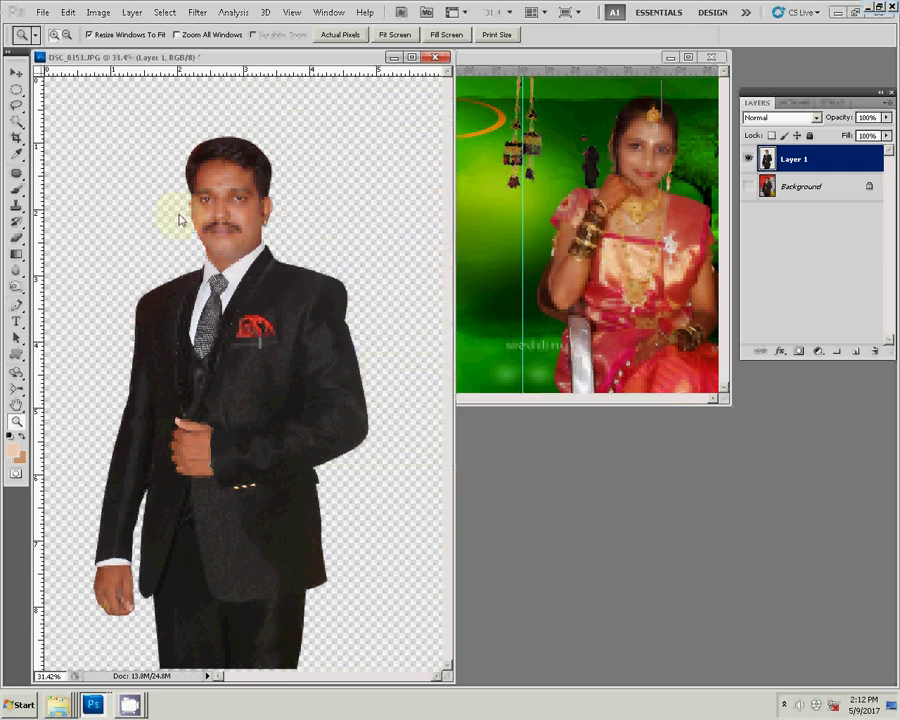
Step: Move the groom into 01.psd, scale him to about 119%, and close DSC_0151.psd
key(v)
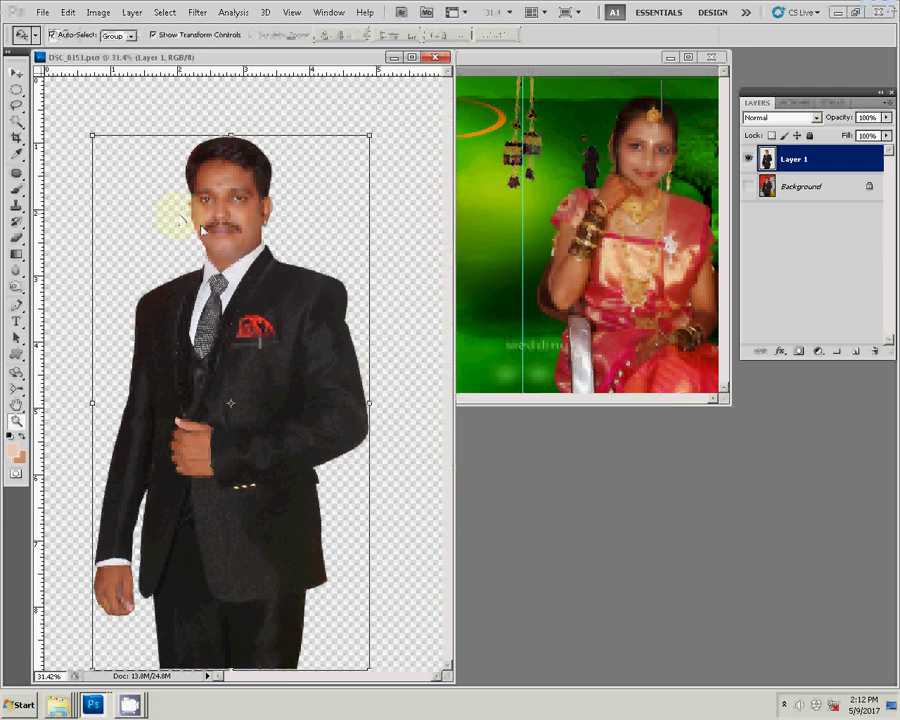
drag(230, 218, 486, 189)
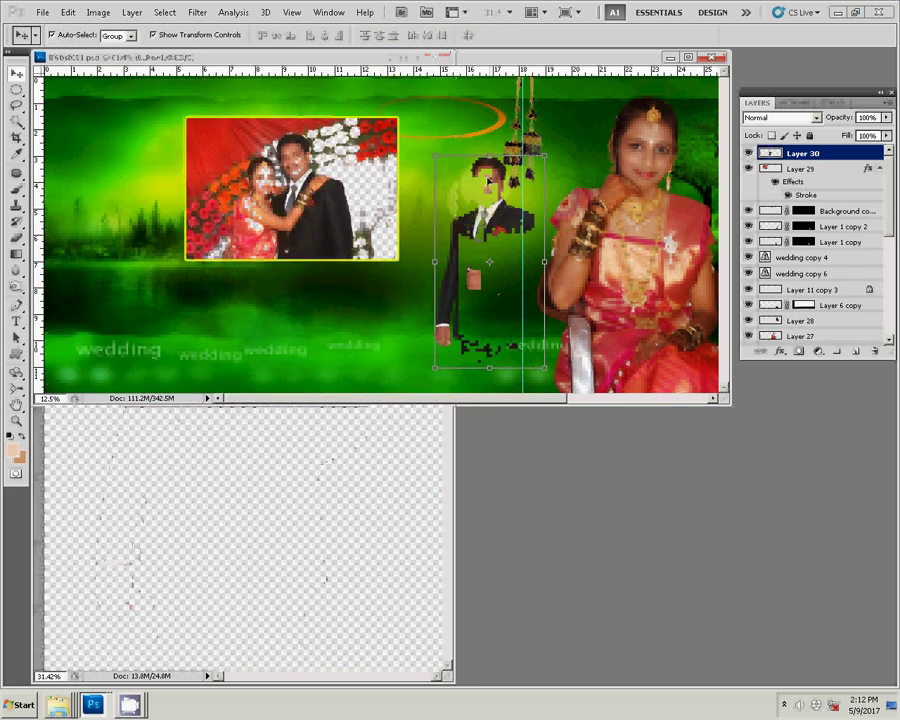
drag(474, 203, 427, 190)
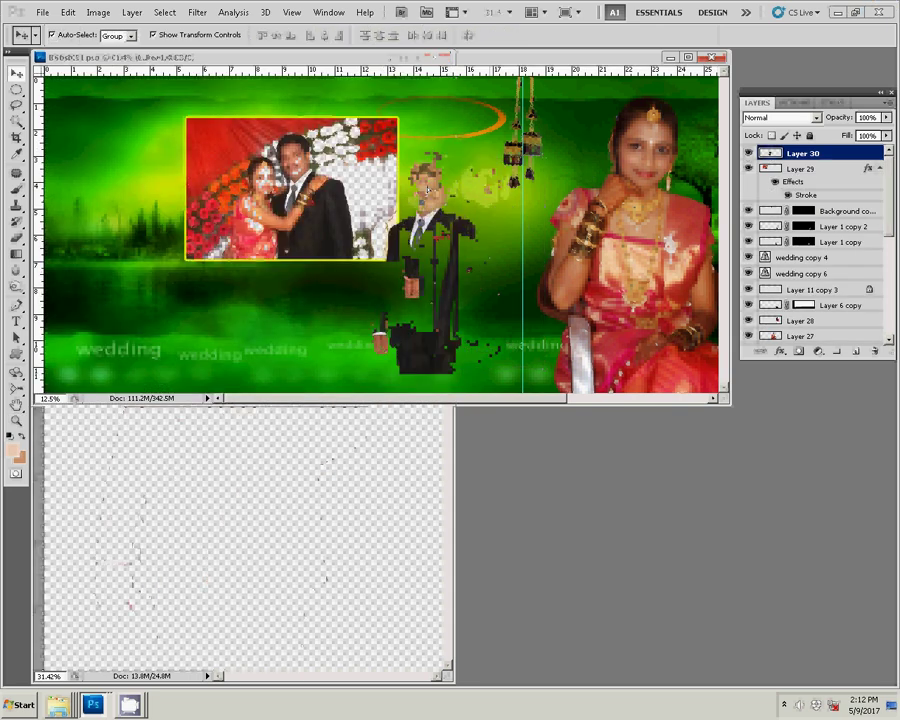
key(ctrl+t)
drag(474, 176, 497, 140)
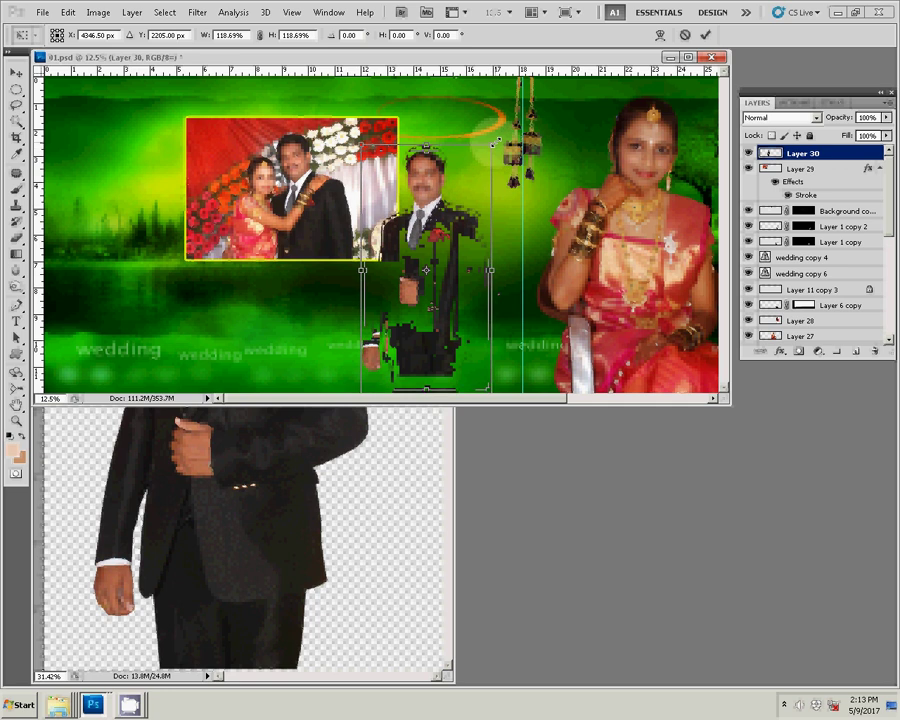
key(Return)
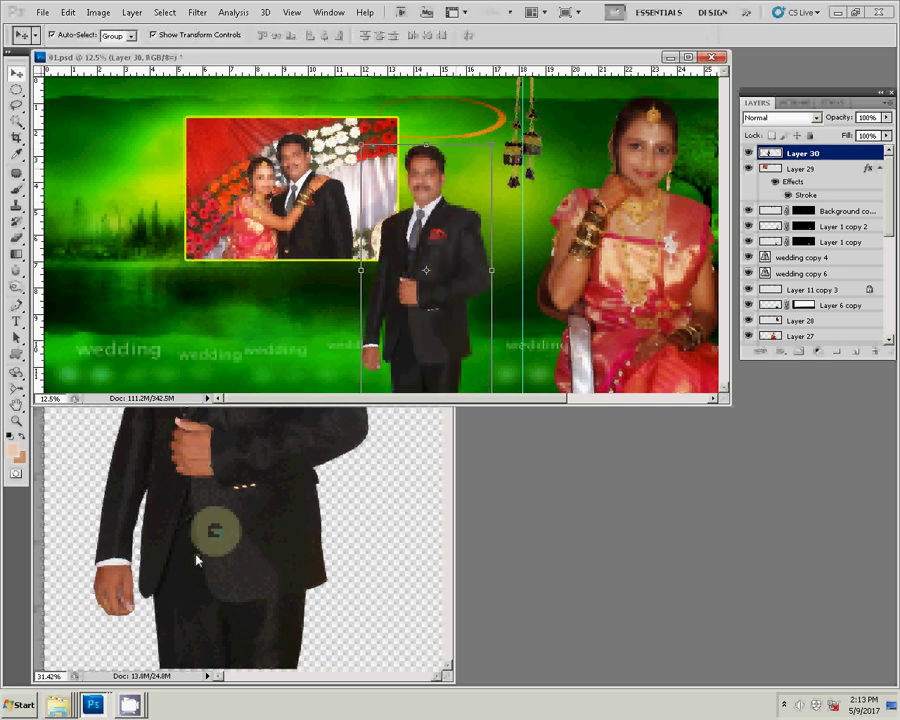
click(215, 530)
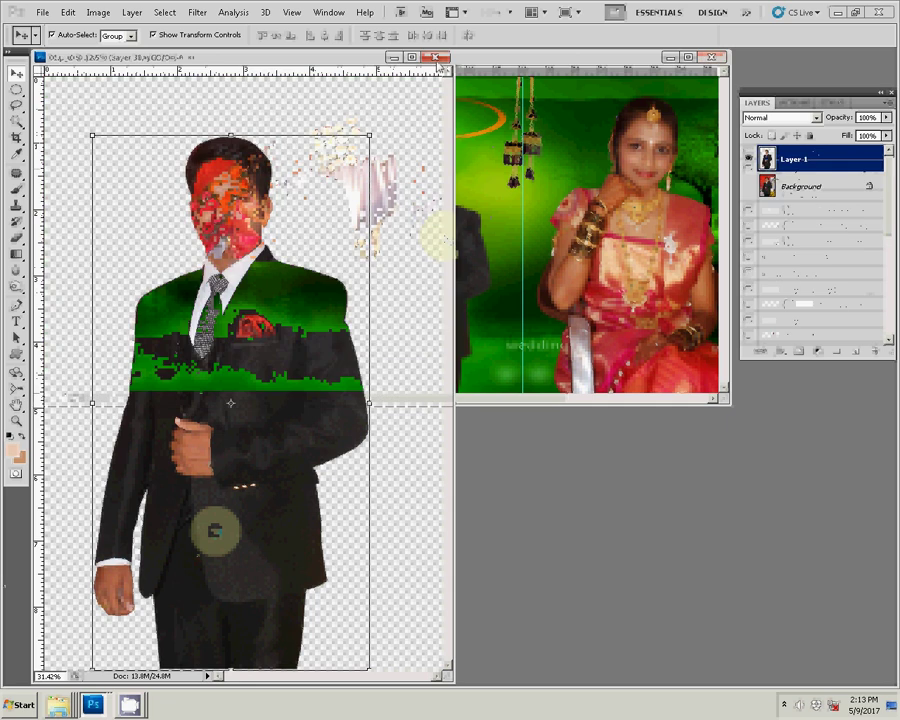
click(437, 57)
Step: Drag DSC_0206 from the Explorer New folder into Photoshop to open it
right_click(57, 704)
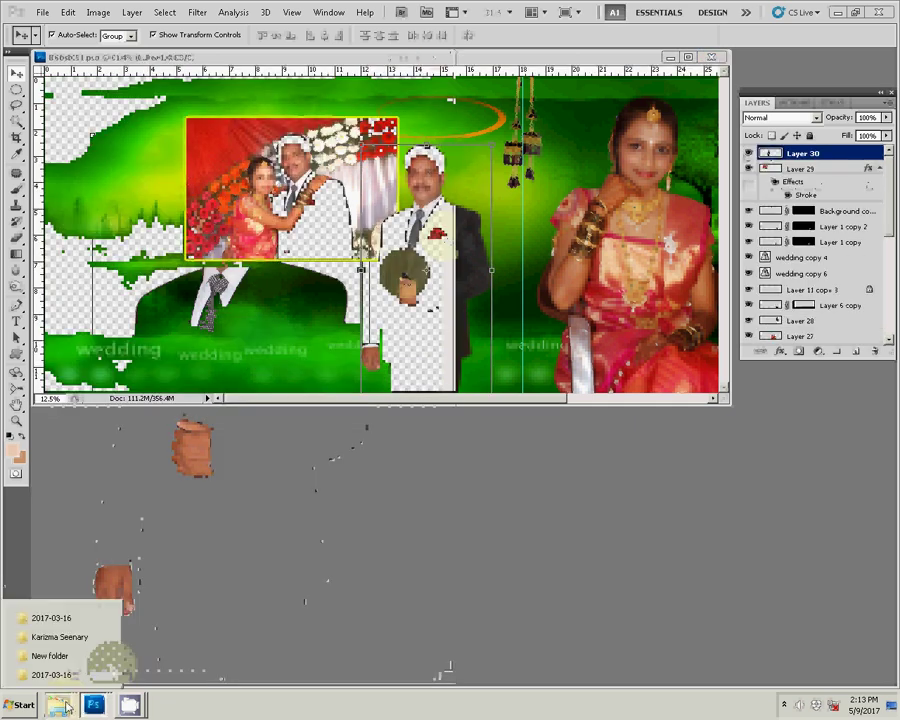
click(55, 650)
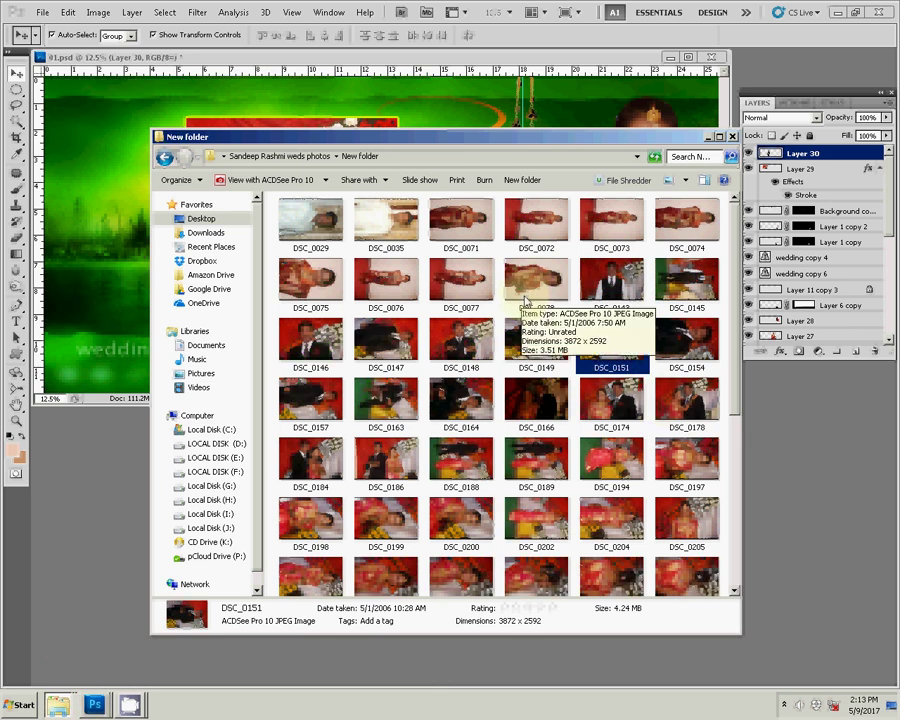
scroll(525, 300, down, 2)
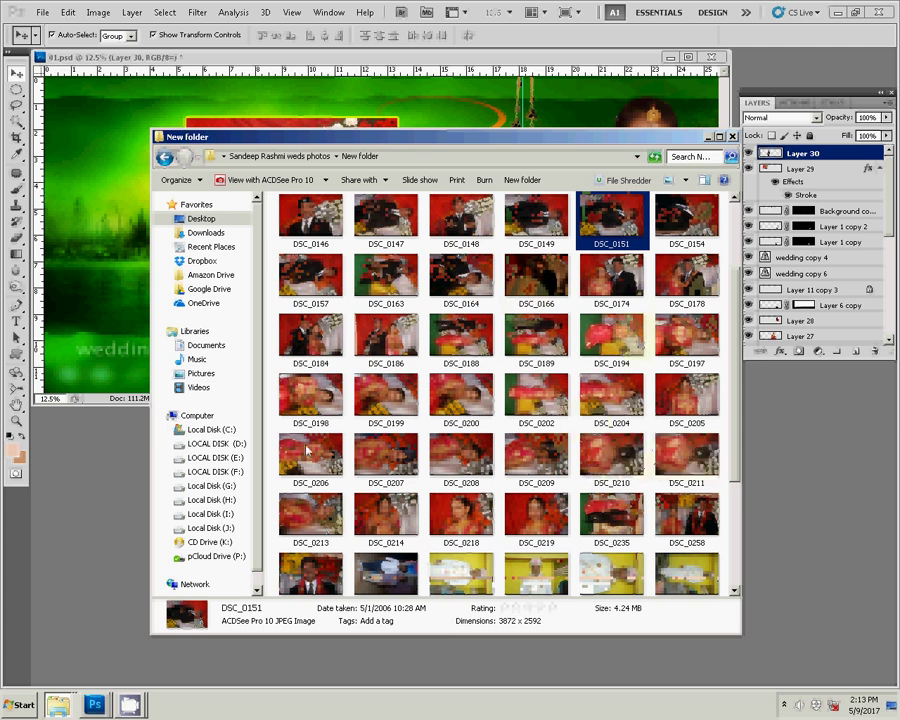
drag(311, 459, 290, 487)
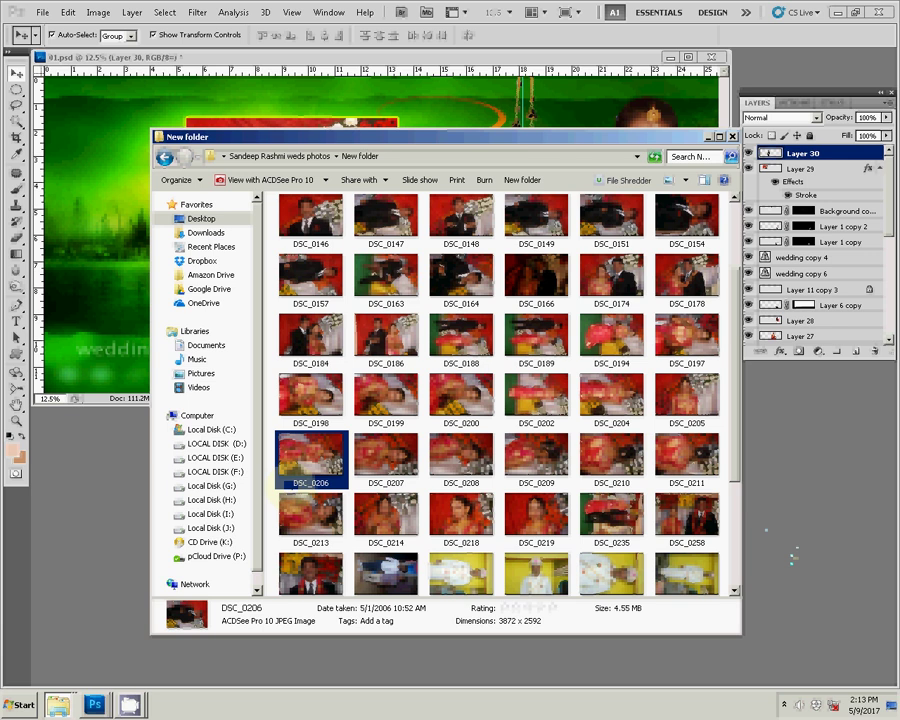
drag(290, 487, 795, 560)
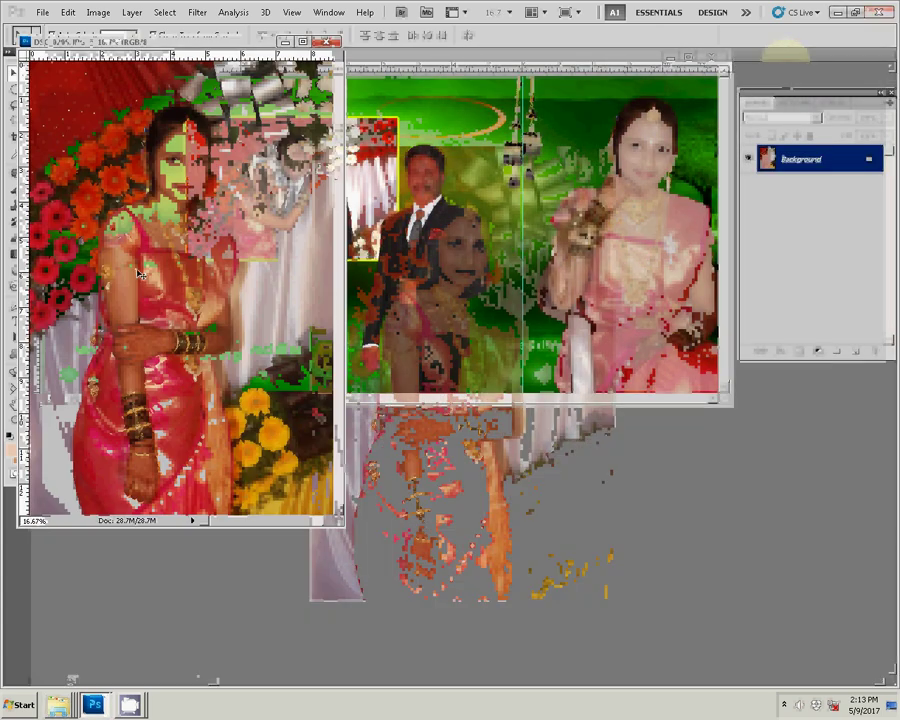
Step: Zoom the bride photo to about 67% and show the Actions panel
click(144, 270)
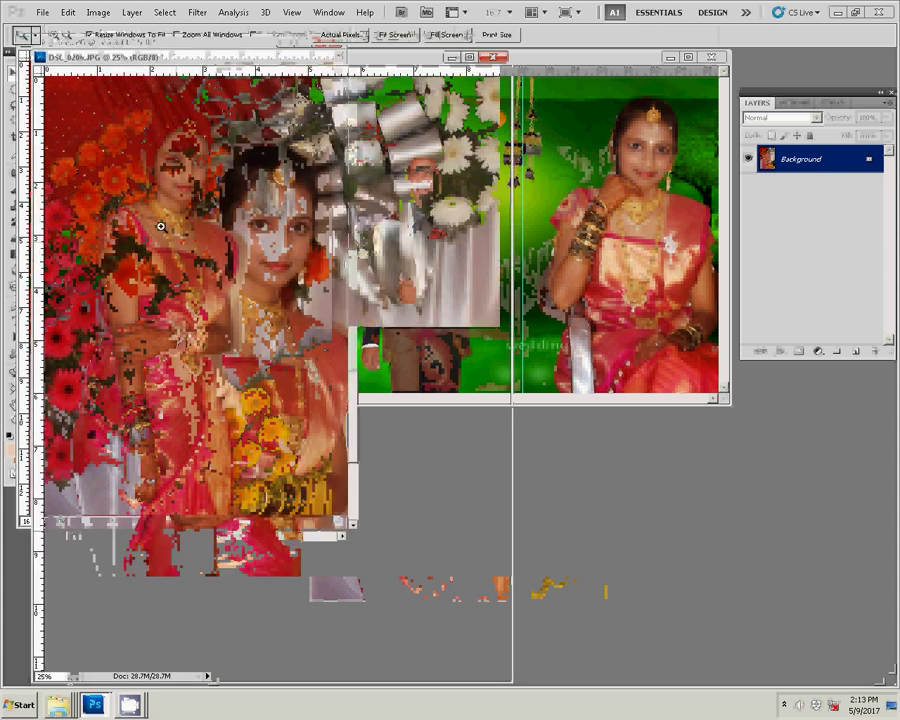
click(160, 227)
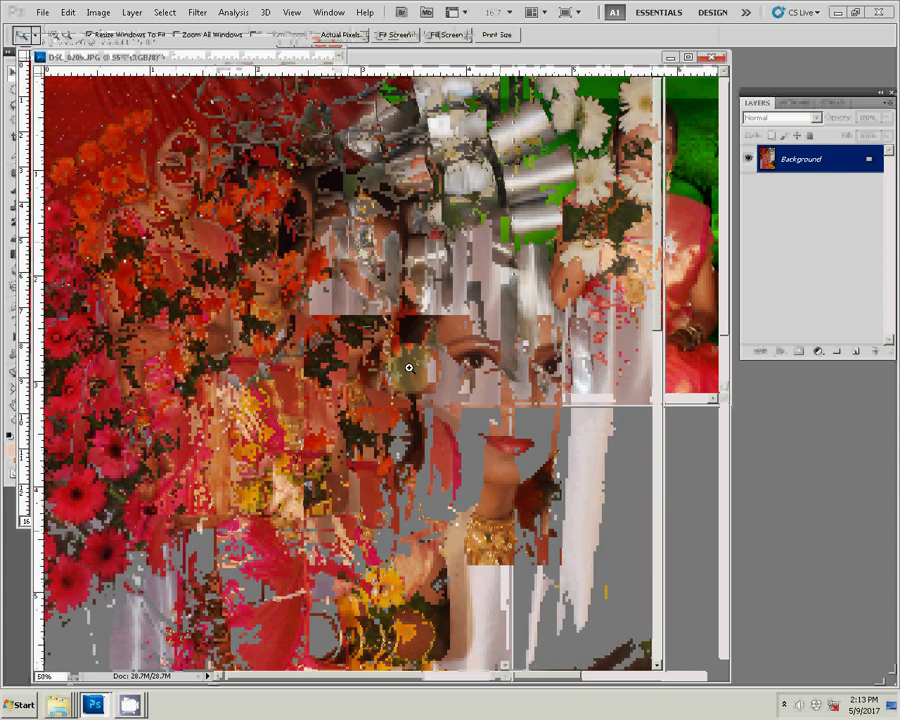
click(406, 366)
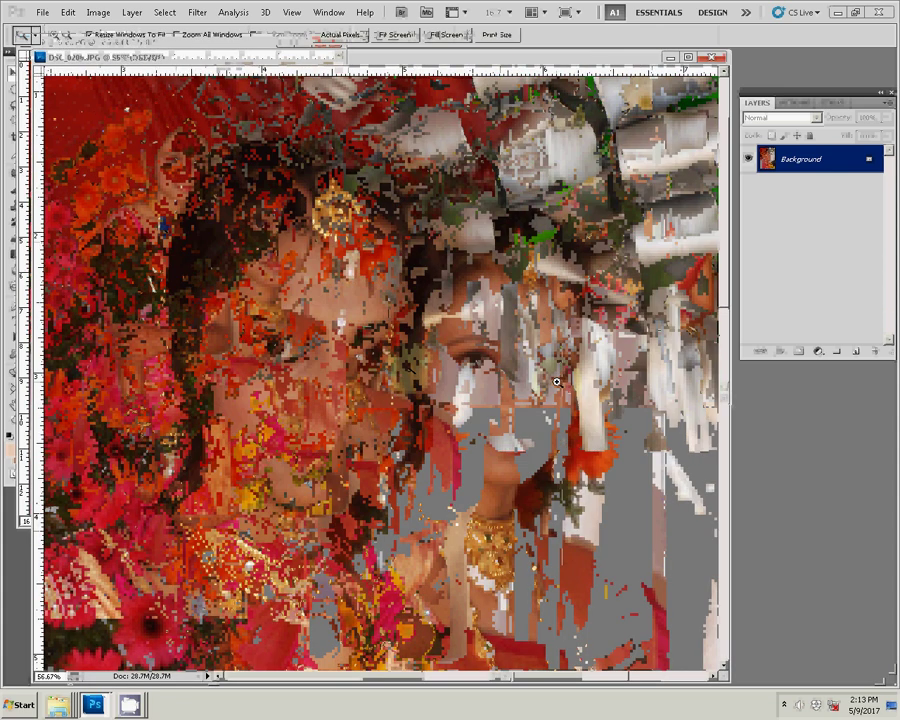
click(796, 103)
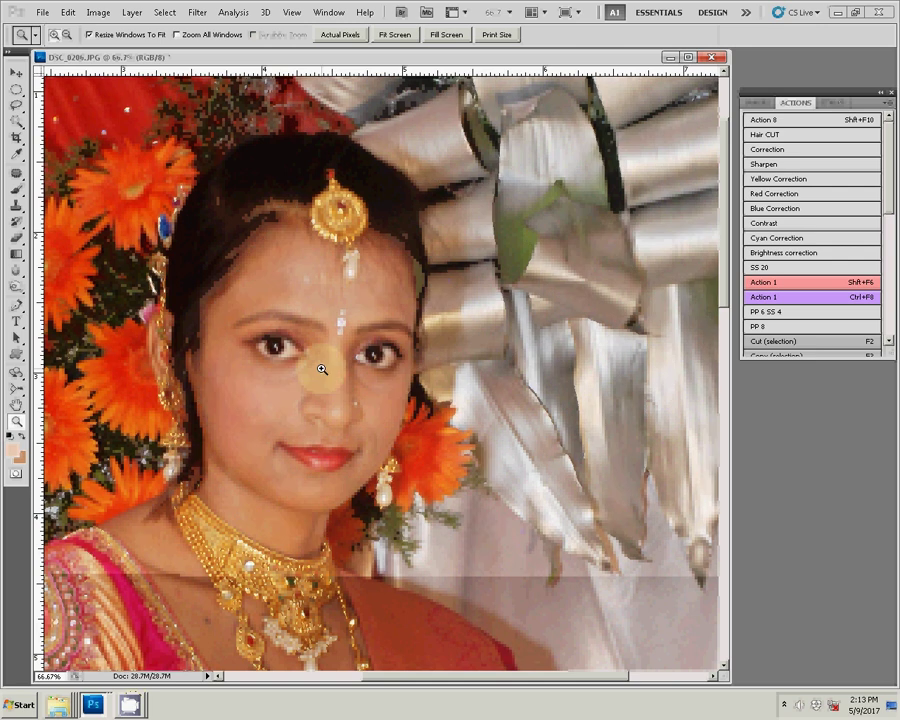
click(765, 102)
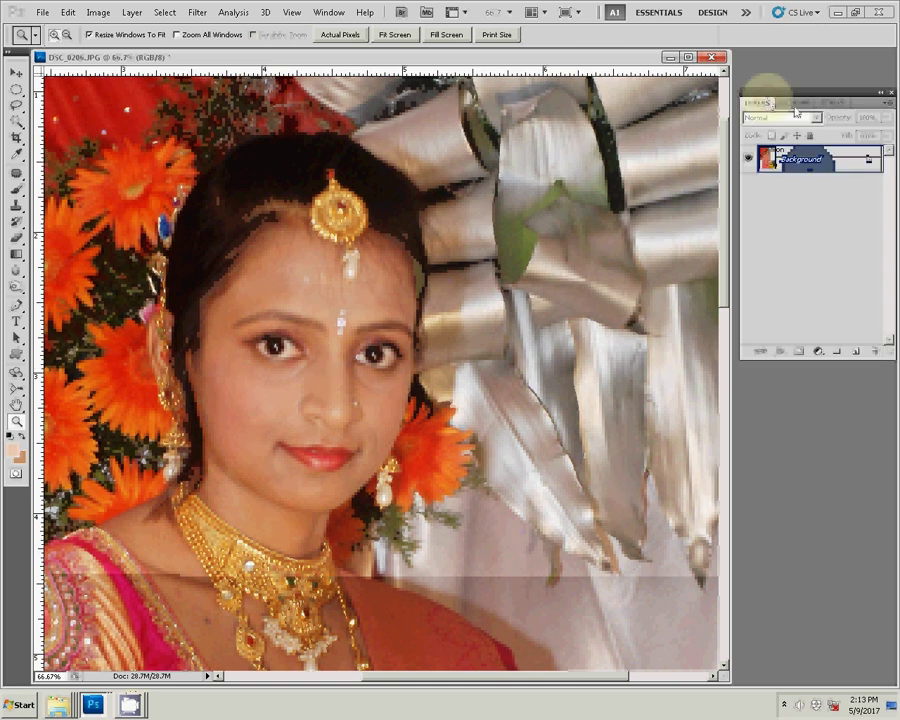
click(800, 104)
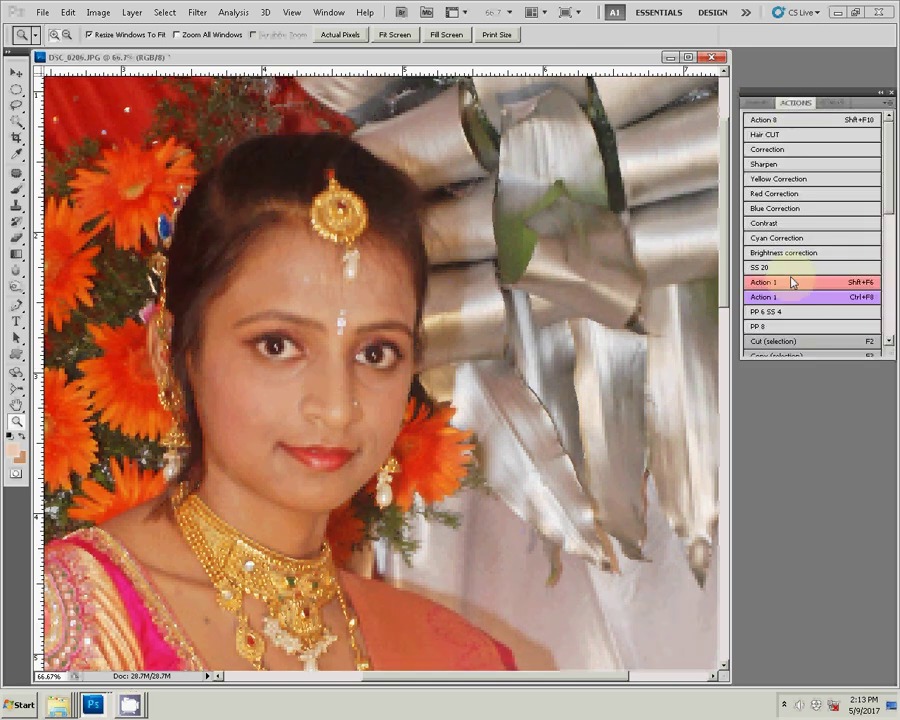
Step: Run Action 1 and set the image width to 6 inches at 300 pixels/inch
click(792, 283)
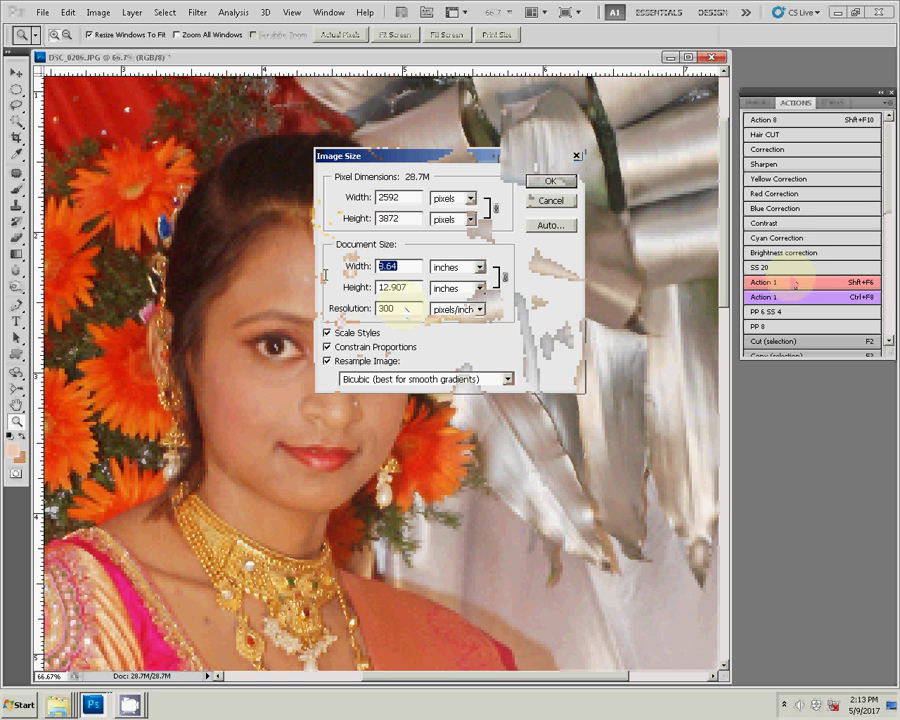
text(8)
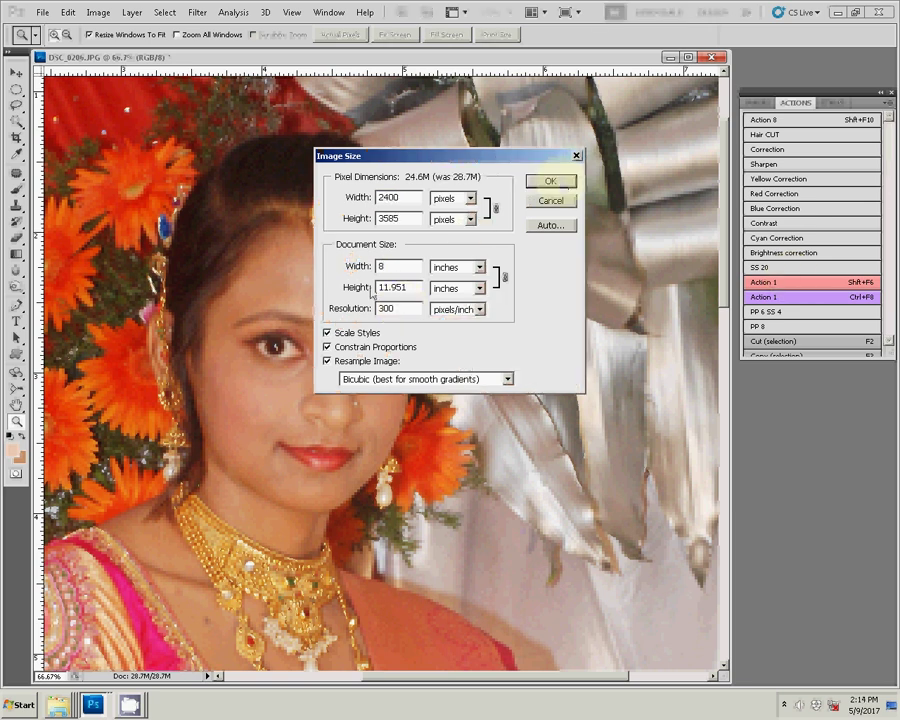
key(shift+Left)
text(6)
click(546, 184)
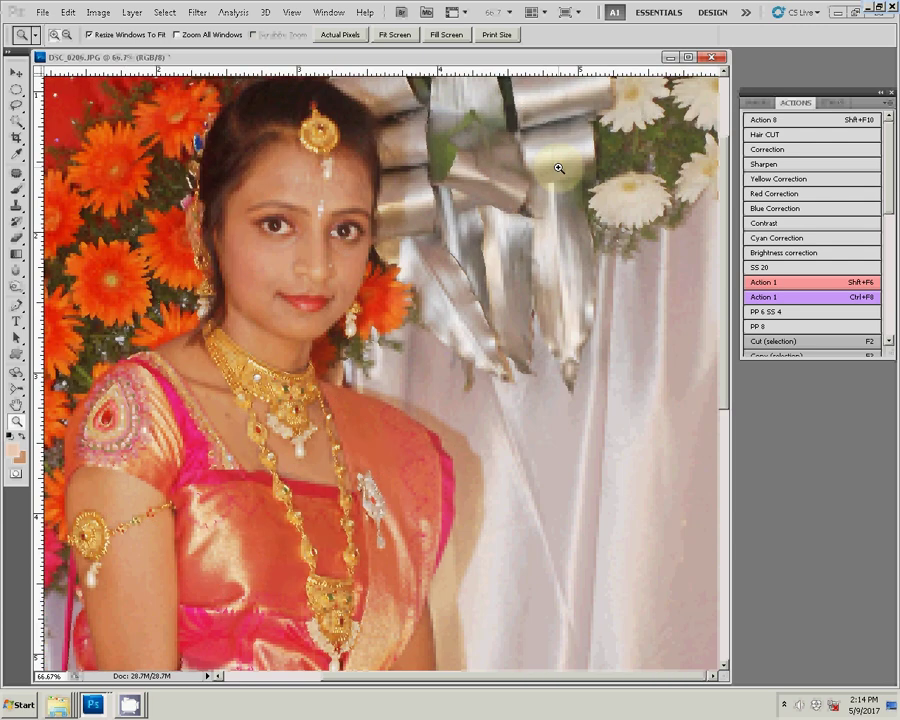
Step: Apply Action 1, darken the bride's right eye, and zoom in on her face
key(shift+F6)
click(336, 247)
key(ctrl+z)
double_click(297, 284)
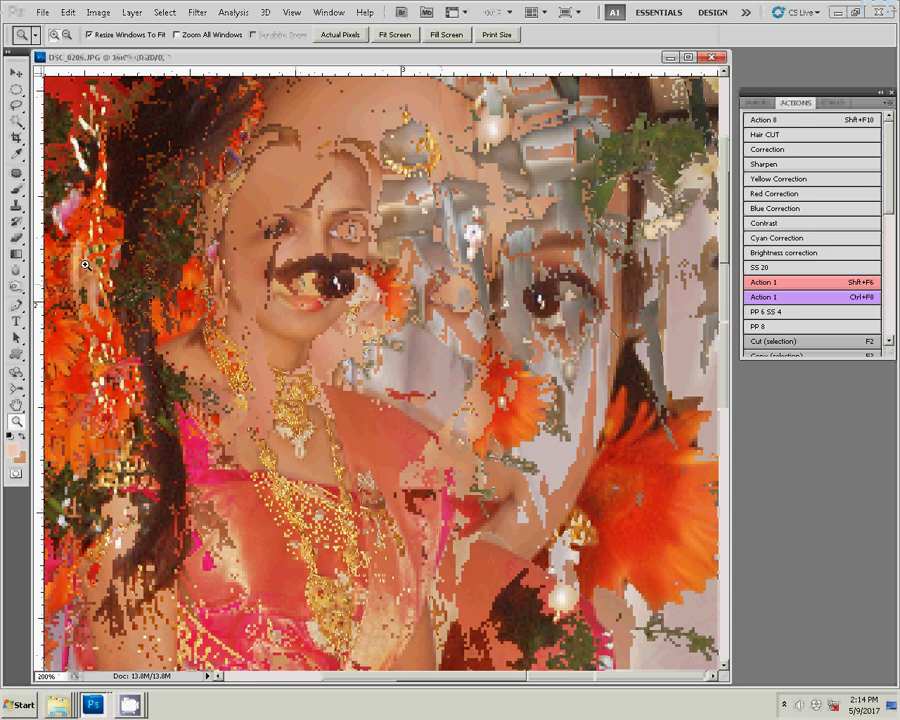
Step: Soften the skin around the bride's left eye with the Blur tool
key(r)
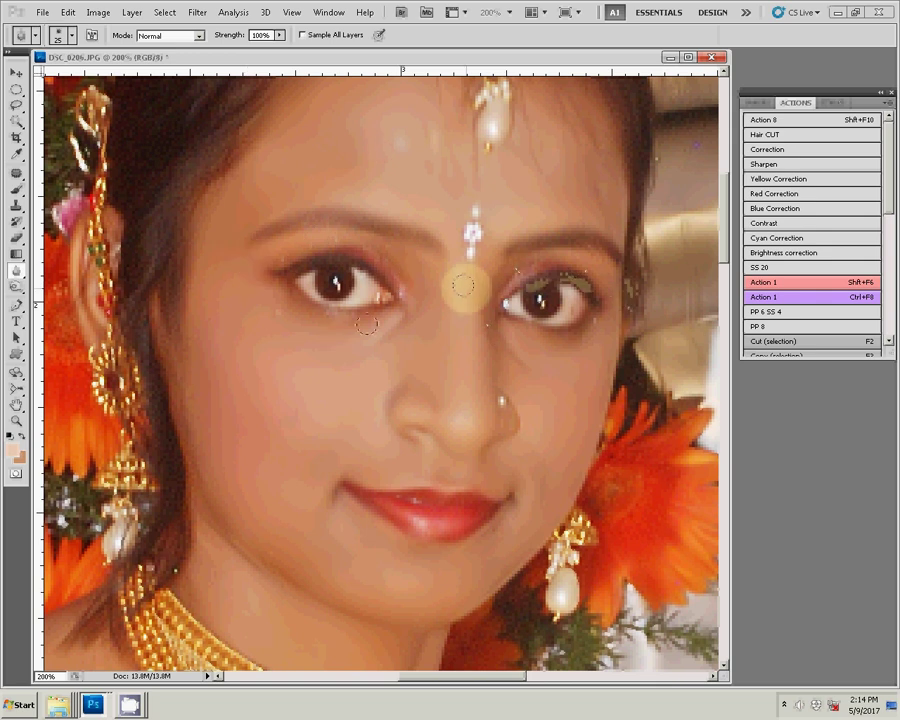
drag(328, 285, 342, 286)
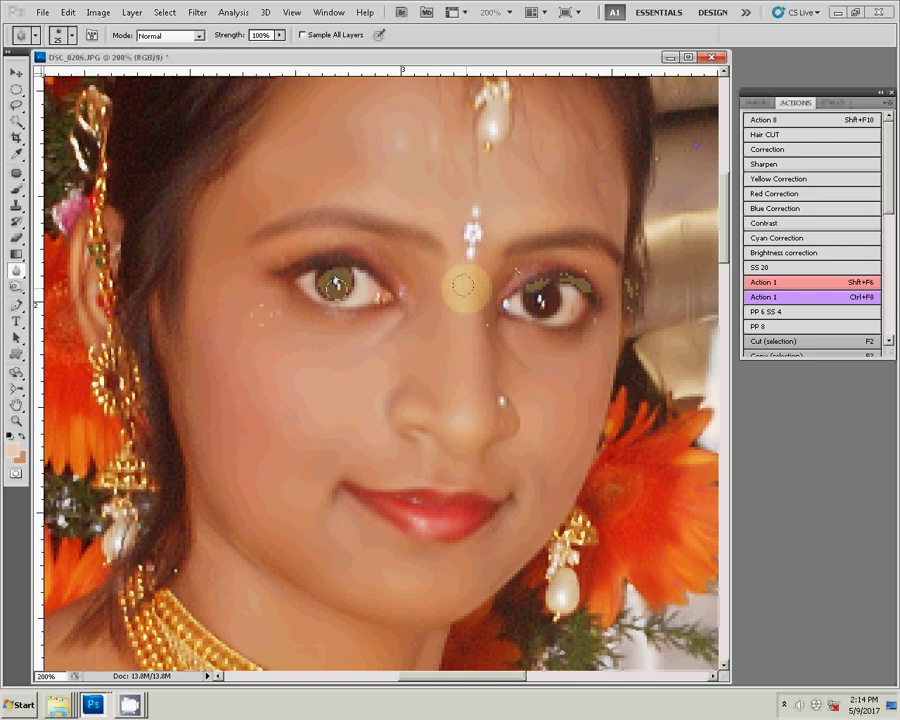
key(p)
drag(240, 343, 463, 265)
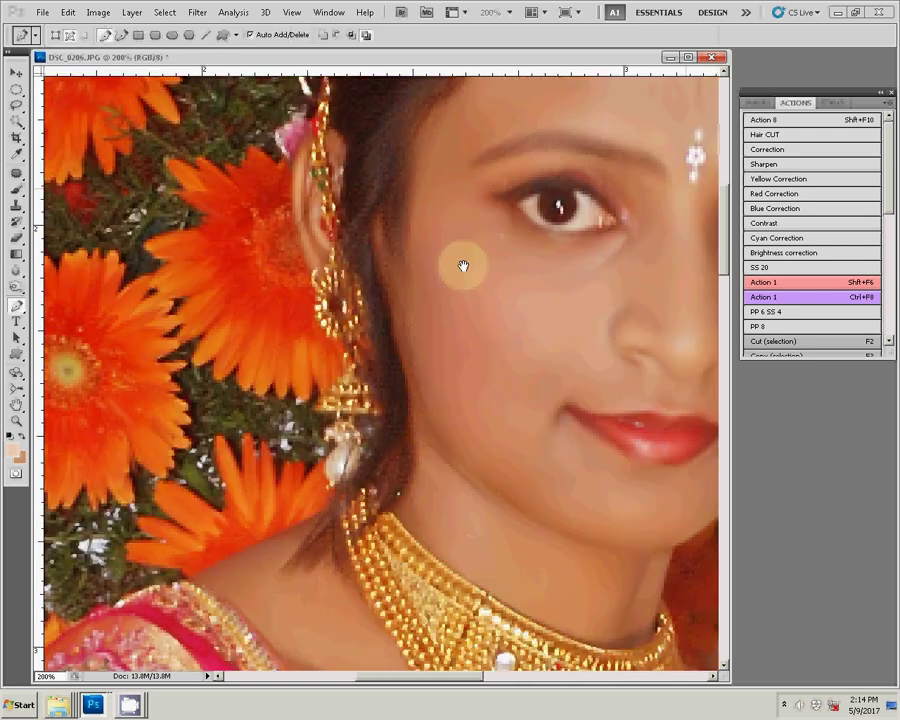
Step: Start the bride's outline at her shoulder and trace up past the earring
click(185, 573)
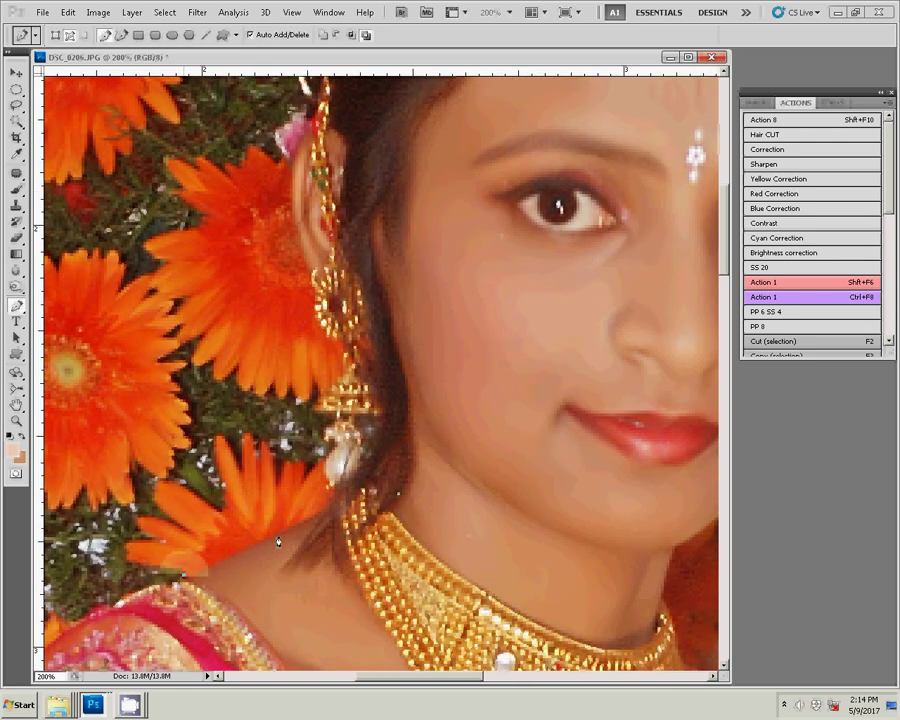
click(343, 494)
click(325, 432)
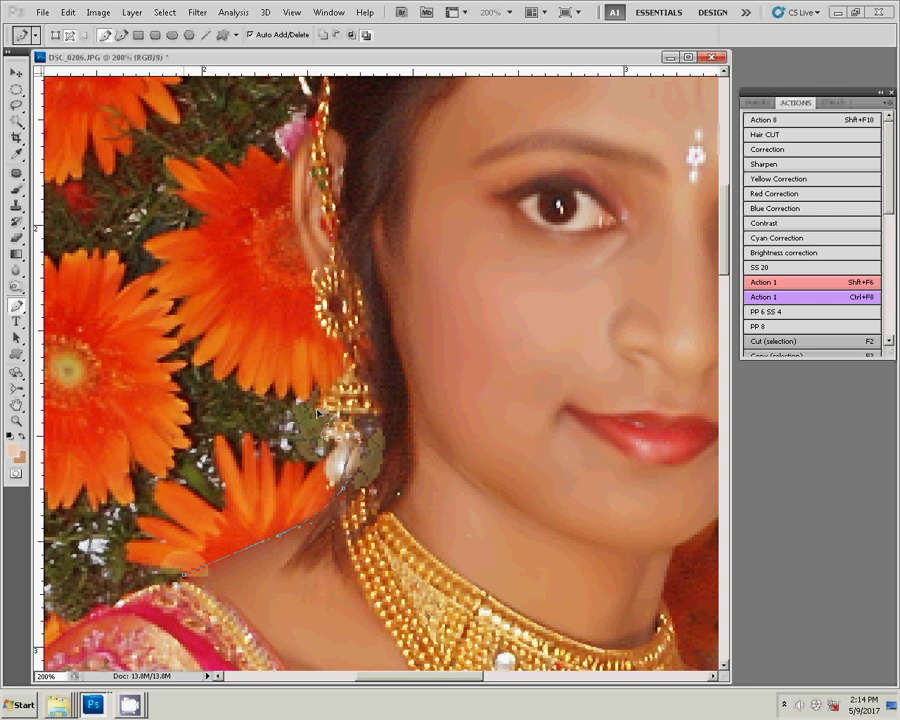
click(344, 333)
mouse_move(93, 705)
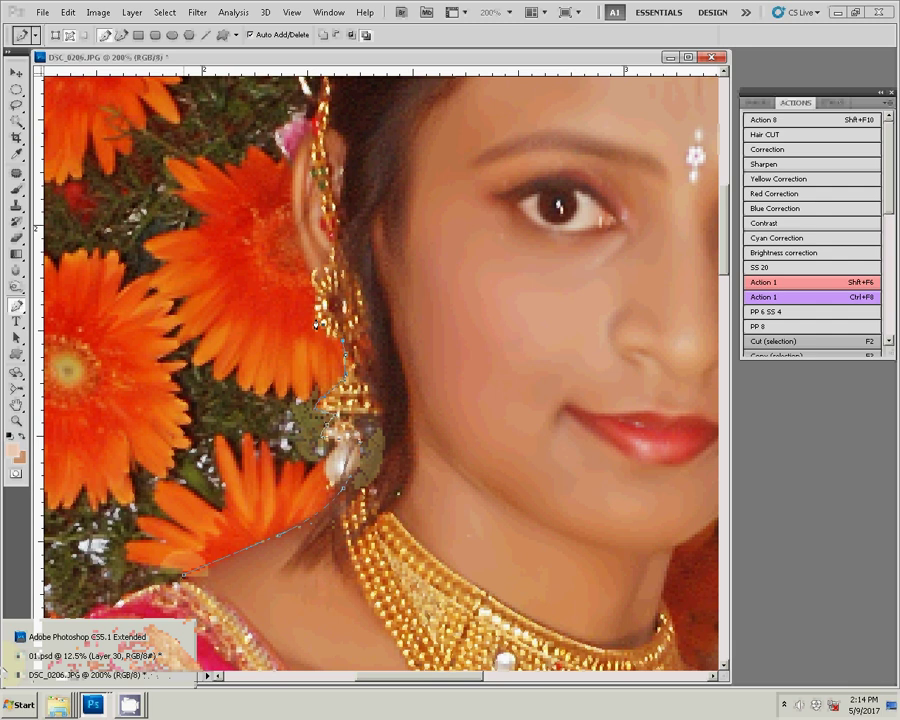
click(311, 273)
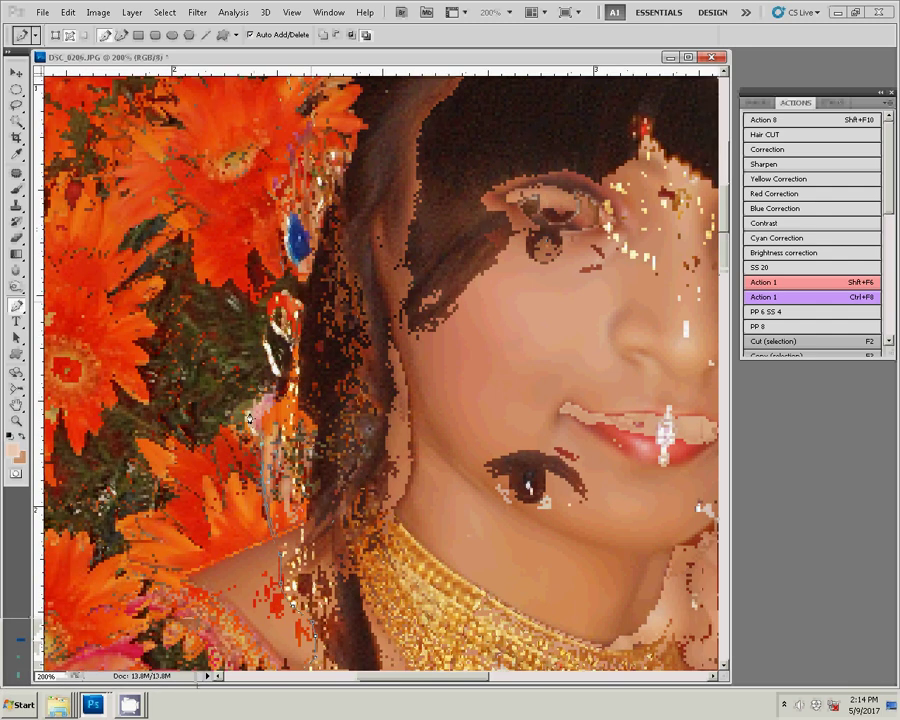
click(258, 410)
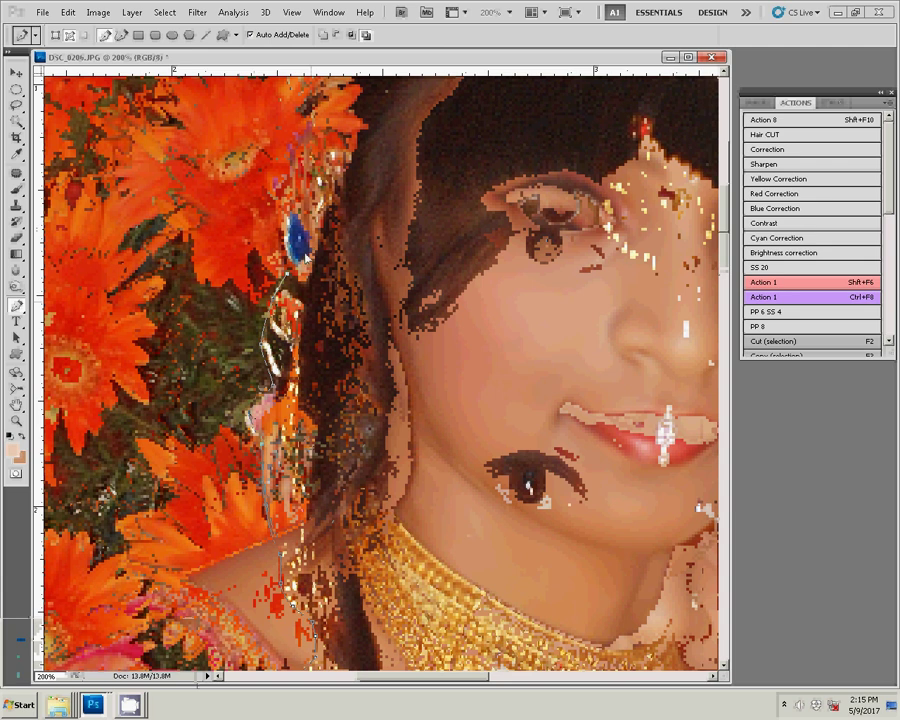
Step: Curve the outline over her hair and down the face edge past the pearl earring
scroll(245, 433, up, 5)
scroll(245, 433, right, 3)
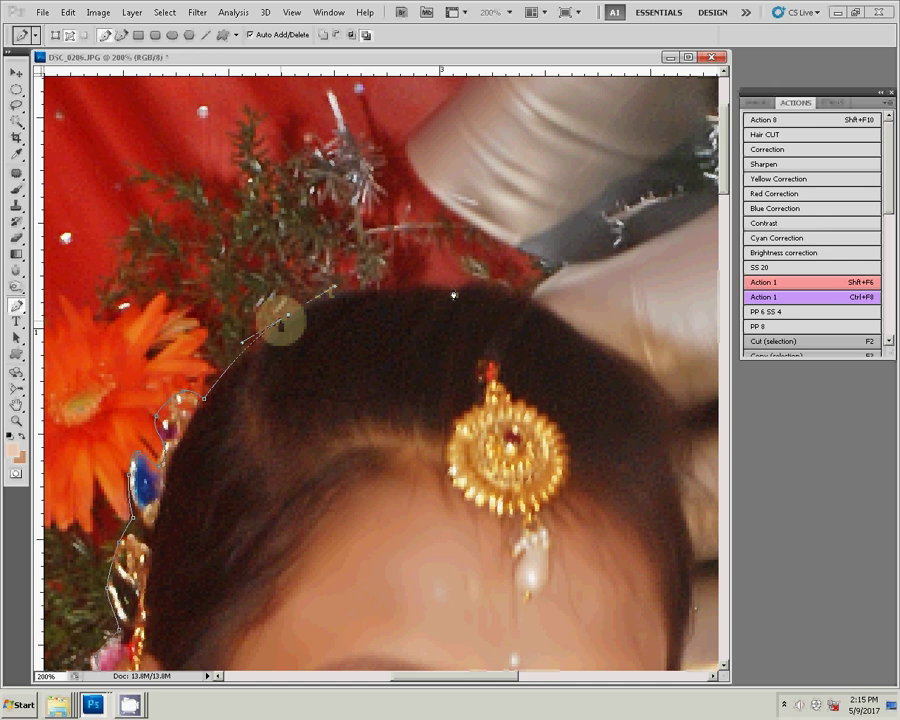
click(634, 395)
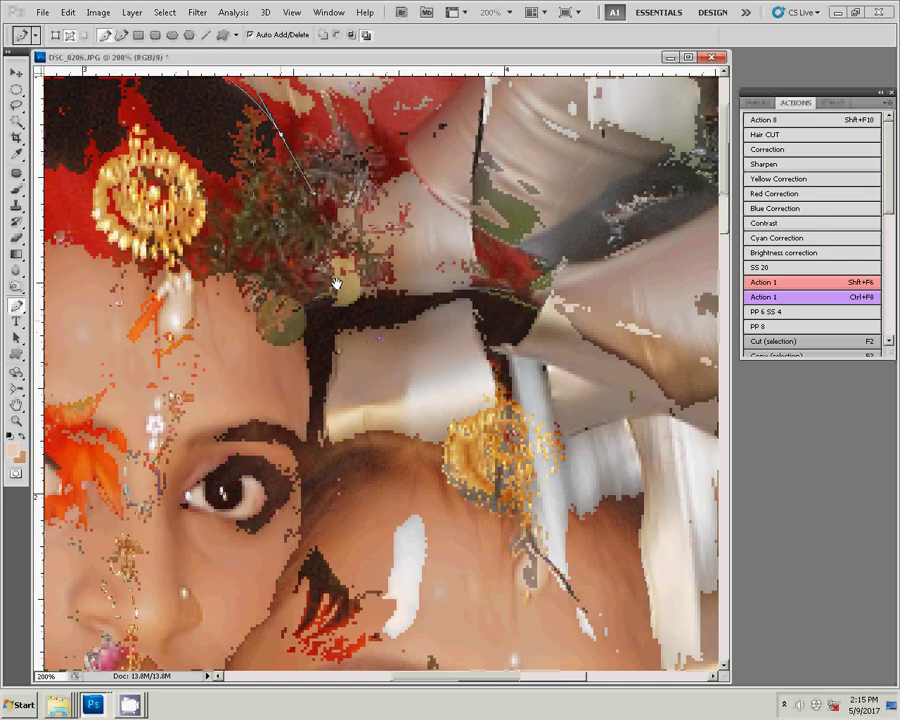
click(321, 519)
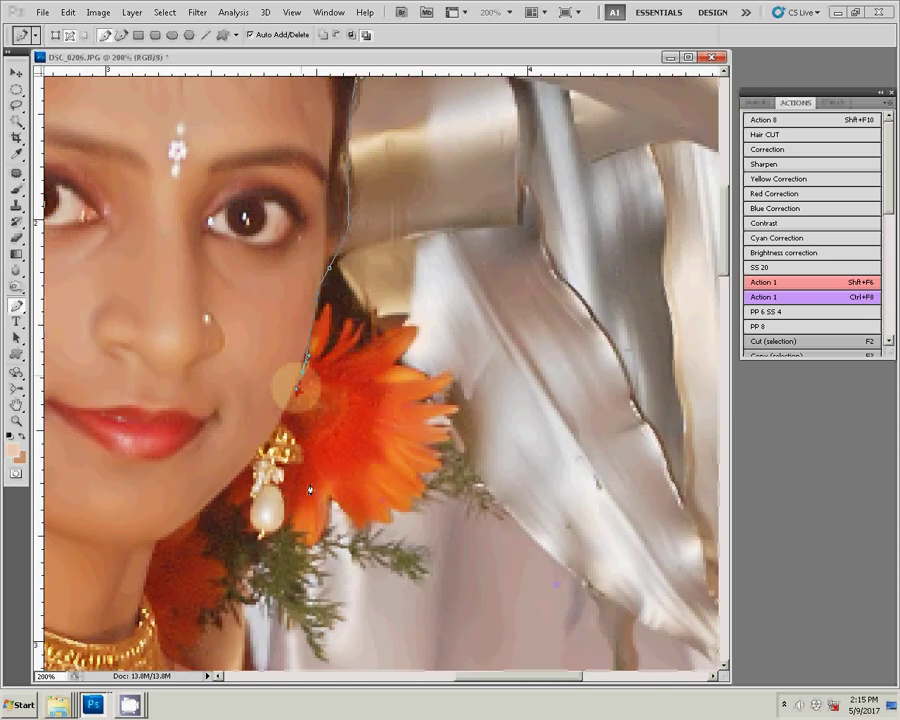
mouse_move(282, 427)
mouse_down()
mouse_move(298, 451)
mouse_move(284, 538)
mouse_up()
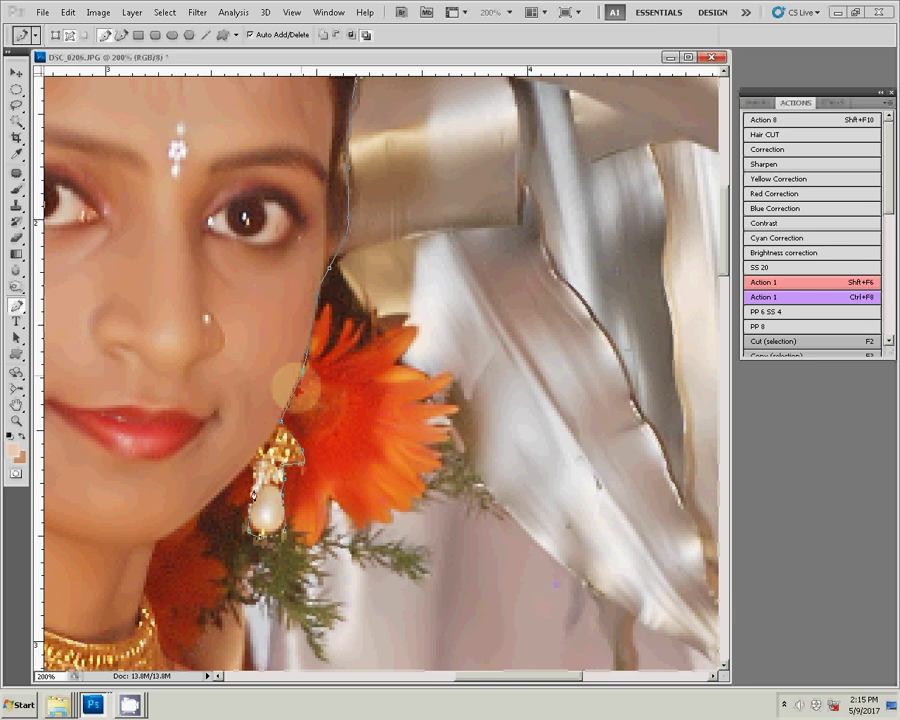
click(255, 468)
click(213, 497)
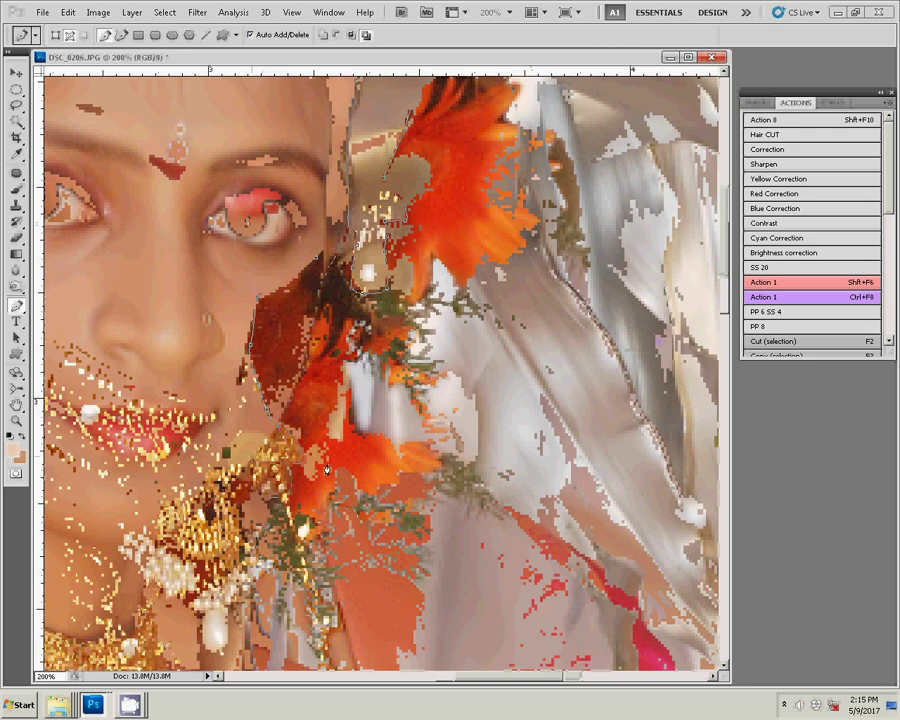
Step: Place pen anchors down the pink sari's right edge beside the yellow flowers
click(501, 500)
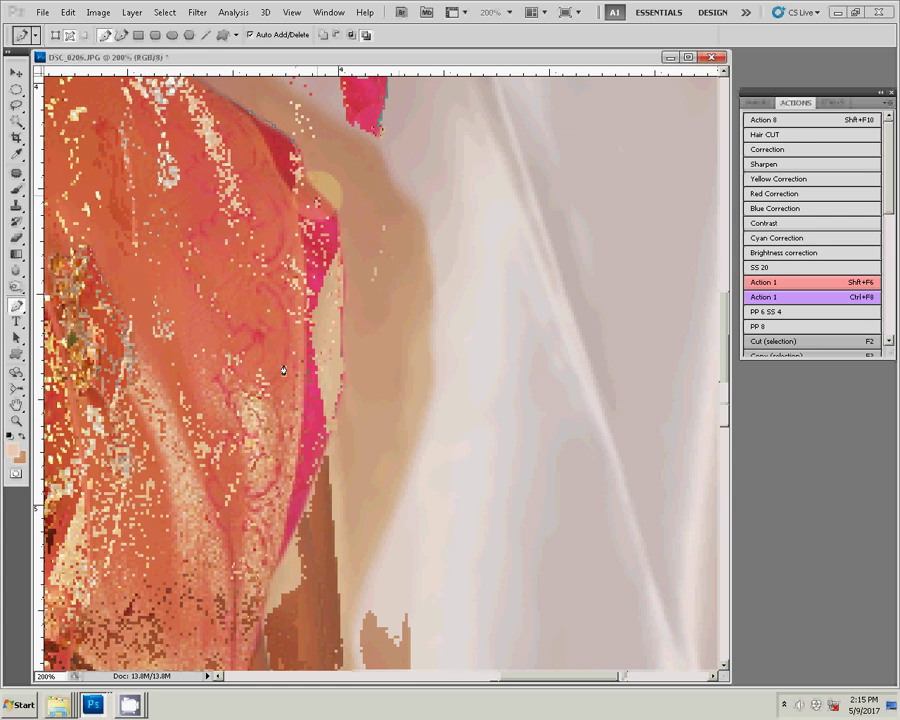
click(305, 326)
click(316, 366)
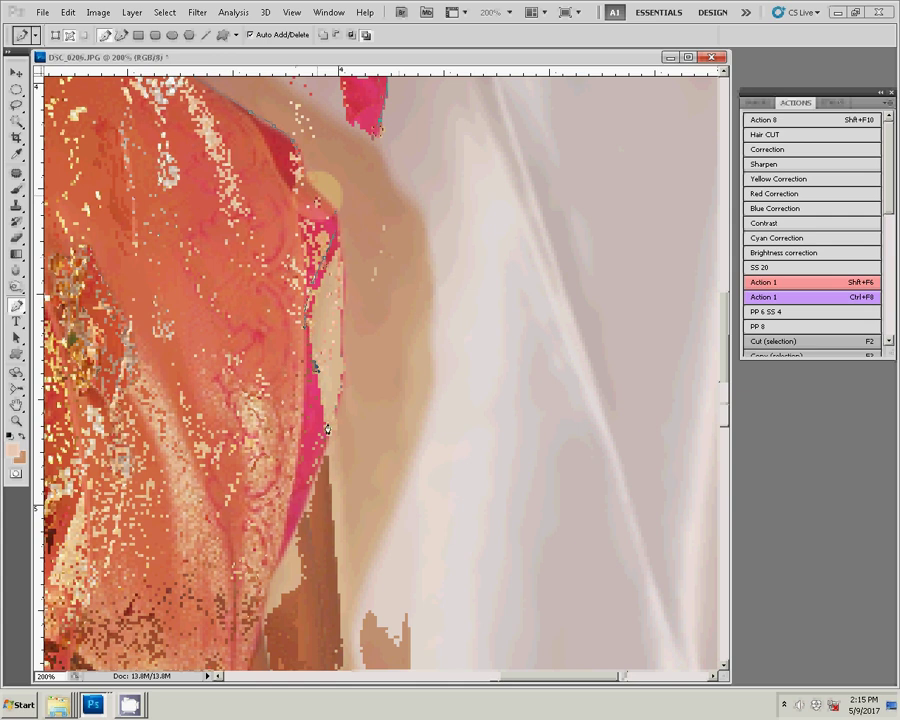
click(327, 427)
click(334, 493)
drag(340, 550, 362, 174)
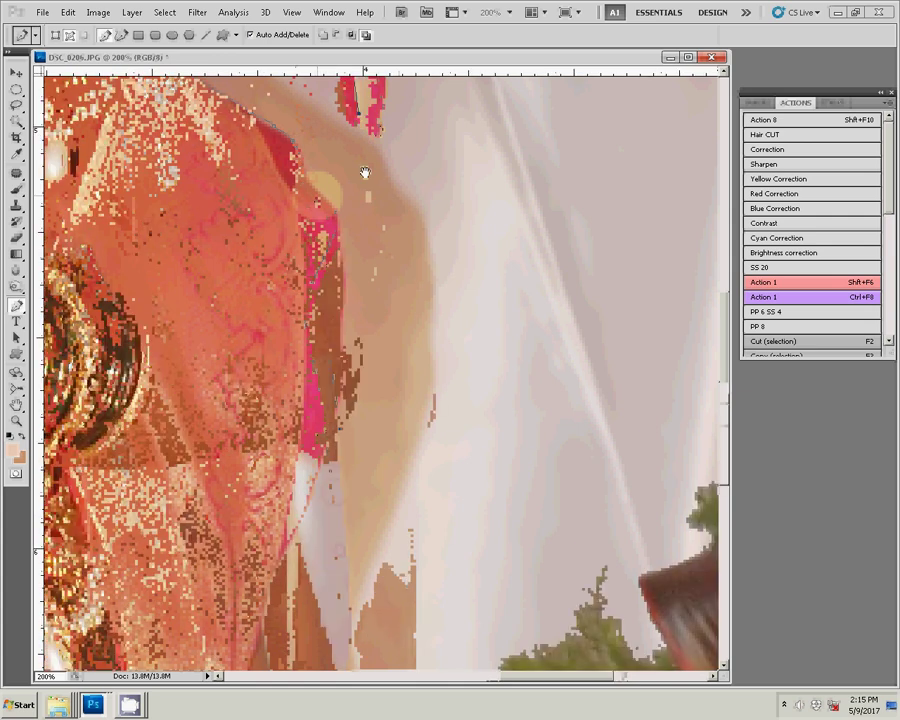
click(360, 390)
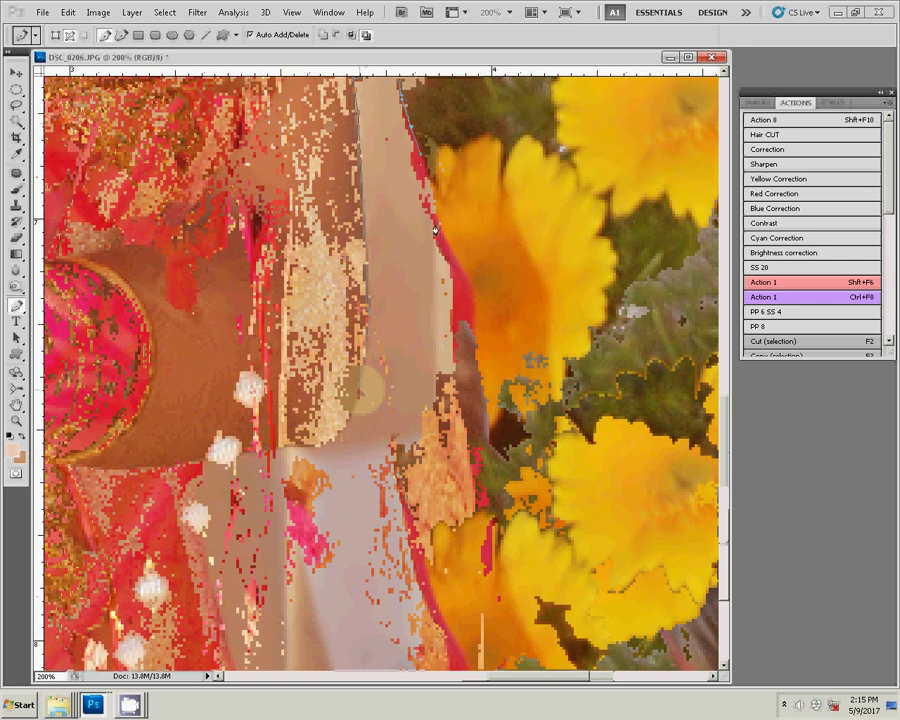
Step: Continue the pen path down the lower sari edge toward the henna hand
click(465, 289)
click(489, 437)
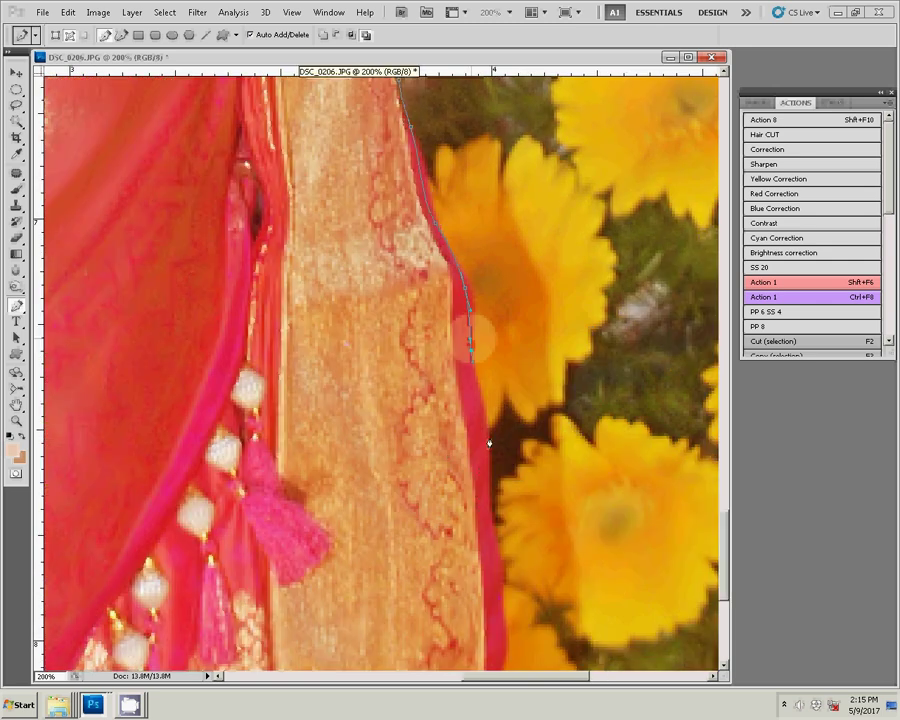
scroll(482, 255, down, 5)
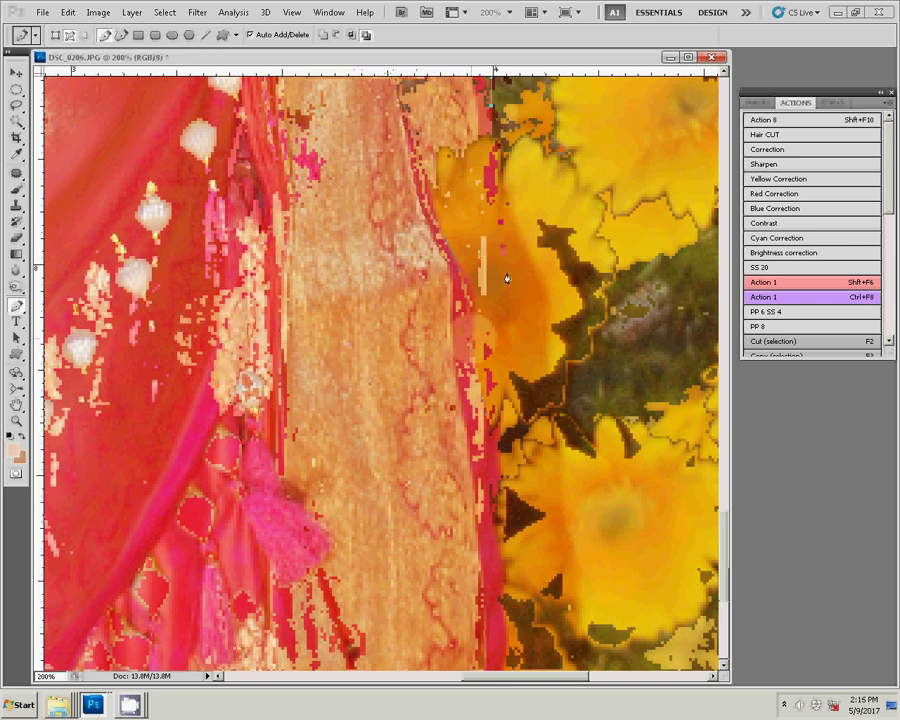
click(504, 276)
click(501, 317)
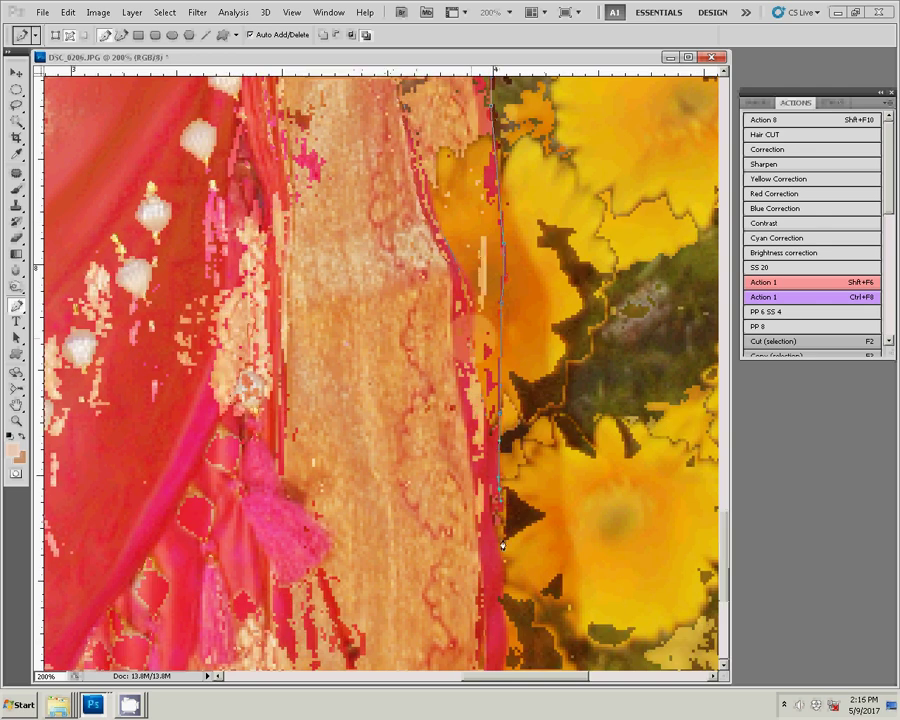
drag(483, 220, 521, 220)
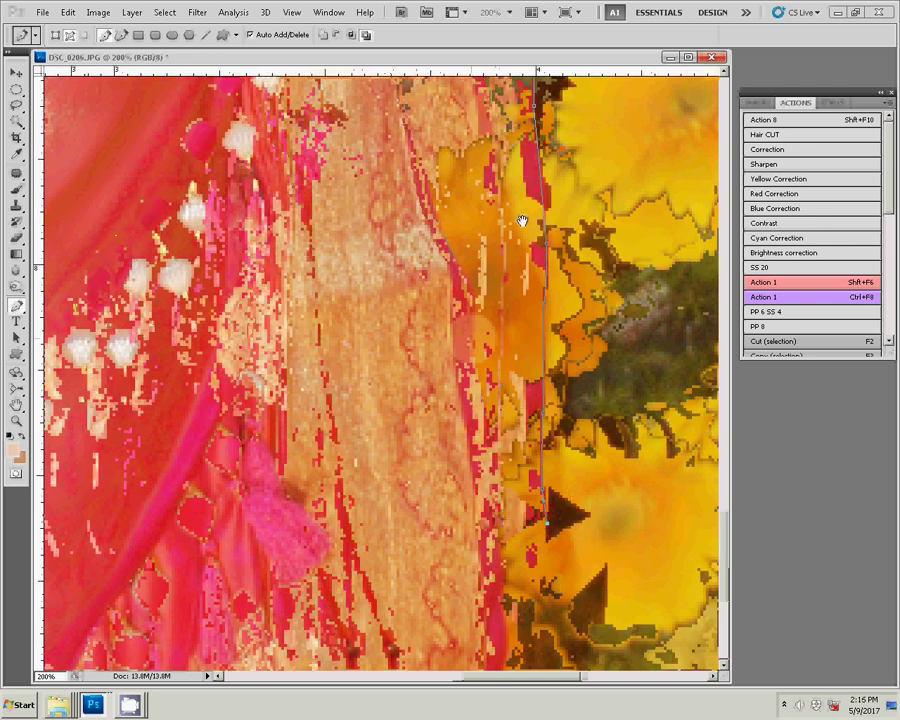
click(513, 668)
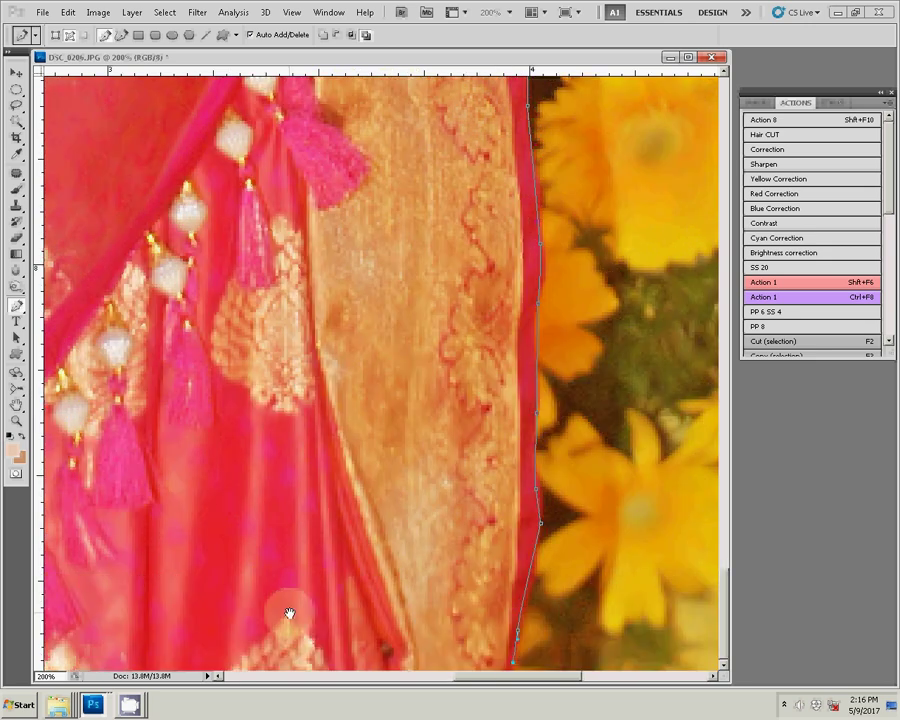
drag(246, 574, 566, 574)
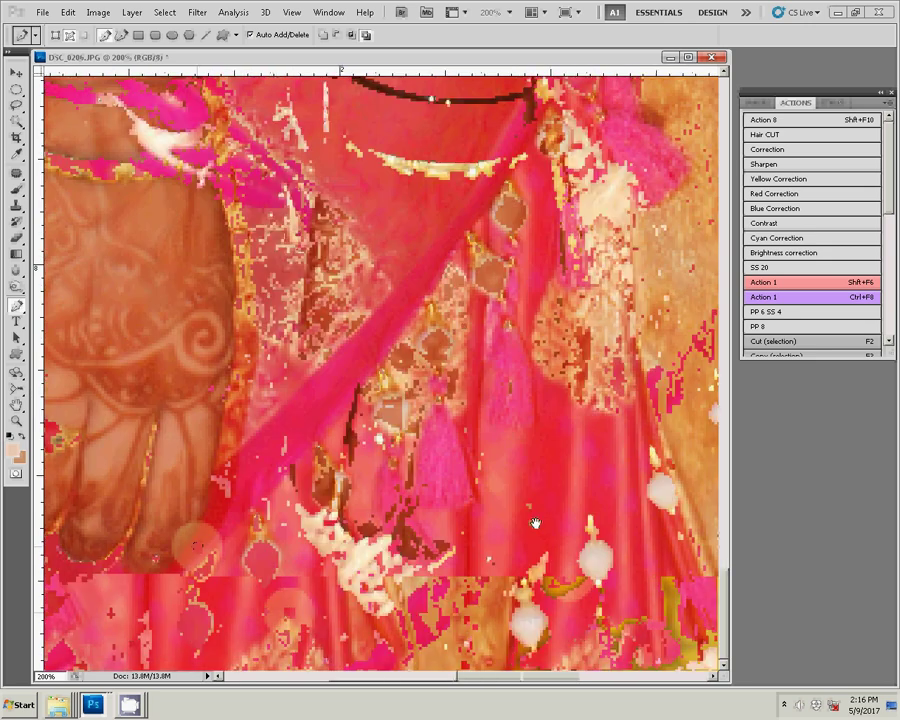
Step: Trace the pen path up the sari's lower left edge past the gold tassel
mouse_move(197, 547)
mouse_down()
mouse_move(429, 524)
mouse_move(720, 528)
mouse_up()
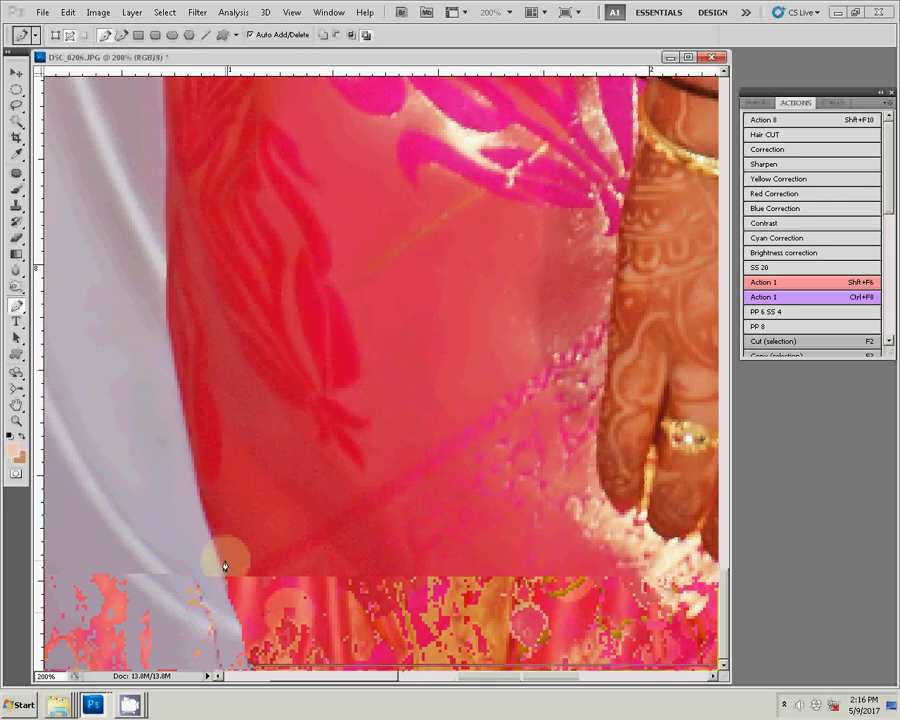
click(224, 566)
drag(283, 396, 297, 445)
click(298, 315)
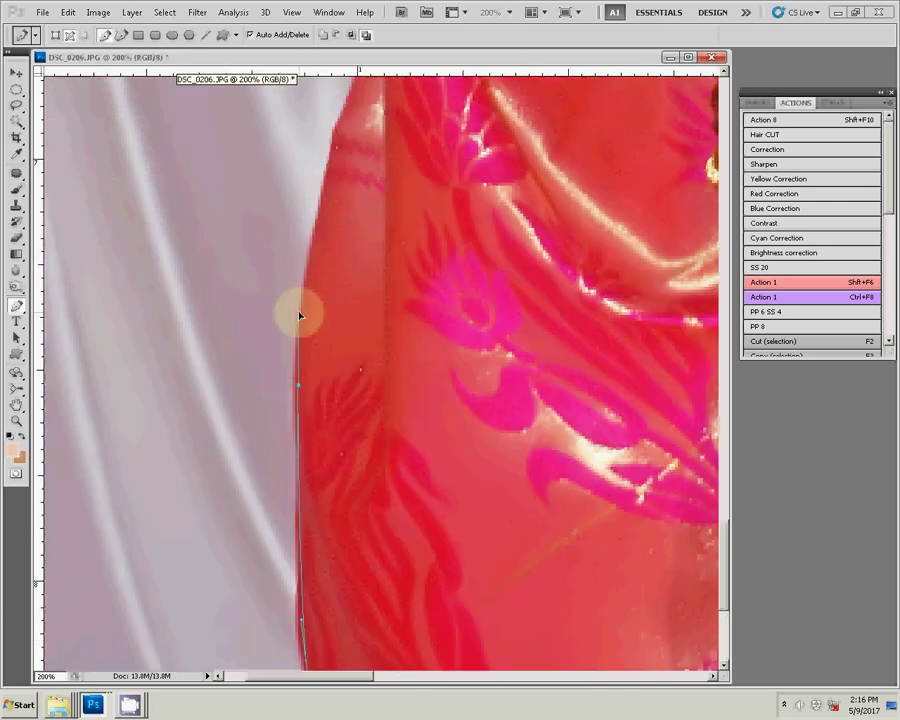
drag(340, 133, 351, 110)
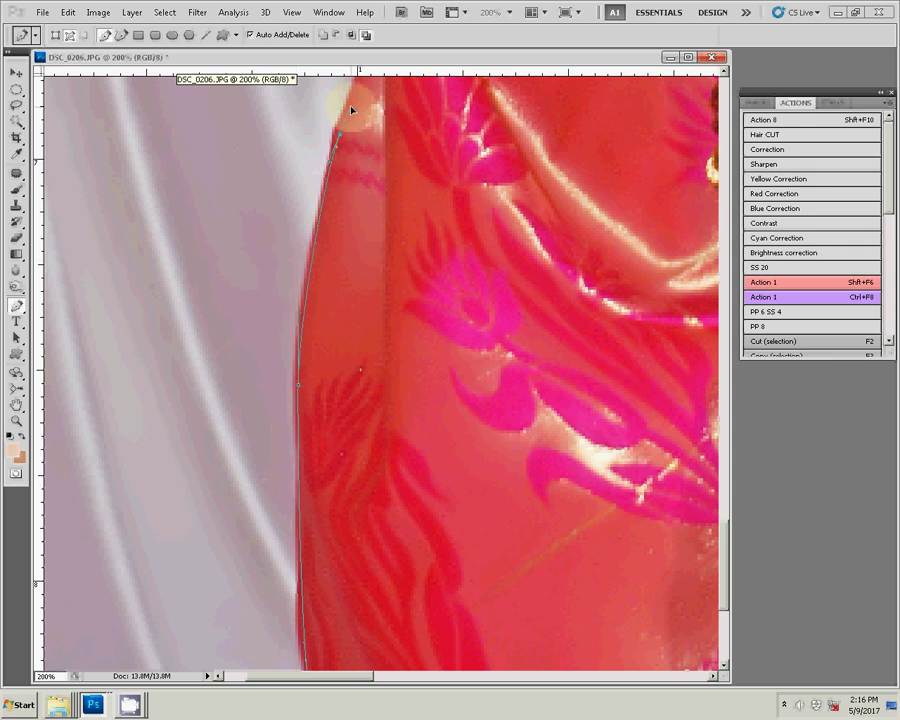
scroll(351, 110, up, 5)
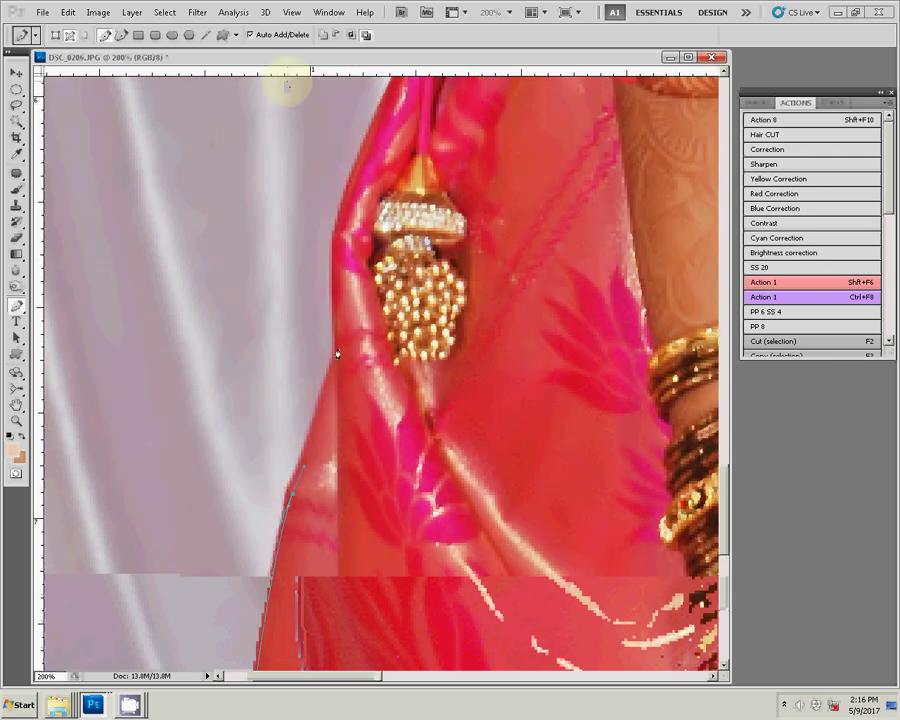
click(337, 353)
drag(334, 238, 339, 214)
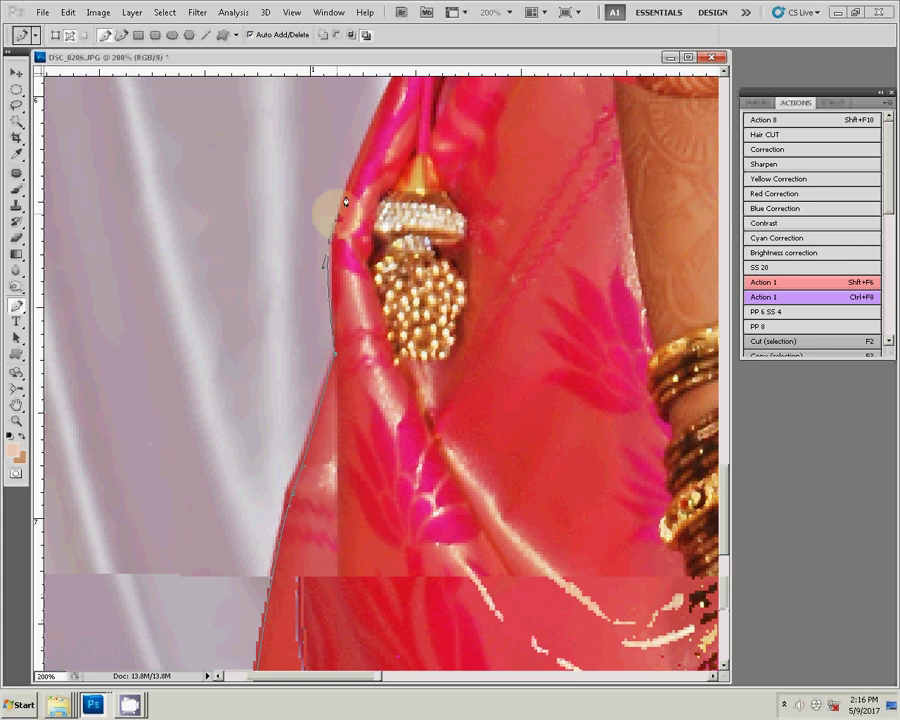
Step: Close the bride's outline up the upper arm and over the shoulder toward the neck
drag(342, 200, 260, 349)
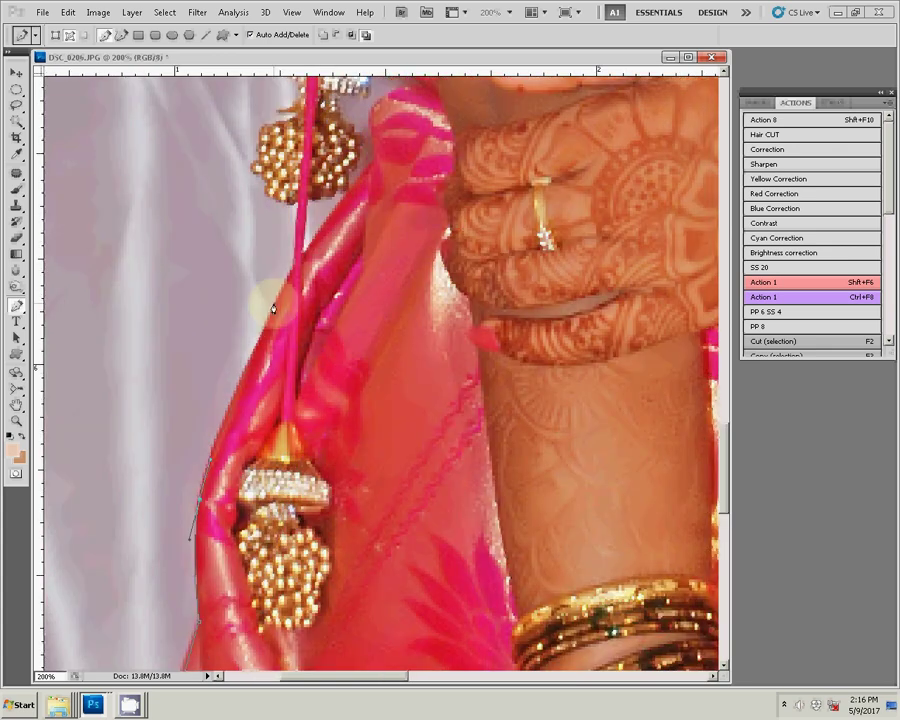
drag(270, 302, 338, 427)
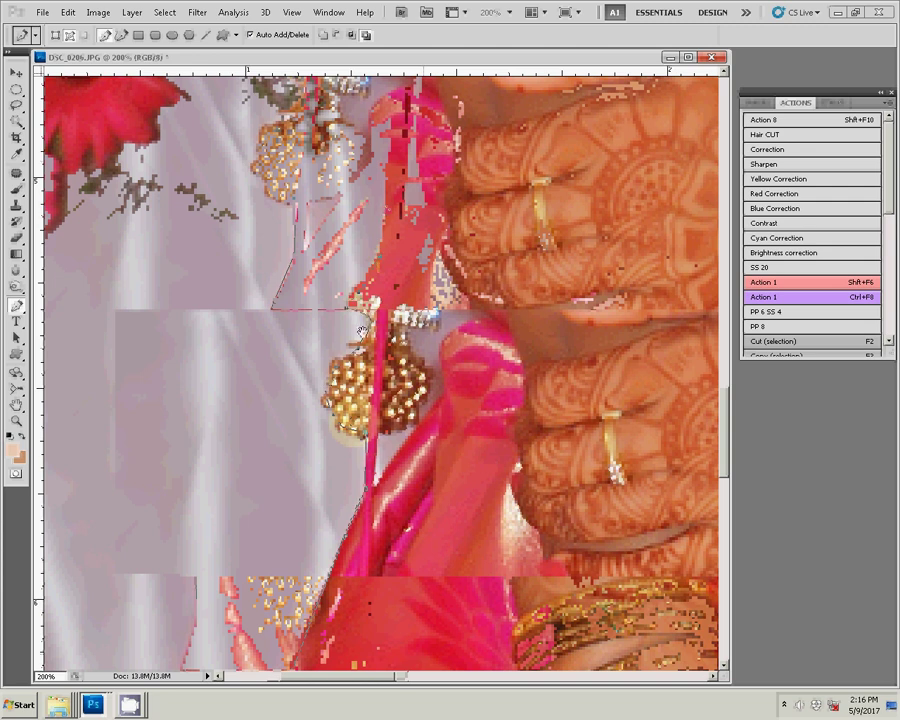
drag(386, 198, 331, 123)
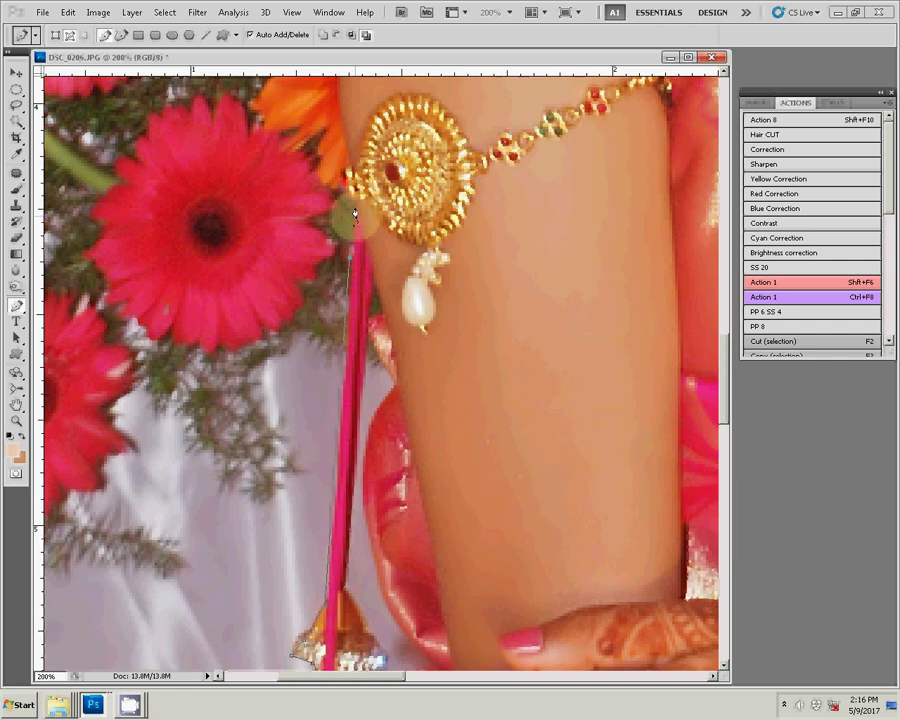
drag(354, 213, 354, 437)
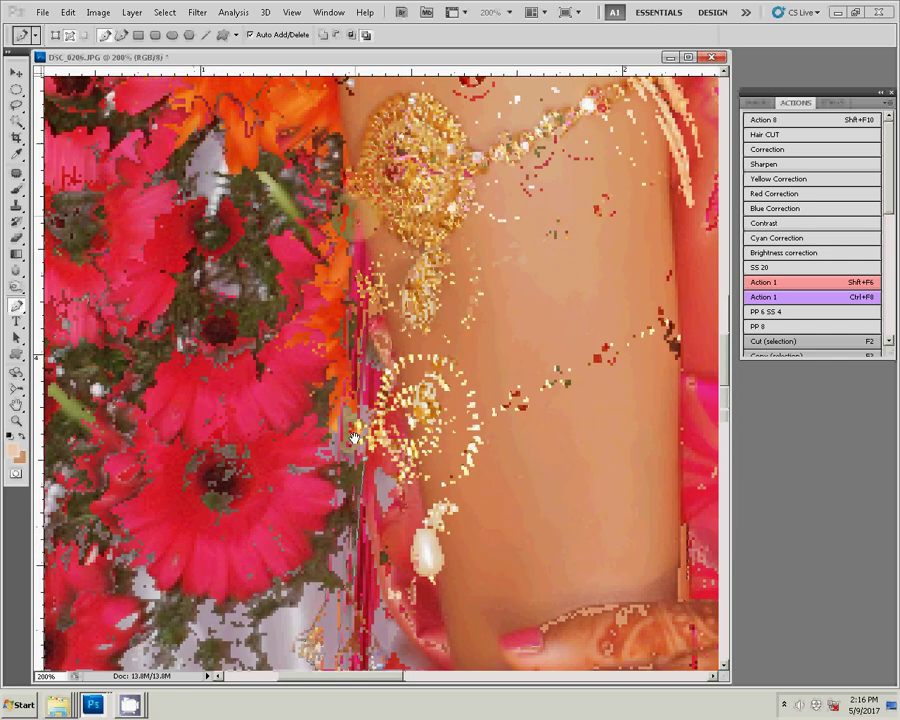
click(344, 333)
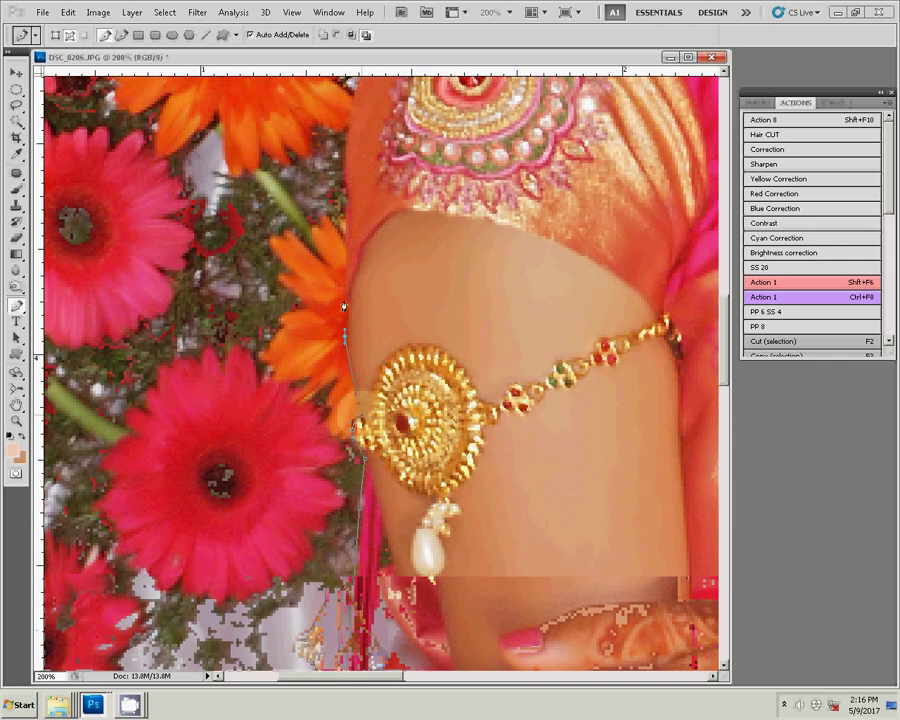
click(349, 135)
drag(349, 135, 267, 378)
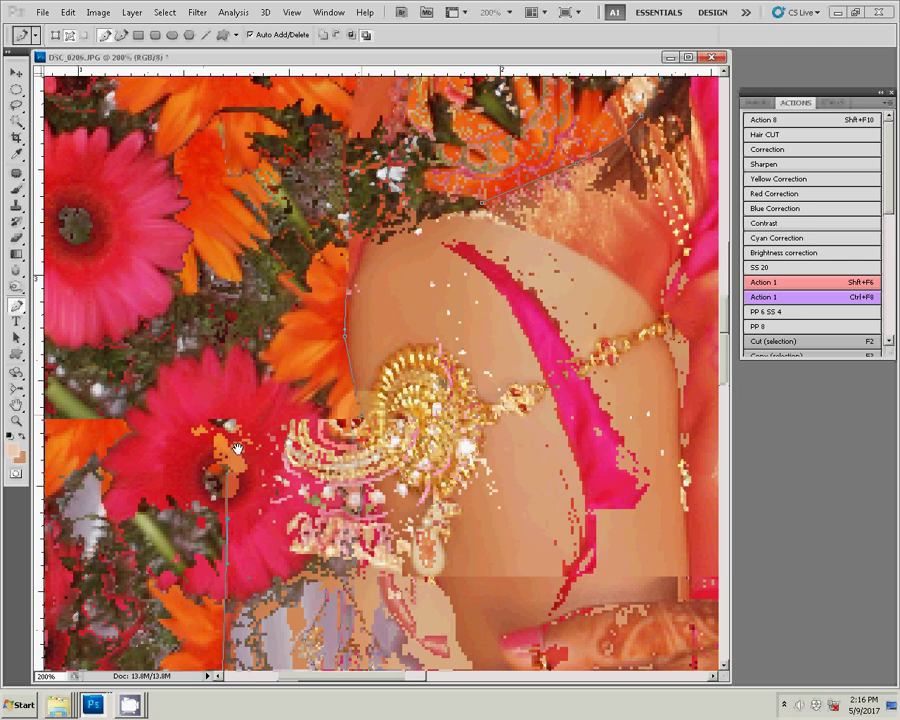
click(267, 377)
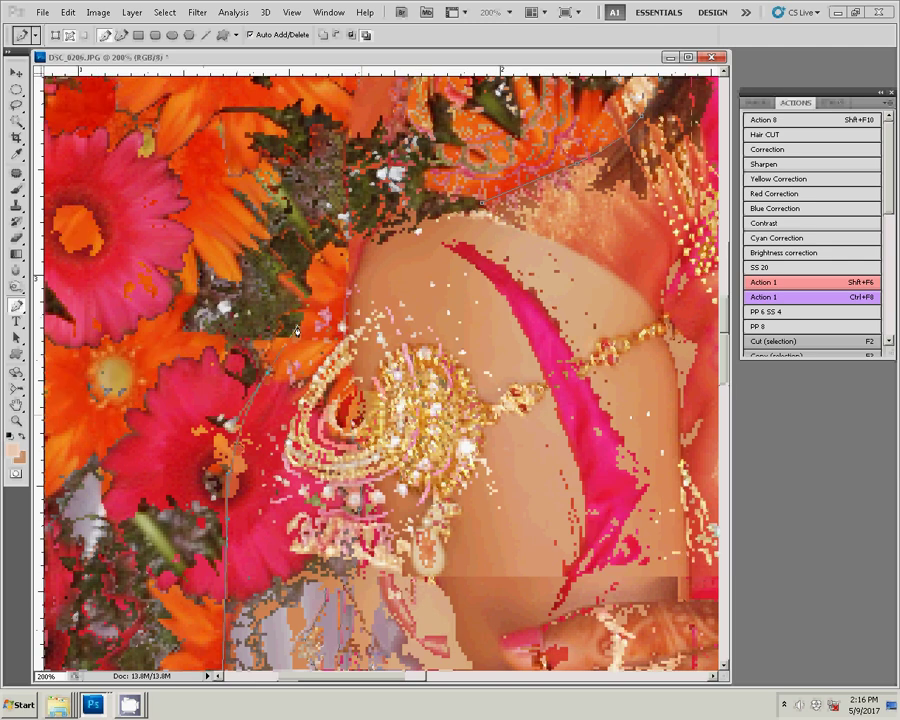
click(436, 225)
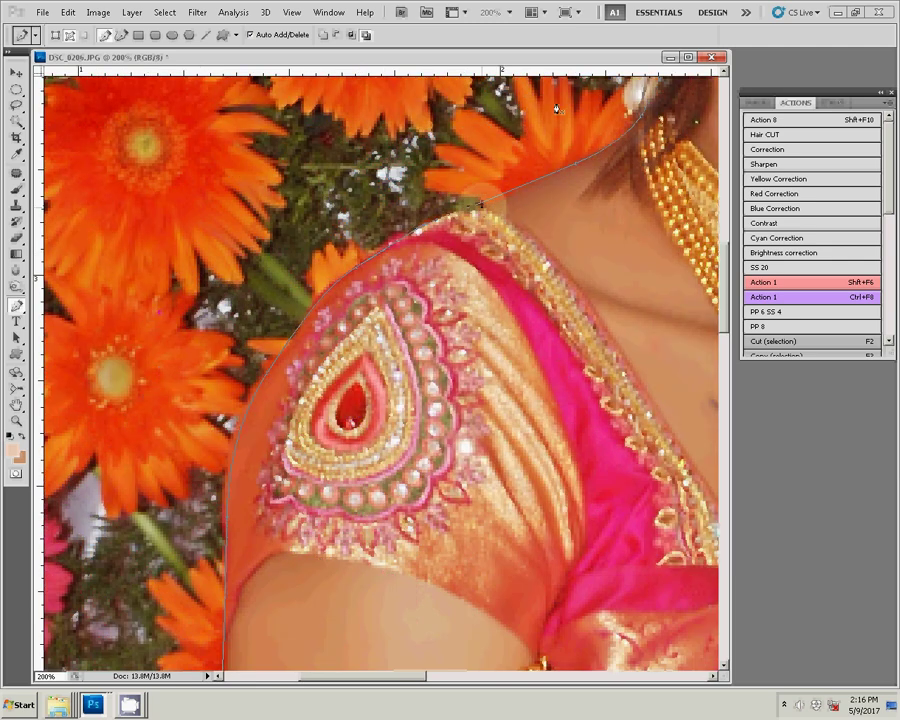
Step: Convert the closed bride path into a selection with a 1.5-pixel feather
right_click(467, 167)
click(515, 219)
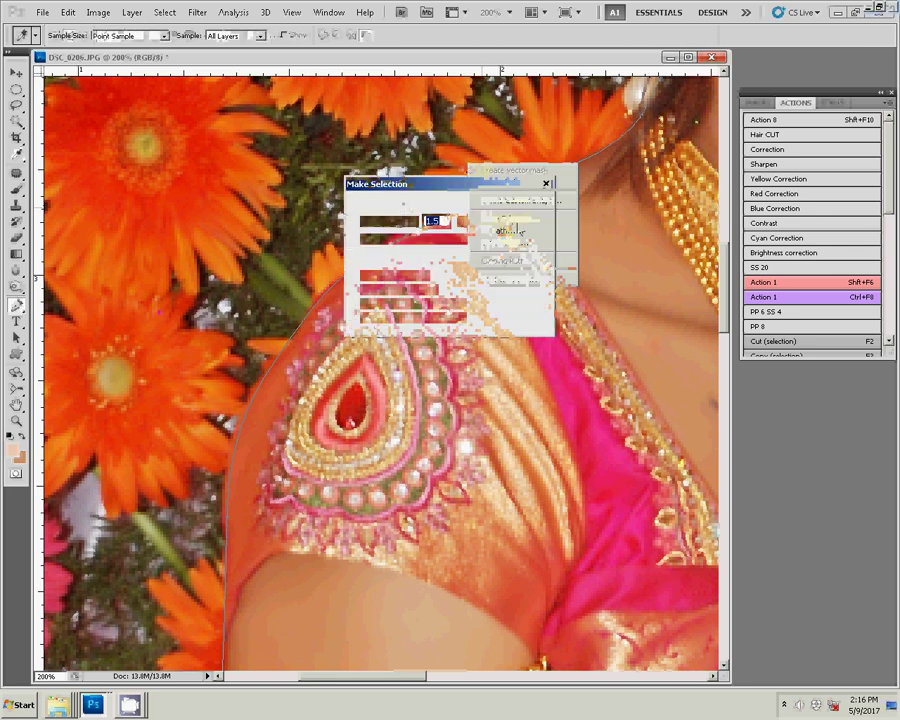
click(518, 208)
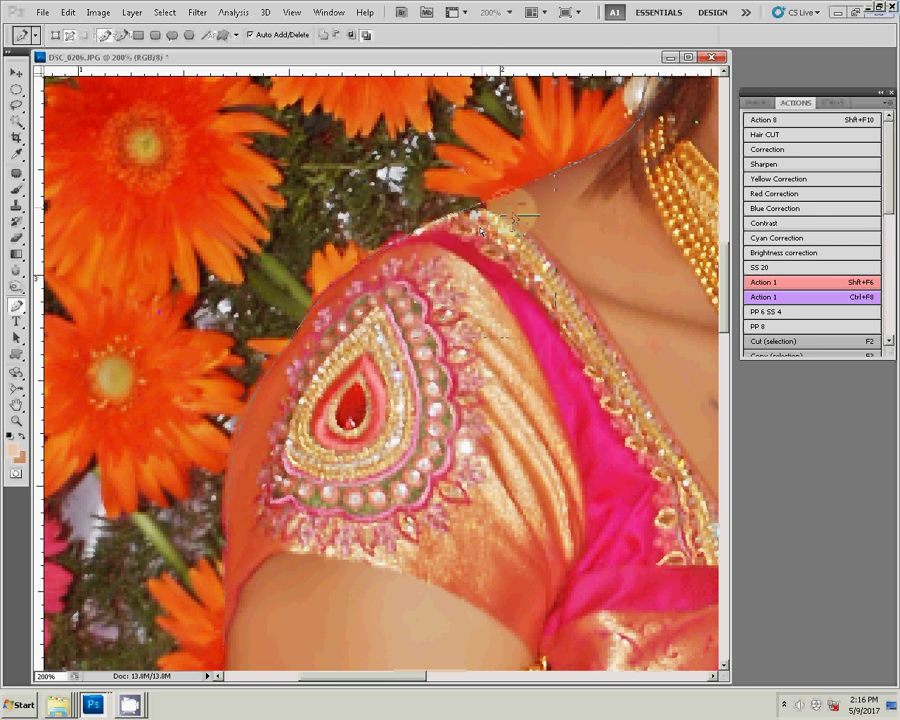
Step: Copy the bride selection to Layer 1, hide the Background, and fit the view on screen
key(ctrl+j)
click(757, 103)
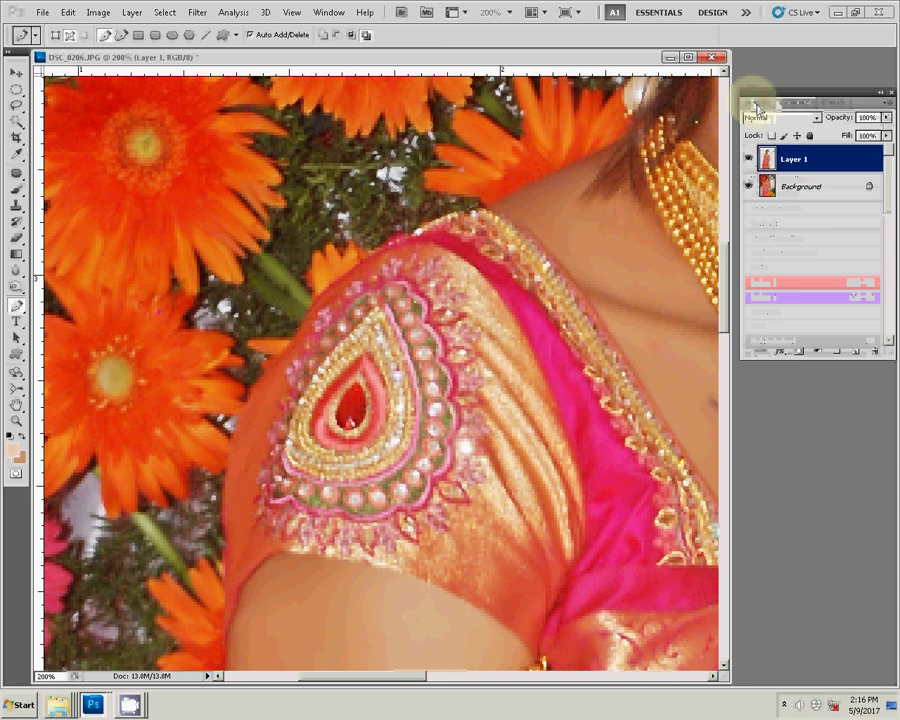
click(749, 186)
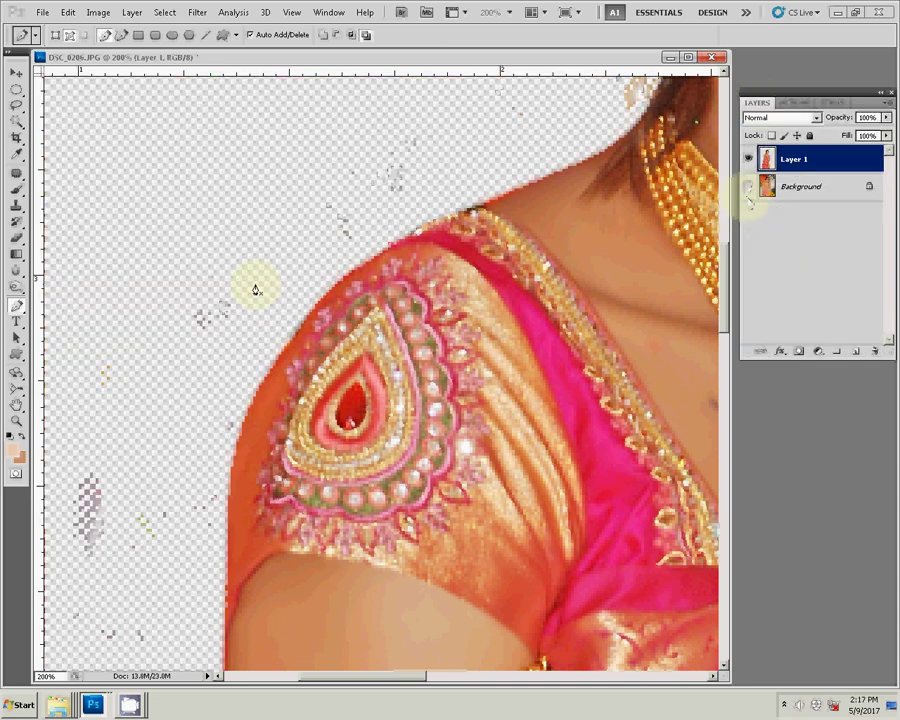
key(z)
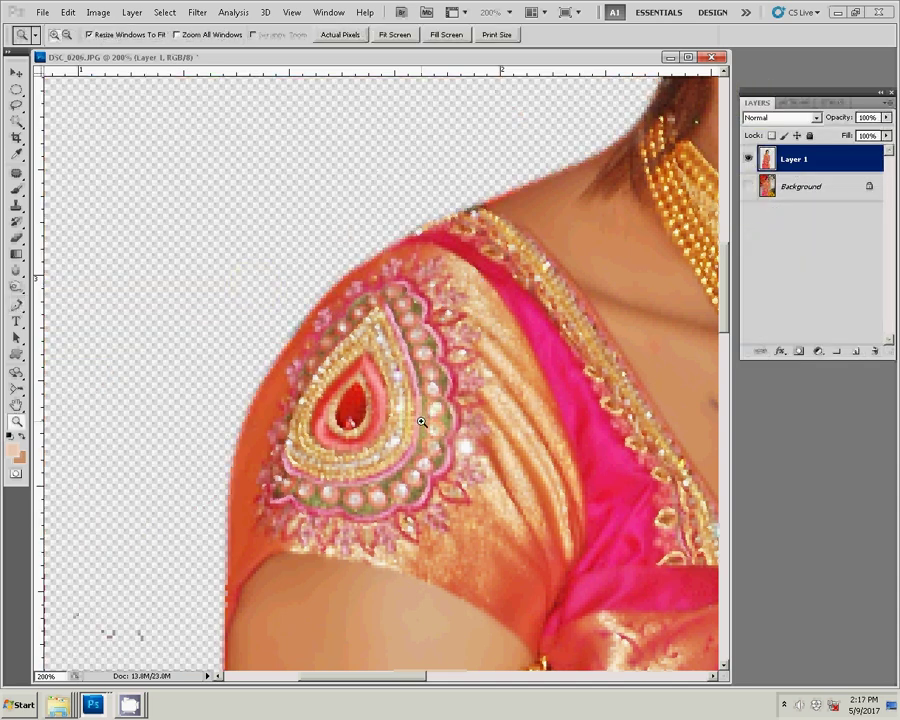
right_click(420, 420)
click(438, 425)
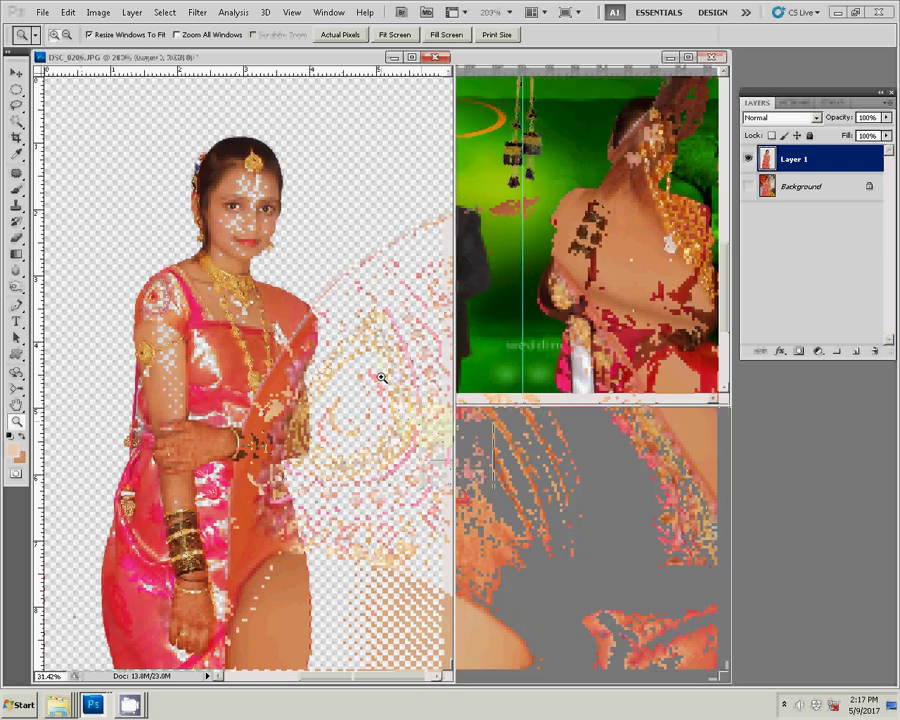
Step: Save the cutout as the layered PSD DSC_0206.psd in the psd folder
key(ctrl+shift+s)
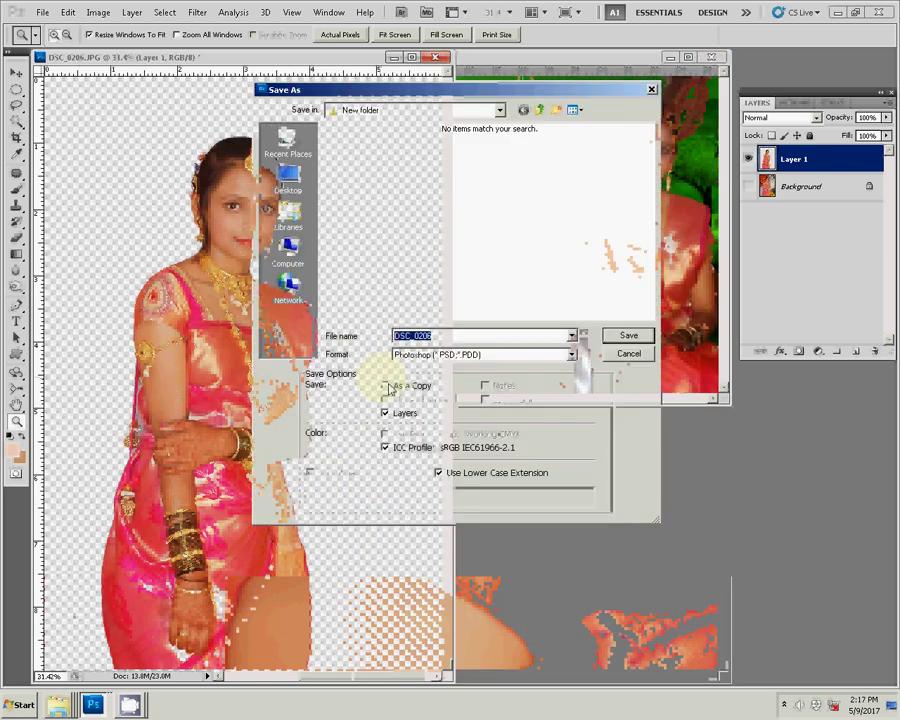
click(540, 110)
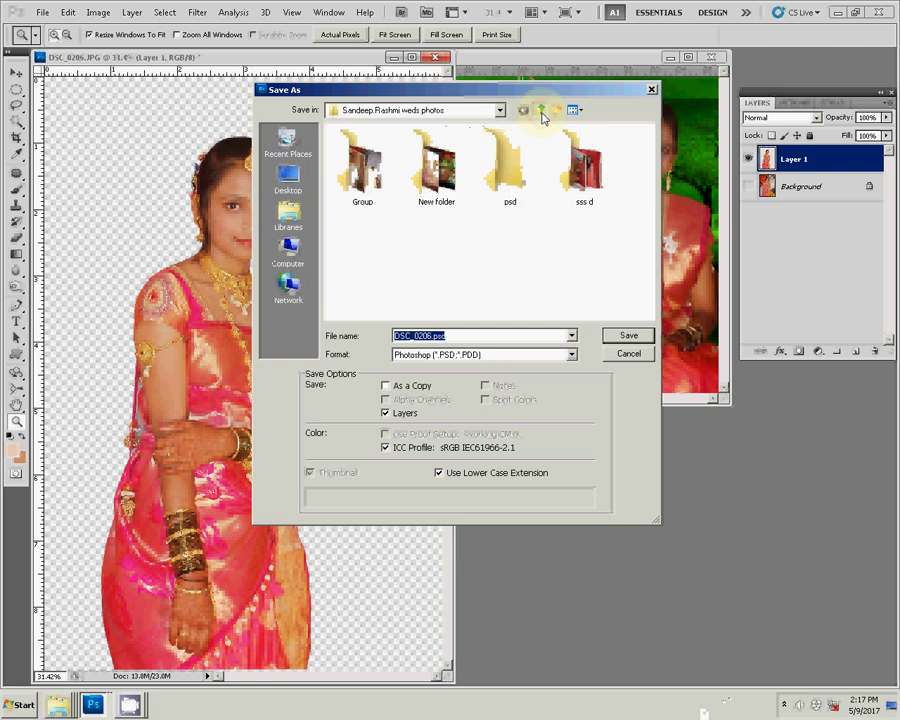
click(510, 175)
double_click(512, 185)
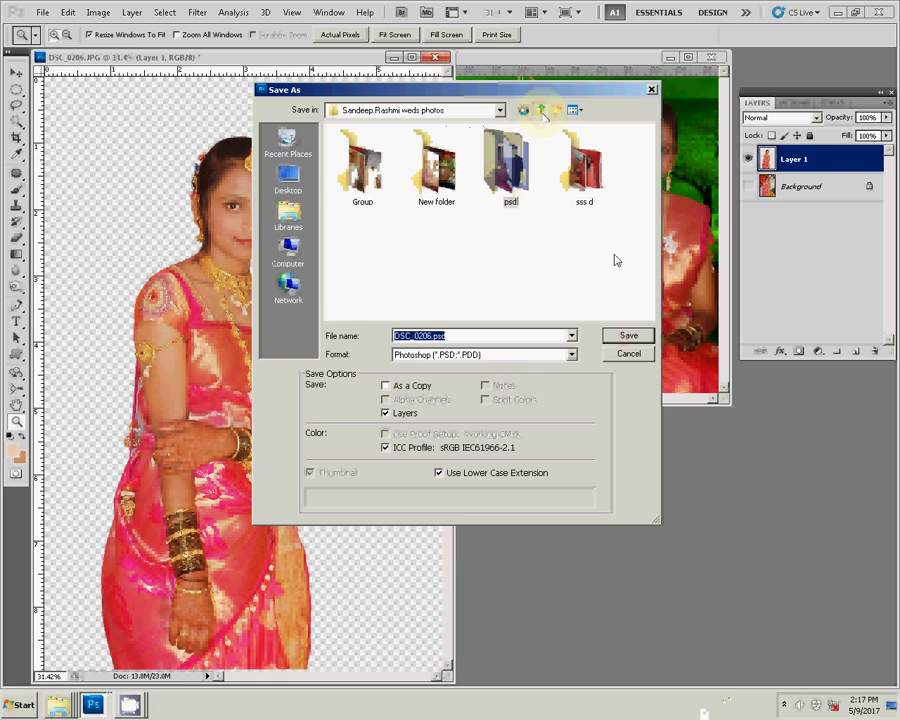
key(Return)
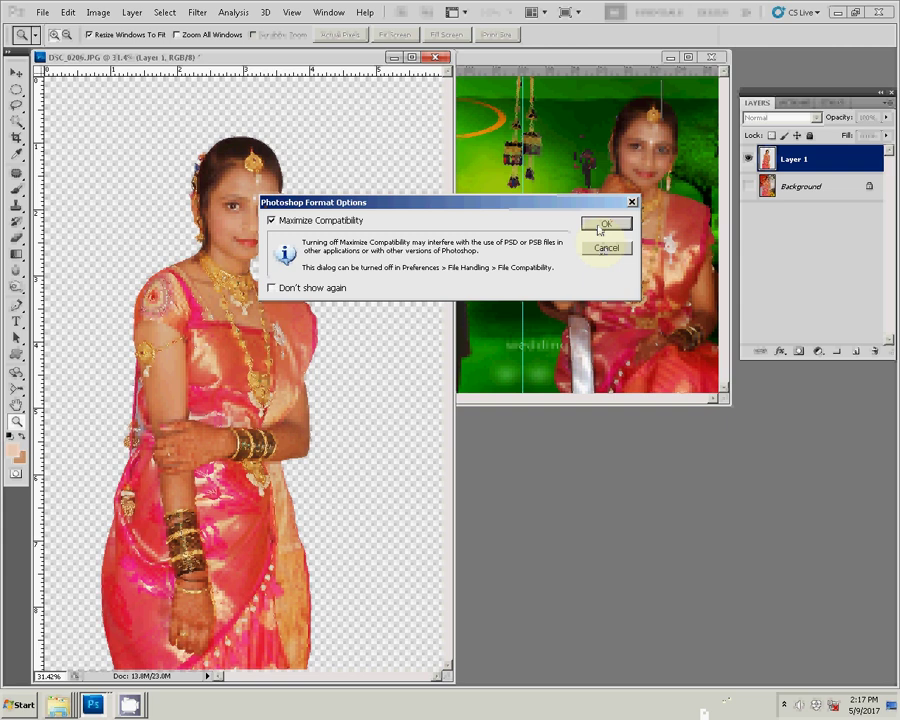
click(602, 224)
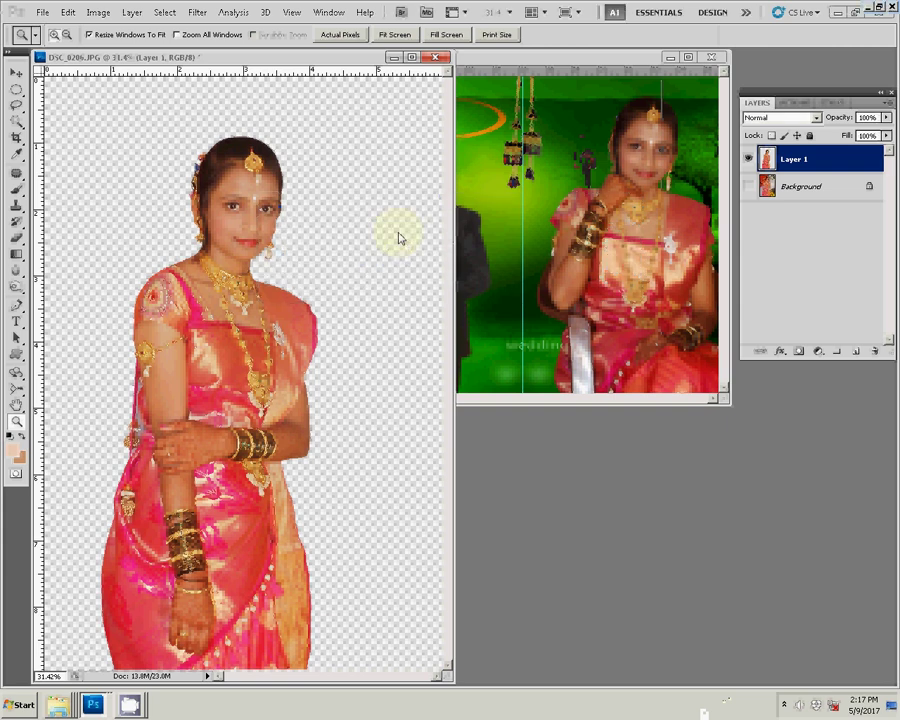
Step: Drag the bride cutout from DSC_0206 onto the 01.psd album page's left side
key(v)
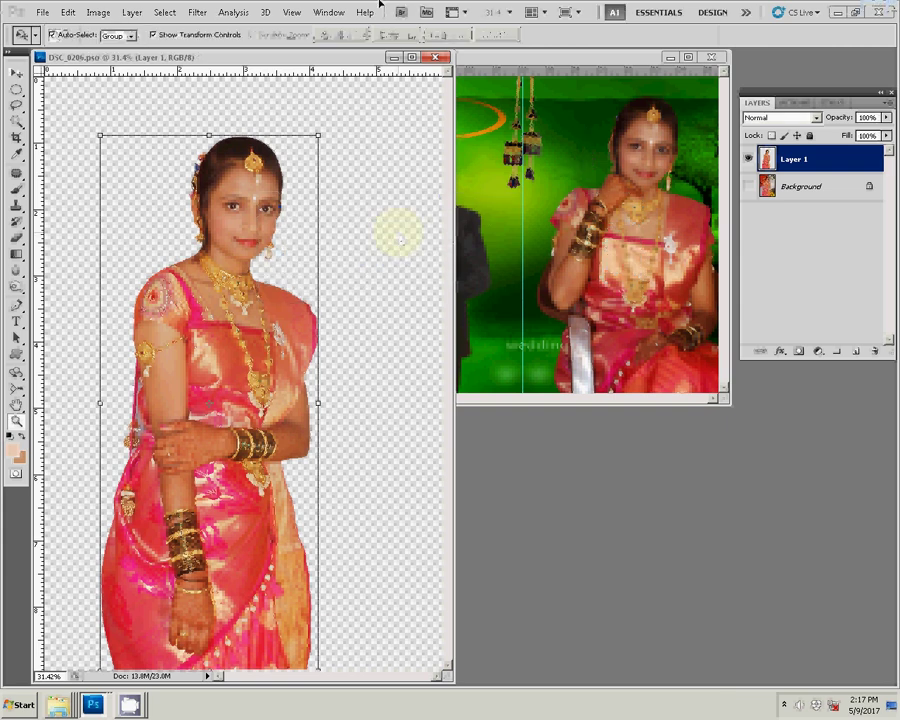
click(133, 663)
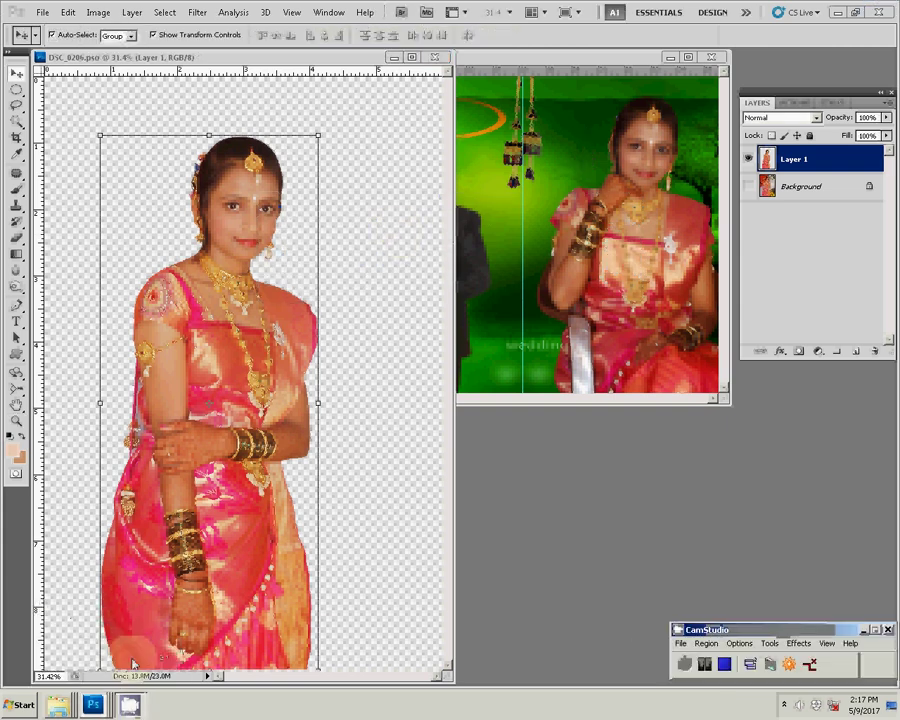
click(519, 486)
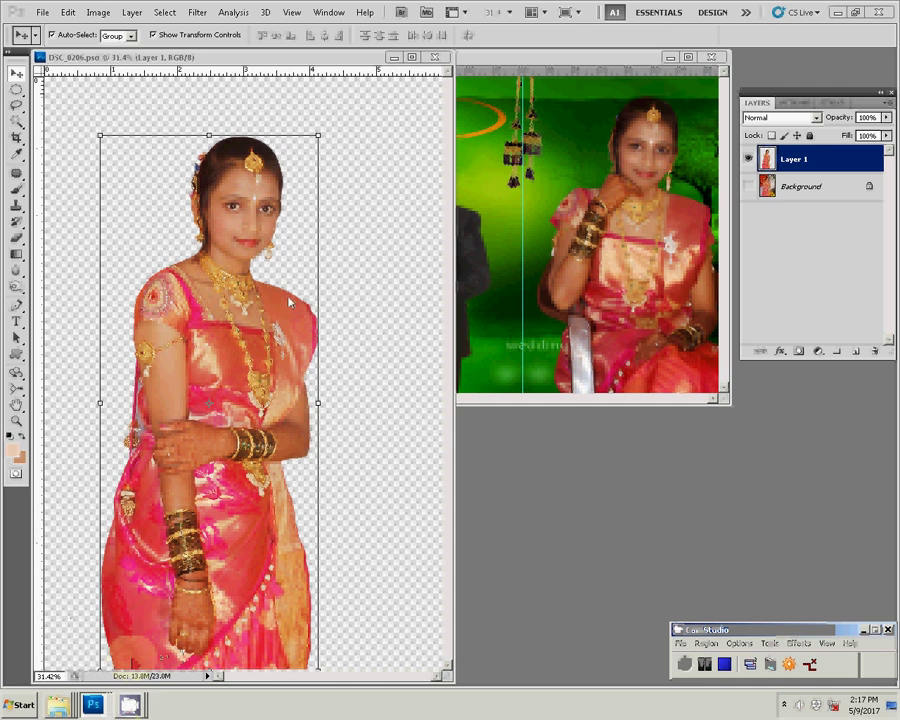
mouse_move(289, 301)
mouse_down()
mouse_move(454, 252)
mouse_move(491, 228)
mouse_up()
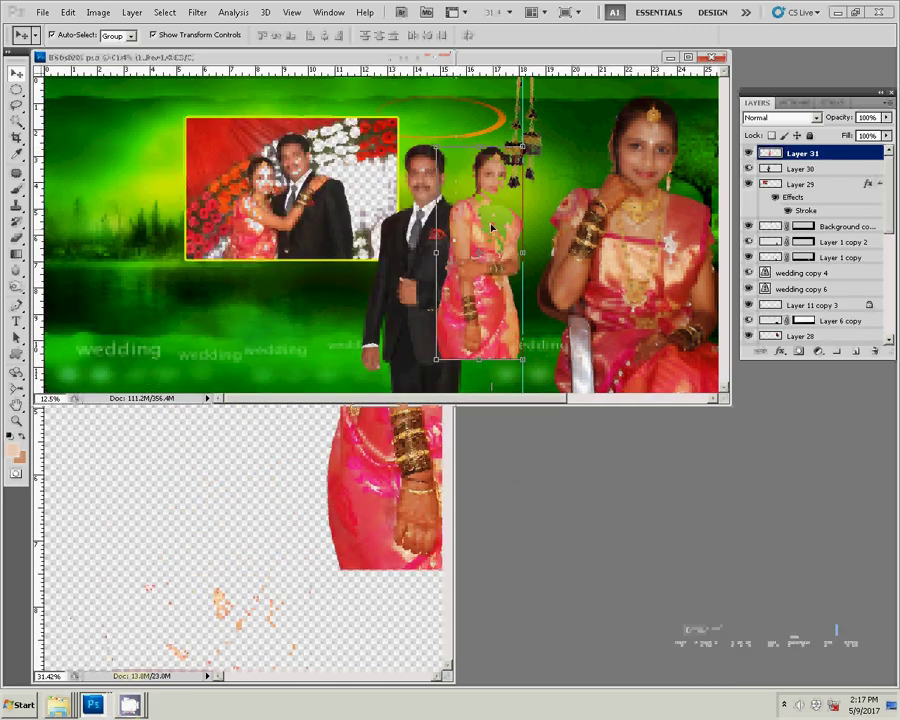
drag(490, 185, 150, 186)
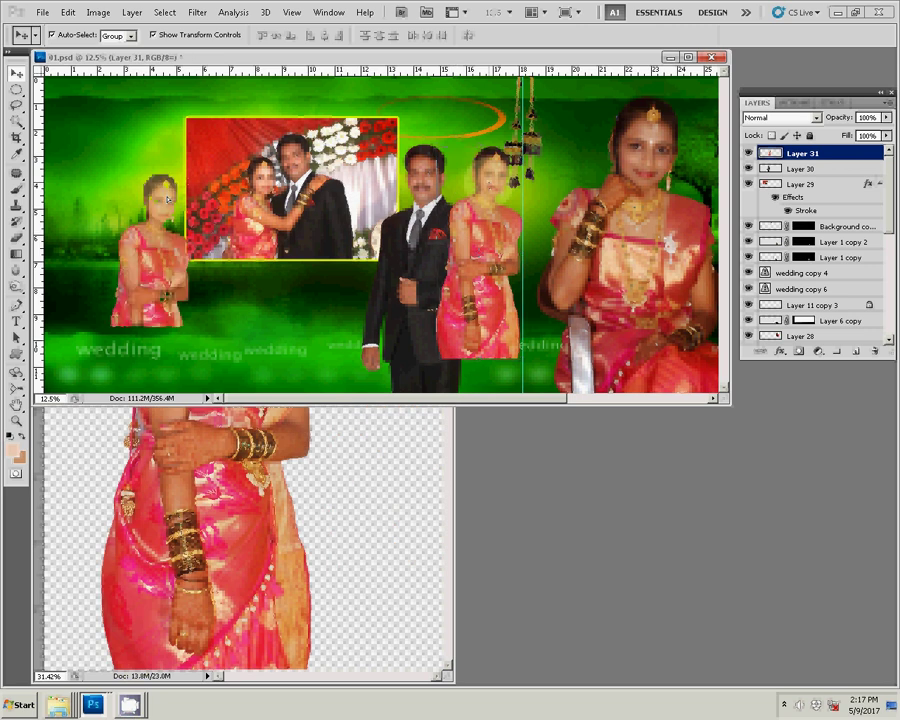
Step: Scale the bride cutout up to about 117.42%
key(ctrl+t)
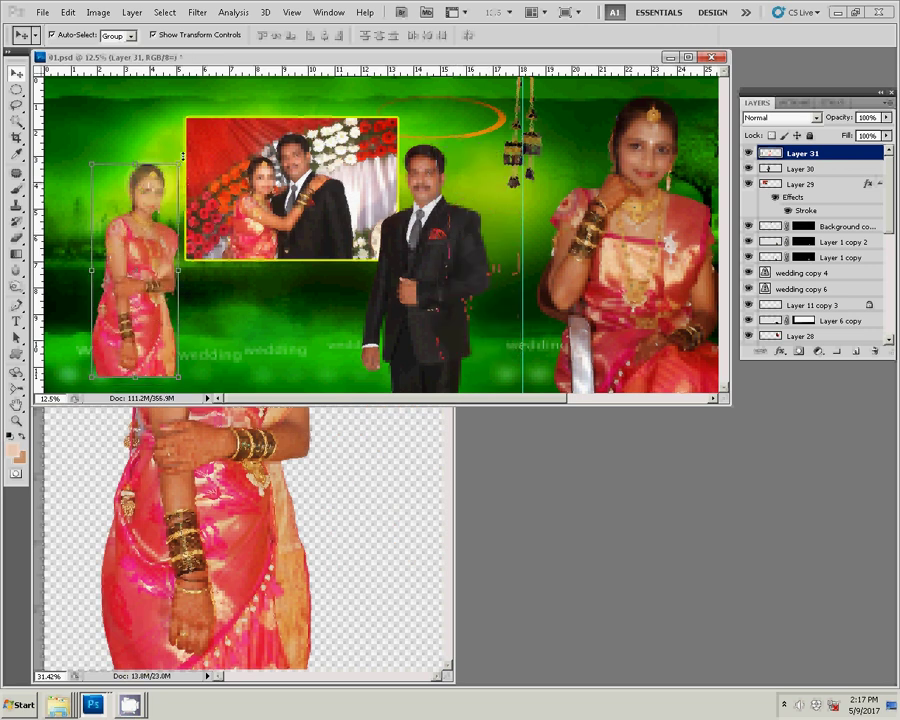
drag(181, 159, 196, 145)
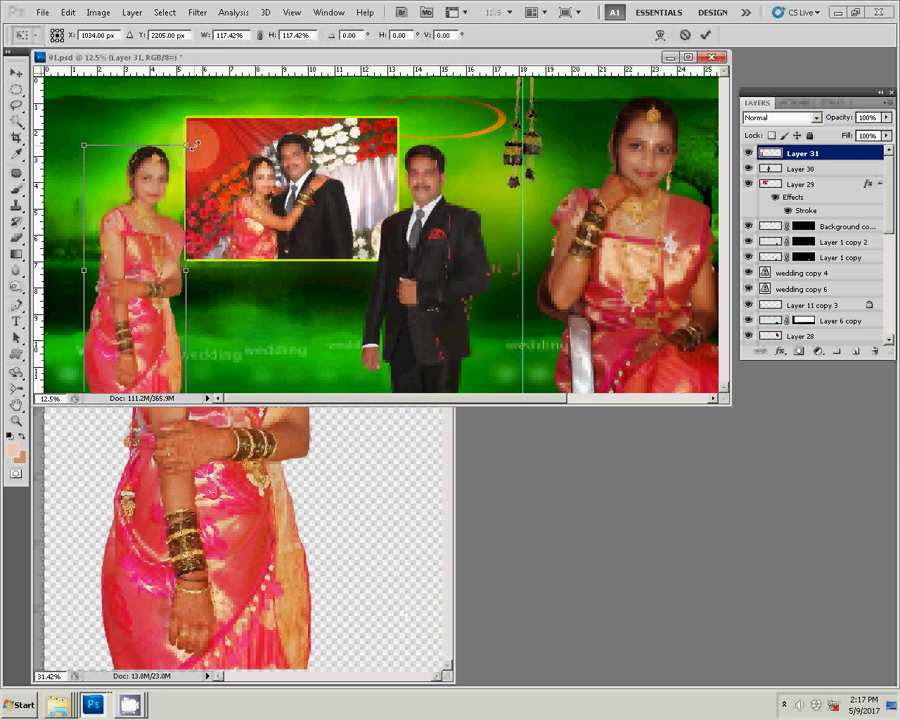
key(Return)
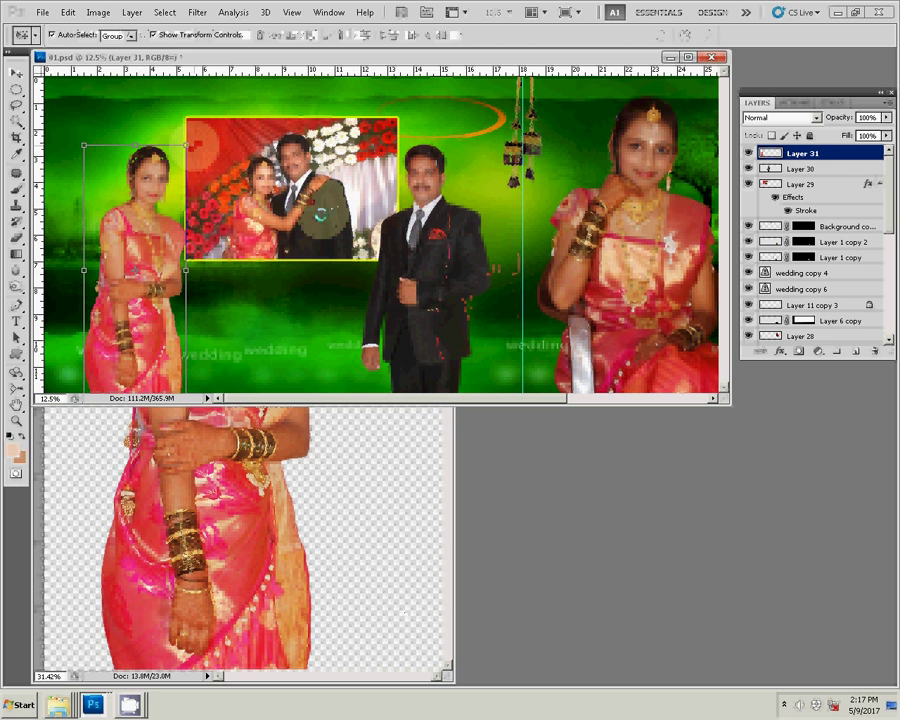
click(226, 360)
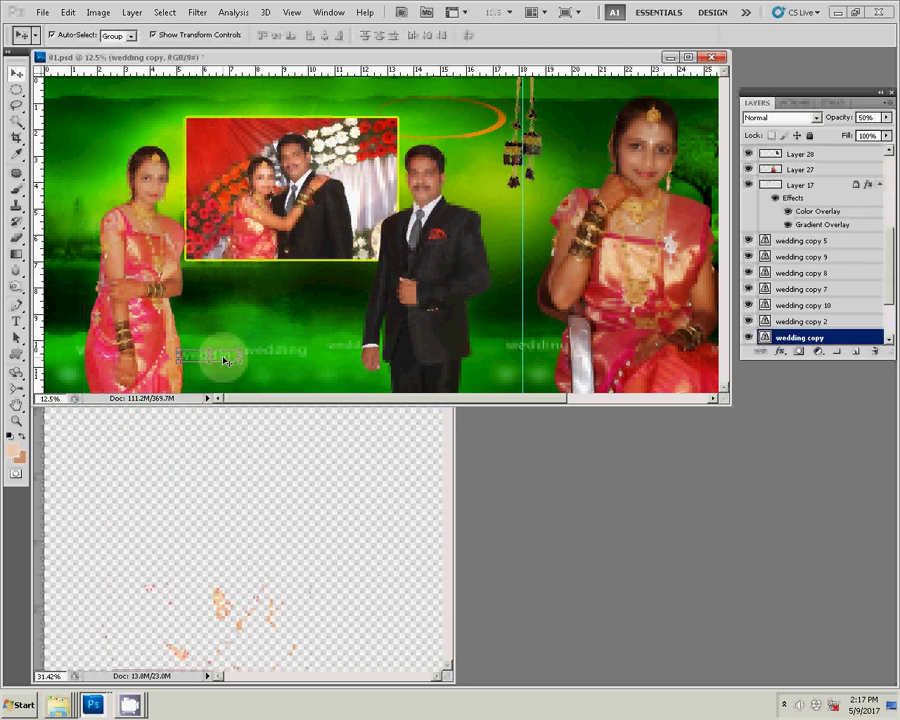
Step: Nudge the faint 'wedding copy' text slightly right and delete the orange arc (Layer 17)
drag(226, 360, 238, 362)
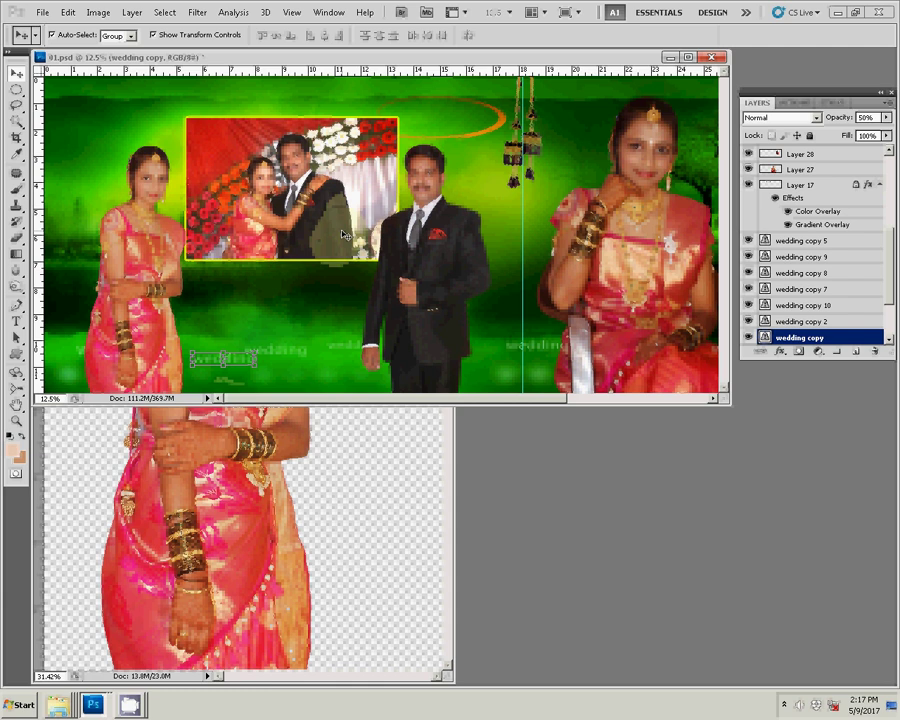
click(505, 125)
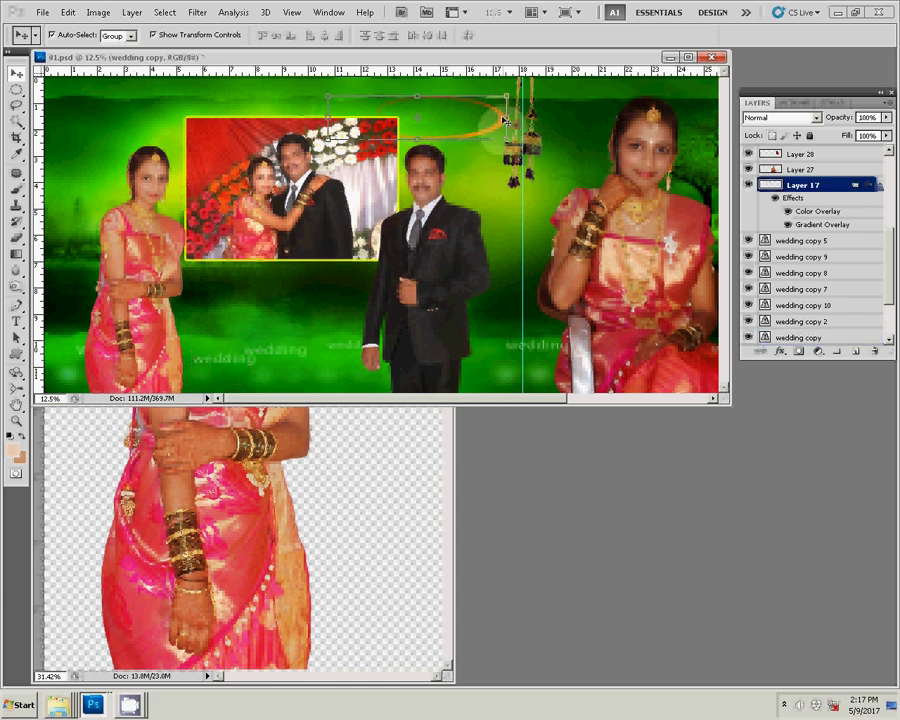
key(Delete)
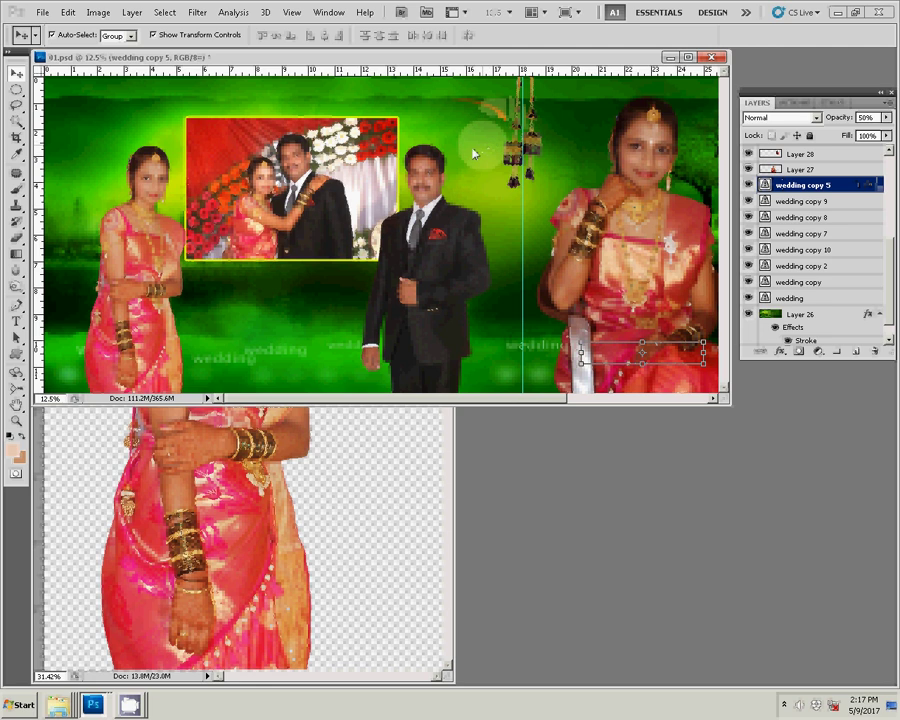
key(ctrl+shift+s)
Step: Save the album page as layered PSD '035' in Local Disk (I:) > k5 with maximum compatibility
click(293, 268)
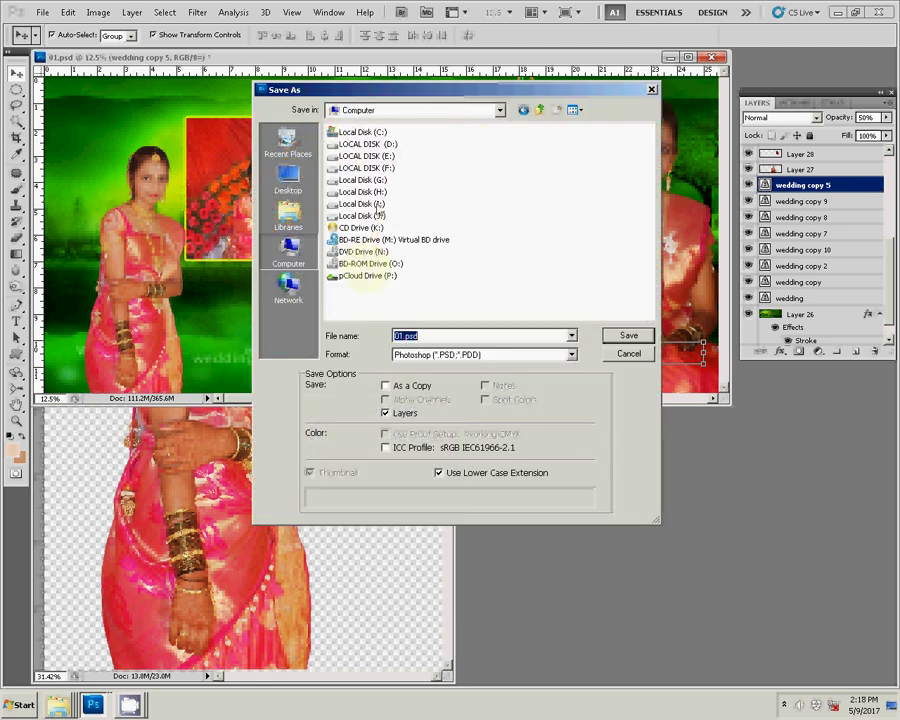
click(380, 205)
click(378, 216)
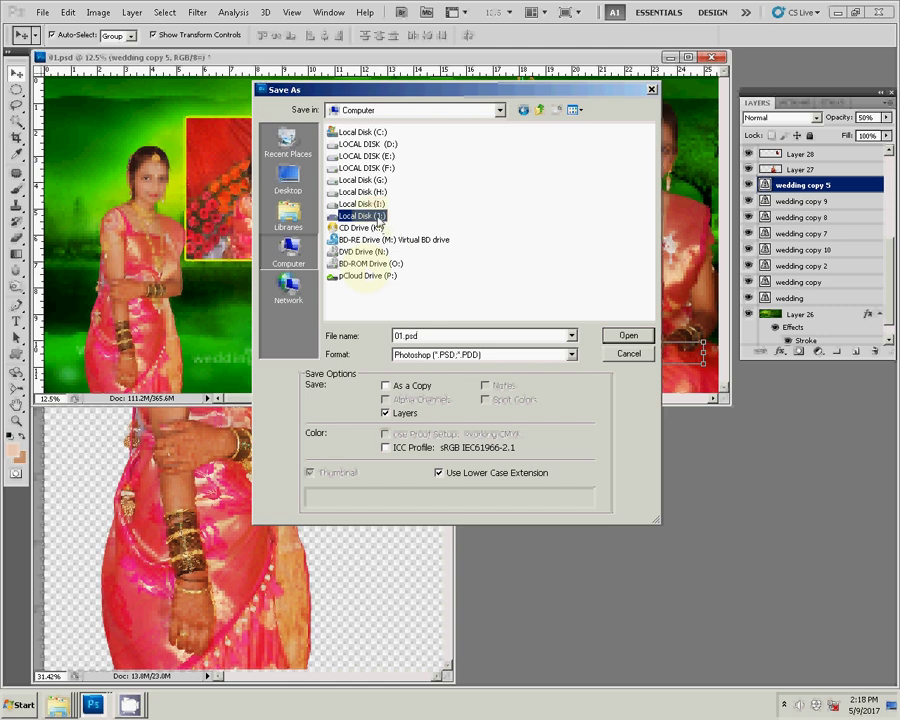
click(460, 203)
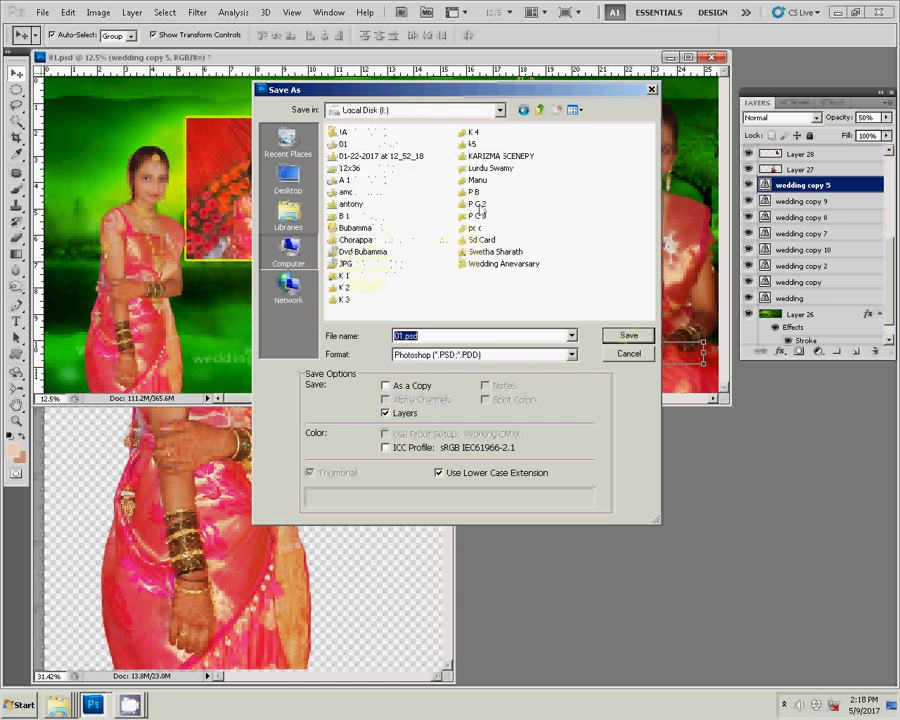
click(471, 144)
click(620, 336)
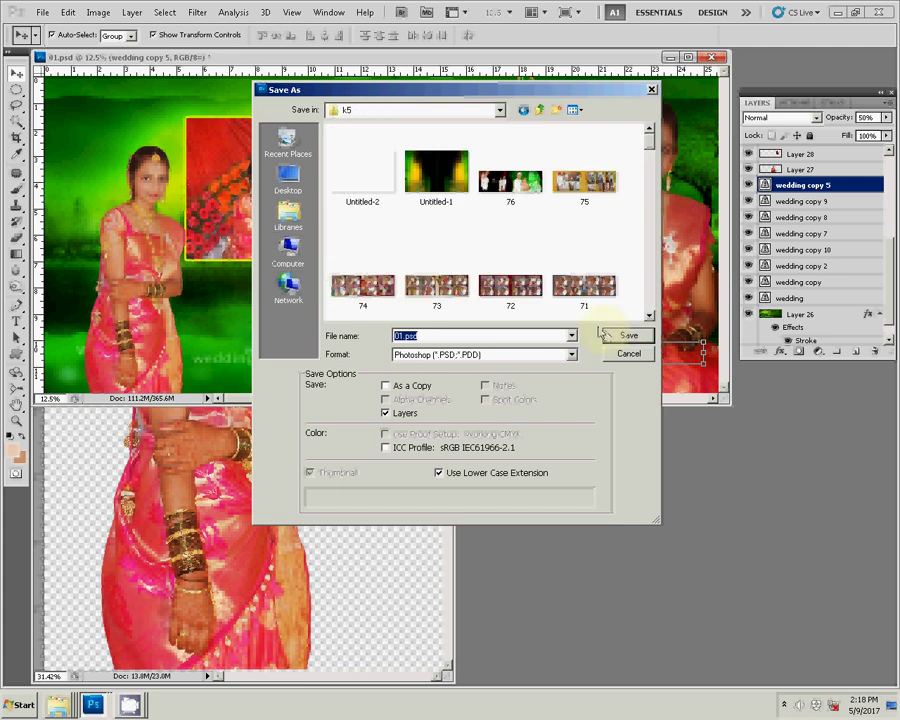
mouse_move(651, 140)
mouse_down()
mouse_move(650, 298)
mouse_move(648, 281)
mouse_up()
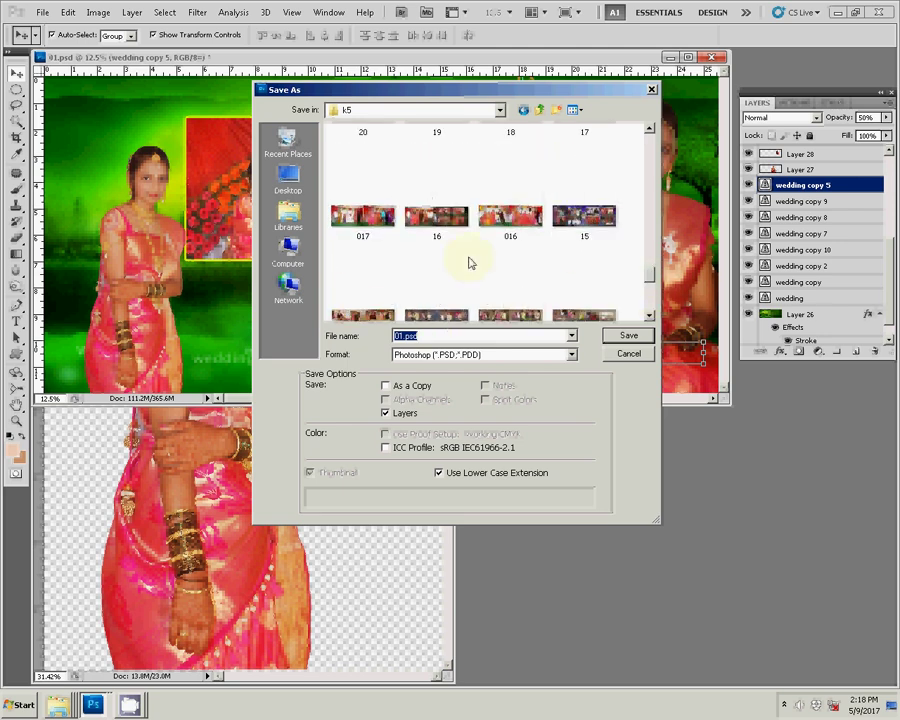
text(035)
click(630, 336)
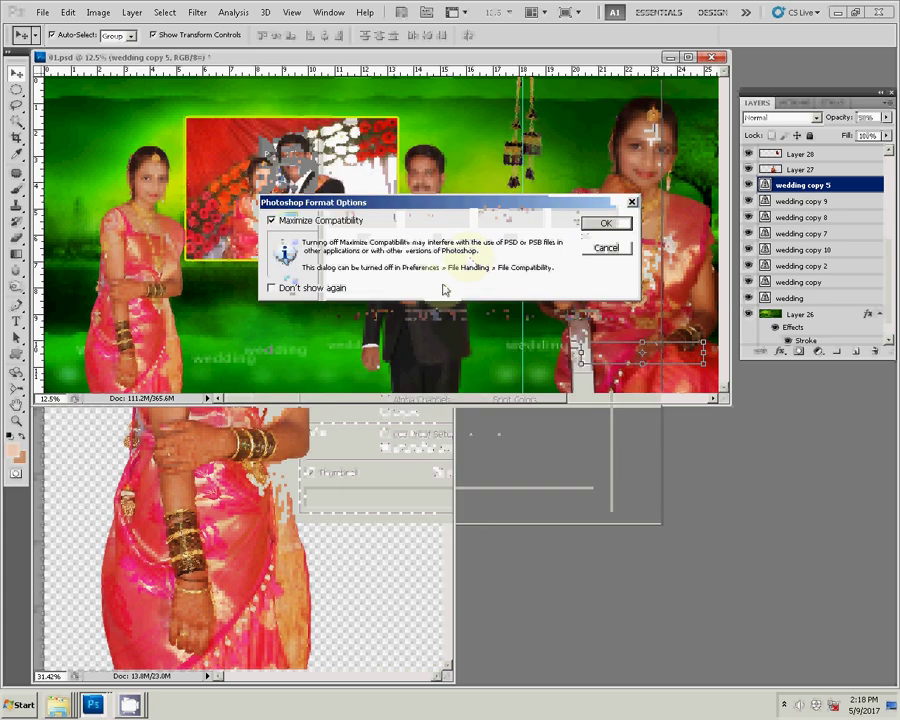
click(600, 224)
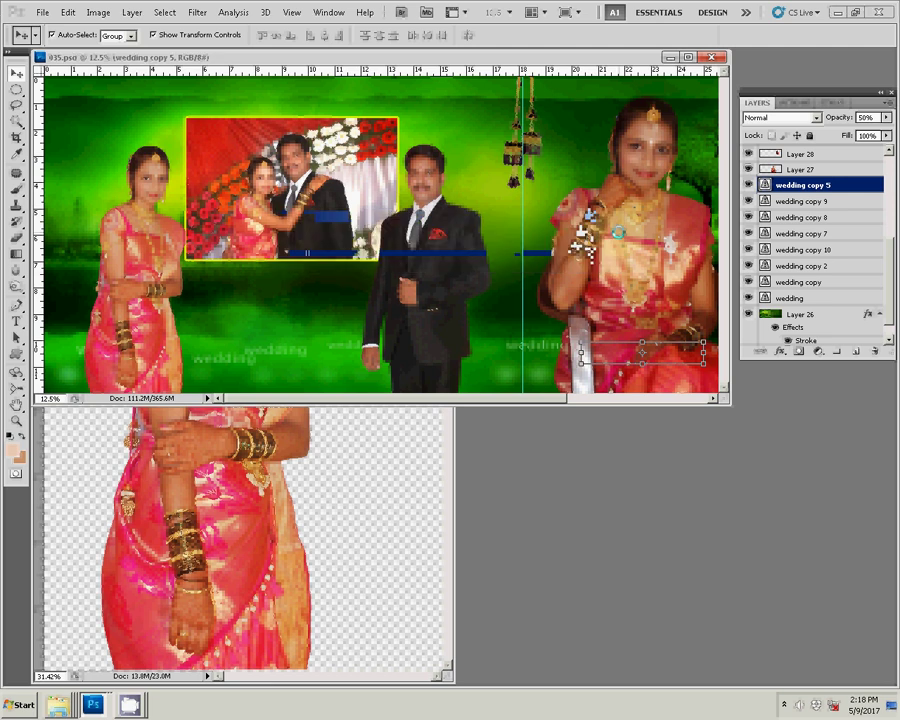
Step: Fit the whole album spread on screen and bring up Save As on the k5 folder
key(z)
right_click(429, 244)
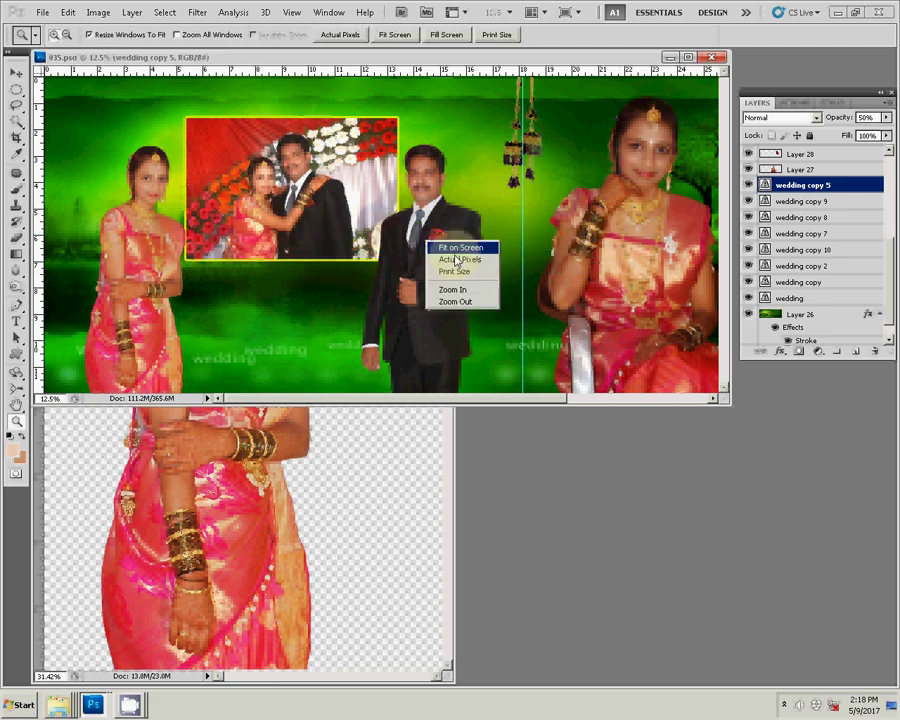
click(455, 301)
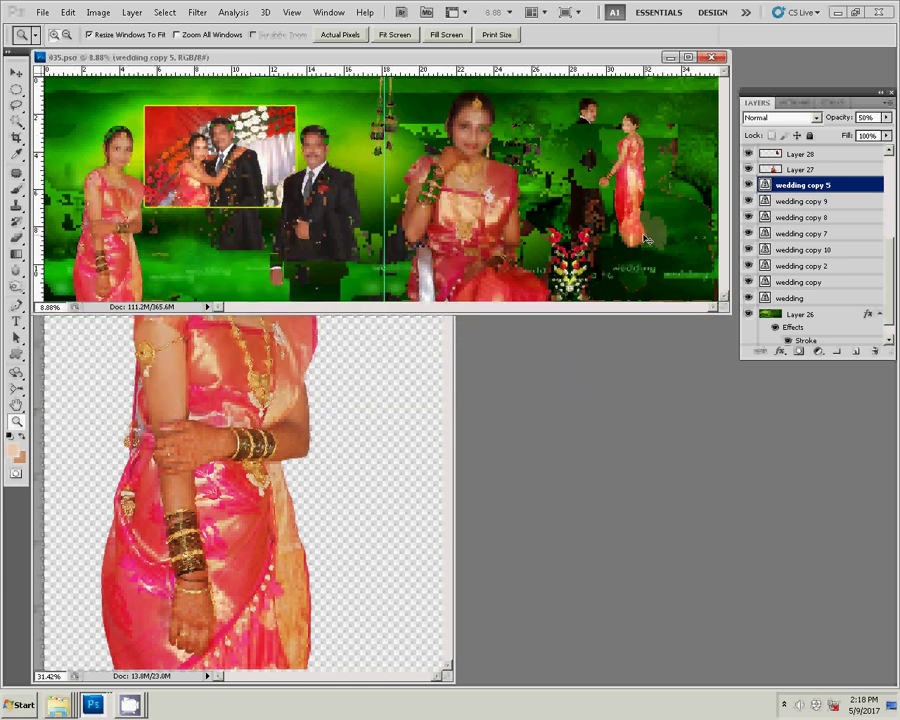
key(ctrl+shift+s)
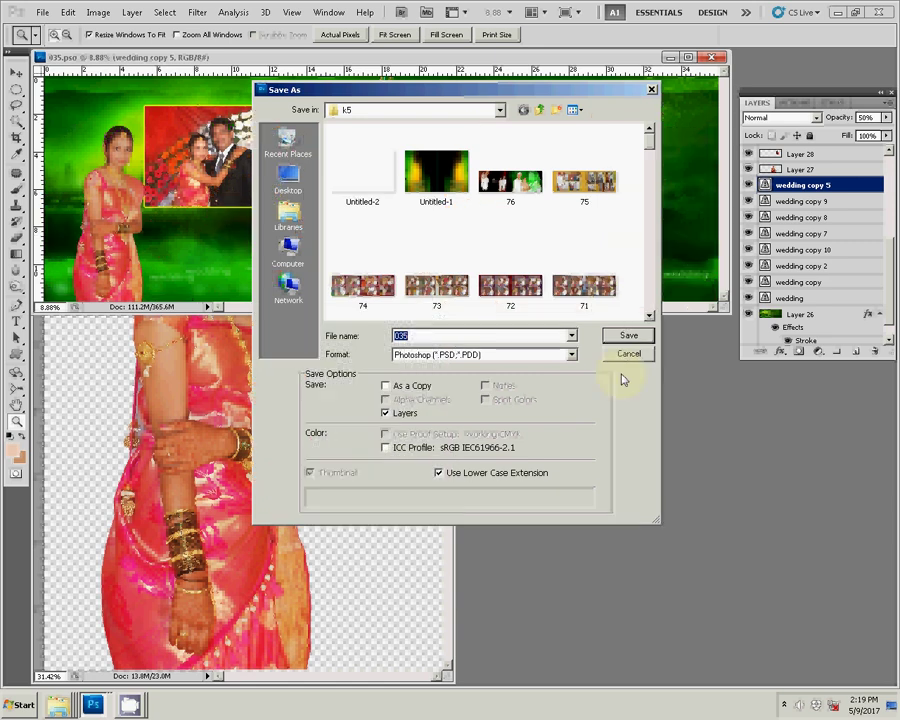
Step: Cancel the second save and confirm in the Open dialog that 035 (188.7M) is in k5
click(623, 337)
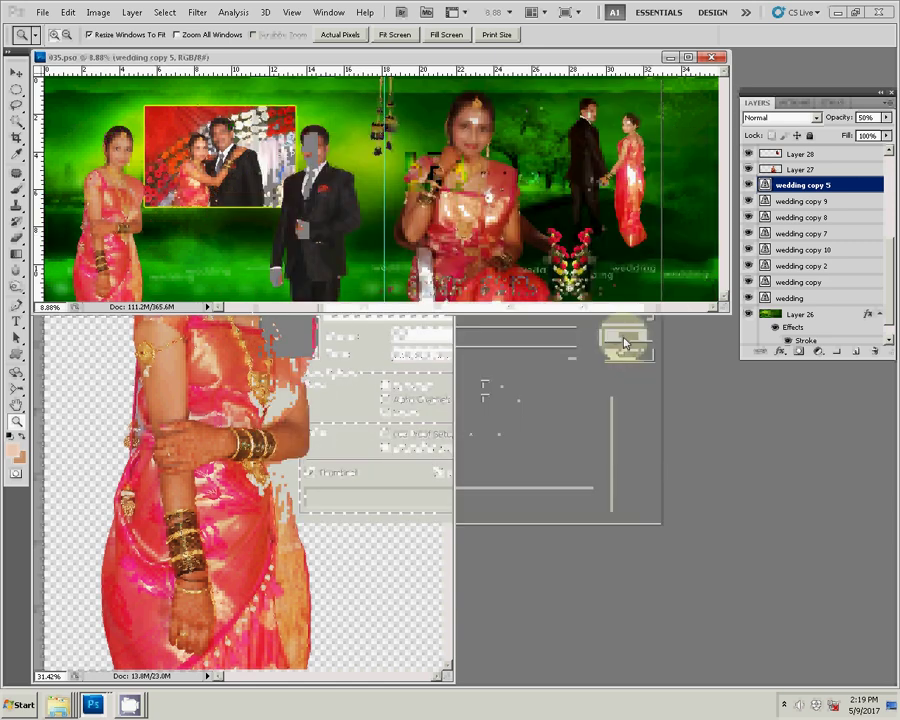
key(ctrl+o)
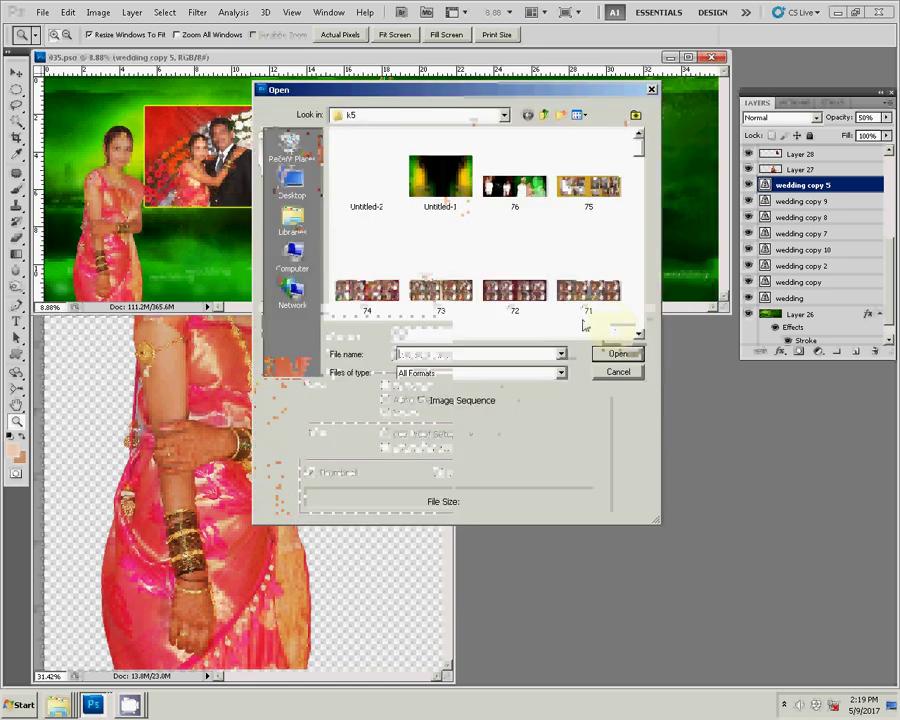
click(639, 337)
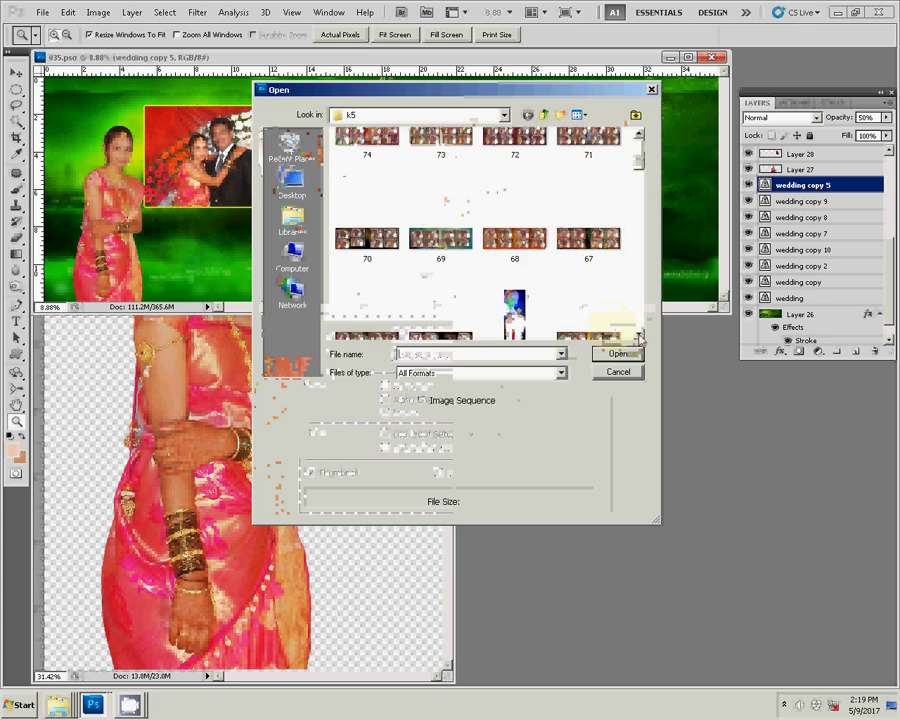
click(639, 337)
click(643, 232)
click(643, 232)
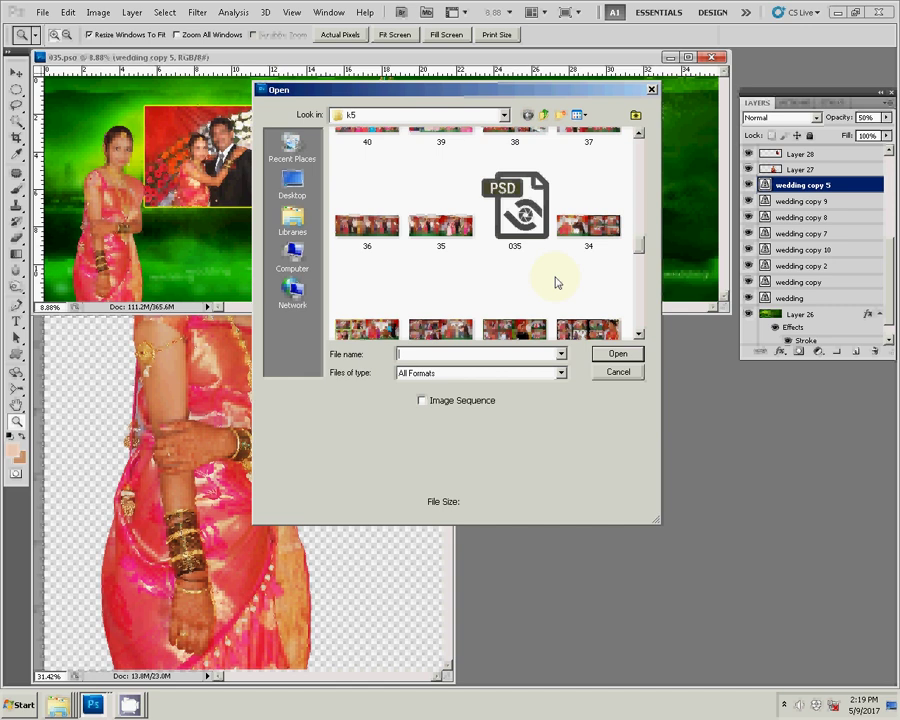
key(Down)
key(Down)
key(Right)
key(Right)
key(Right)
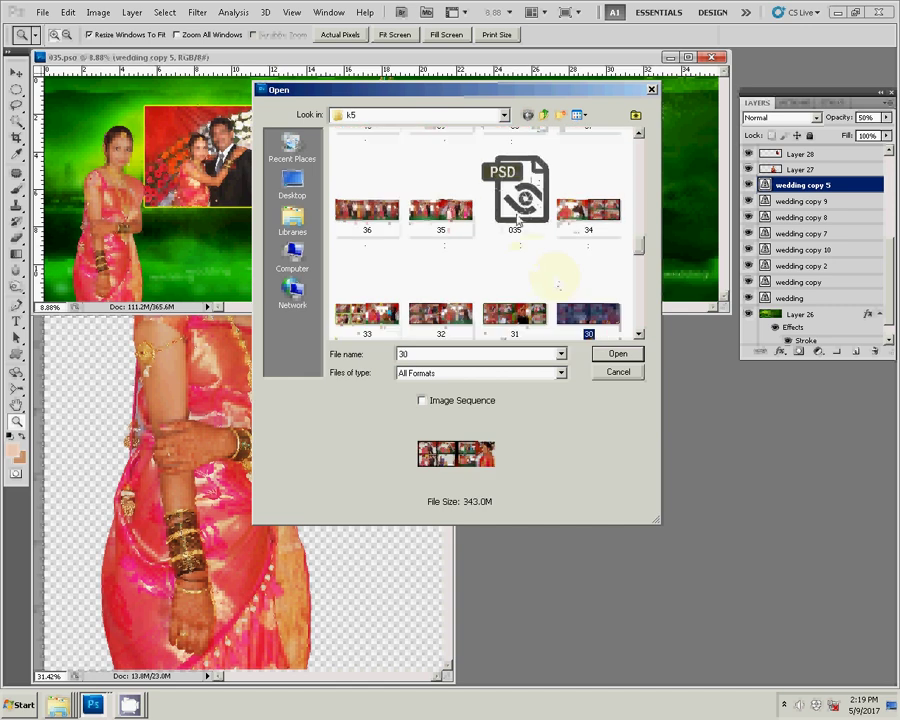
click(520, 219)
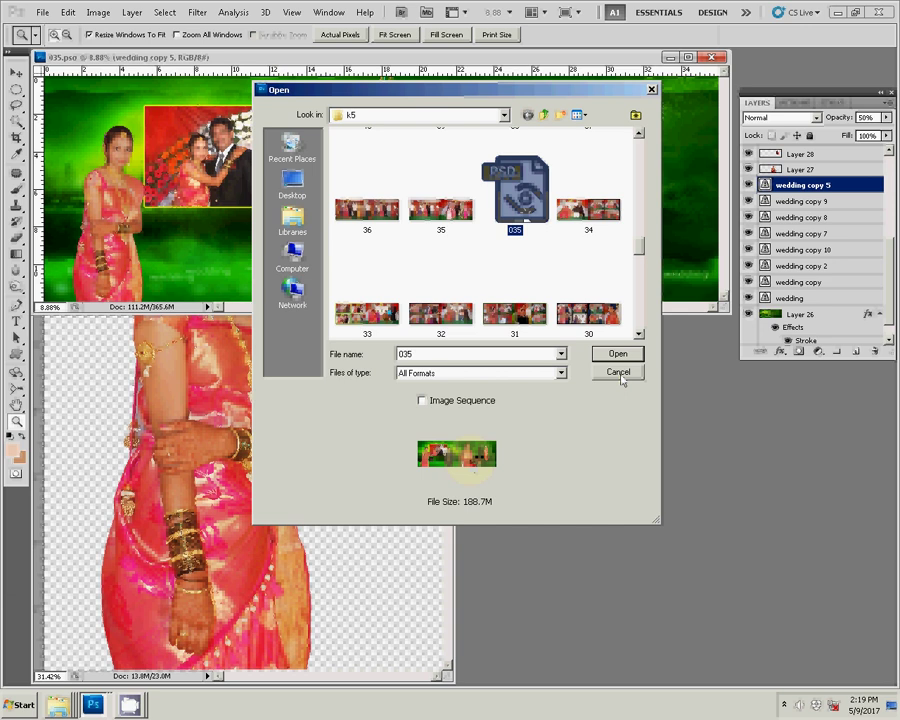
click(619, 373)
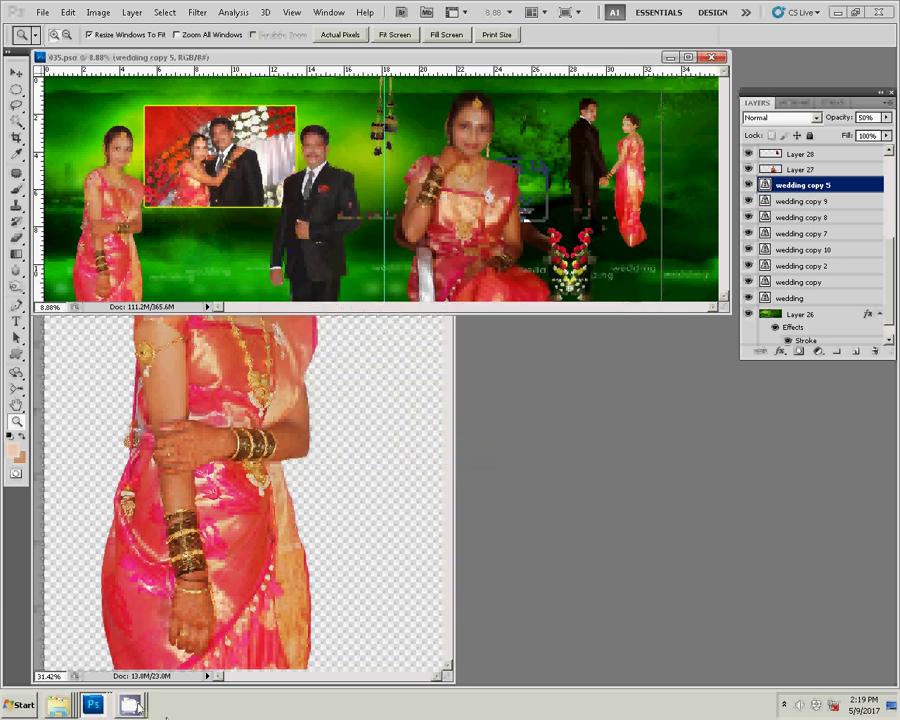